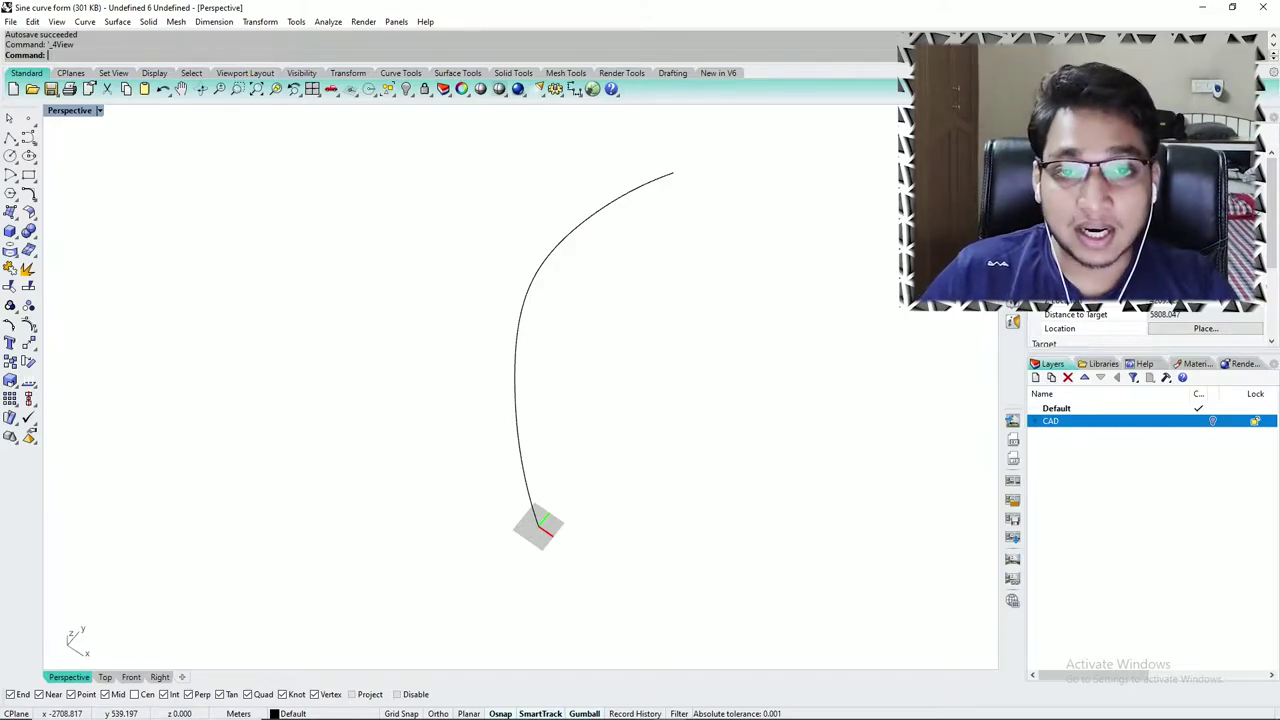
# - Launch Grasshopper from Rhino and arrange the Grasshopper and Rhino windows side by side
pyautogui.write('Grasshopper')
pyautogui.press('Return')
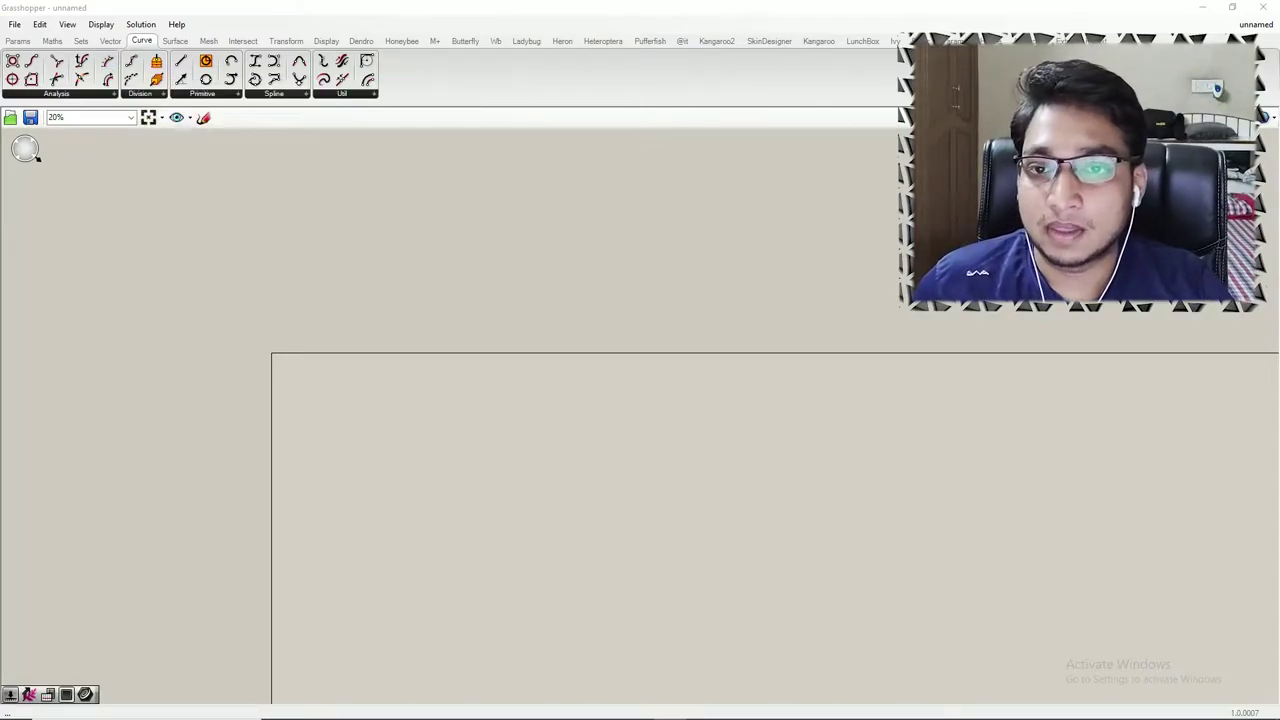
pyautogui.moveTo(440, 8); pyautogui.dragTo(0, 214)
pyautogui.moveTo(780, 8); pyautogui.dragTo(1279, 405)
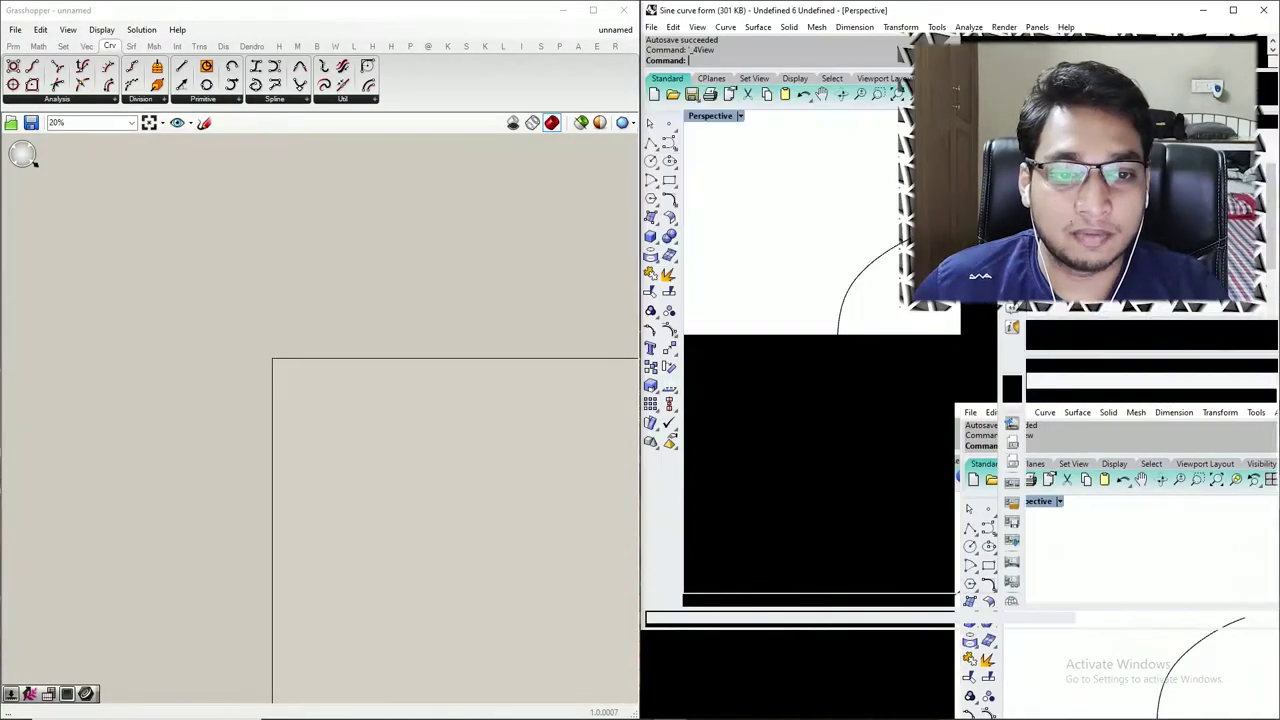
pyautogui.click(745, 385)
pyautogui.scroll(-3, 161, 302)
pyautogui.moveTo(229, 404); pyautogui.dragTo(276, 464)
pyautogui.moveTo(188, 410); pyautogui.dragTo(396, 510)
pyautogui.moveTo(396, 510); pyautogui.dragTo(336, 353, button='right')
pyautogui.moveTo(172, 165); pyautogui.dragTo(360, 325, button='right')
pyautogui.scroll(8, 119, 192)
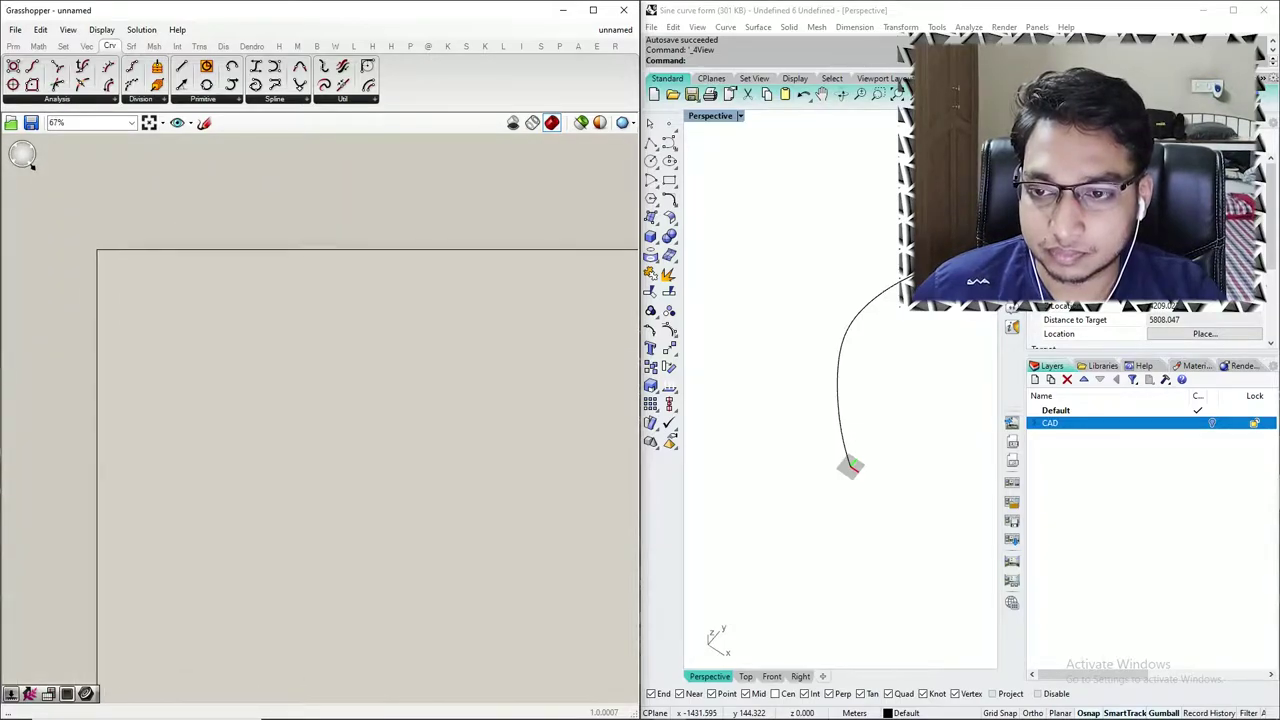
pyautogui.click(67, 29)
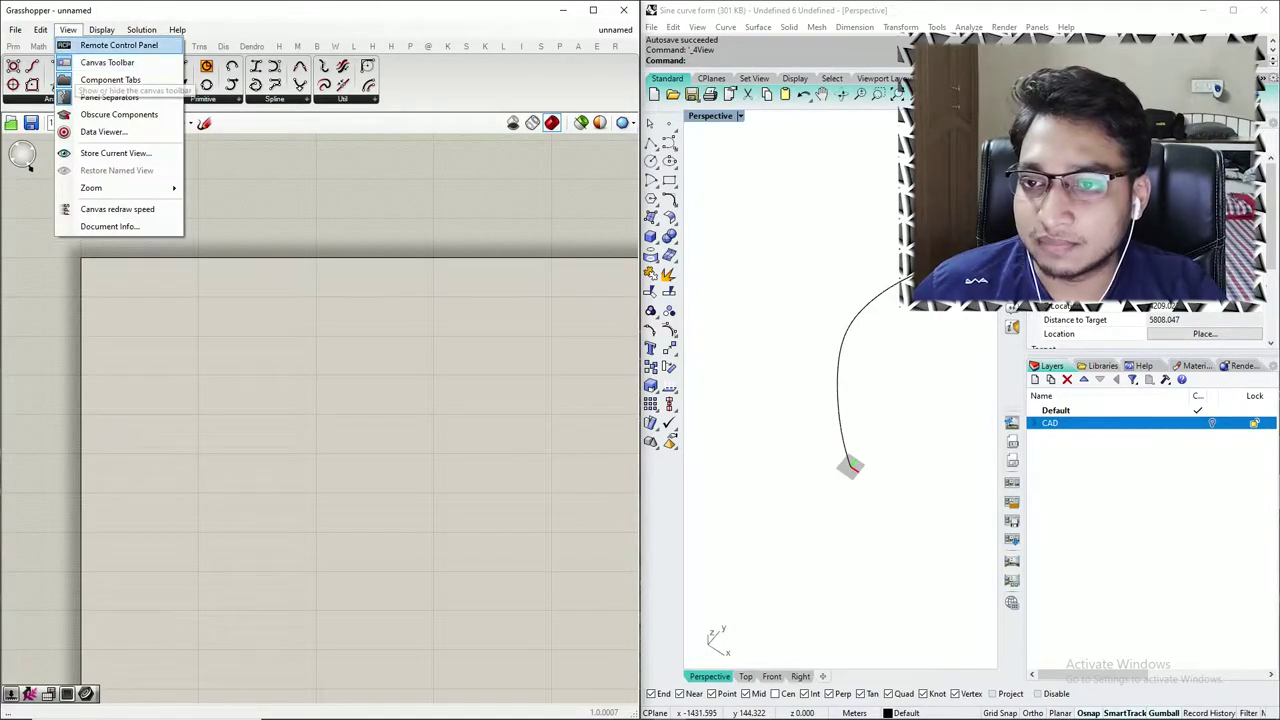
pyautogui.click(67, 29)
# - Examine the base curve in Rhino's Top and Perspective viewports
pyautogui.moveTo(886, 404); pyautogui.dragTo(834, 373)
pyautogui.press('Escape')
pyautogui.doubleClick(712, 116)
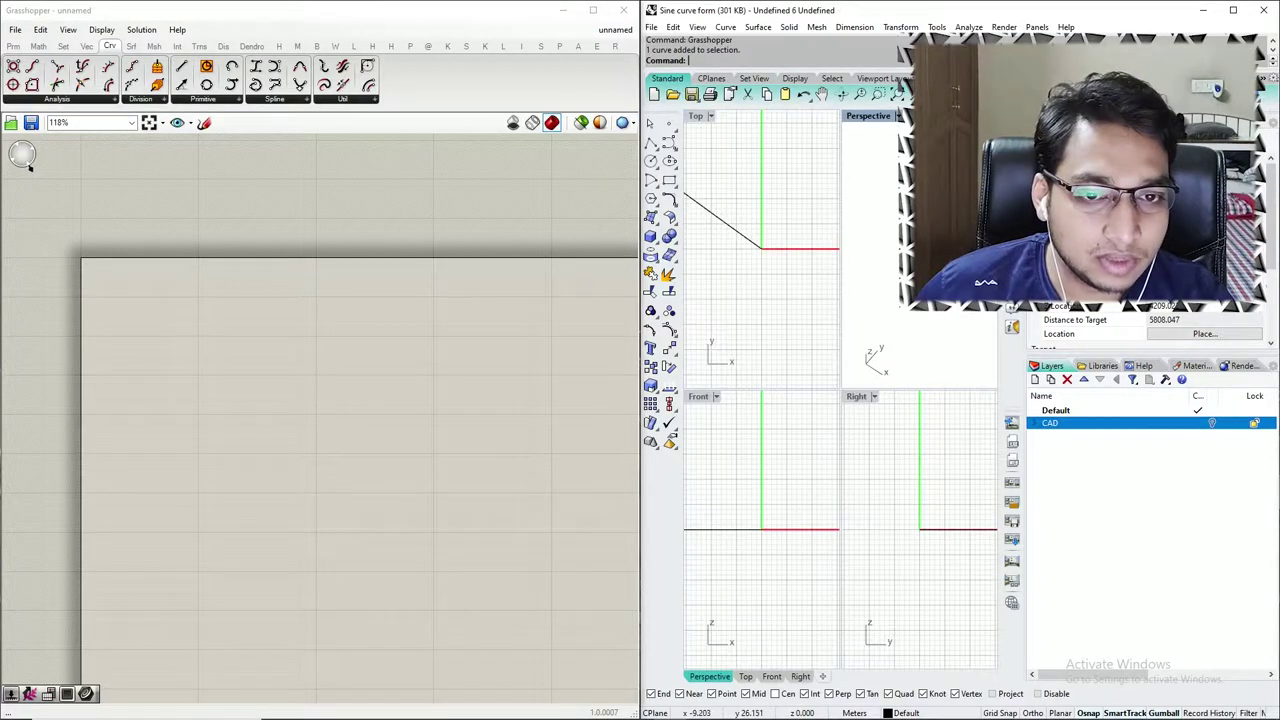
pyautogui.doubleClick(696, 116)
pyautogui.scroll(-20, 871, 467)
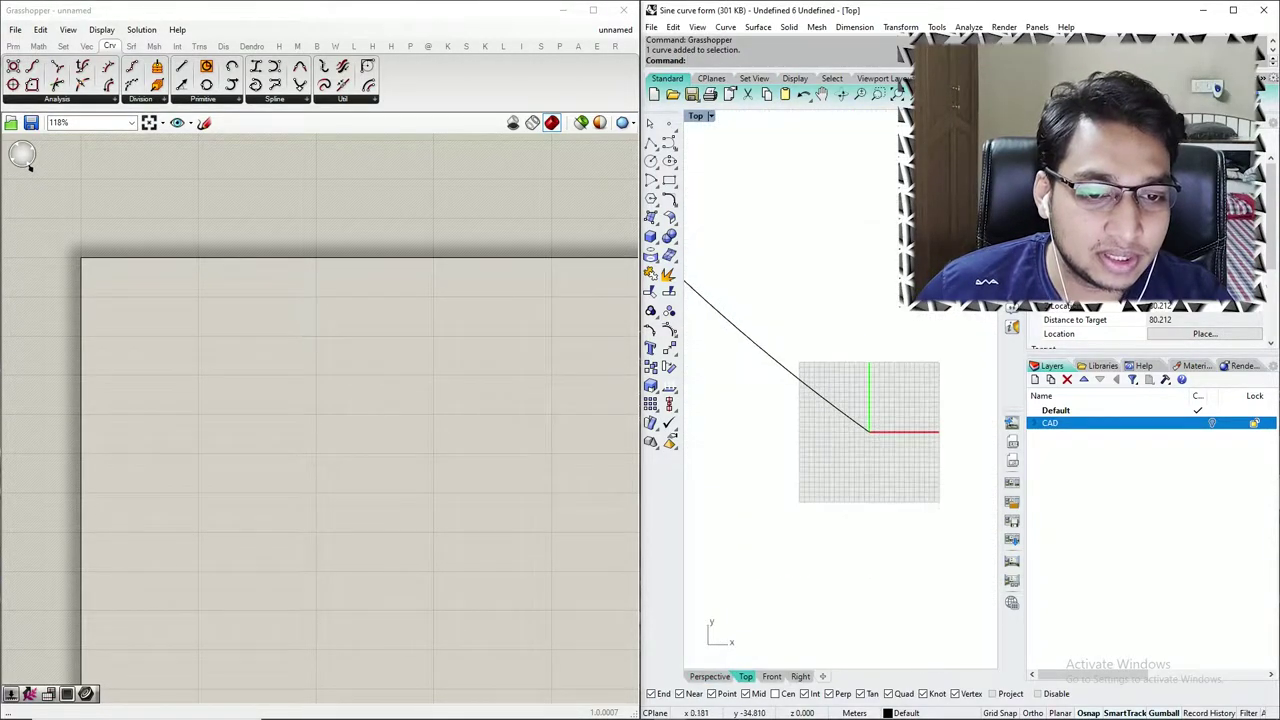
pyautogui.scroll(-6, 872, 471)
pyautogui.moveTo(903, 267); pyautogui.dragTo(730, 535)
pyautogui.press('Escape')
pyautogui.doubleClick(696, 116)
pyautogui.doubleClick(867, 116)
pyautogui.moveTo(860, 450); pyautogui.dragTo(782, 392, button='right')
pyautogui.scroll(8, 770, 350)
pyautogui.scroll(-4, 752, 405)
pyautogui.scroll(-4, 742, 420)
pyautogui.moveTo(755, 485); pyautogui.dragTo(798, 472, button='right')
# - Add a Curve parameter to the upper part of the Grasshopper canvas
pyautogui.click(322, 361)
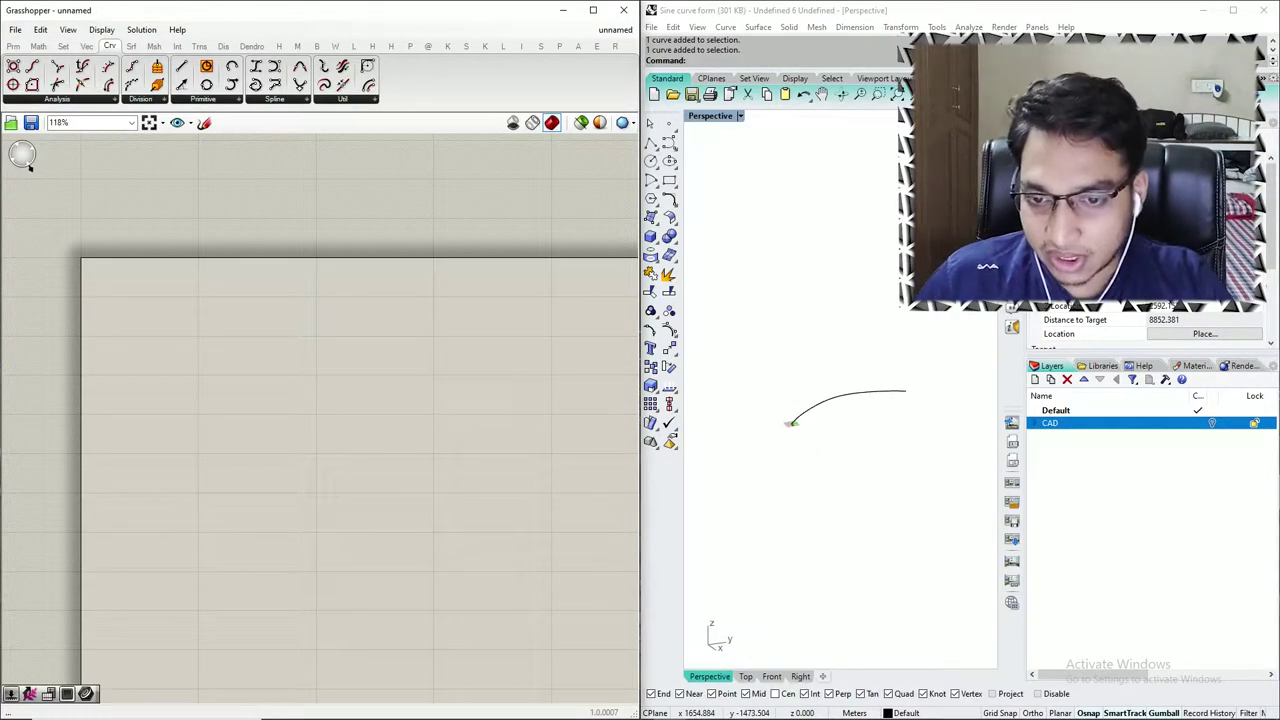
pyautogui.doubleClick(322, 361)
pyautogui.write('curve')
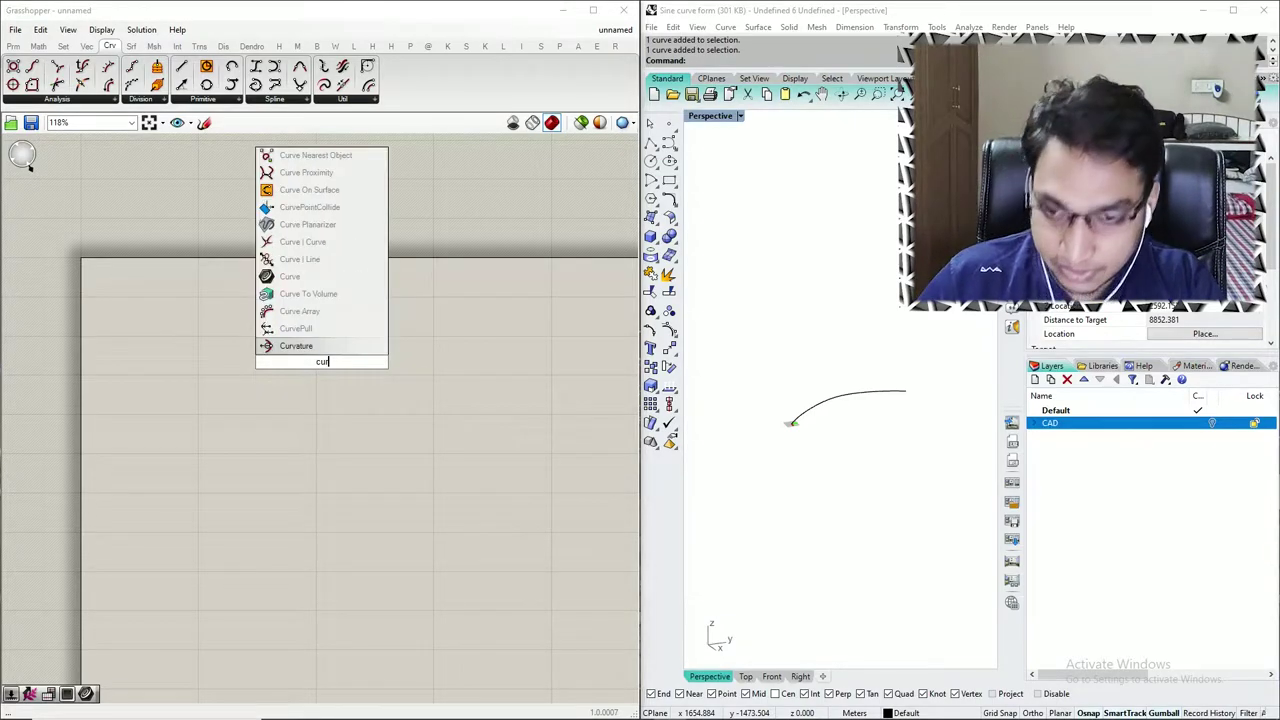
pyautogui.press('Return')
pyautogui.moveTo(322, 357); pyautogui.dragTo(274, 332)
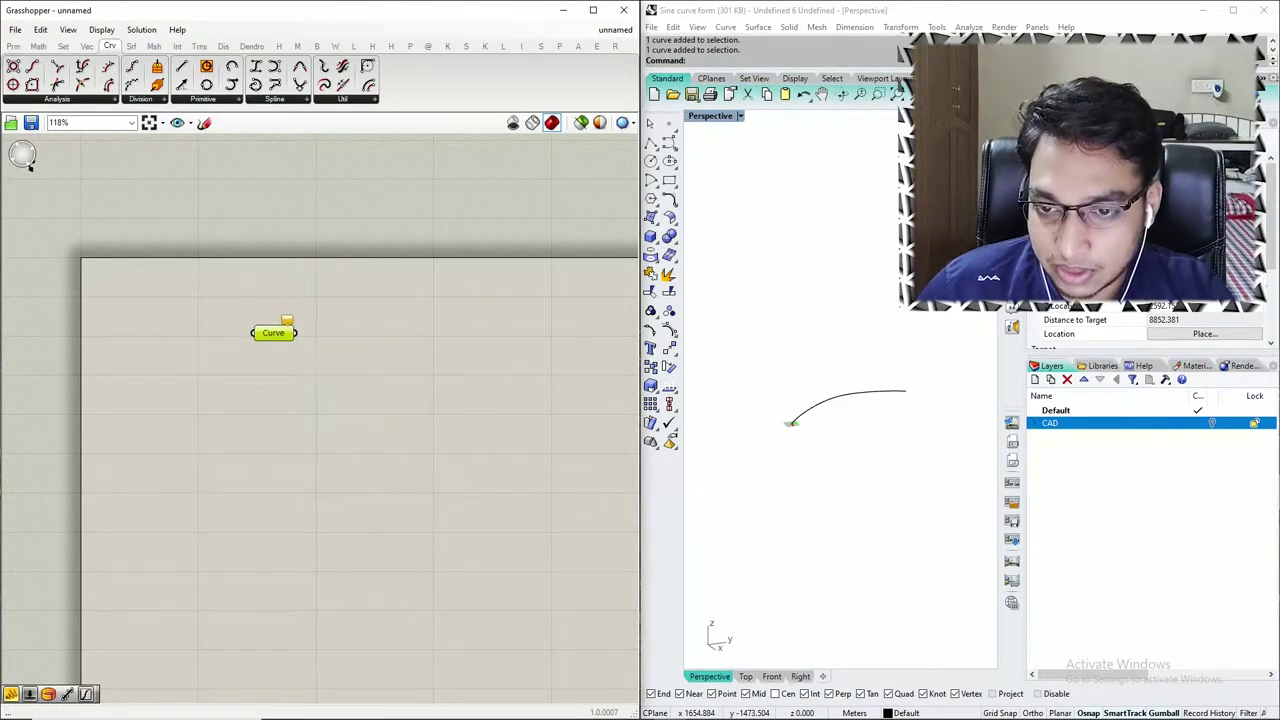
# - Reference the Rhino curve in the Curve parameter and internalise its data
pyautogui.rightClick(273, 333)
pyautogui.click(321, 518)
pyautogui.click(838, 397)
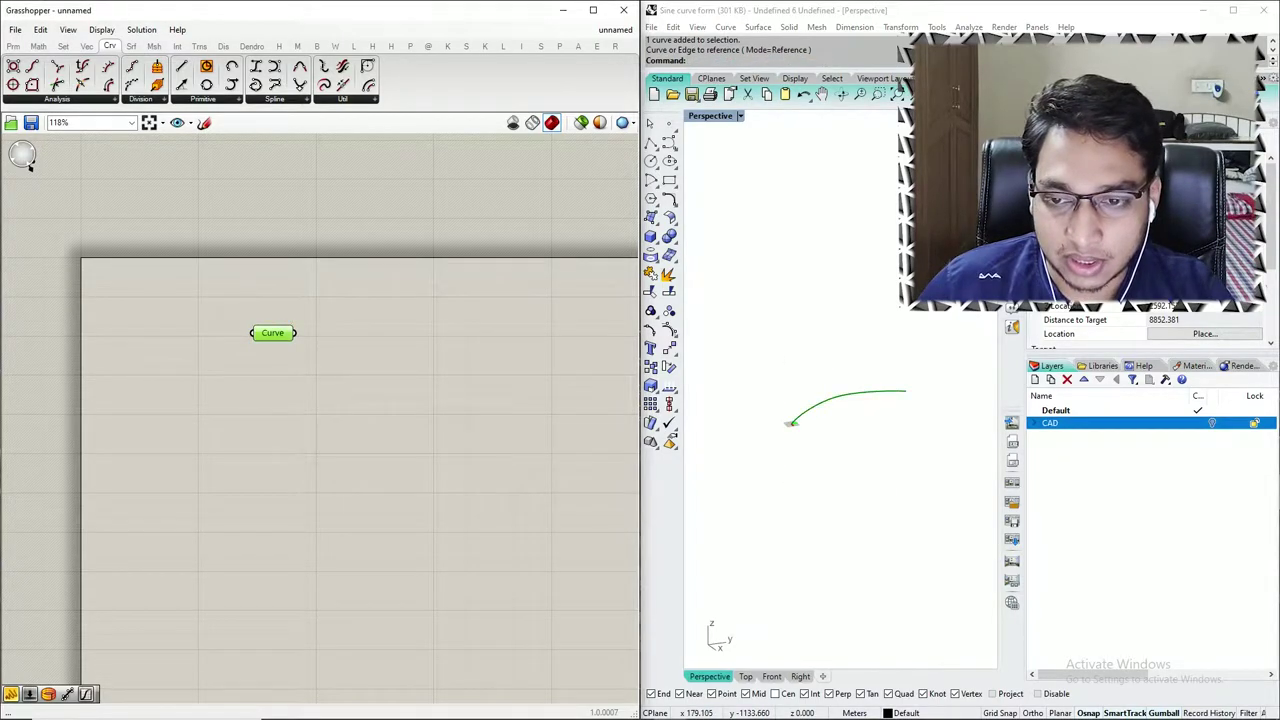
pyautogui.rightClick(273, 333)
pyautogui.click(323, 557)
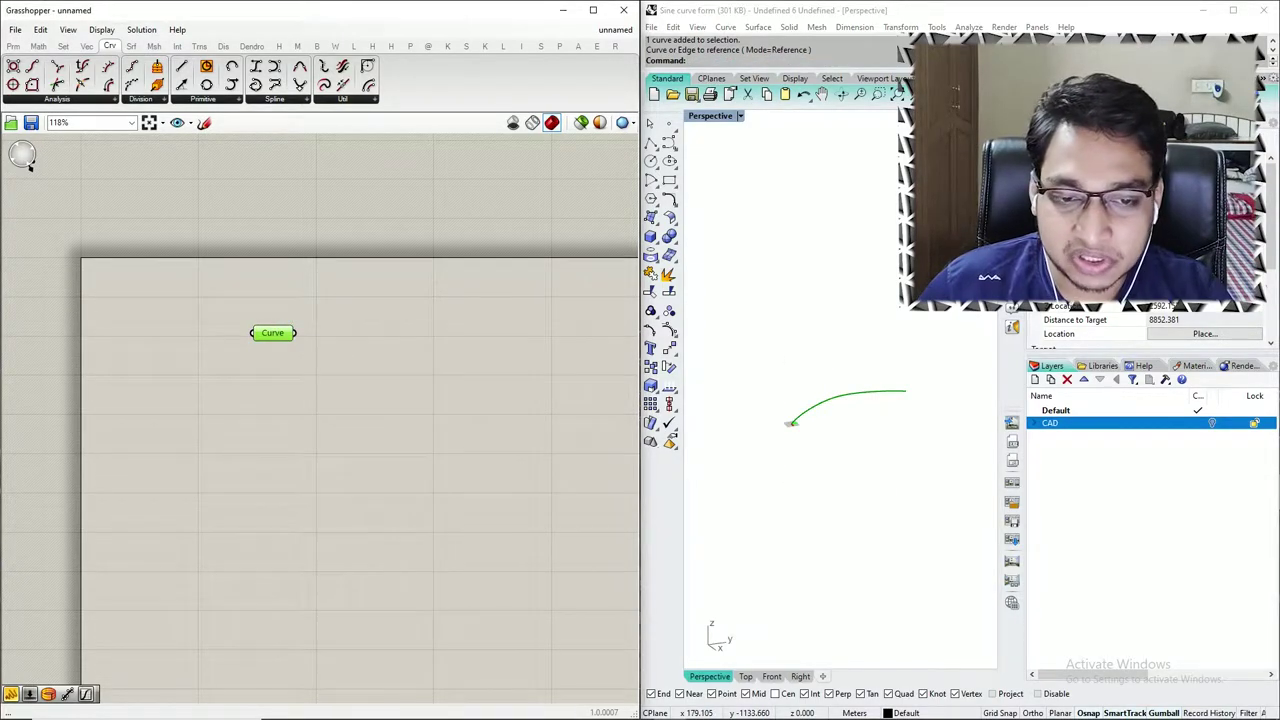
# - Try deleting the source curve in Rhino to check the Curve parameter's independence, and undo the deletion
pyautogui.click(846, 395)
pyautogui.press('Delete')
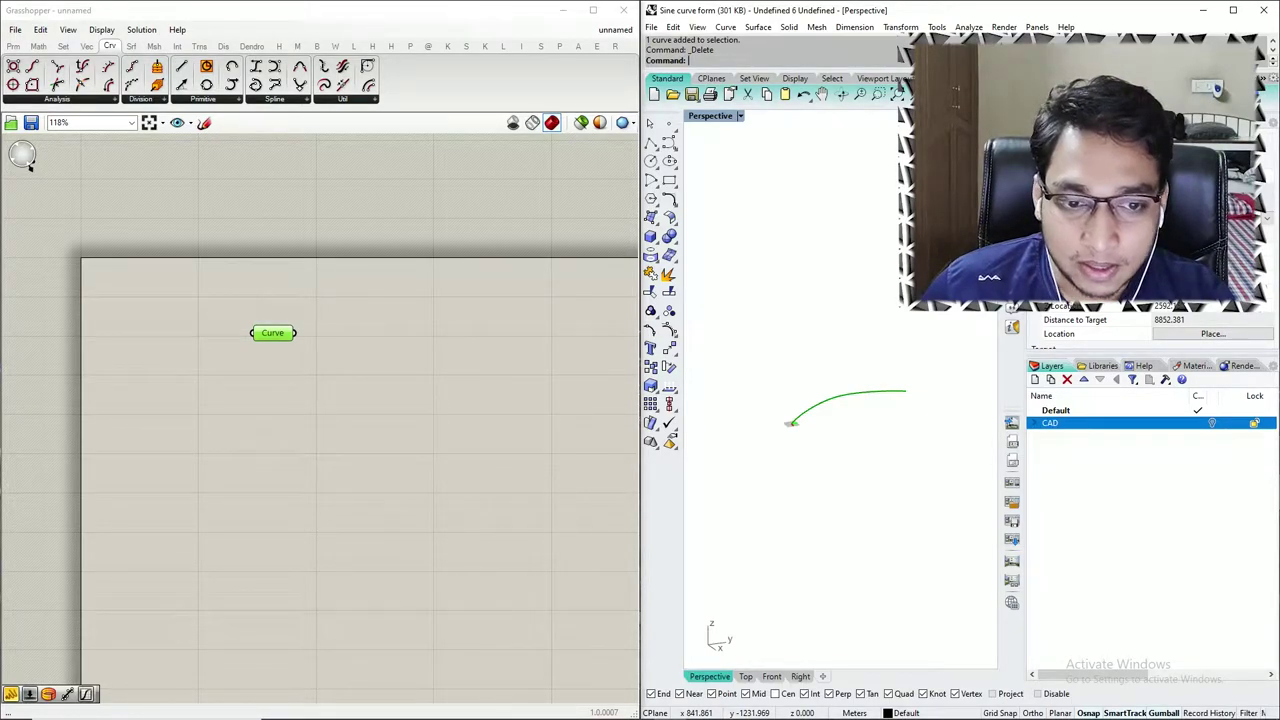
pyautogui.moveTo(932, 334); pyautogui.dragTo(903, 381)
pyautogui.scroll(-4, 790, 418)
pyautogui.moveTo(783, 486); pyautogui.dragTo(860, 553, button='right')
pyautogui.scroll(6, 870, 488)
pyautogui.hotkey('ctrl', 'z')
pyautogui.press('Escape')
pyautogui.moveTo(850, 490); pyautogui.dragTo(780, 480, button='right')
# - Shift the Curve parameter aside and add a Graph Mapper component below and beside it
pyautogui.click(430, 455)
pyautogui.moveTo(273, 333); pyautogui.dragTo(175, 330)
pyautogui.doubleClick(210, 386)
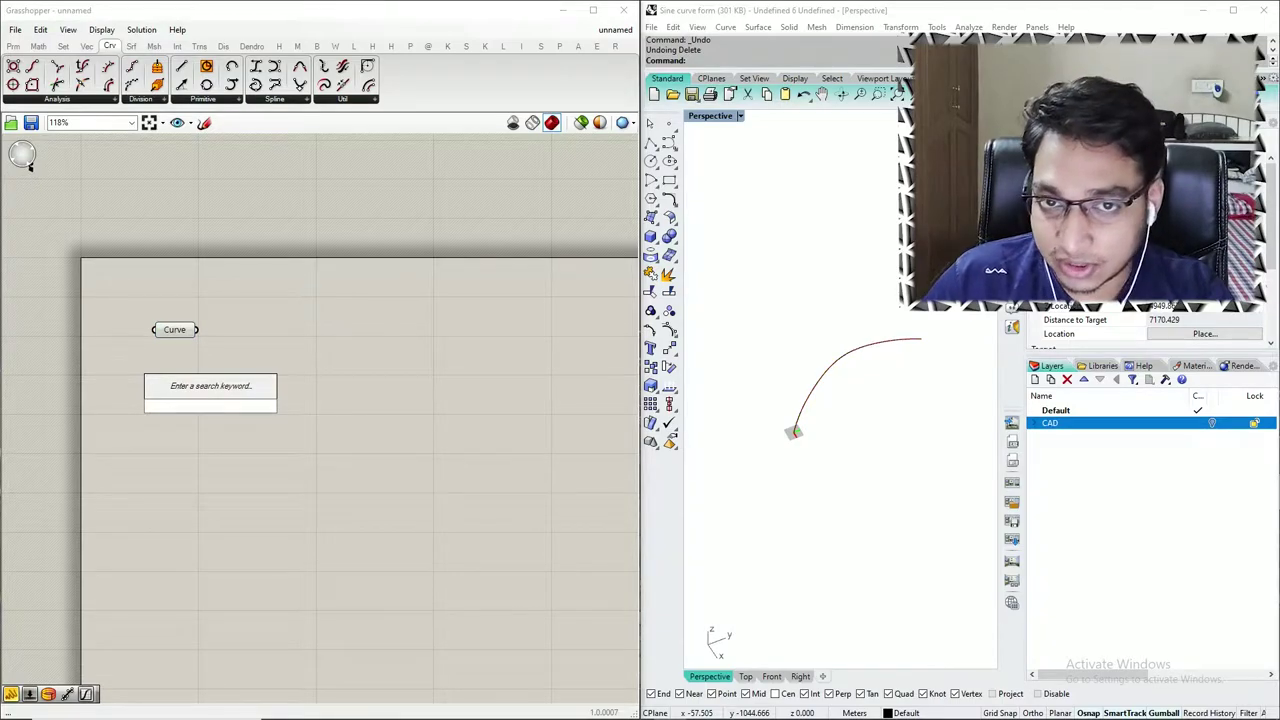
pyautogui.write('graph')
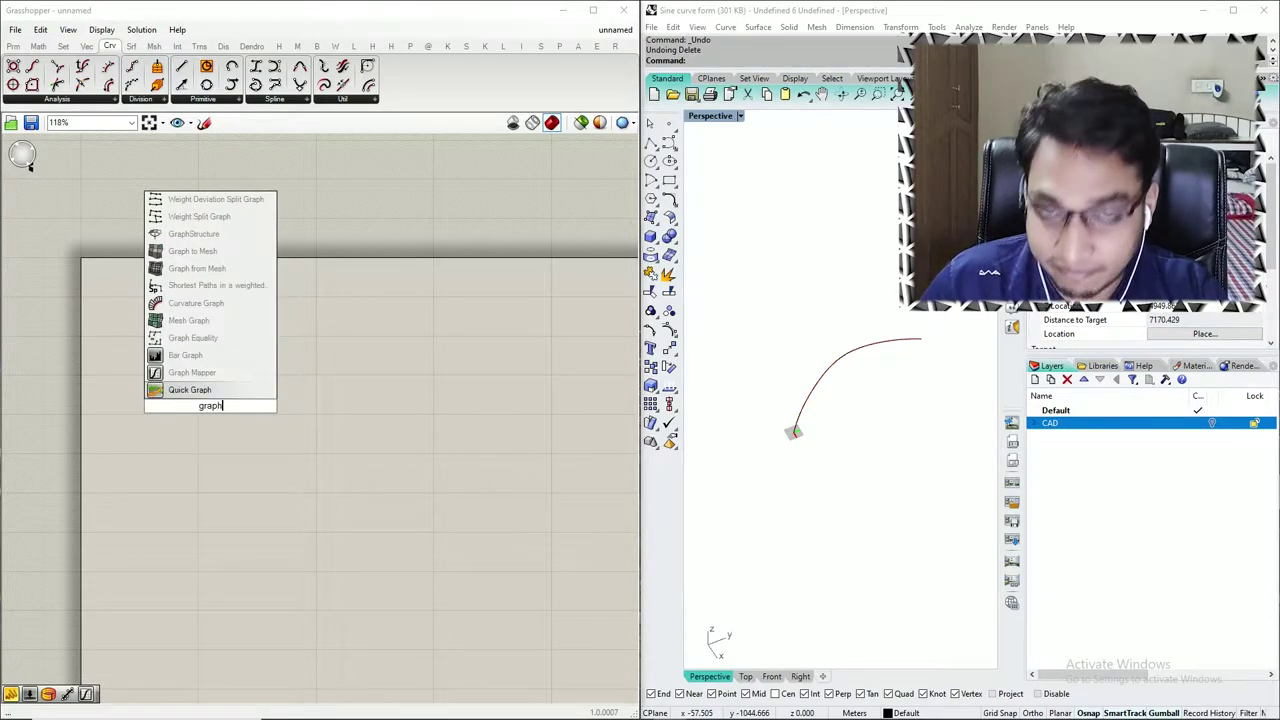
pyautogui.write(' mapper')
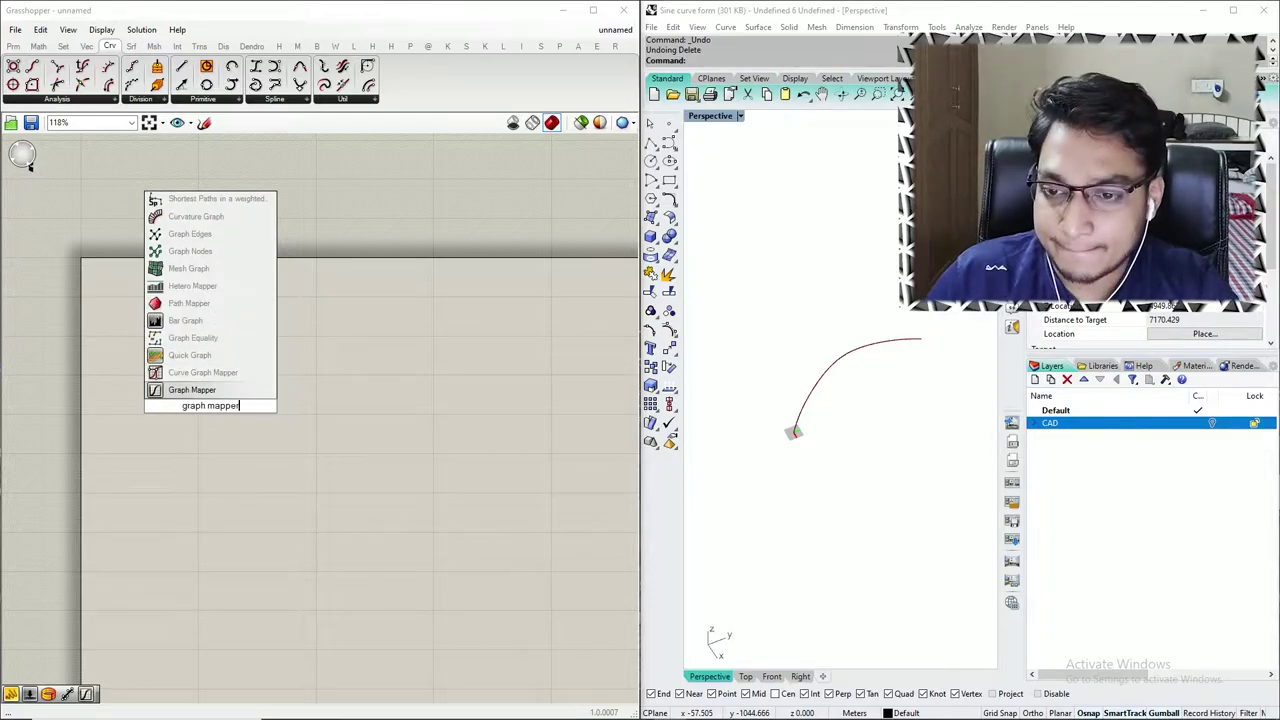
pyautogui.press('Return')
pyautogui.moveTo(219, 408); pyautogui.dragTo(336, 434)
# - Set the Graph Mapper's graph type to Bezier, bend it into an S-shape and enlarge the component
pyautogui.rightClick(336, 434)
pyautogui.moveTo(388, 604)
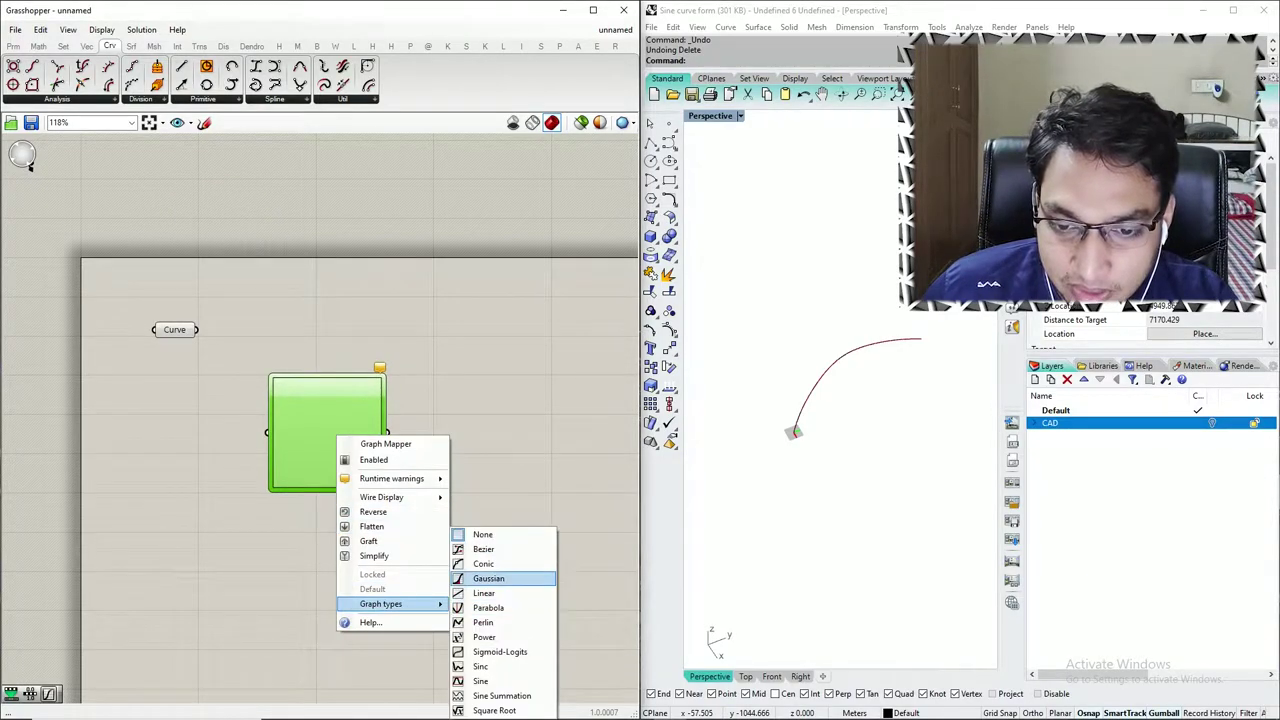
pyautogui.moveTo(306, 417); pyautogui.dragTo(258, 264)
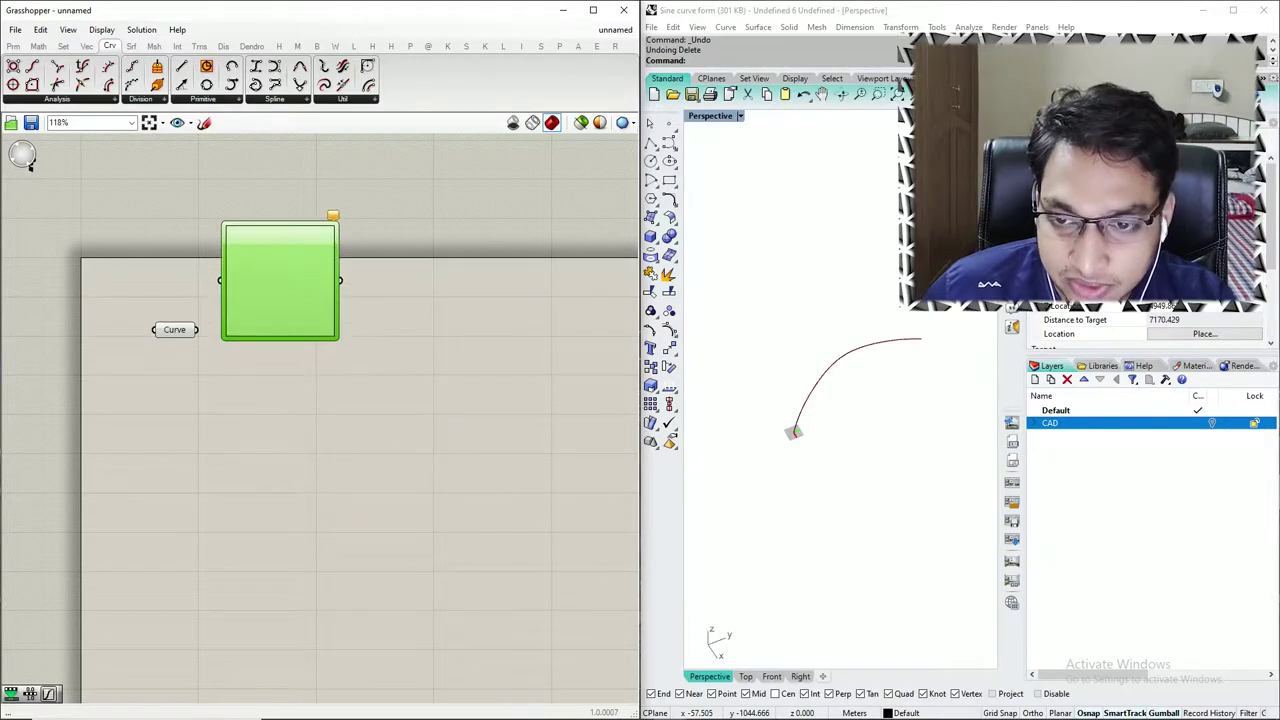
pyautogui.moveTo(258, 264); pyautogui.dragTo(255, 264, button='right')
pyautogui.rightClick(255, 264)
pyautogui.moveTo(305, 433)
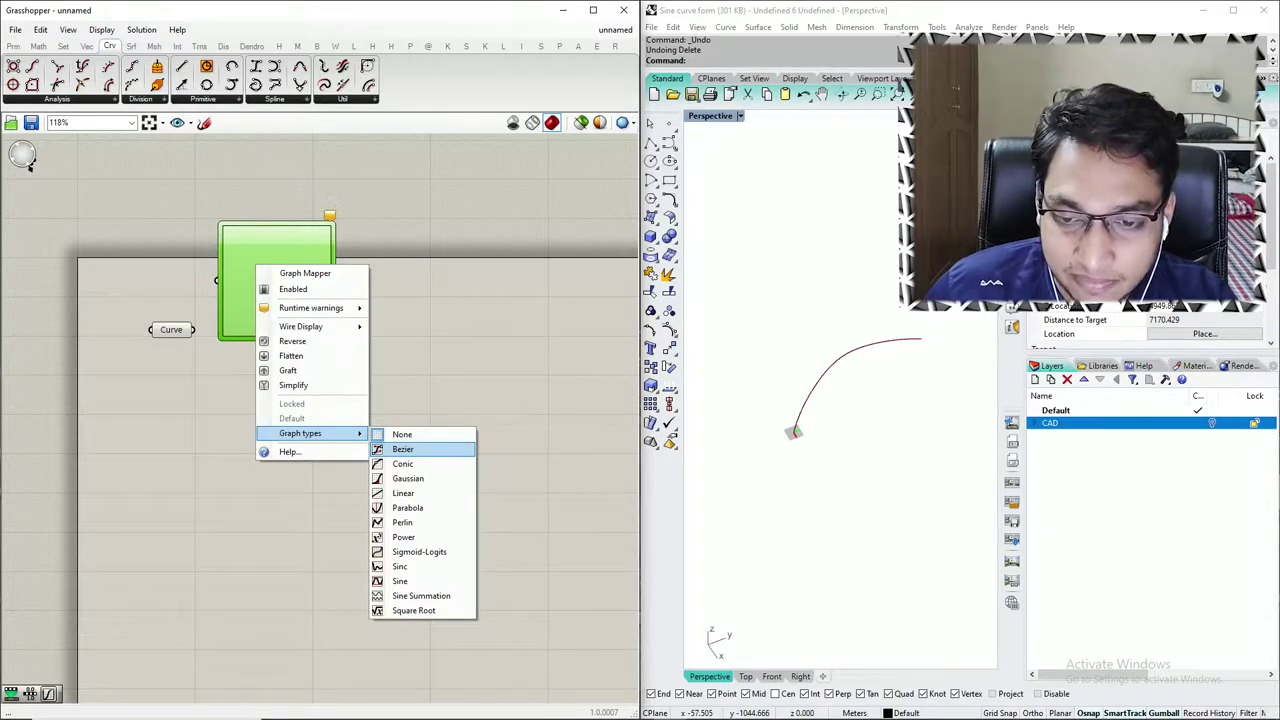
pyautogui.click(405, 449)
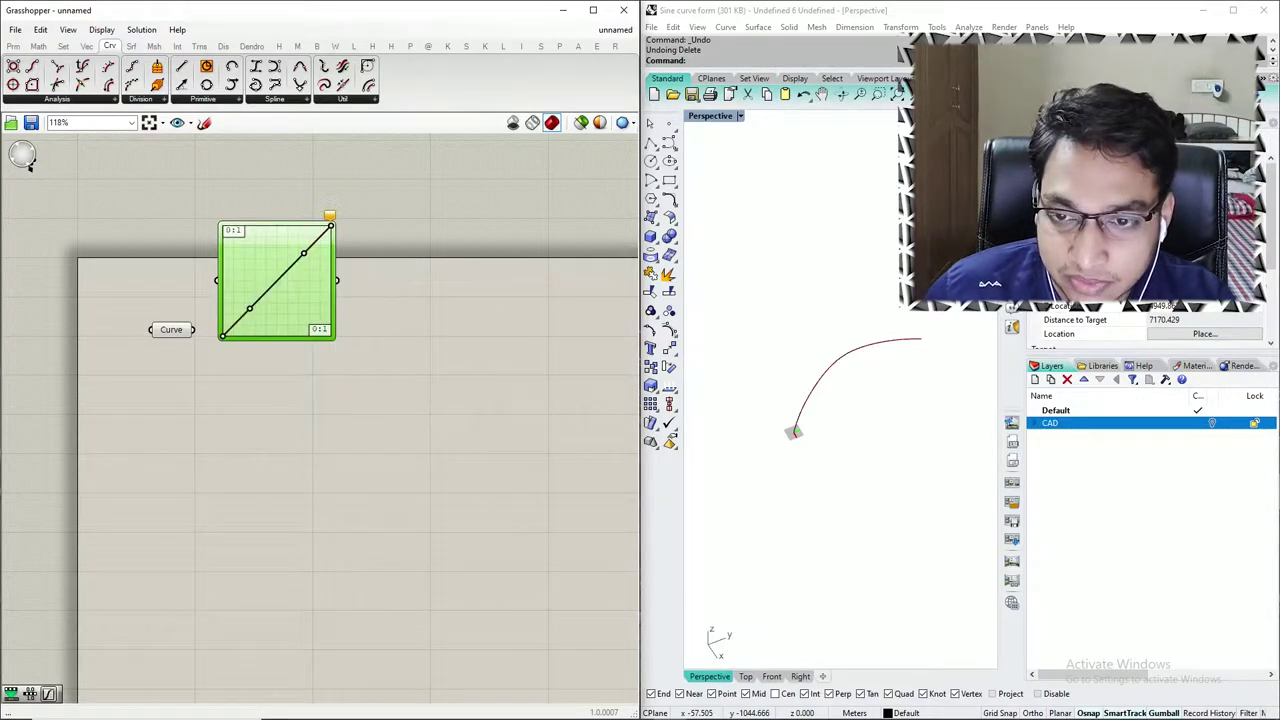
pyautogui.moveTo(304, 253); pyautogui.dragTo(244, 254)
pyautogui.moveTo(334, 339); pyautogui.dragTo(355, 402)
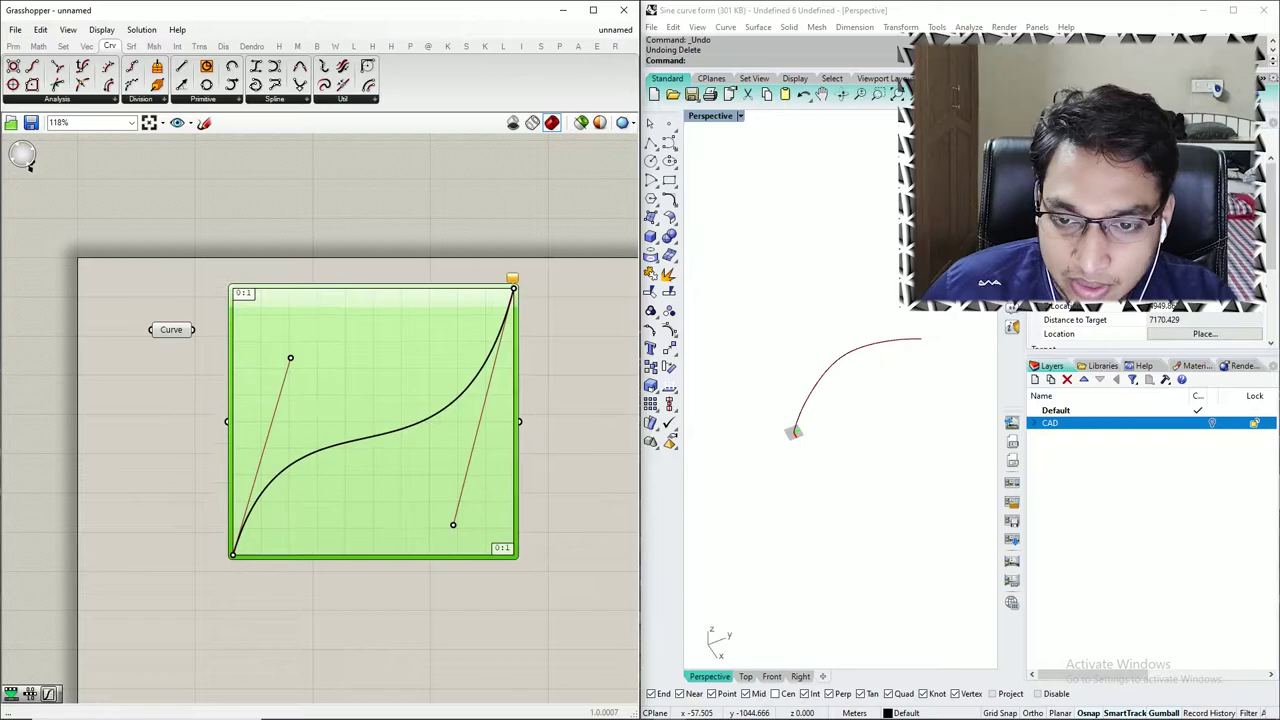
# - Switch the Graph Mapper from Bezier to the Sine graph type
pyautogui.rightClick(367, 423)
pyautogui.moveTo(420, 591)
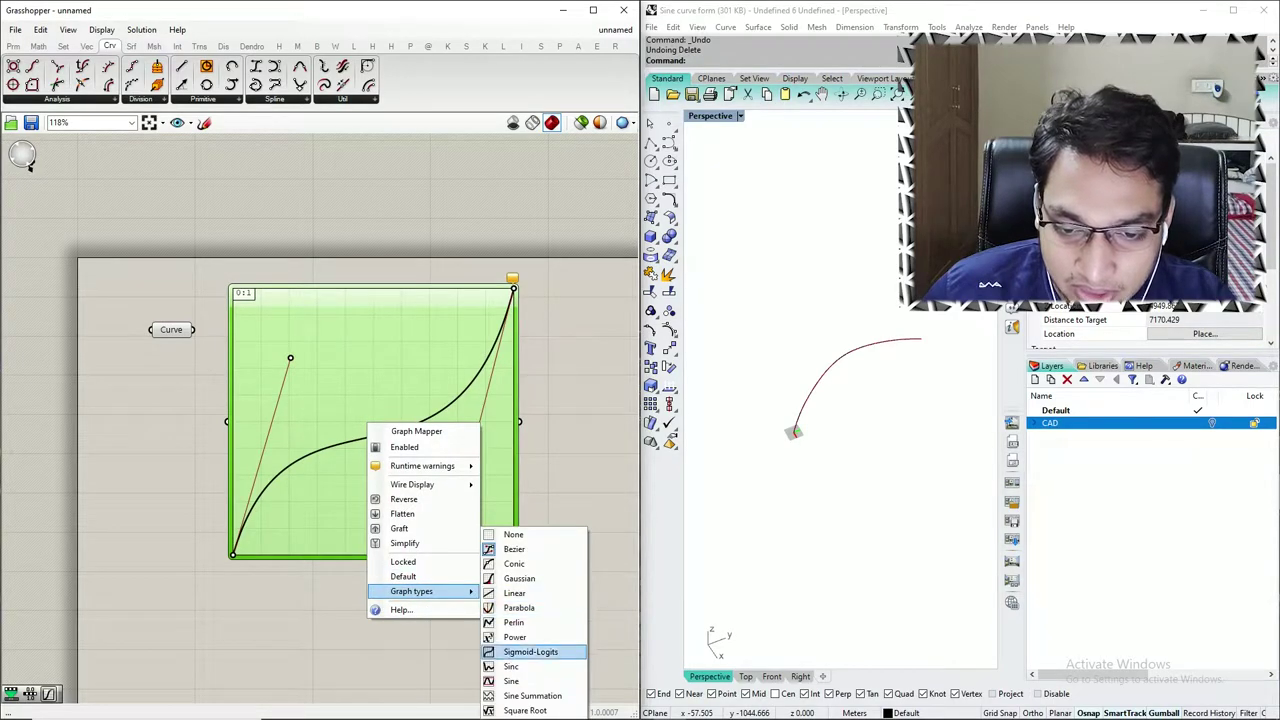
pyautogui.click(515, 681)
pyautogui.moveTo(514, 289); pyautogui.dragTo(321, 296)
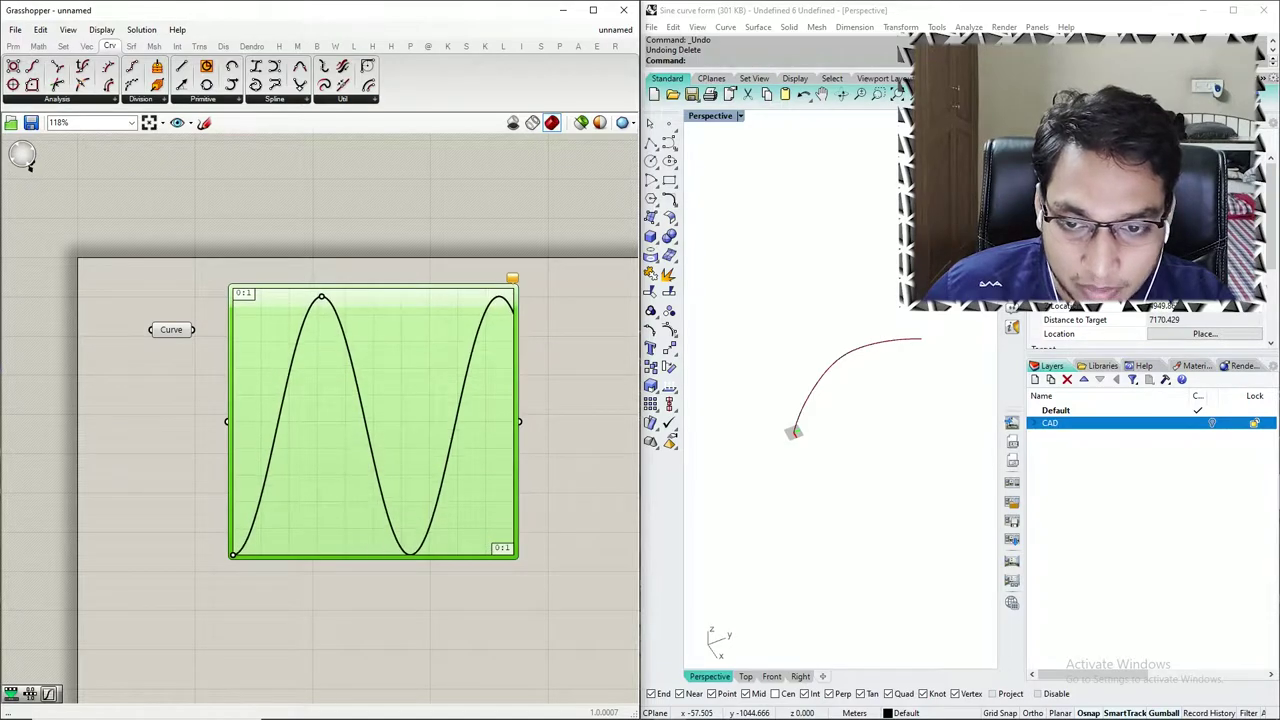
pyautogui.rightClick(401, 389)
pyautogui.click(400, 388)
# - Try the Perlin and Parabola graph types in the Graph Mapper
pyautogui.rightClick(446, 493)
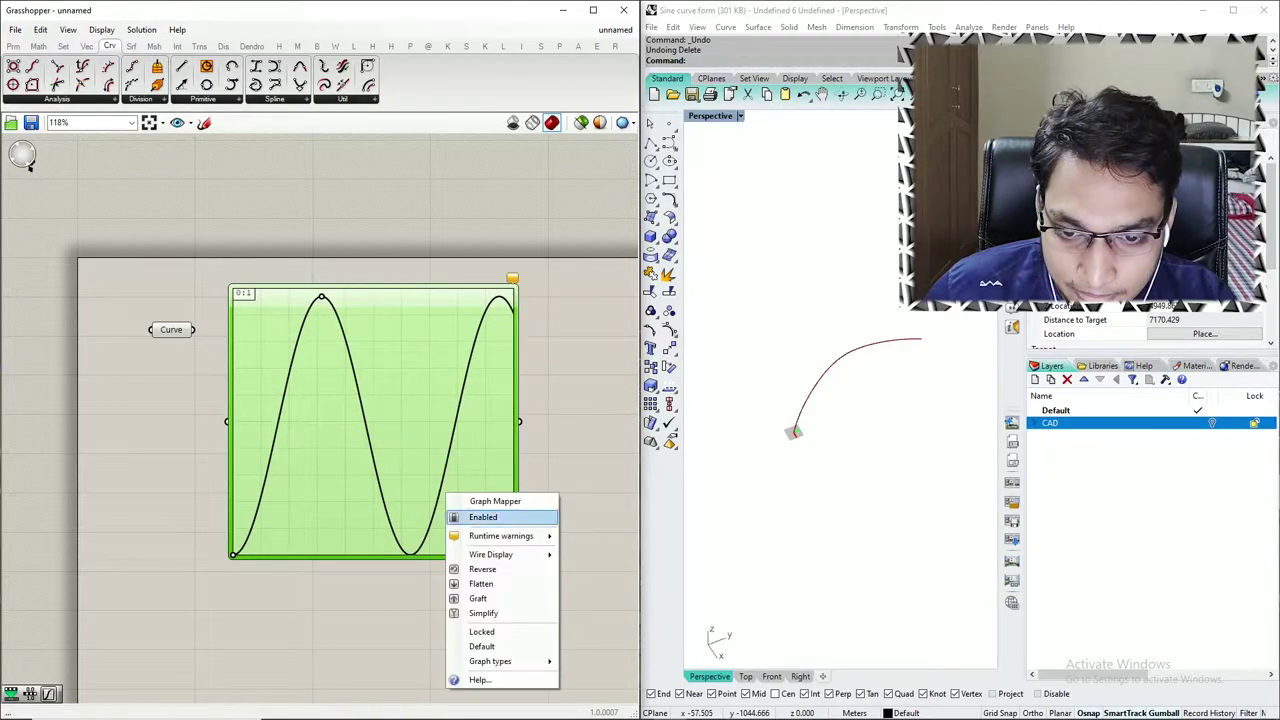
pyautogui.moveTo(491, 661)
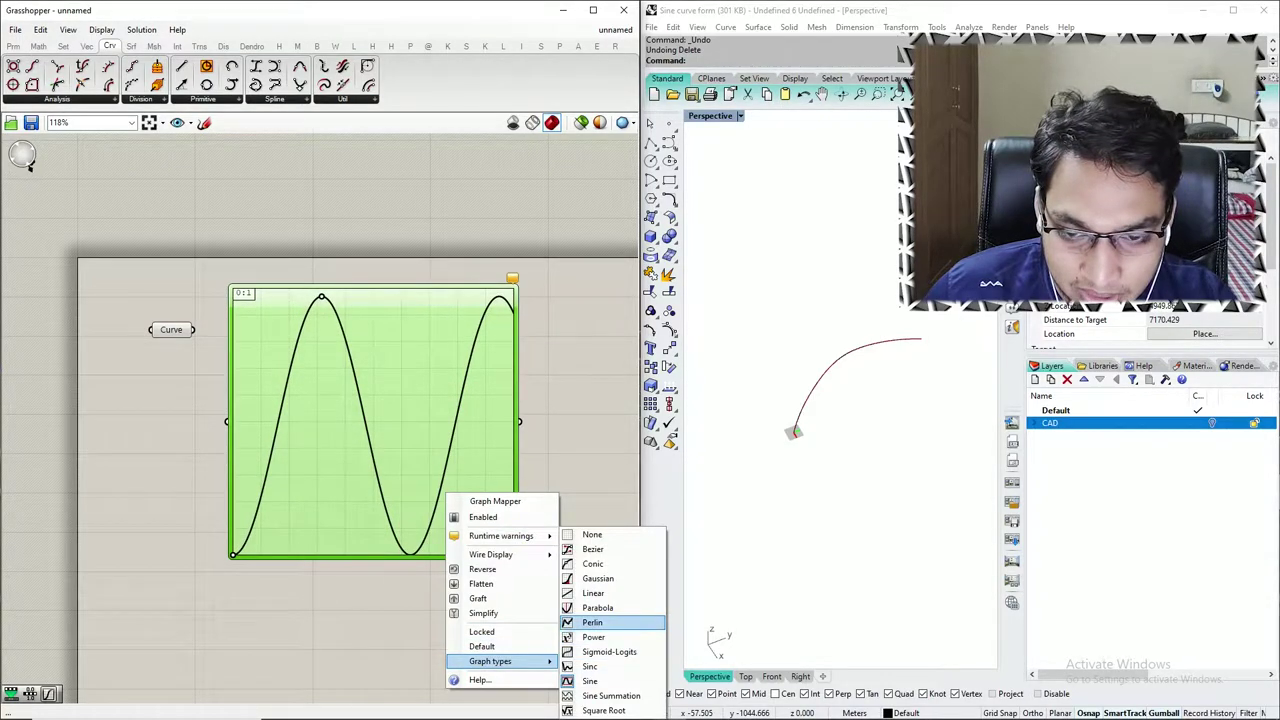
pyautogui.click(592, 622)
pyautogui.moveTo(373, 501)
pyautogui.mouseDown()
pyautogui.moveTo(373, 554)
pyautogui.moveTo(373, 516)
pyautogui.mouseUp()
pyautogui.rightClick(426, 418)
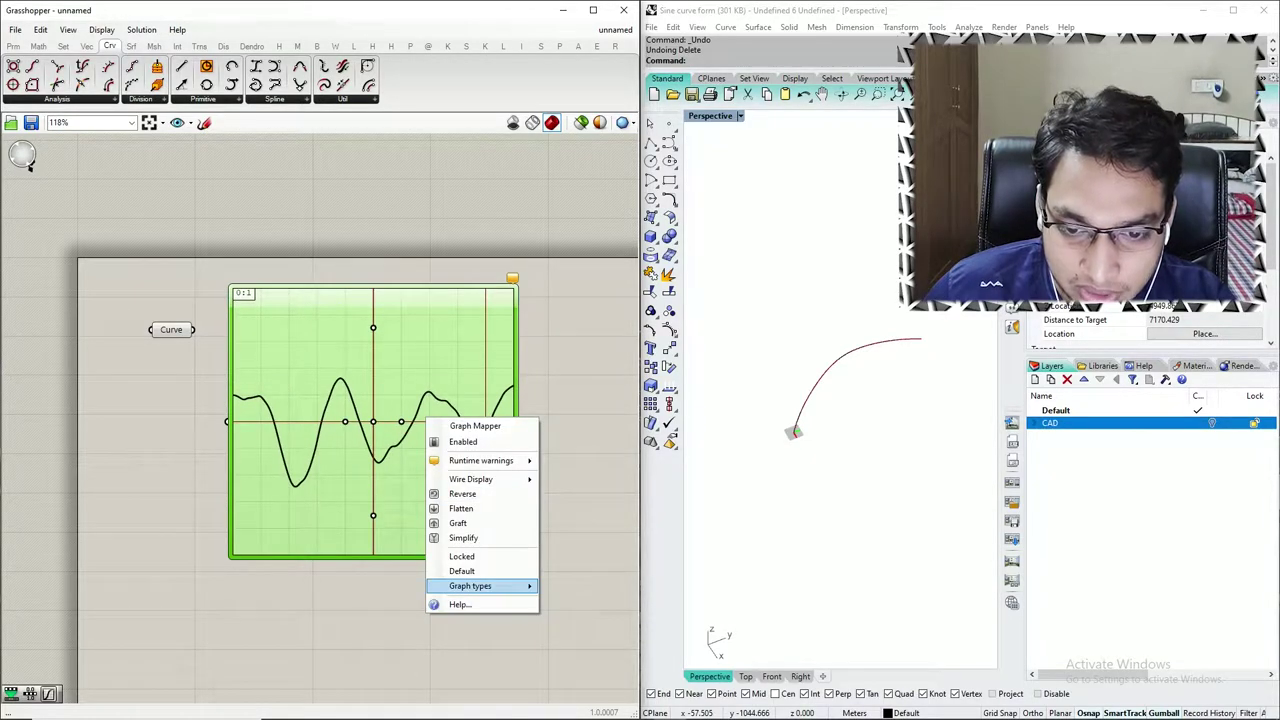
pyautogui.moveTo(470, 586)
pyautogui.click(577, 607)
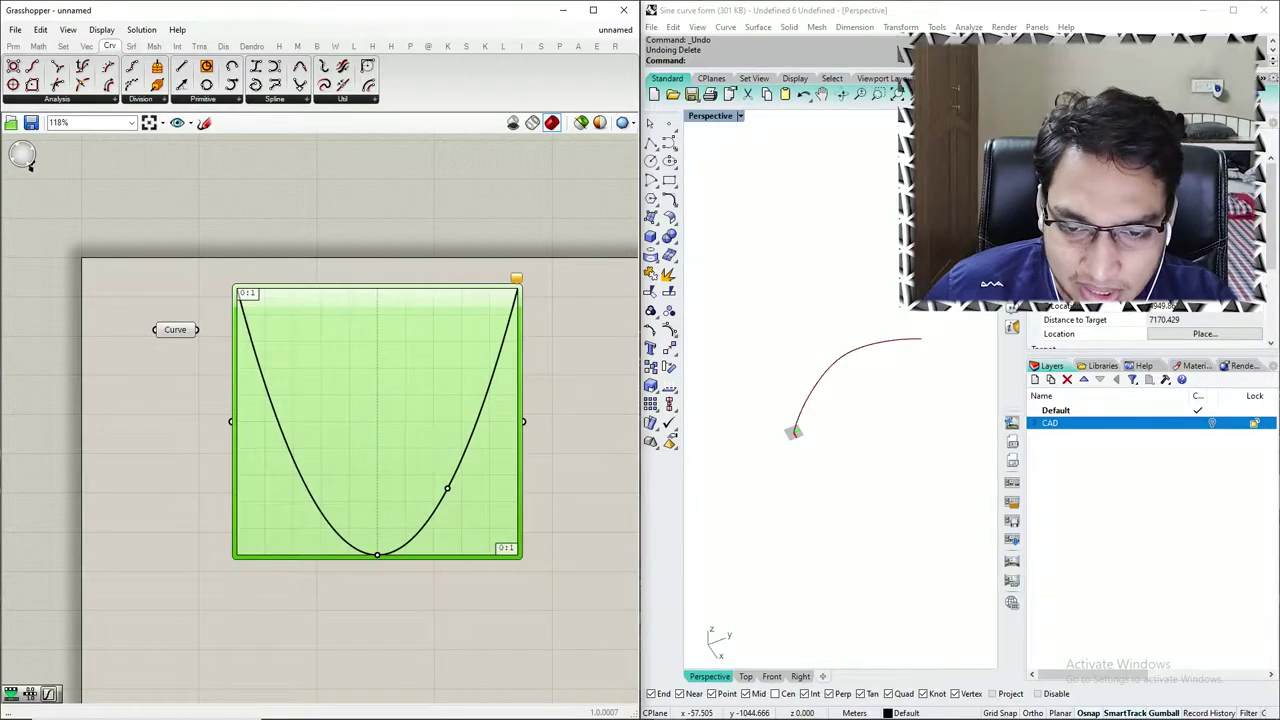
# - Set the Graph Mapper's graph type back to Sine, widen the wave and move the component lower
pyautogui.rightClick(401, 396)
pyautogui.moveTo(458, 564)
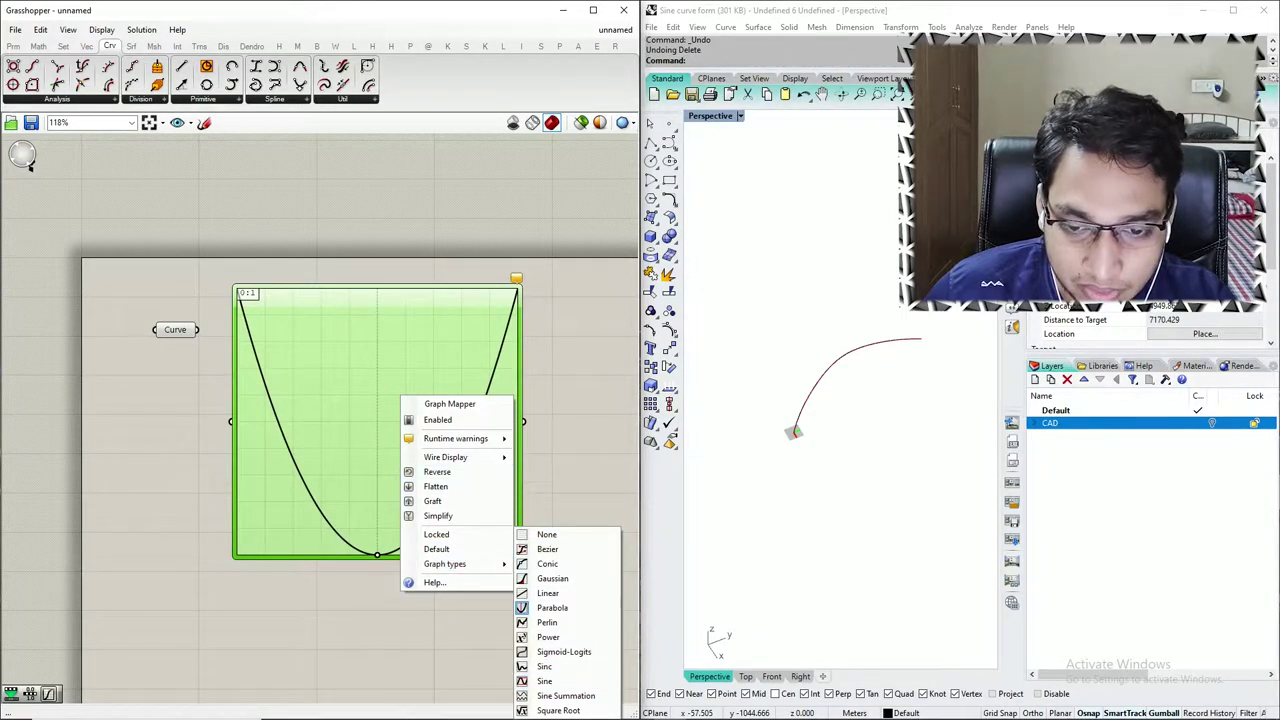
pyautogui.click(555, 681)
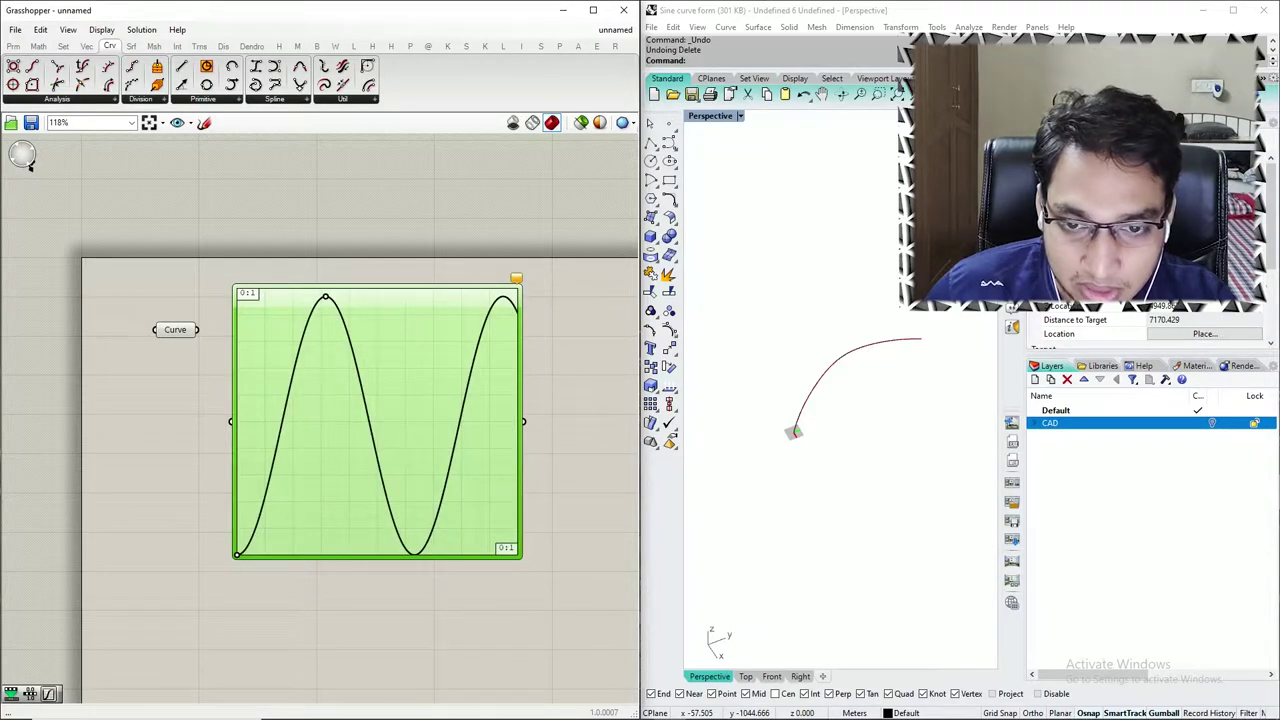
pyautogui.moveTo(325, 296); pyautogui.dragTo(353, 306)
pyautogui.moveTo(385, 370); pyautogui.dragTo(379, 443)
# - Move the Curve parameter up and add a Divide Curve component beside it
pyautogui.moveTo(175, 330); pyautogui.dragTo(144, 279)
pyautogui.click(190, 308)
pyautogui.doubleClick(258, 283)
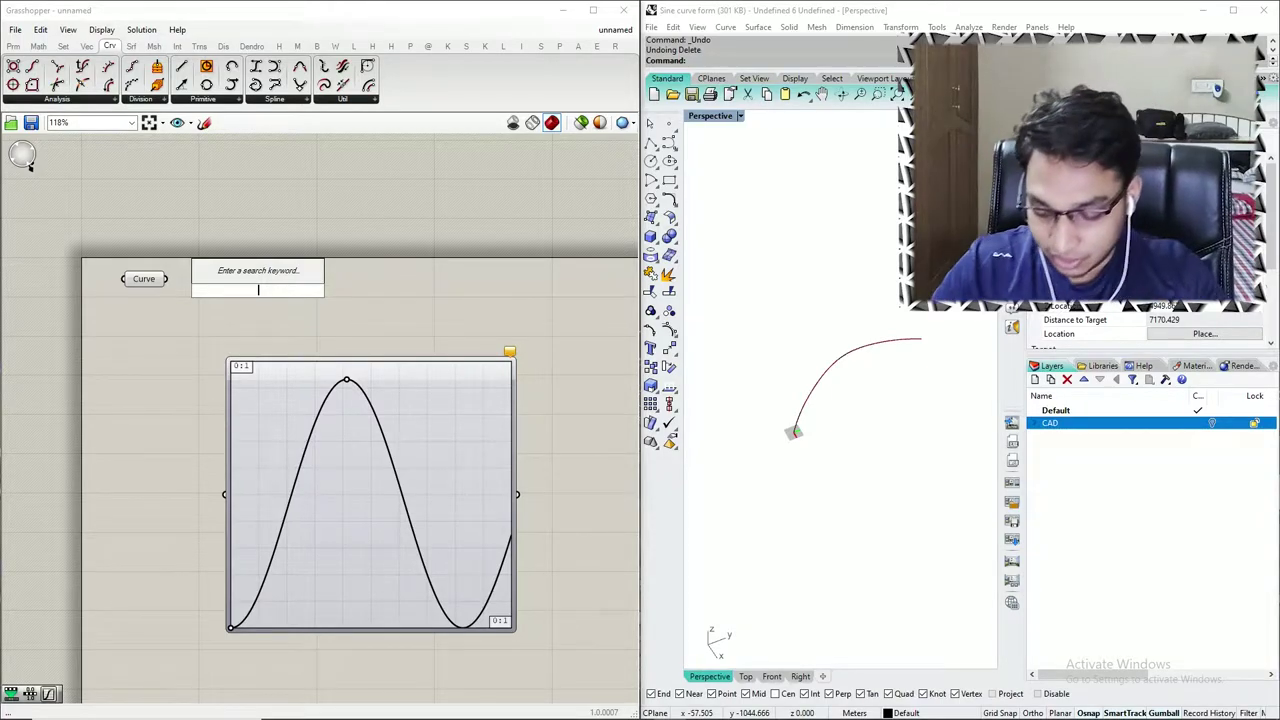
pyautogui.write('divide')
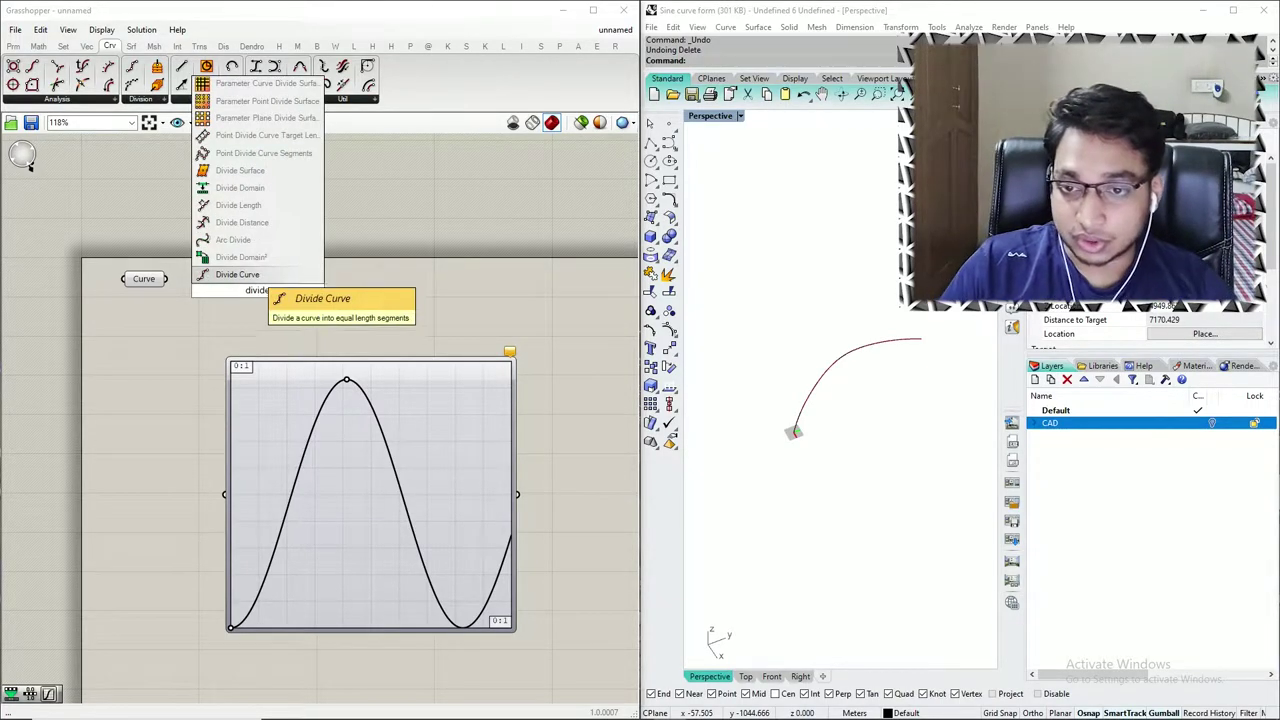
pyautogui.click(258, 275)
pyautogui.moveTo(247, 291); pyautogui.dragTo(273, 285)
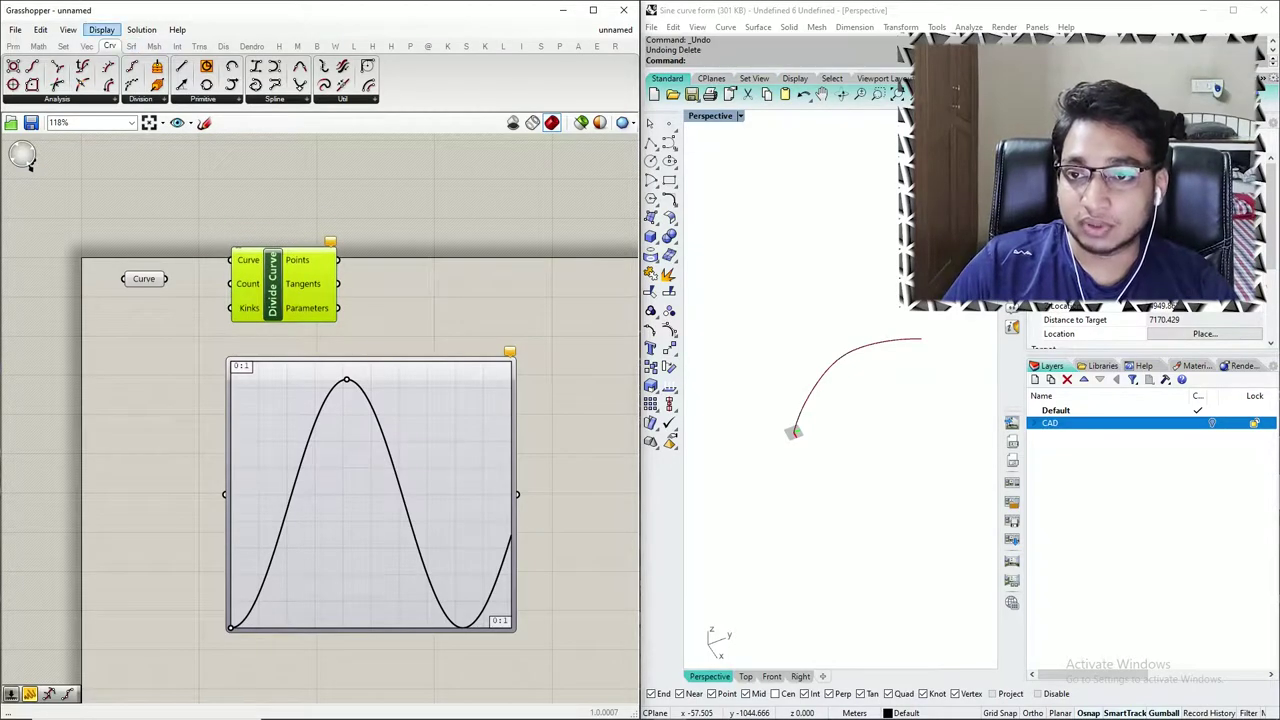
# - Locate the Divide Curve component within the Division group of the Curve category
pyautogui.click(86, 46)
pyautogui.click(110, 46)
pyautogui.click(140, 99)
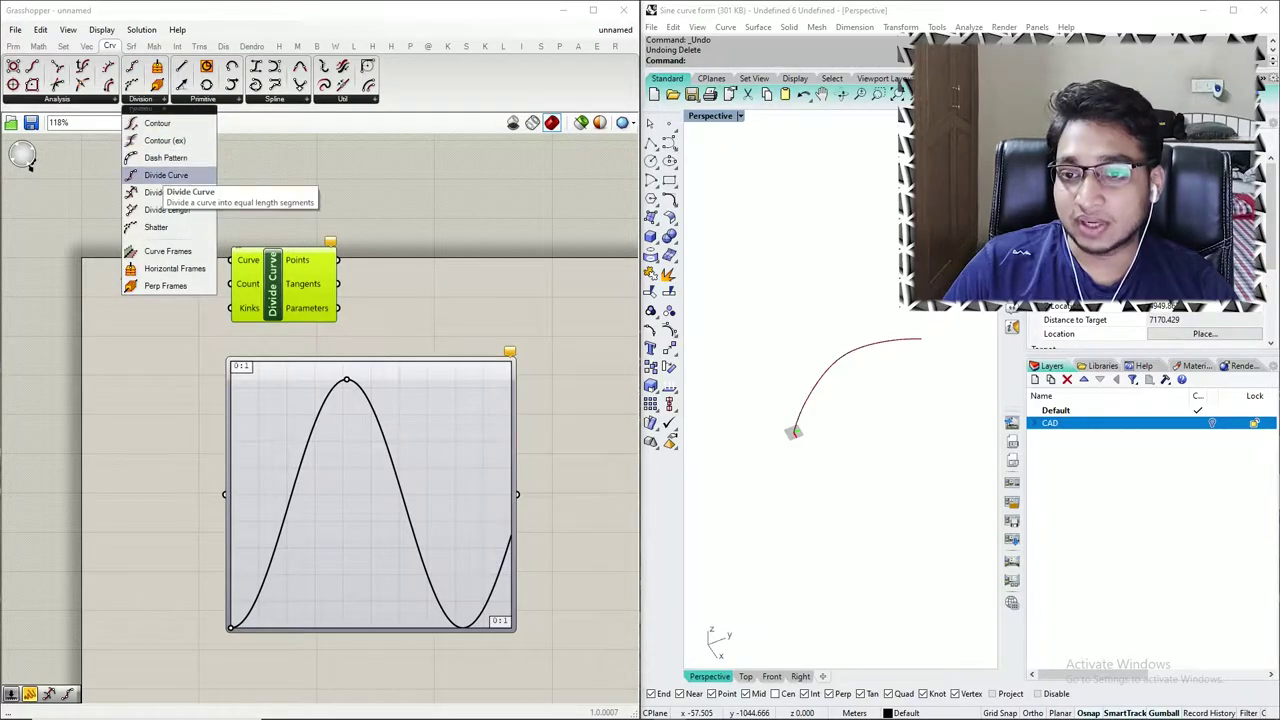
pyautogui.click(270, 196)
# - Connect the Curve parameter to Divide Curve's Curve input and shrink the Graph Mapper below them
pyautogui.moveTo(144, 279); pyautogui.dragTo(255, 281)
pyautogui.moveTo(300, 192); pyautogui.dragTo(136, 287)
pyautogui.moveTo(335, 440); pyautogui.dragTo(421, 460)
pyautogui.moveTo(599, 379); pyautogui.dragTo(556, 472)
pyautogui.moveTo(470, 540); pyautogui.dragTo(484, 500)
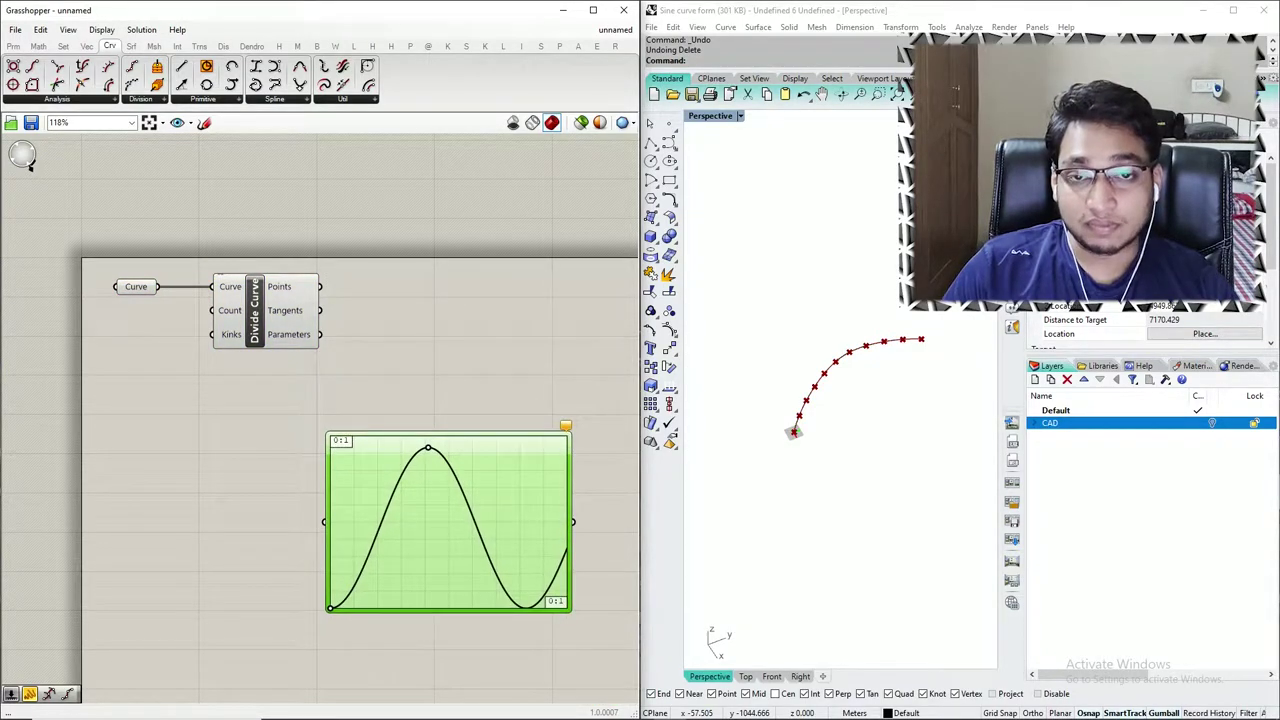
# - Add a number slider ranging from 40 to 150 and connect it to Divide Curve's Count input
pyautogui.rightClick(232, 307)
pyautogui.click(226, 313)
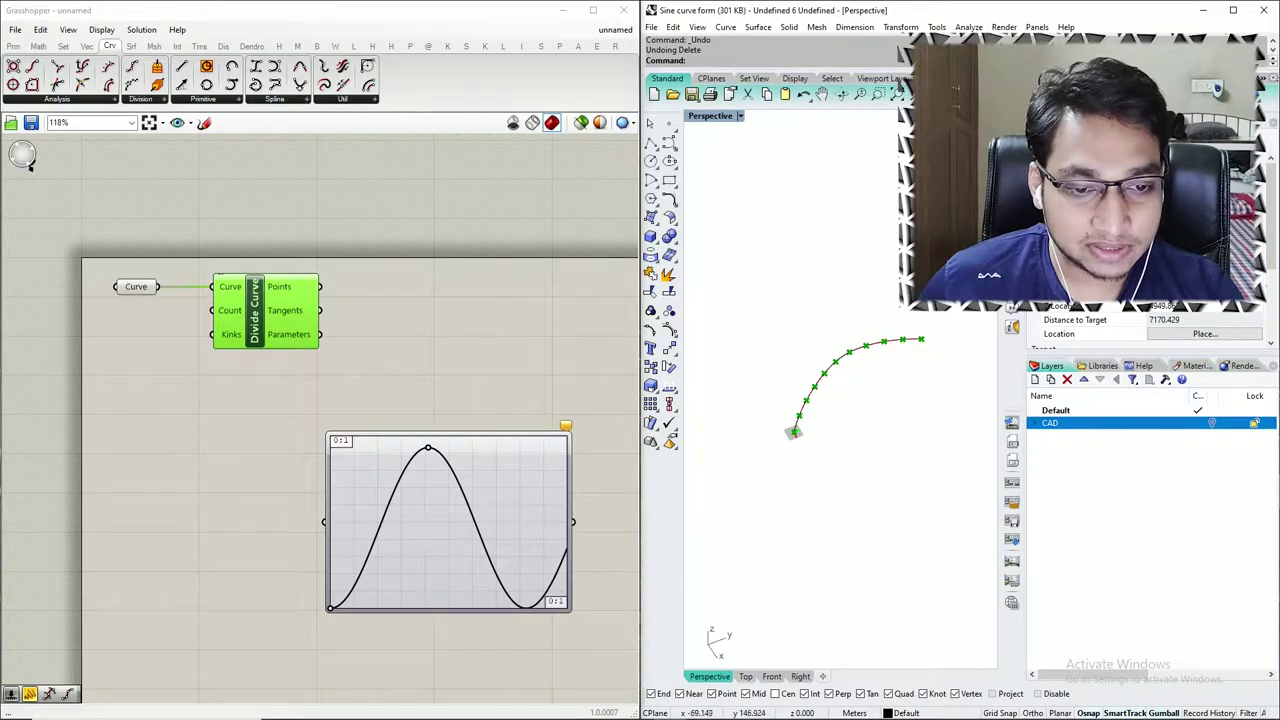
pyautogui.doubleClick(162, 390)
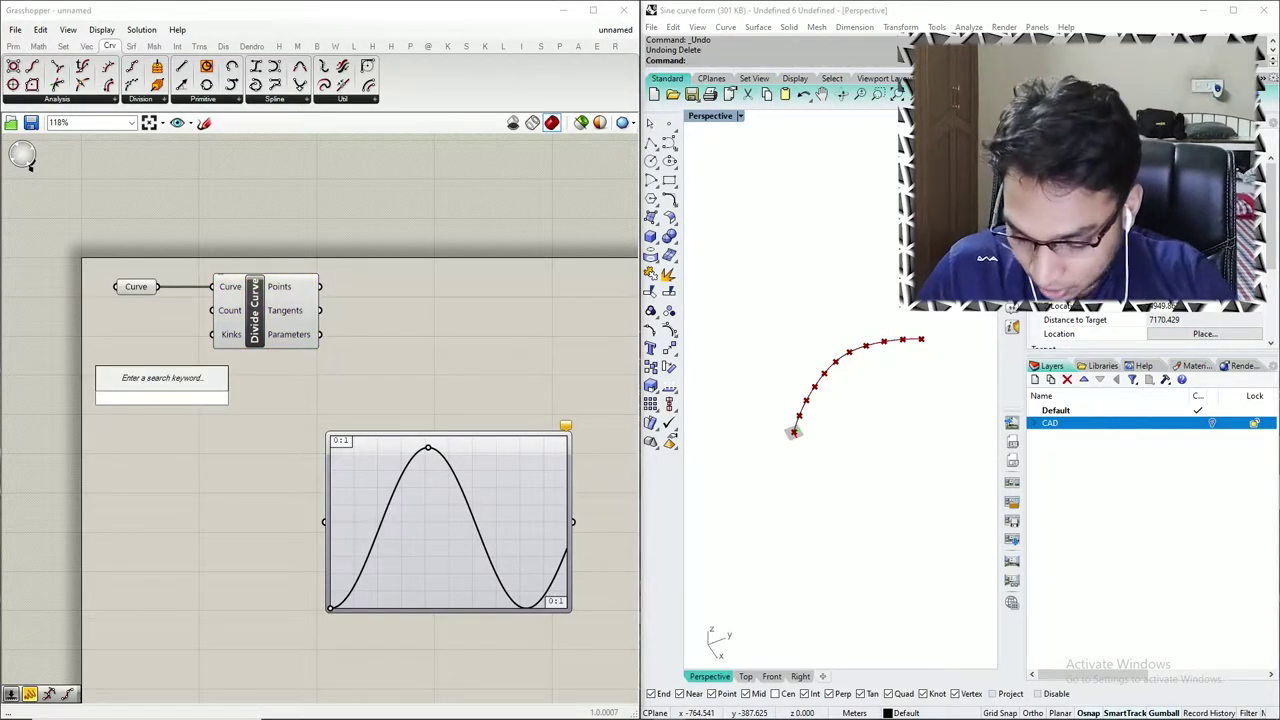
pyautogui.write('40..15')
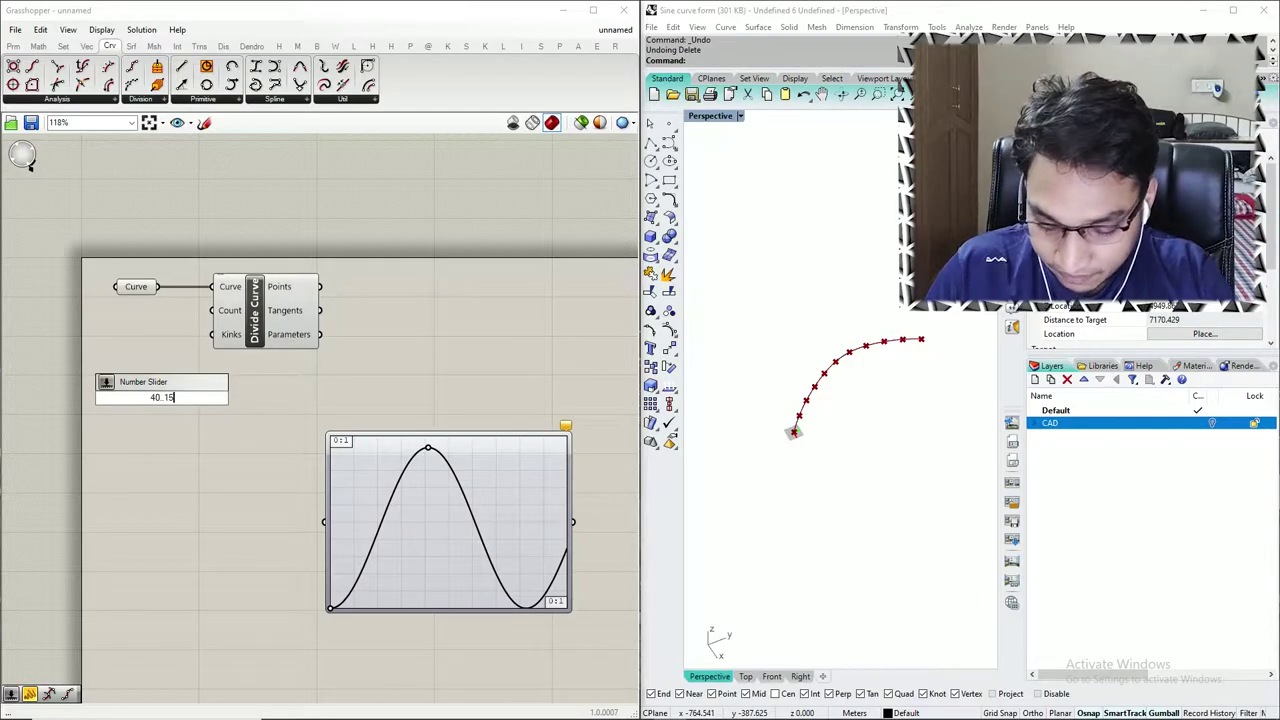
pyautogui.press('Return')
pyautogui.moveTo(114, 398); pyautogui.dragTo(52, 320)
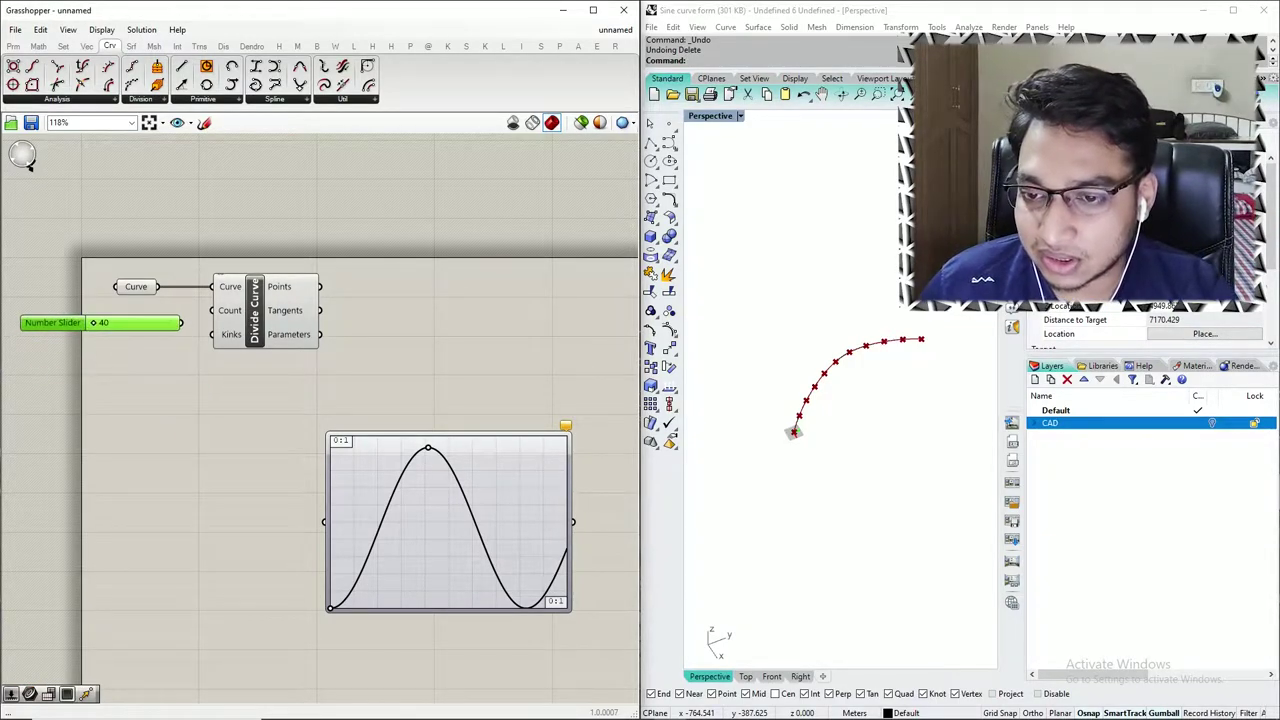
pyautogui.moveTo(182, 320); pyautogui.dragTo(212, 310)
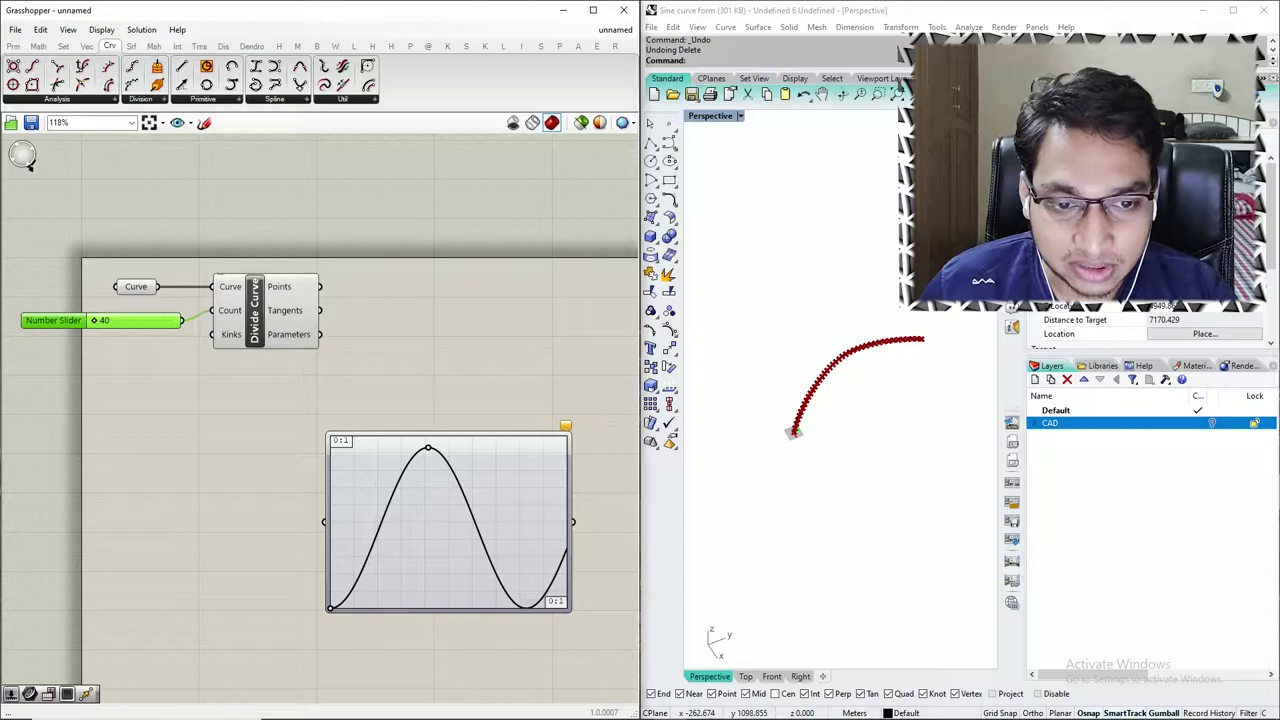
# - Lower the minimum of the division count slider's numeric domain to 10
pyautogui.scroll(-4, 853, 383)
pyautogui.moveTo(853, 383)
pyautogui.mouseDown(button='right')
pyautogui.moveTo(872, 330)
pyautogui.moveTo(852, 360)
pyautogui.moveTo(876, 340)
pyautogui.moveTo(872, 388)
pyautogui.mouseUp(button='right')
pyautogui.scroll(4, 873, 360)
pyautogui.scroll(4, 882, 370)
pyautogui.scroll(-2, 882, 370)
pyautogui.moveTo(94, 320)
pyautogui.mouseDown()
pyautogui.moveTo(115, 320)
pyautogui.moveTo(94, 320)
pyautogui.mouseUp()
pyautogui.click(60, 352)
pyautogui.doubleClick(56, 320)
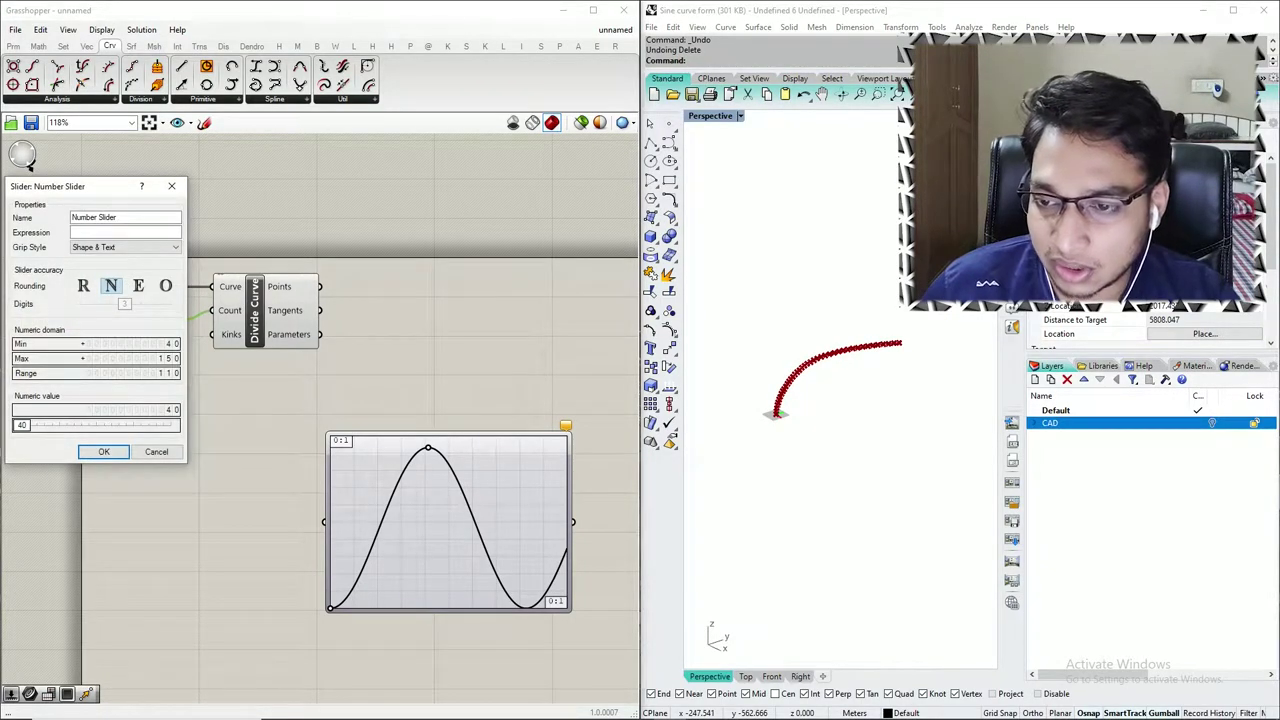
pyautogui.doubleClick(96, 344)
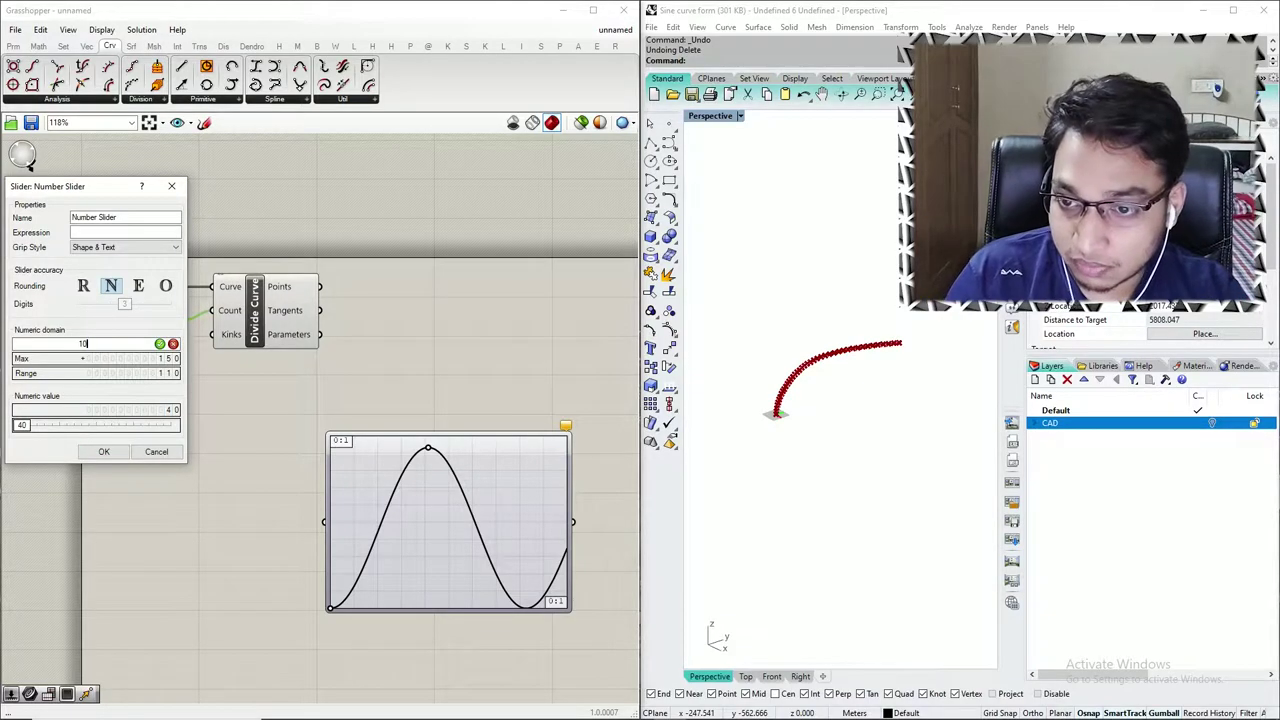
pyautogui.click(160, 344)
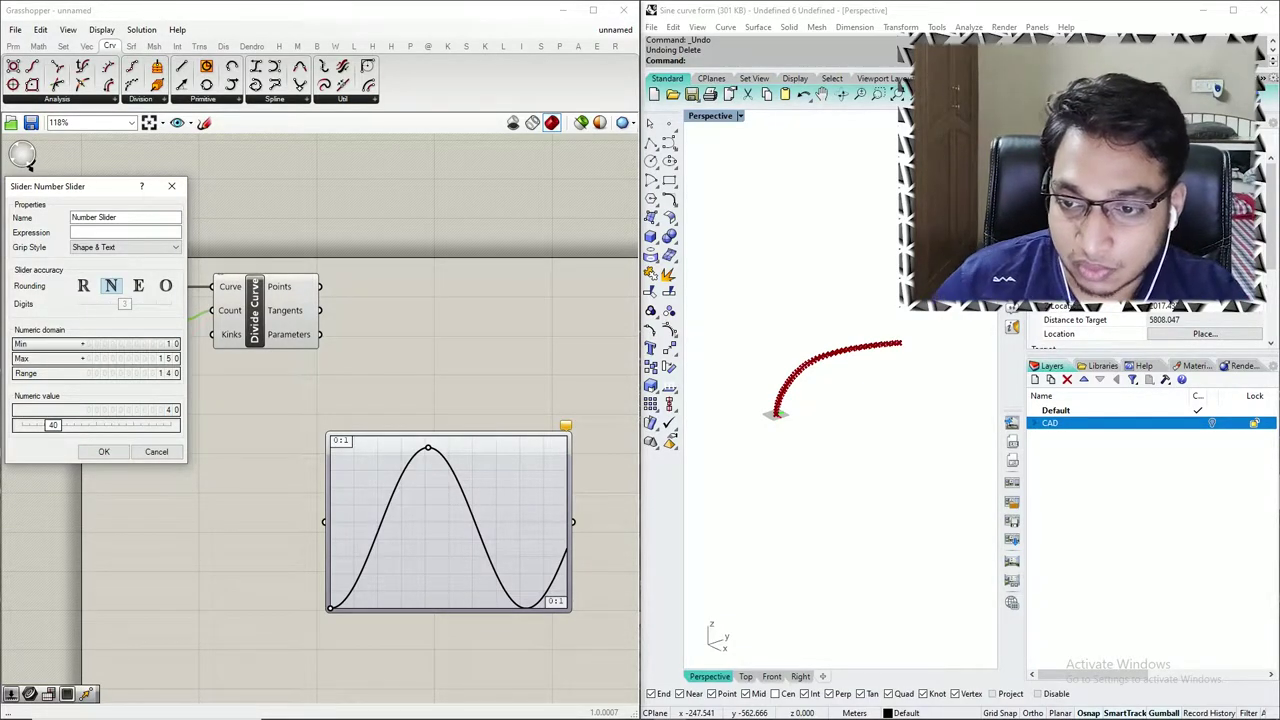
pyautogui.click(103, 451)
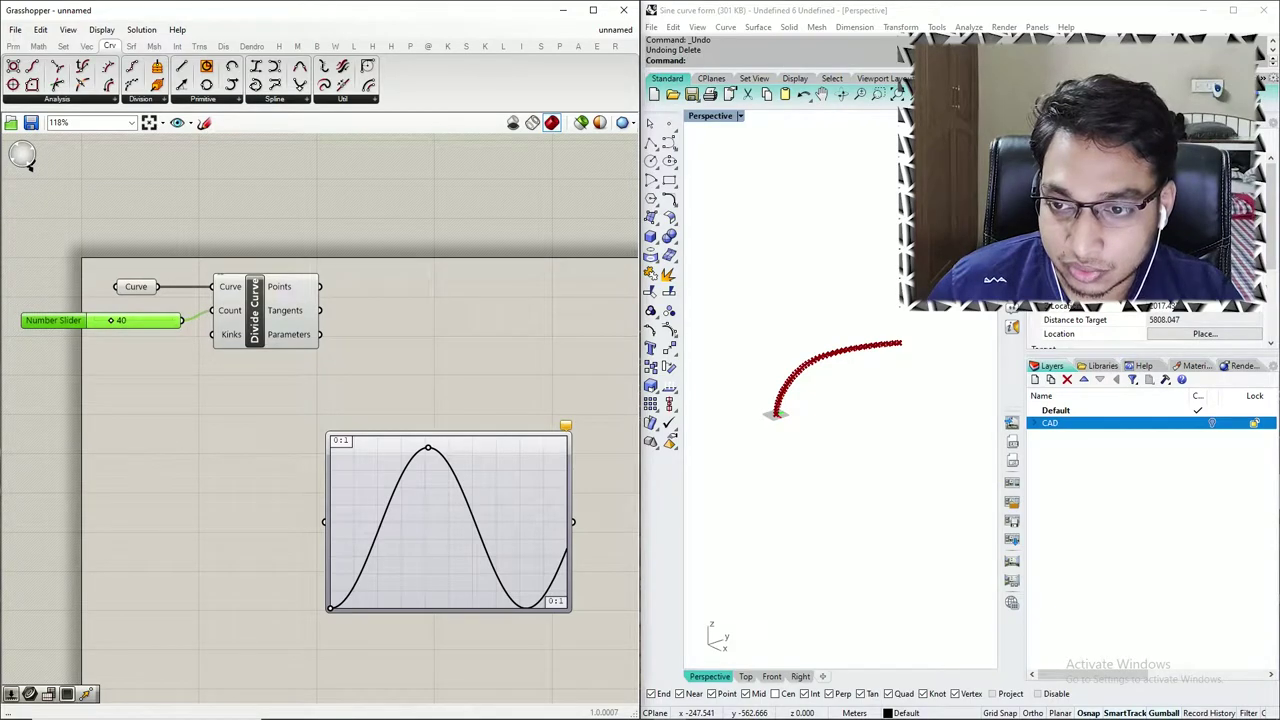
# - Set the division count slider to 10 and shift the Divide Curve component slightly away from it
pyautogui.moveTo(111, 321); pyautogui.dragTo(94, 321)
pyautogui.doubleClick(54, 321)
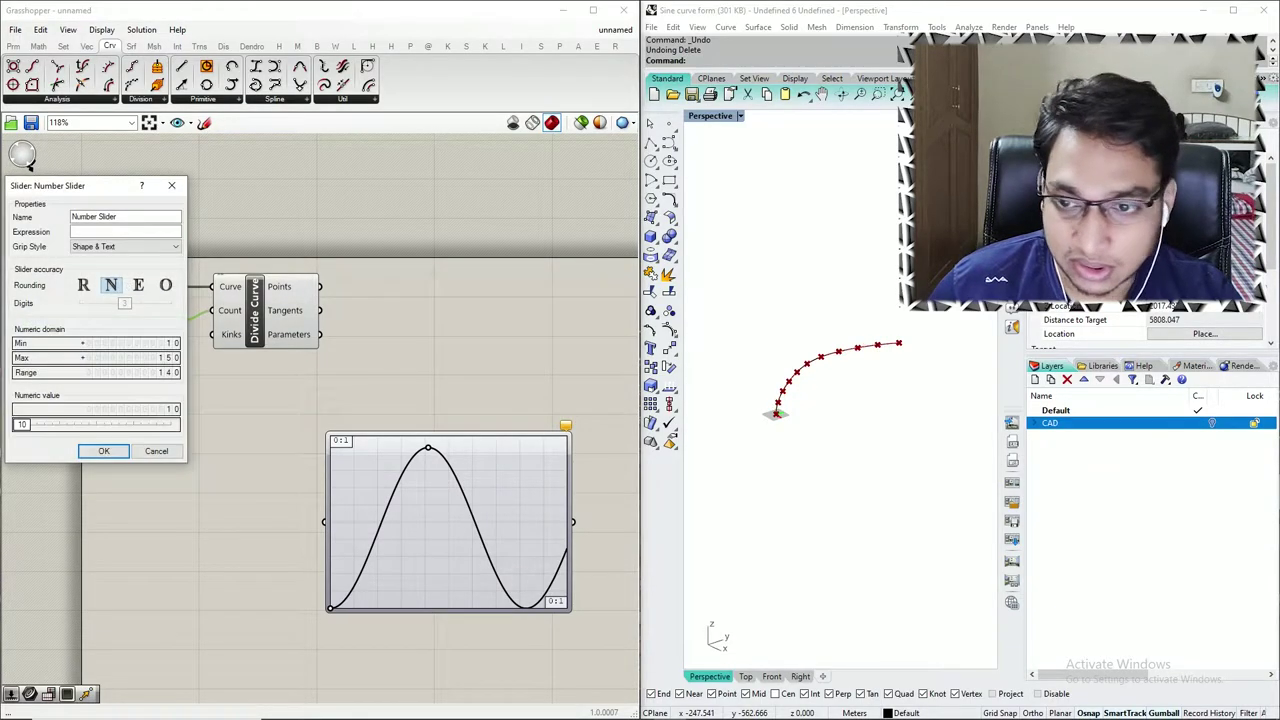
pyautogui.click(157, 451)
pyautogui.moveTo(255, 312); pyautogui.dragTo(264, 312)
pyautogui.click(262, 395)
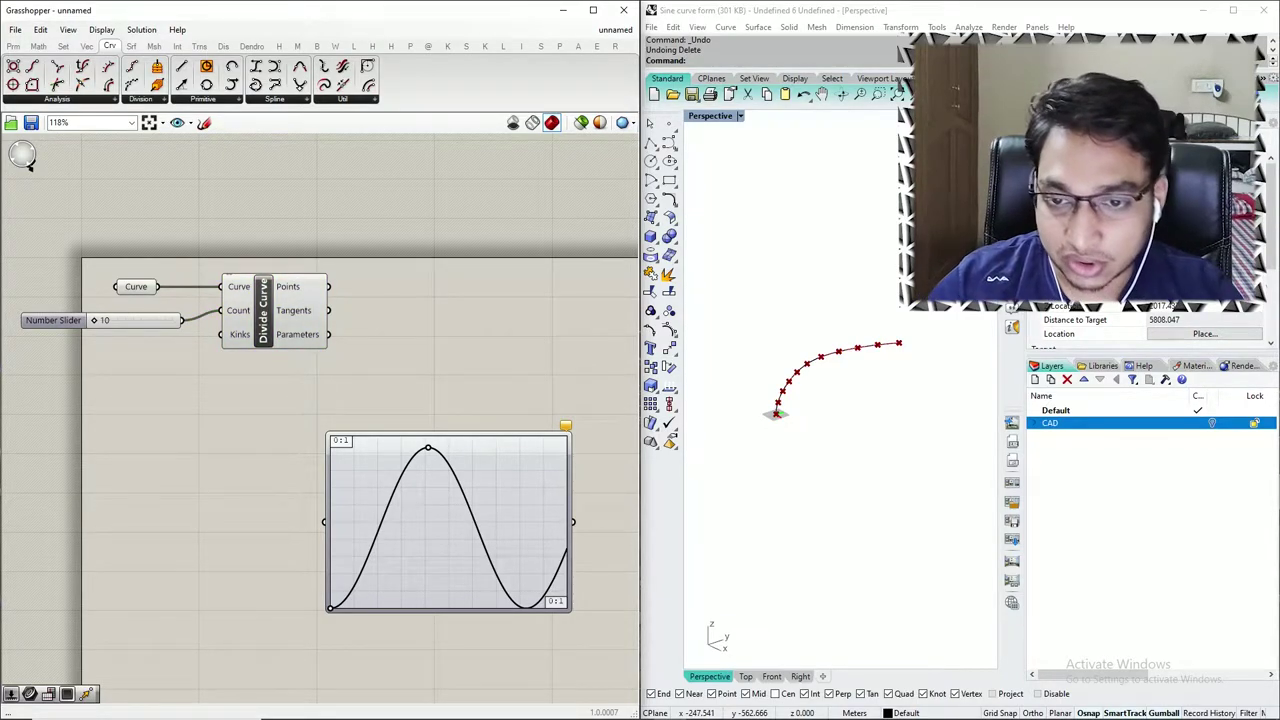
# - Add a Move component well beyond Divide Curve and connect Divide Curve's Points output to its Geometry input
pyautogui.doubleClick(428, 323)
pyautogui.write('move')
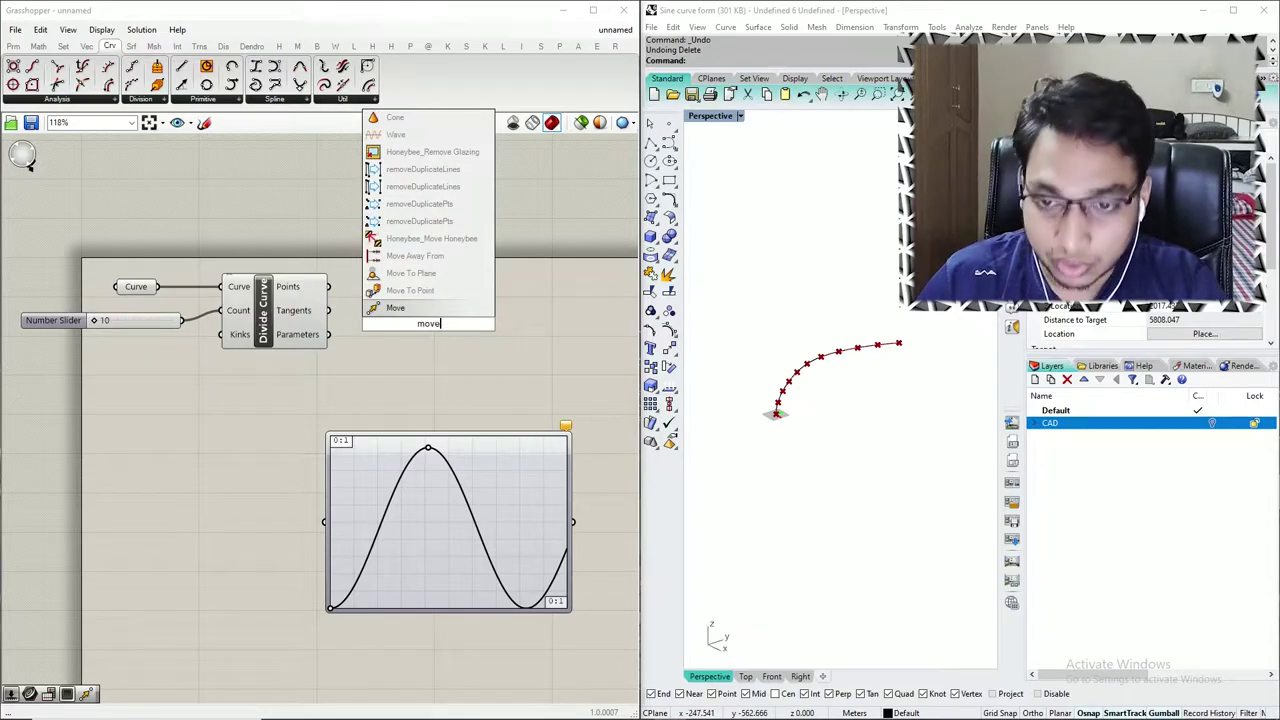
pyautogui.press('Return')
pyautogui.scroll(-3, 143, 315)
pyautogui.moveTo(291, 319); pyautogui.dragTo(498, 304)
pyautogui.moveTo(241, 300); pyautogui.dragTo(467, 299)
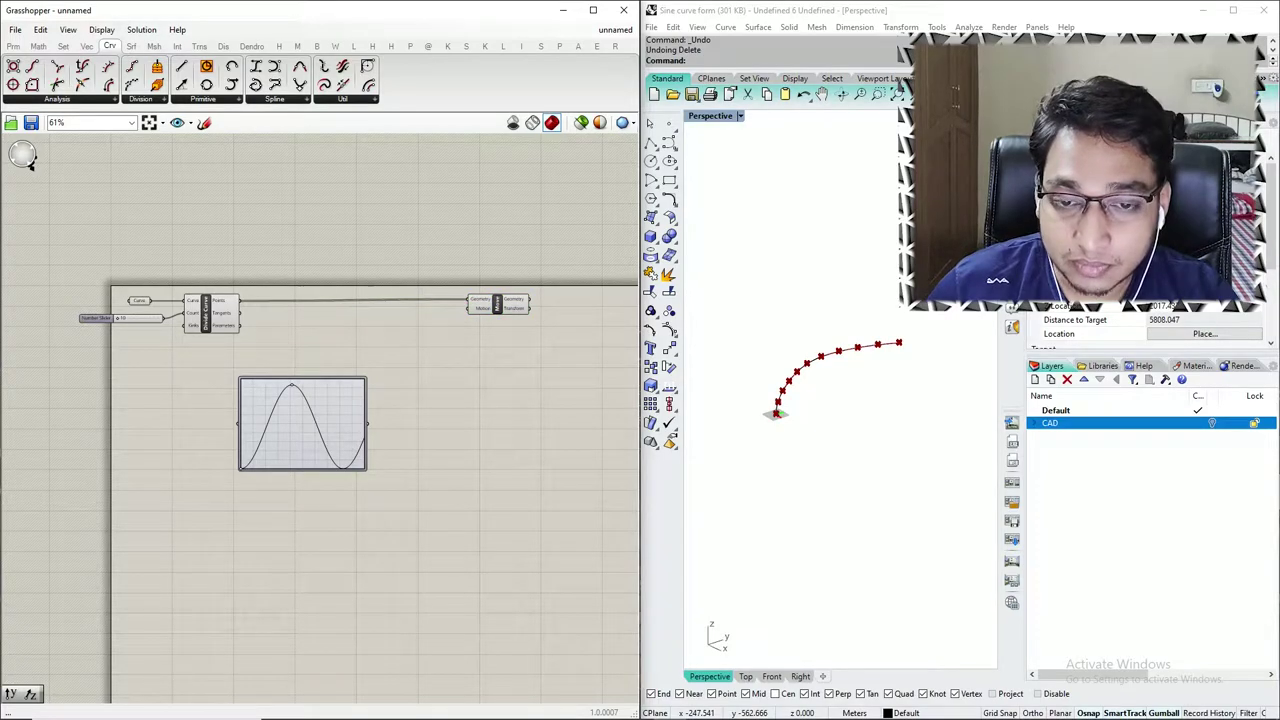
# - Add a Unit Z component between Divide Curve and Move and connect its Unit vector output to Move's Motion input
pyautogui.scroll(16, 789, 369)
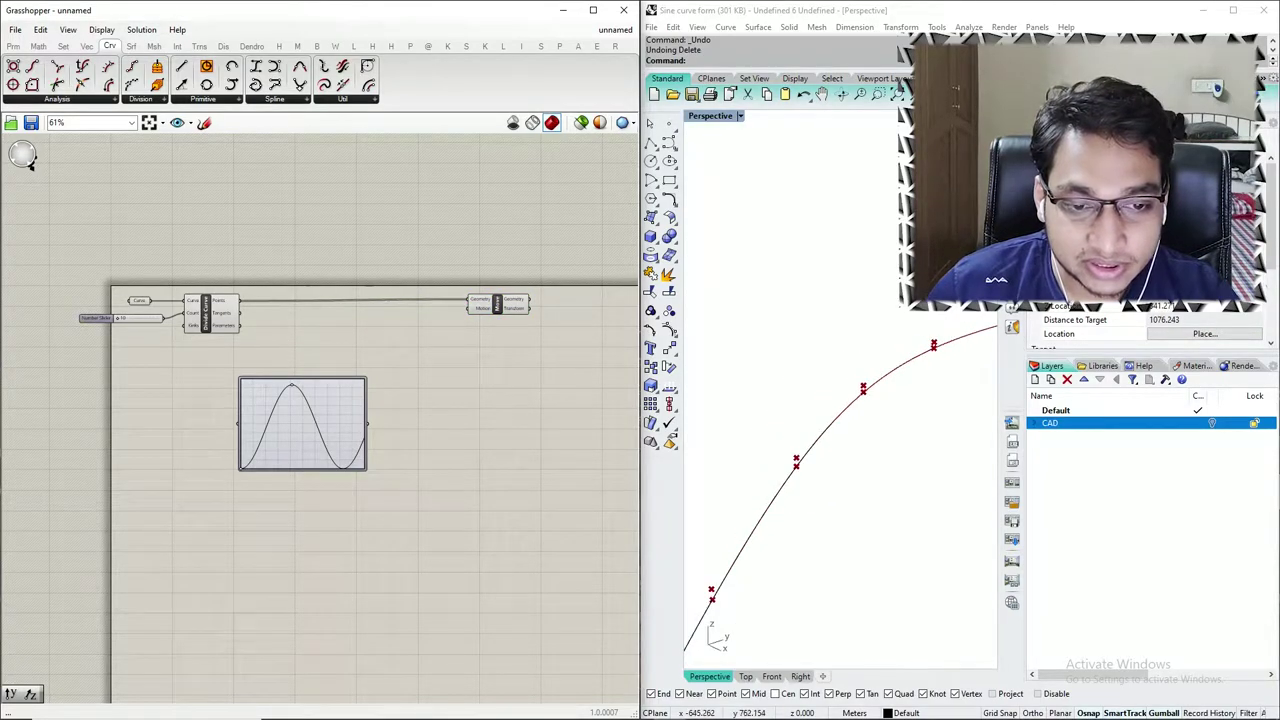
pyautogui.doubleClick(494, 382)
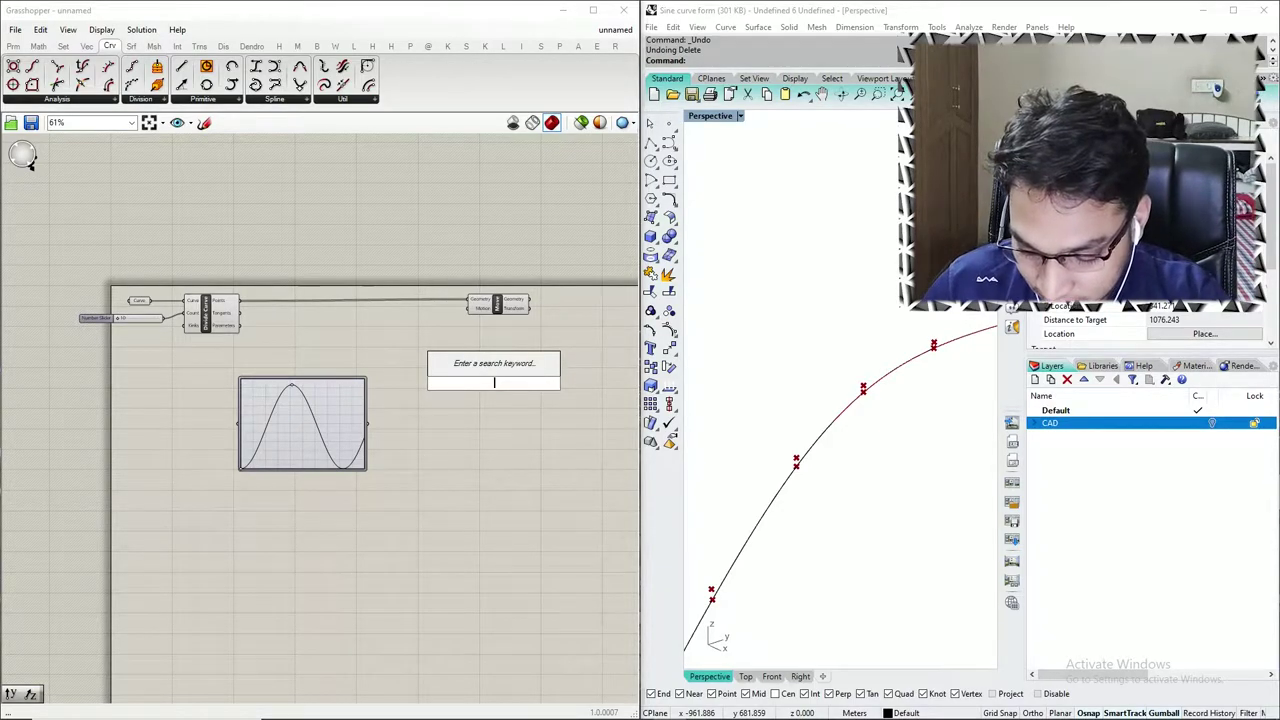
pyautogui.write('unit')
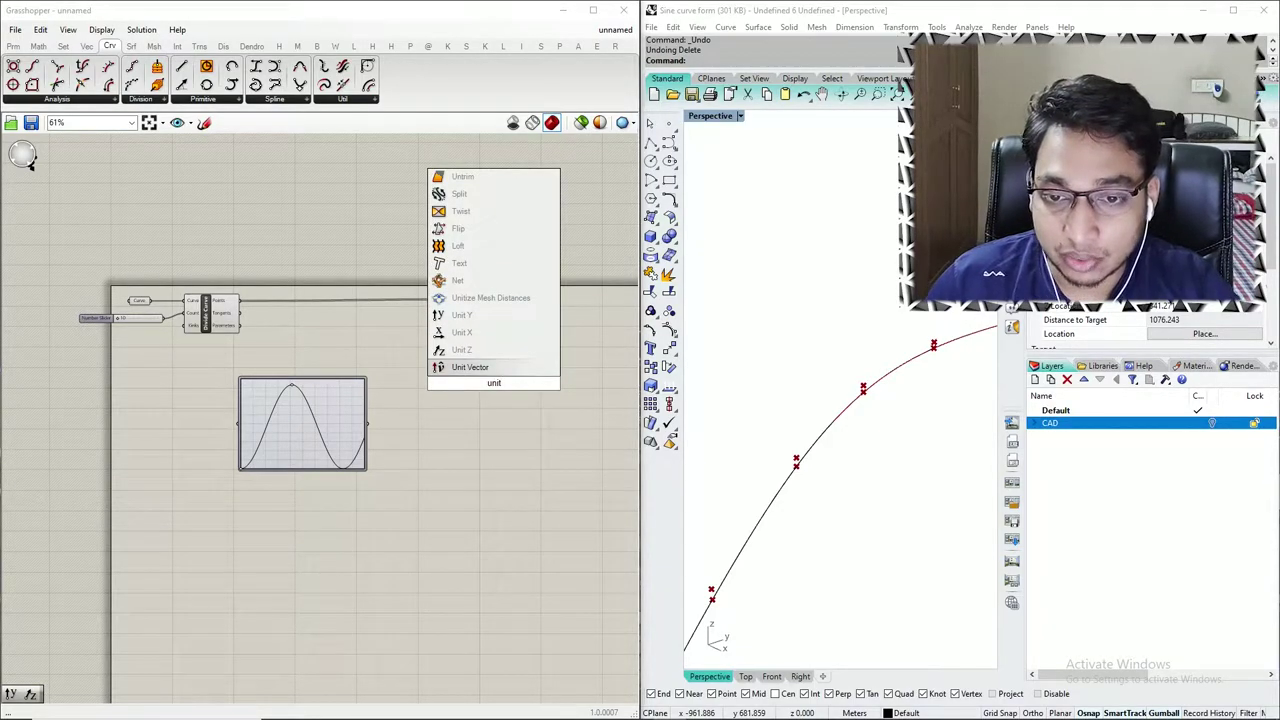
pyautogui.click(463, 350)
pyautogui.moveTo(420, 344); pyautogui.dragTo(470, 309)
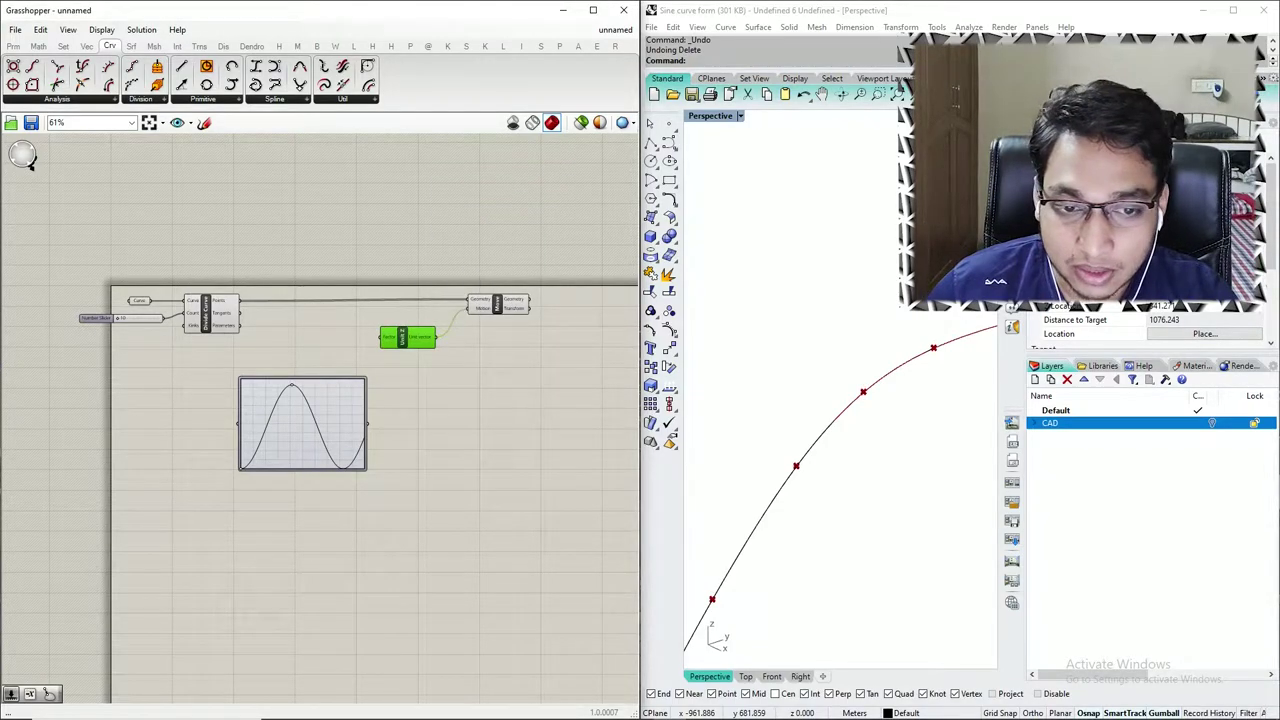
pyautogui.scroll(-15, 855, 390)
pyautogui.moveTo(870, 430); pyautogui.dragTo(850, 402, button='right')
pyautogui.scroll(20, 855, 402)
pyautogui.scroll(-20, 812, 370)
pyautogui.scroll(4, 790, 378)
pyautogui.moveTo(790, 378); pyautogui.dragTo(835, 420, button='right')
pyautogui.click(515, 420)
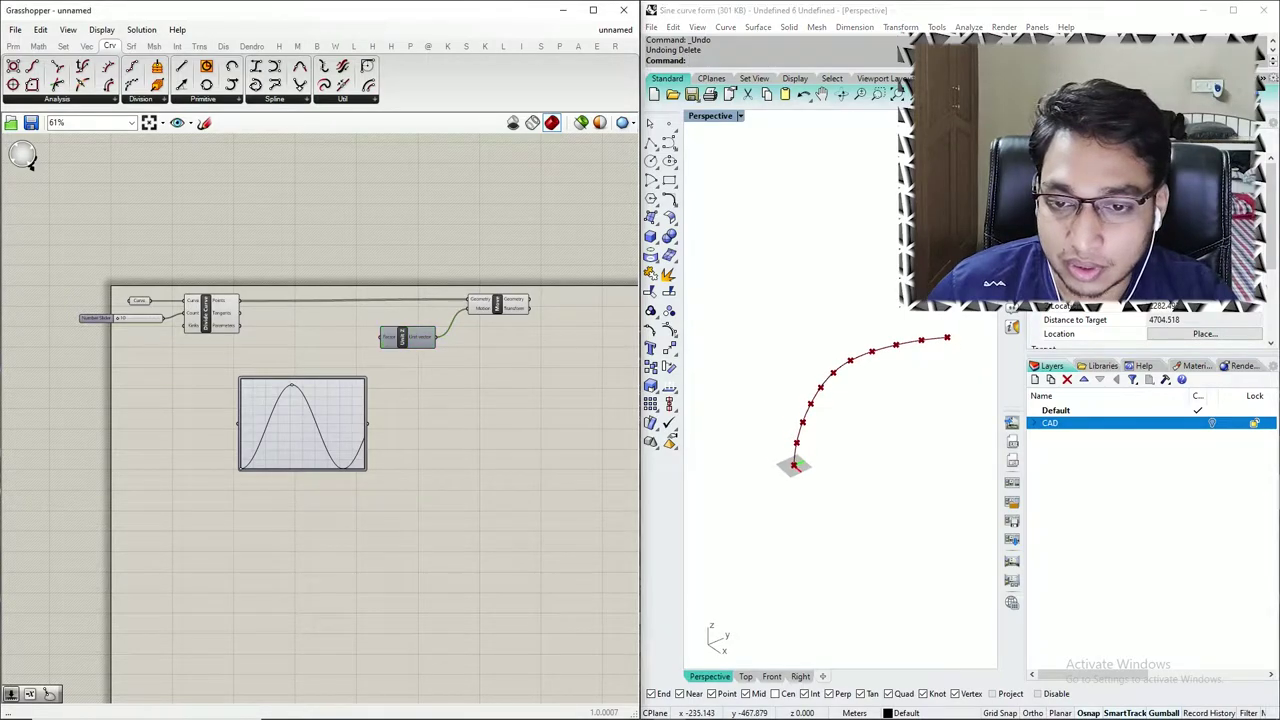
pyautogui.moveTo(403, 337)
pyautogui.mouseDown()
pyautogui.moveTo(431, 337)
pyautogui.moveTo(409, 331)
pyautogui.mouseUp()
pyautogui.doubleClick(443, 386)
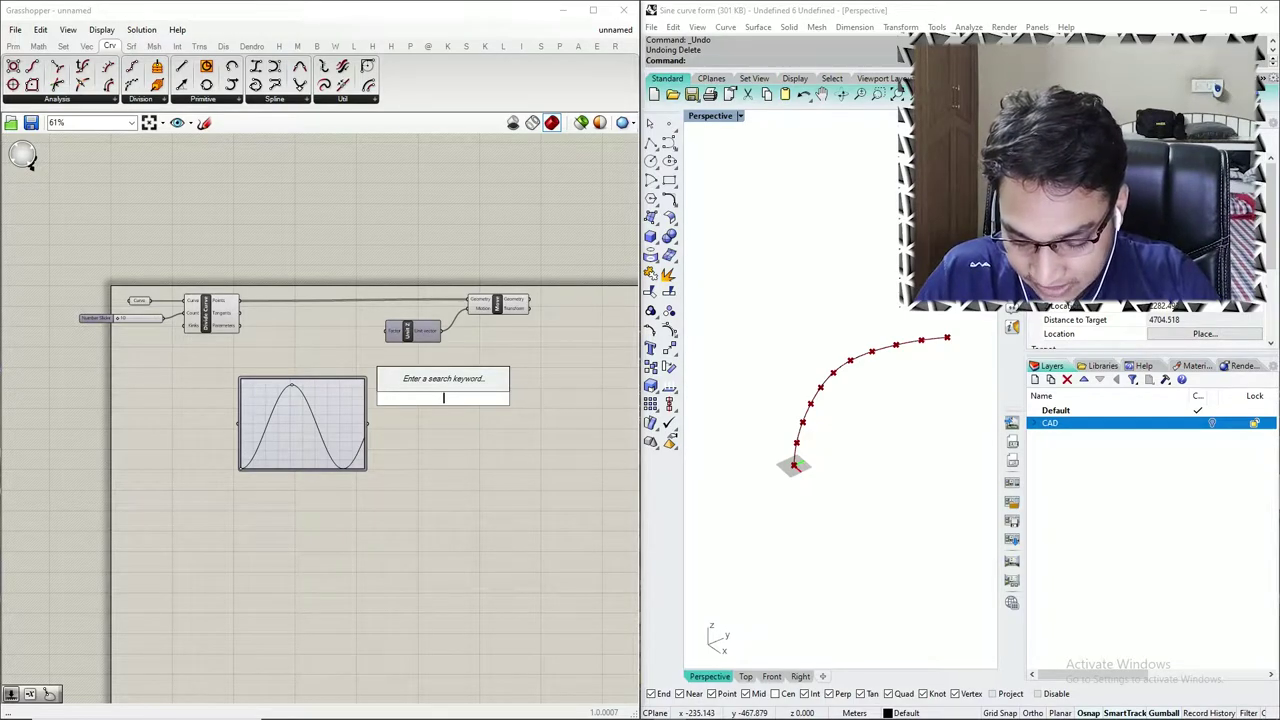
pyautogui.write('30')
pyautogui.press('Return')
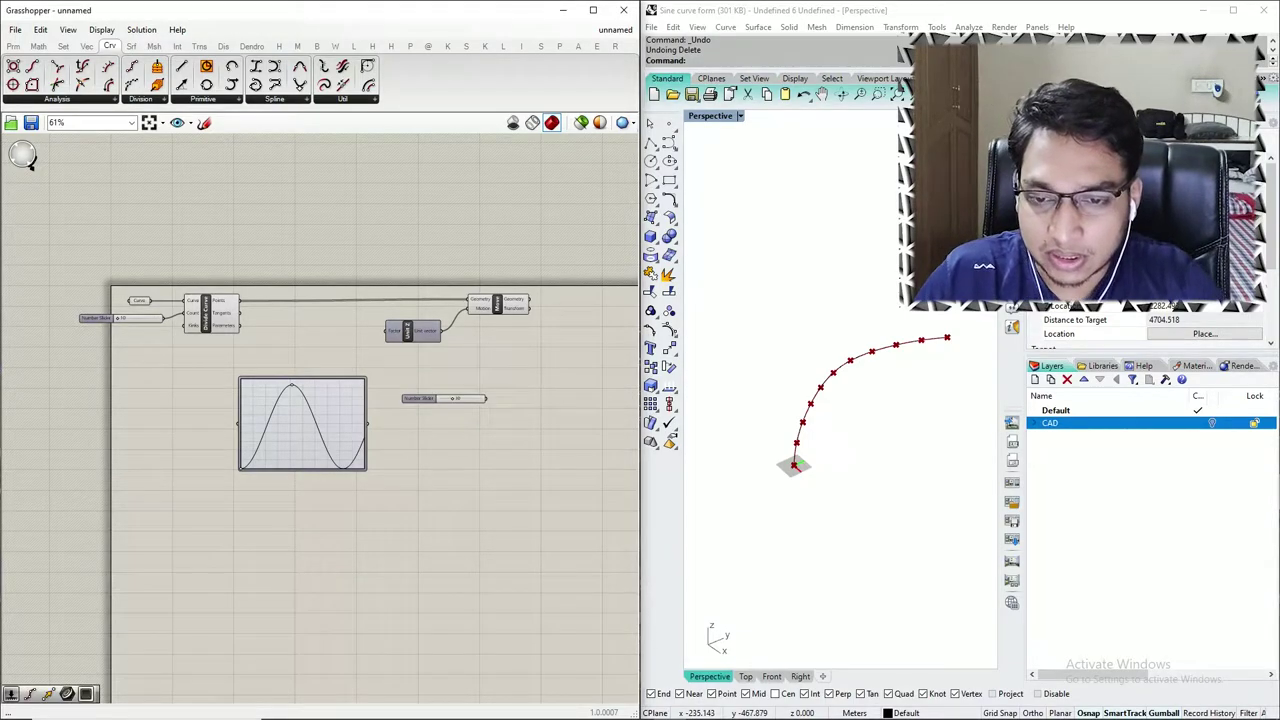
pyautogui.click(444, 399)
pyautogui.doubleClick(443, 398)
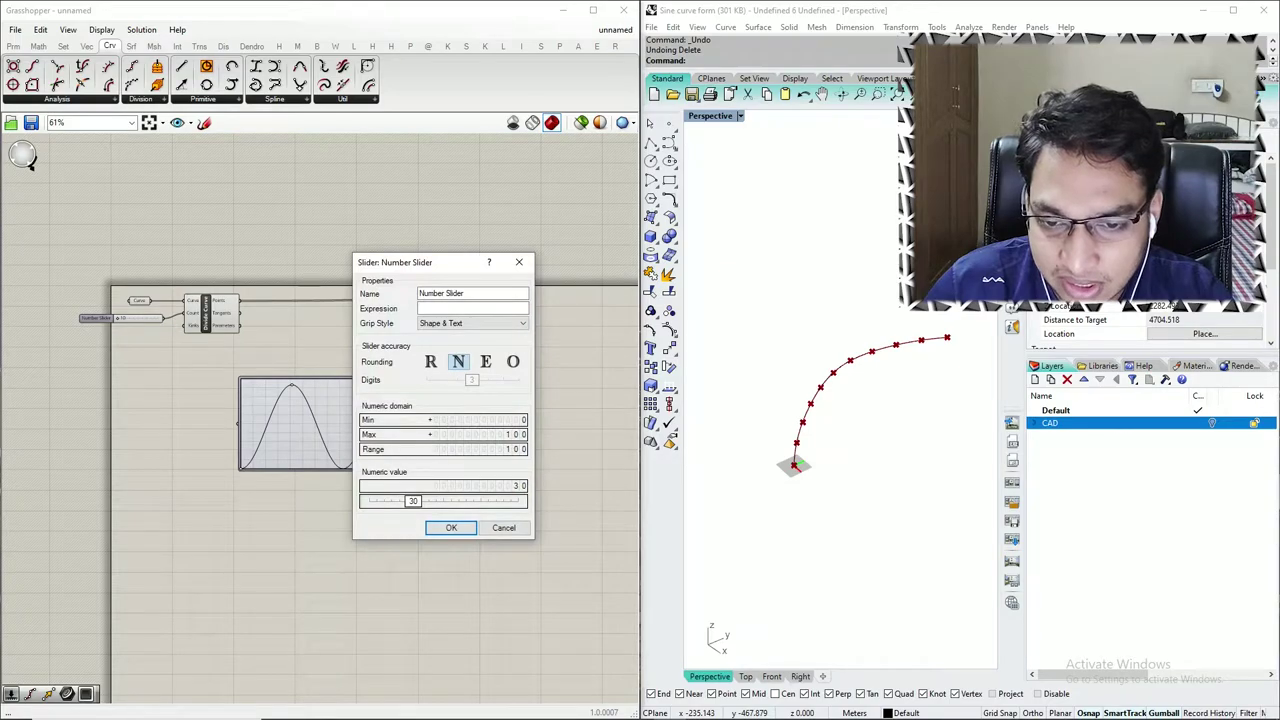
pyautogui.click(519, 262)
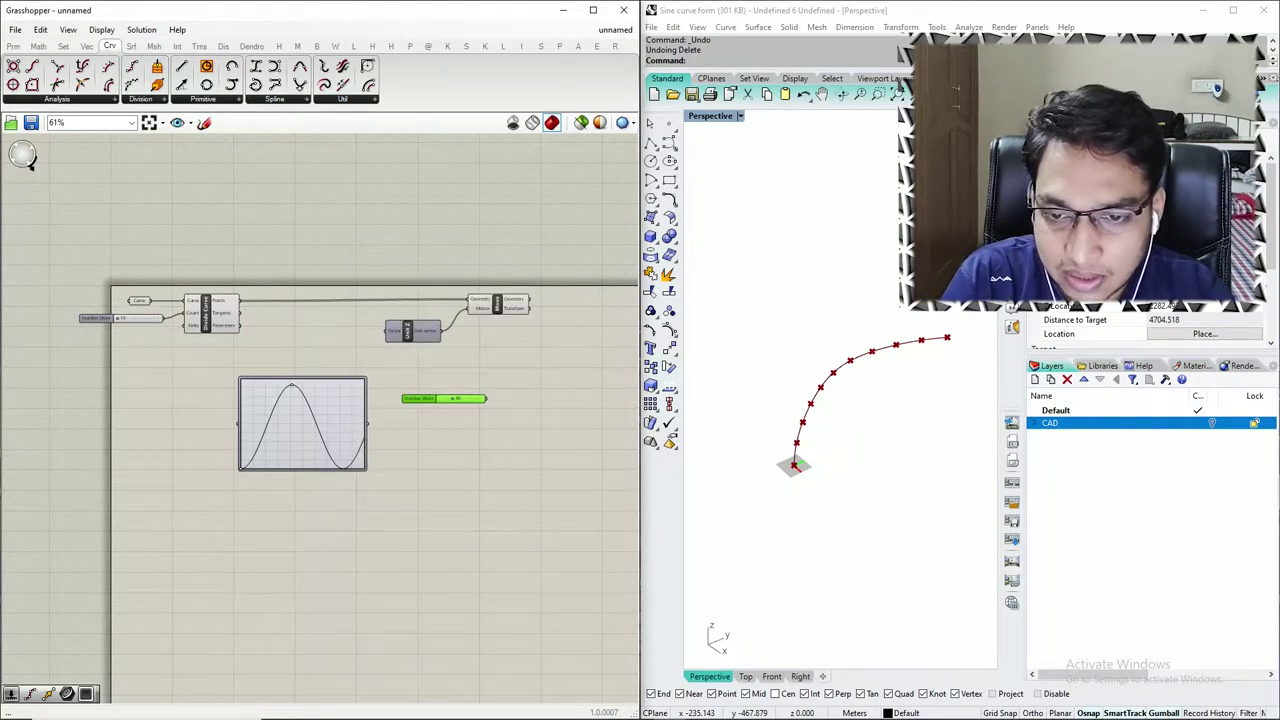
# - Add a panel containing 10 beside Unit Z and connect it to Unit Z's Factor input
pyautogui.doubleClick(425, 402)
pyautogui.write('//')
pyautogui.press('Return')
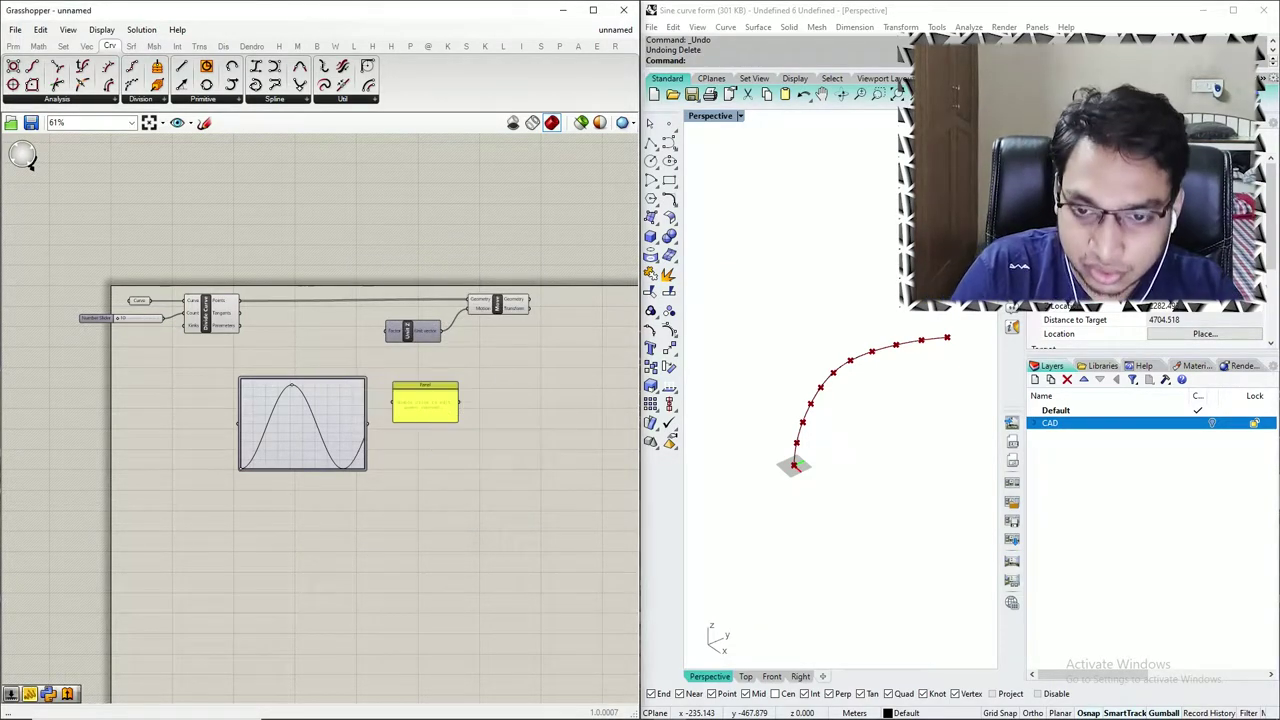
pyautogui.doubleClick(418, 402)
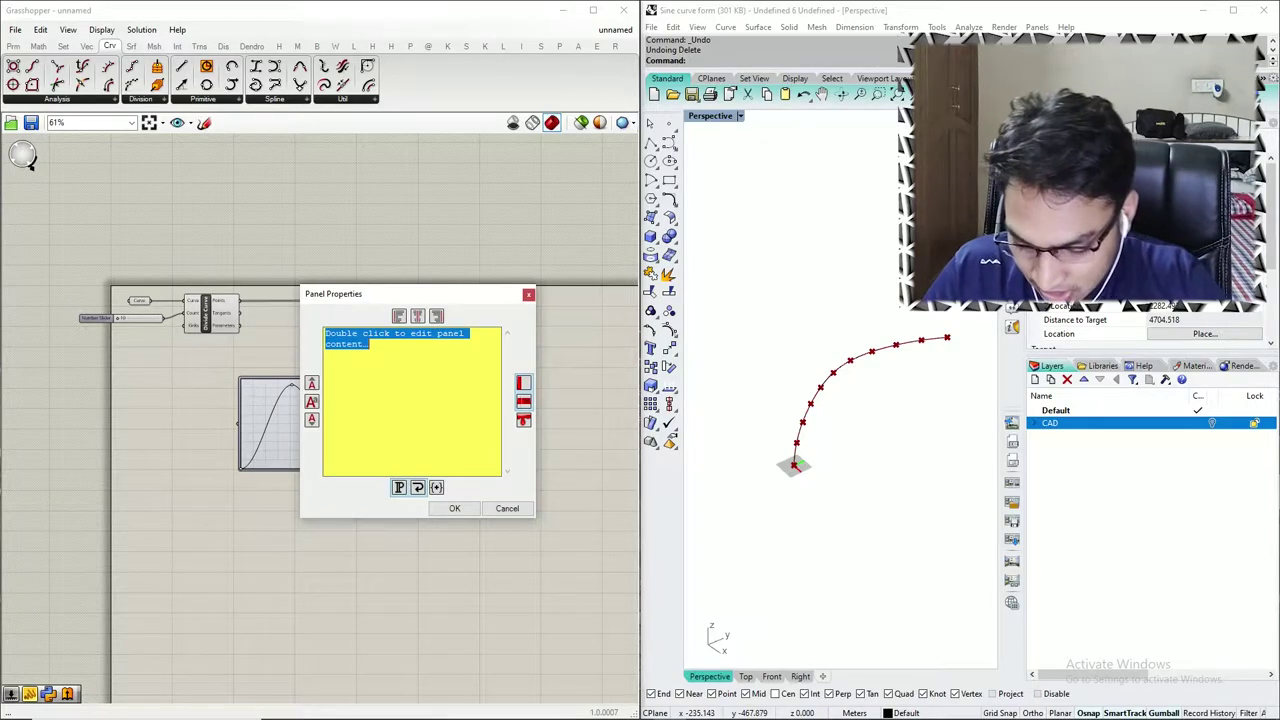
pyautogui.write('10')
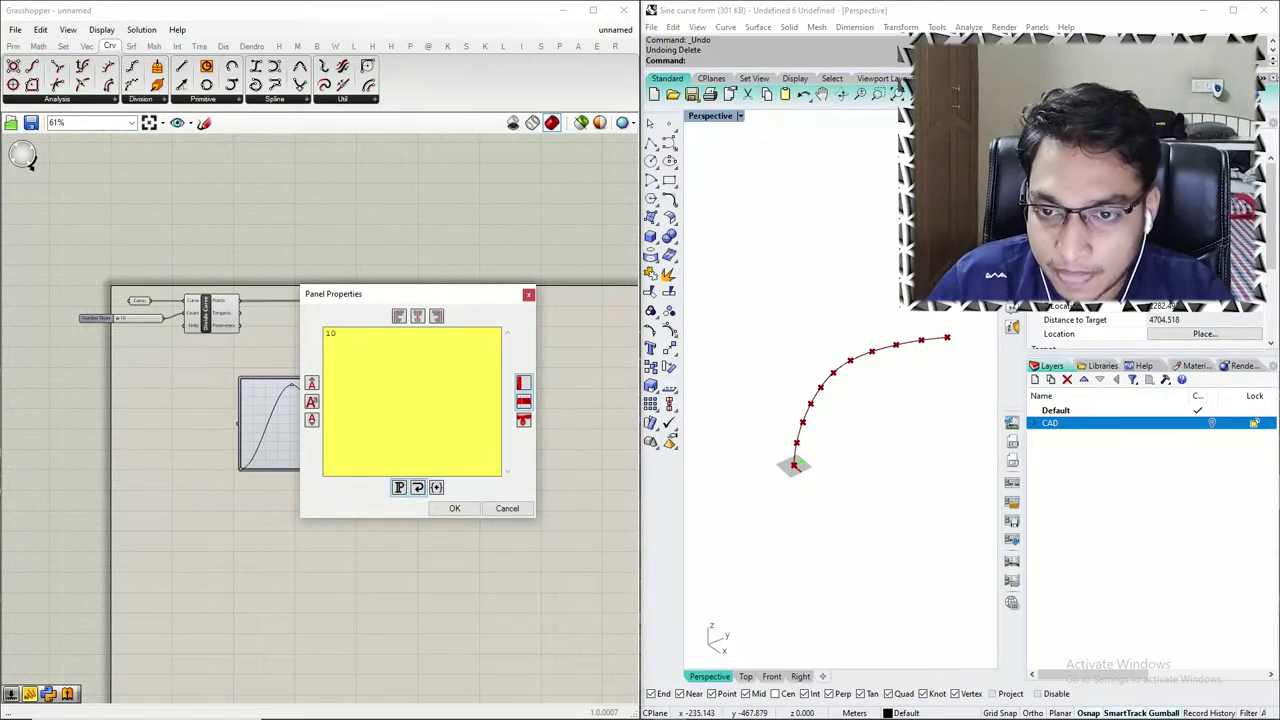
pyautogui.click(454, 508)
pyautogui.moveTo(425, 400); pyautogui.dragTo(341, 336)
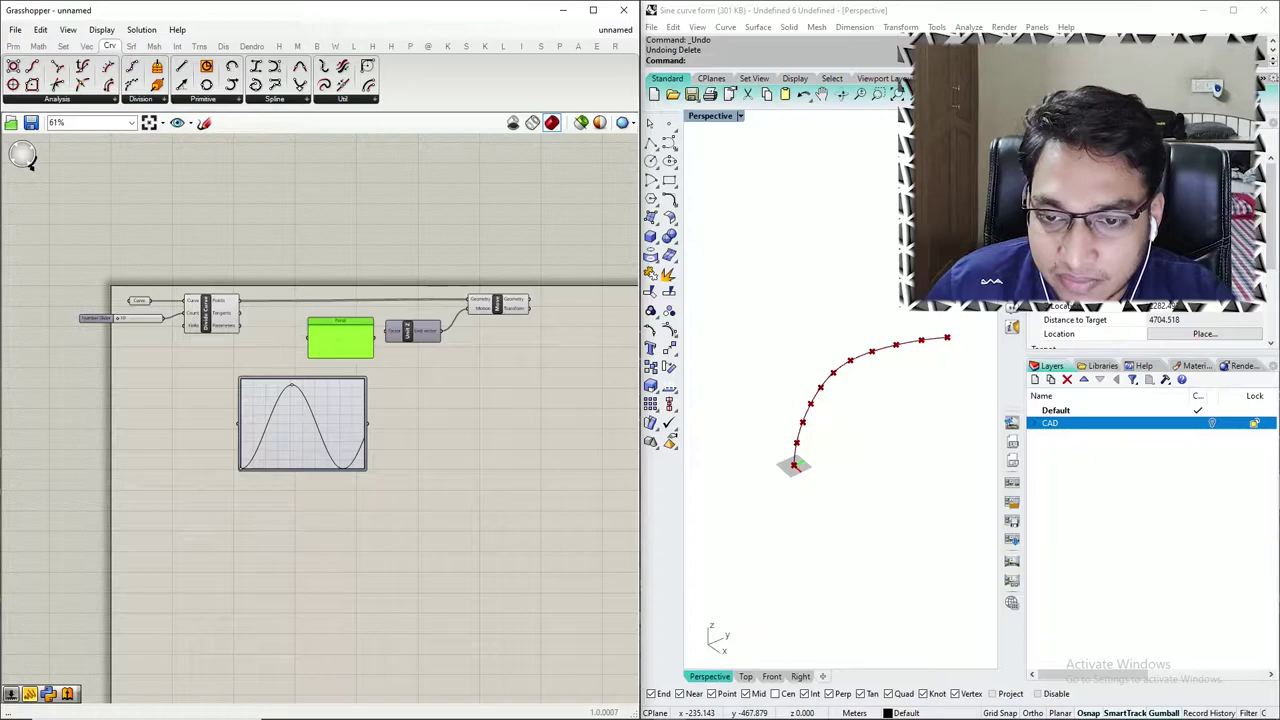
pyautogui.scroll(5, 401, 336)
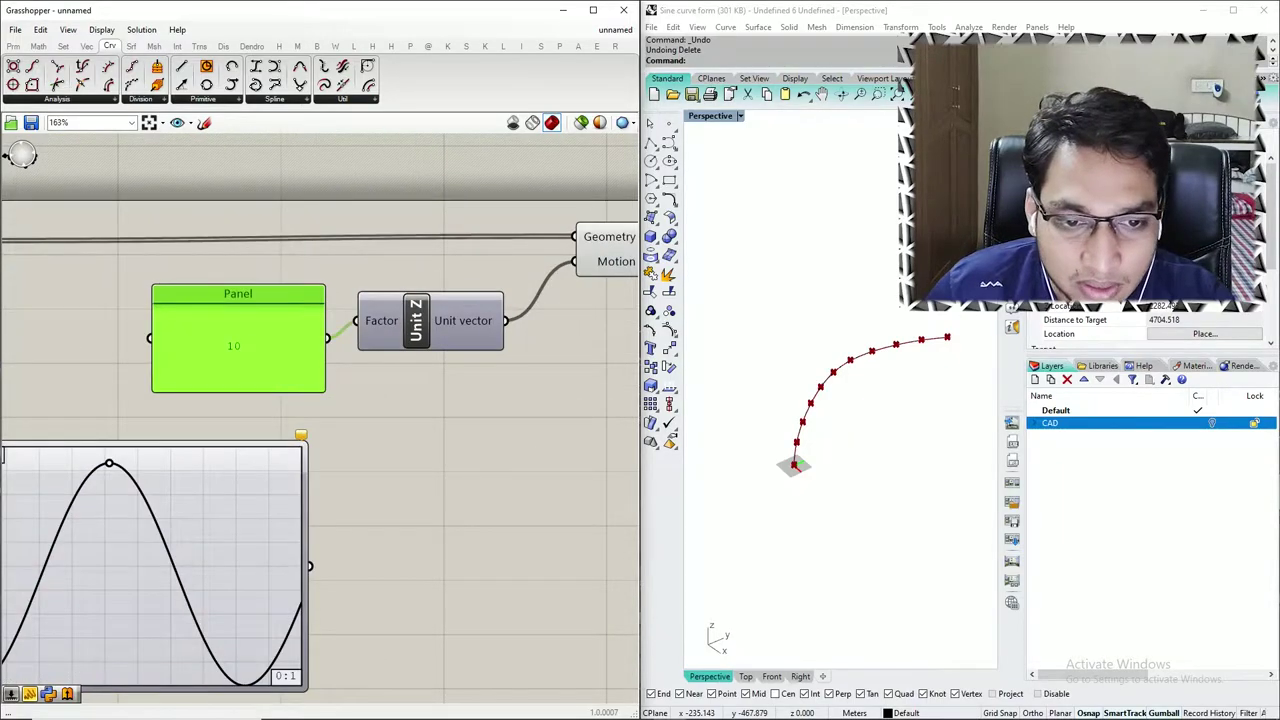
# - Change the panel's content to 300 and shrink the panel to fit its text
pyautogui.scroll(12, 848, 377)
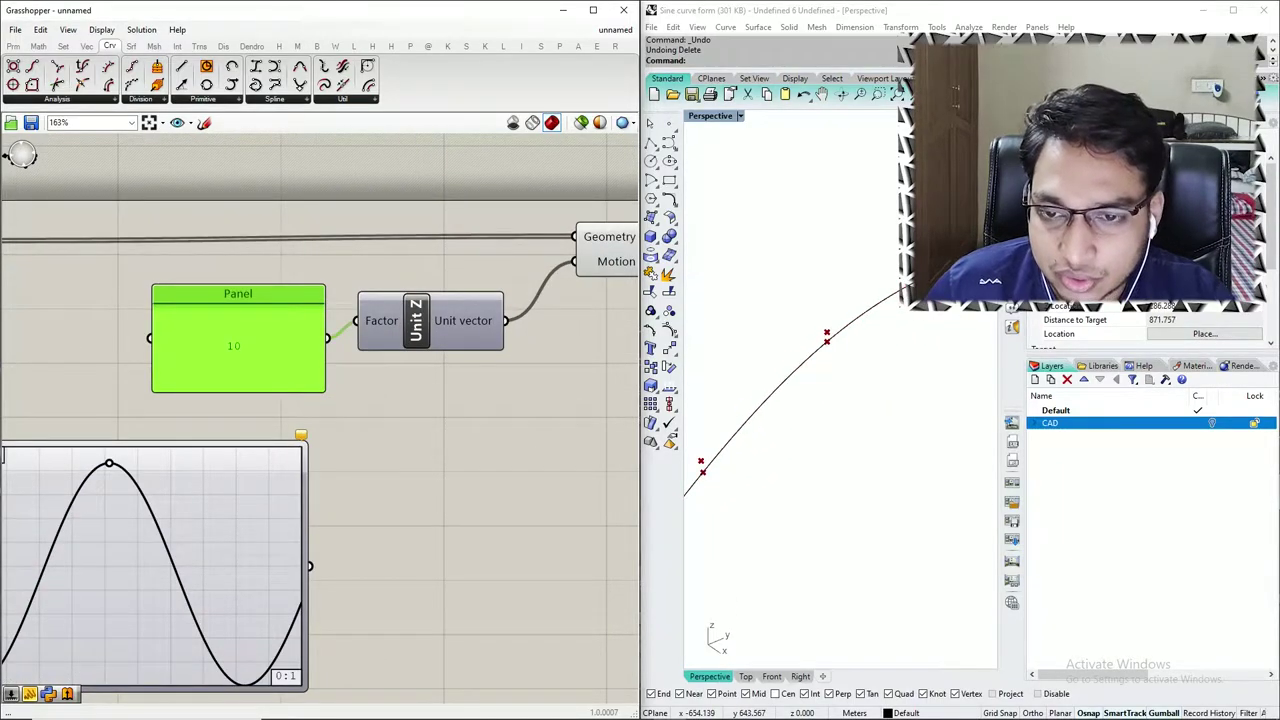
pyautogui.doubleClick(236, 345)
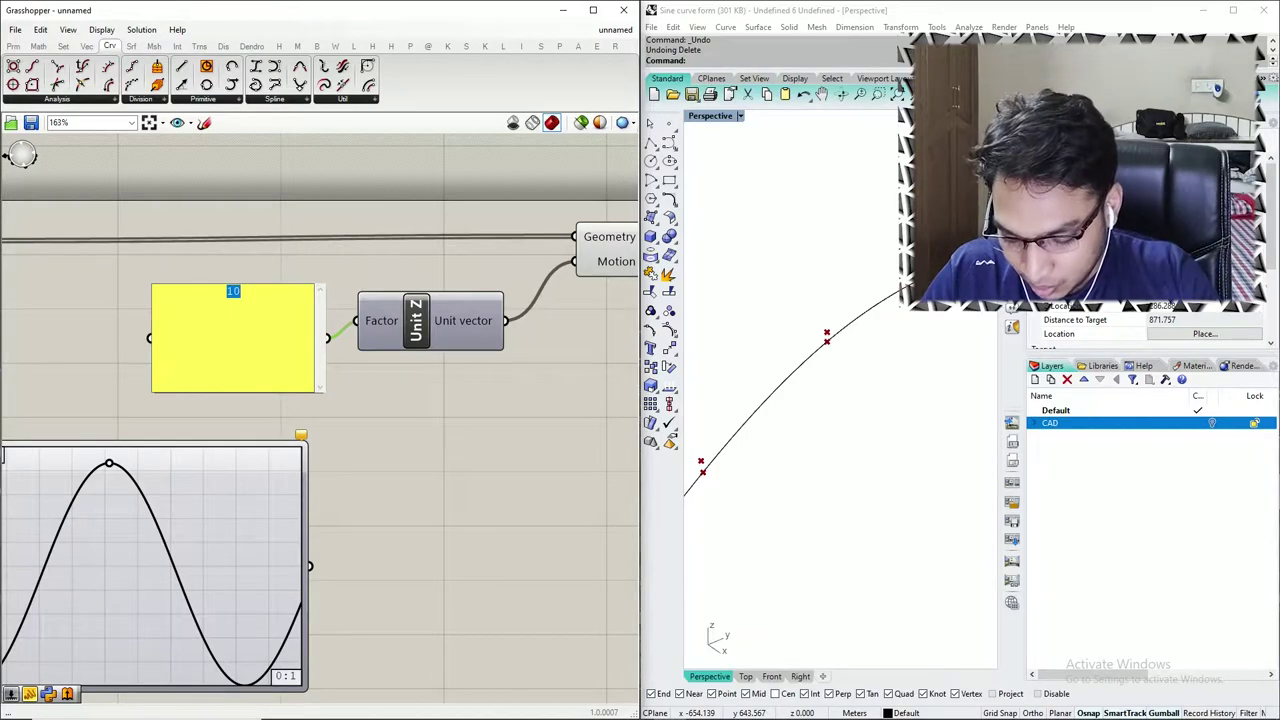
pyautogui.write('300')
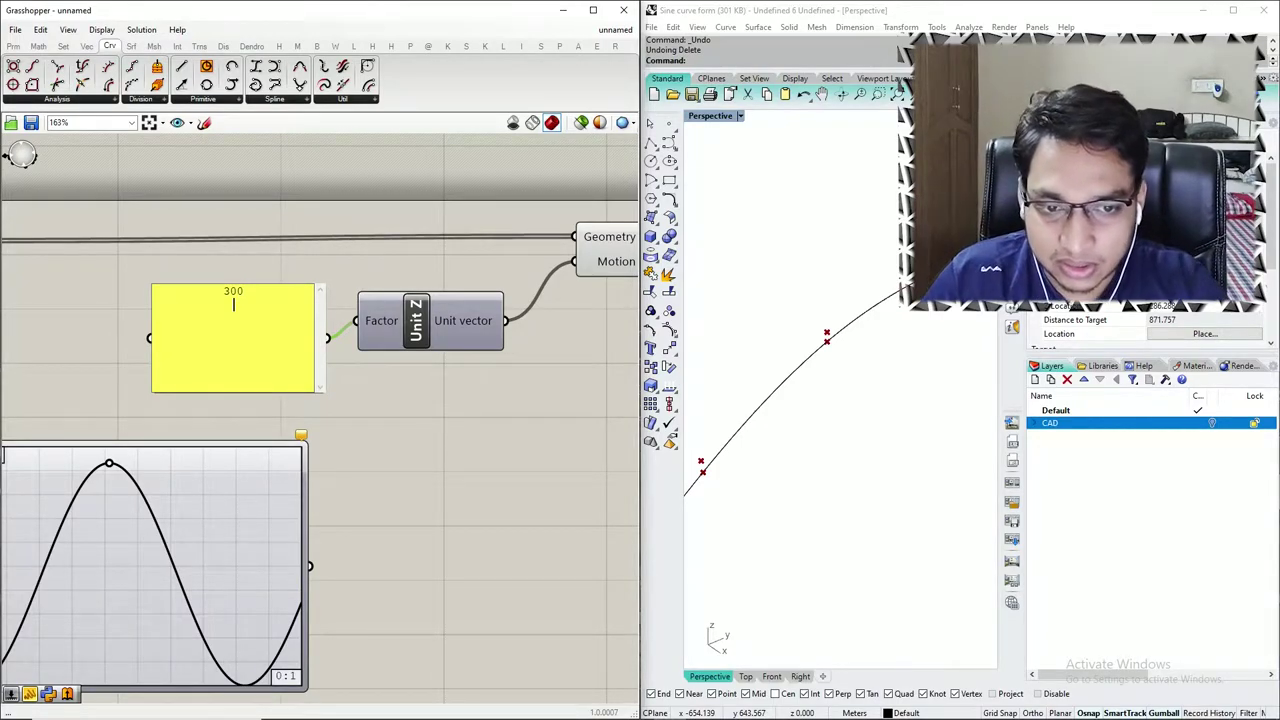
pyautogui.click(420, 440)
pyautogui.scroll(-15, 856, 377)
pyautogui.moveTo(857, 377); pyautogui.dragTo(828, 350, button='right')
pyautogui.moveTo(325, 391); pyautogui.dragTo(210, 312)
pyautogui.scroll(-7, 488, 403)
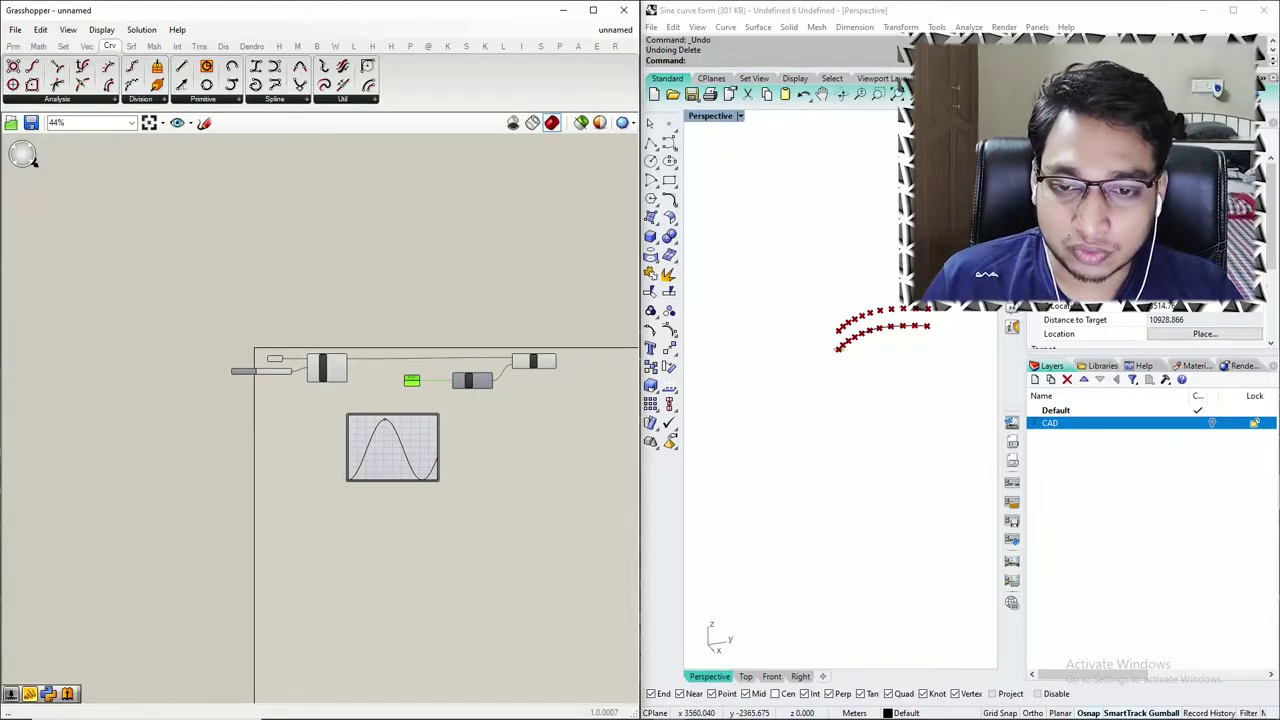
# - Slightly reduce the Graph Mapper's height, reposition it below the panel and connect Divide Curve's Parameters output to its input
pyautogui.scroll(5, 333, 414)
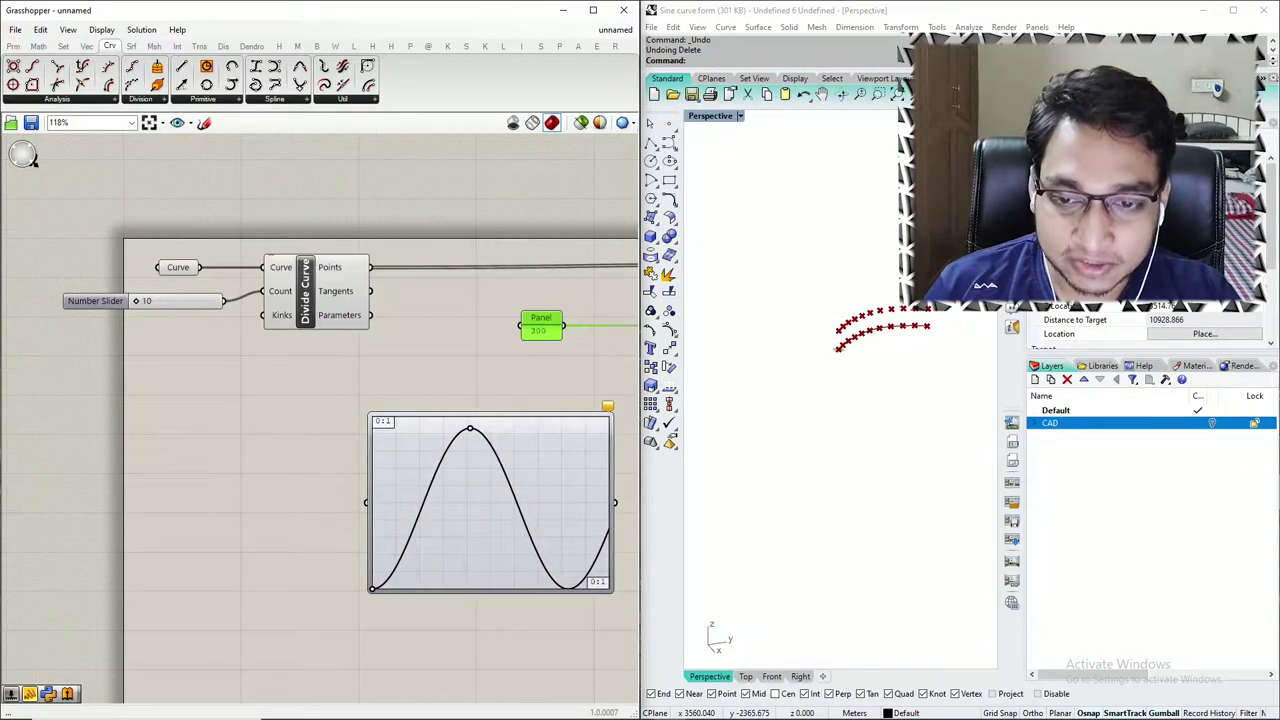
pyautogui.moveTo(490, 591)
pyautogui.mouseDown()
pyautogui.moveTo(490, 603)
pyautogui.moveTo(490, 585)
pyautogui.mouseUp()
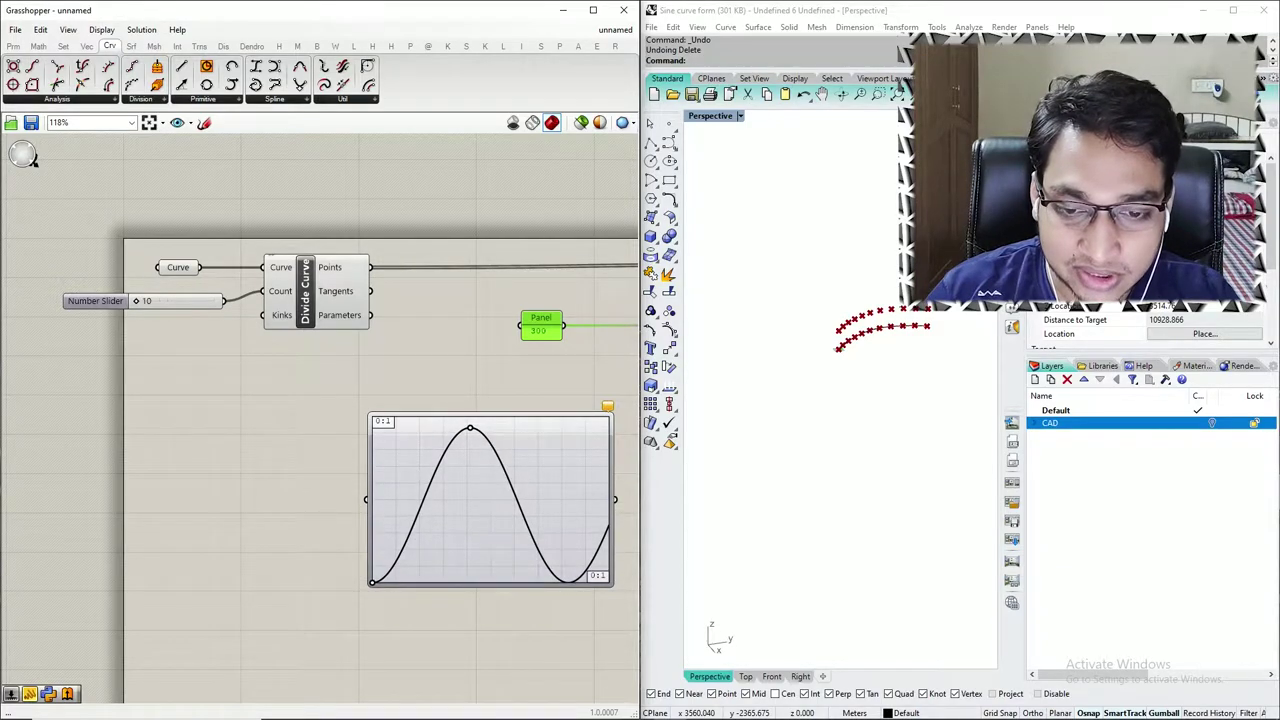
pyautogui.moveTo(480, 494); pyautogui.dragTo(485, 492)
pyautogui.scroll(-2, 485, 492)
pyautogui.moveTo(485, 492); pyautogui.dragTo(254, 488, button='right')
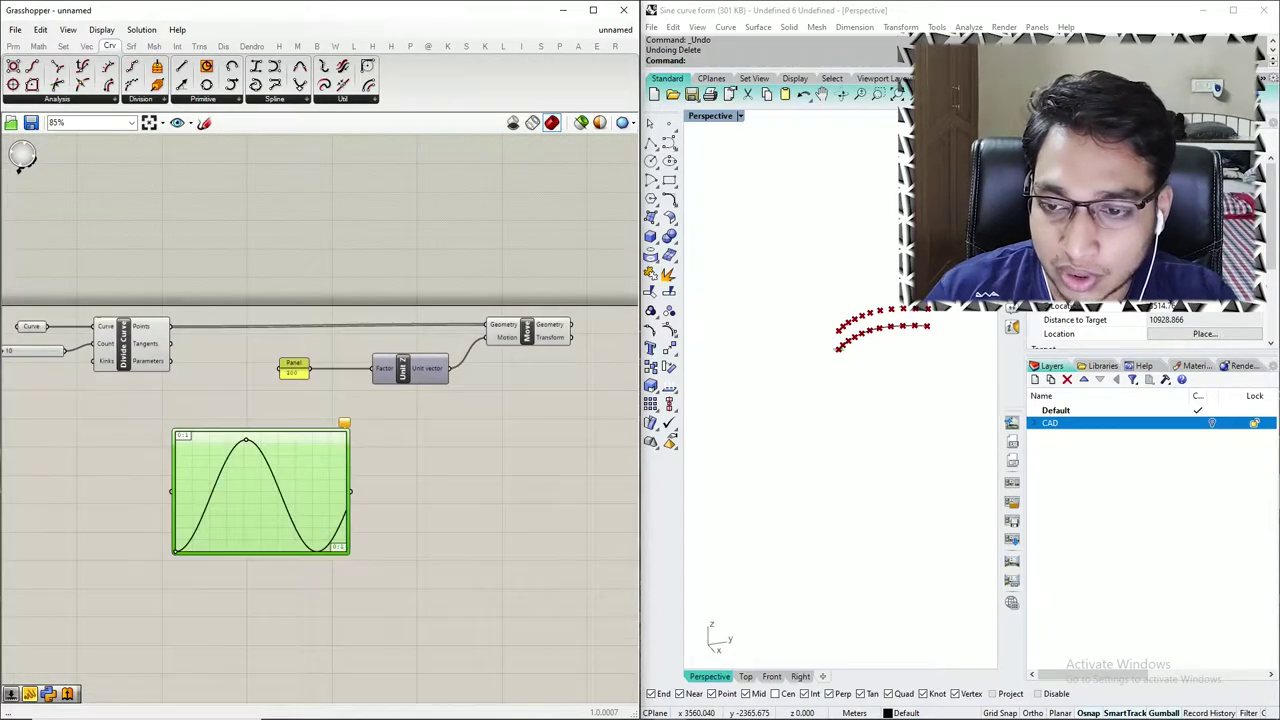
pyautogui.moveTo(171, 361); pyautogui.dragTo(285, 485)
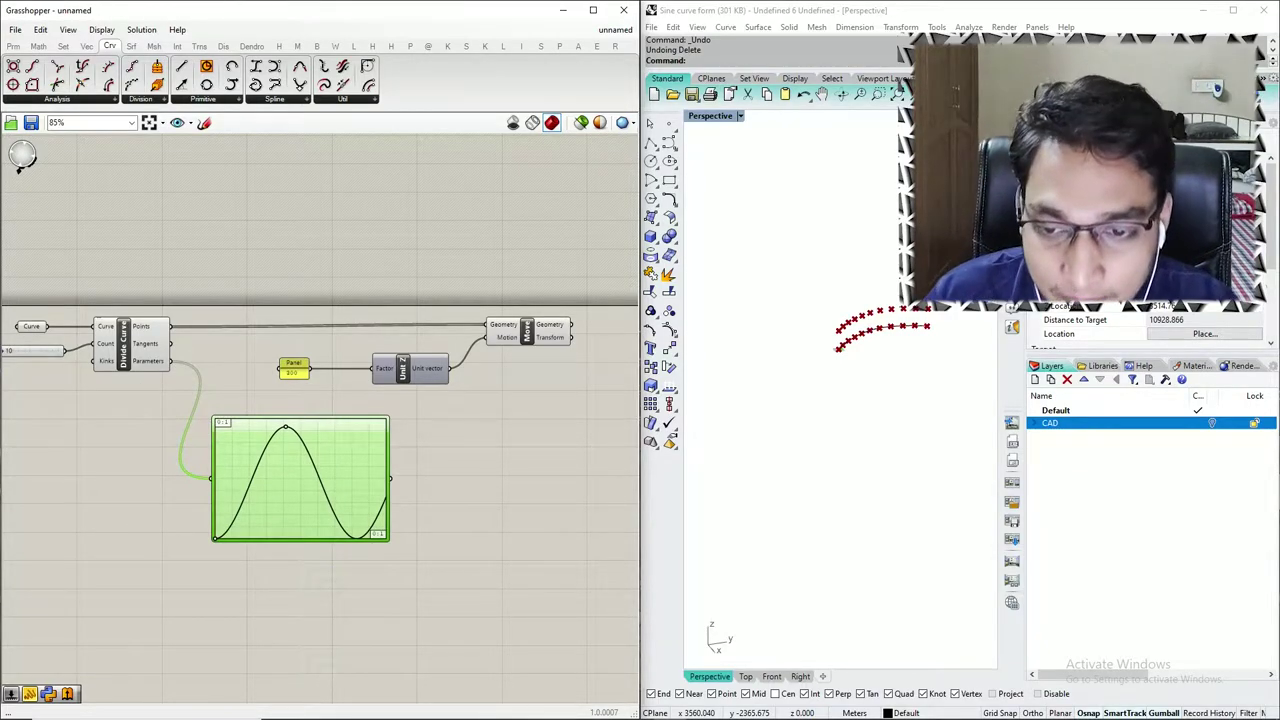
# - Shift the Unit Z and Move components farther from the panel to free space in the chain
pyautogui.moveTo(403, 368); pyautogui.dragTo(460, 376)
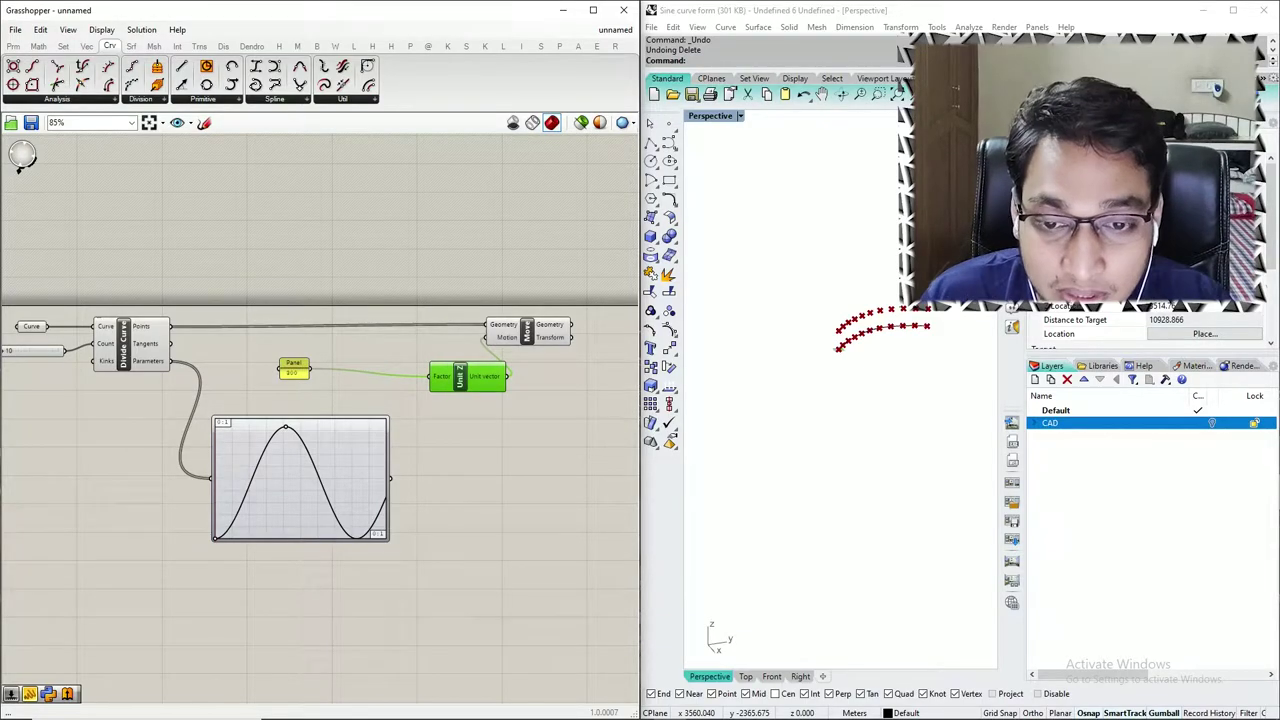
pyautogui.scroll(-3, 198, 363)
pyautogui.moveTo(400, 345); pyautogui.dragTo(504, 345)
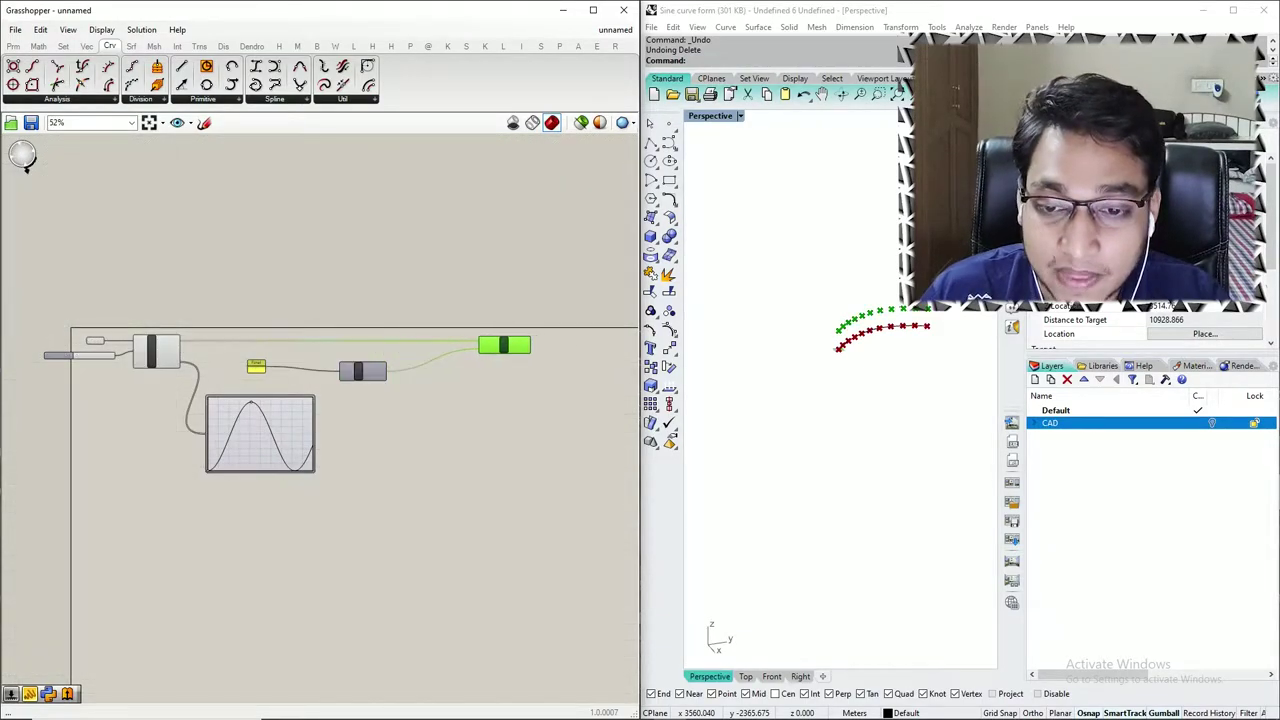
# - Add a Multiplication component, move Unit Z farther along and place Multiplication between the panel and Unit Z
pyautogui.doubleClick(377, 430)
pyautogui.write('multi')
pyautogui.press('Up')
pyautogui.press('Return')
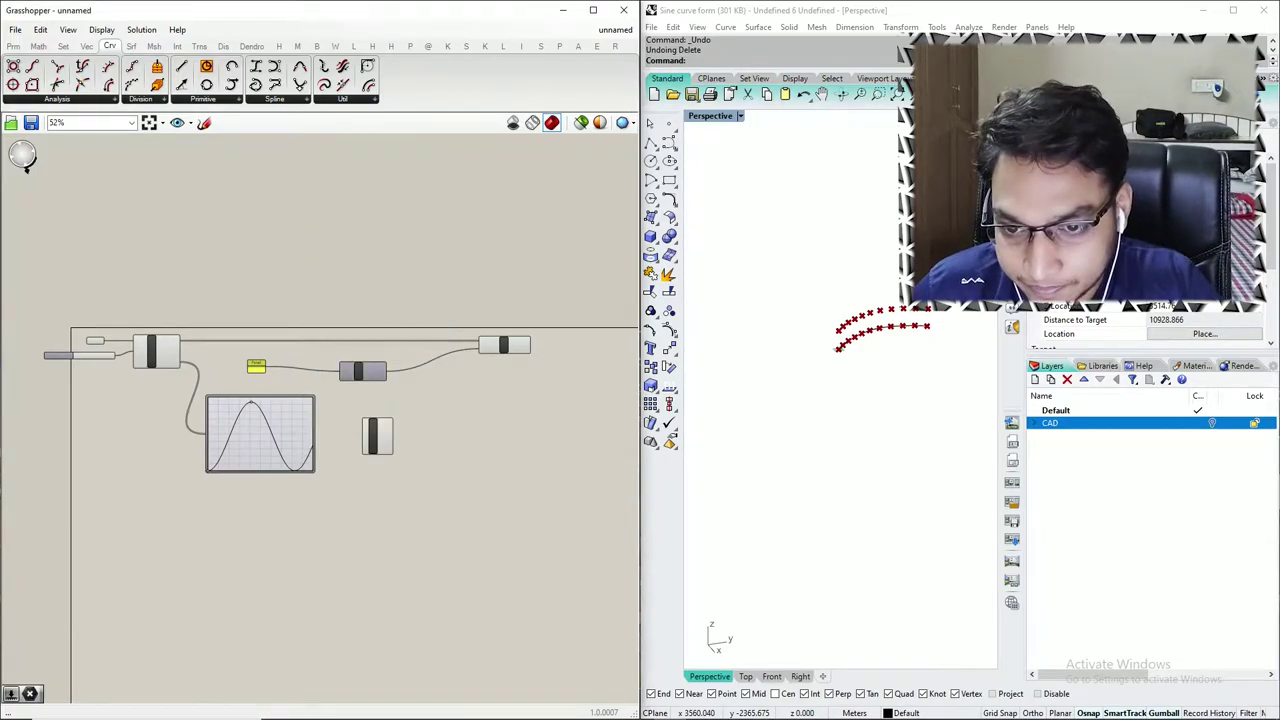
pyautogui.scroll(5, 364, 408)
pyautogui.moveTo(350, 324); pyautogui.dragTo(447, 324)
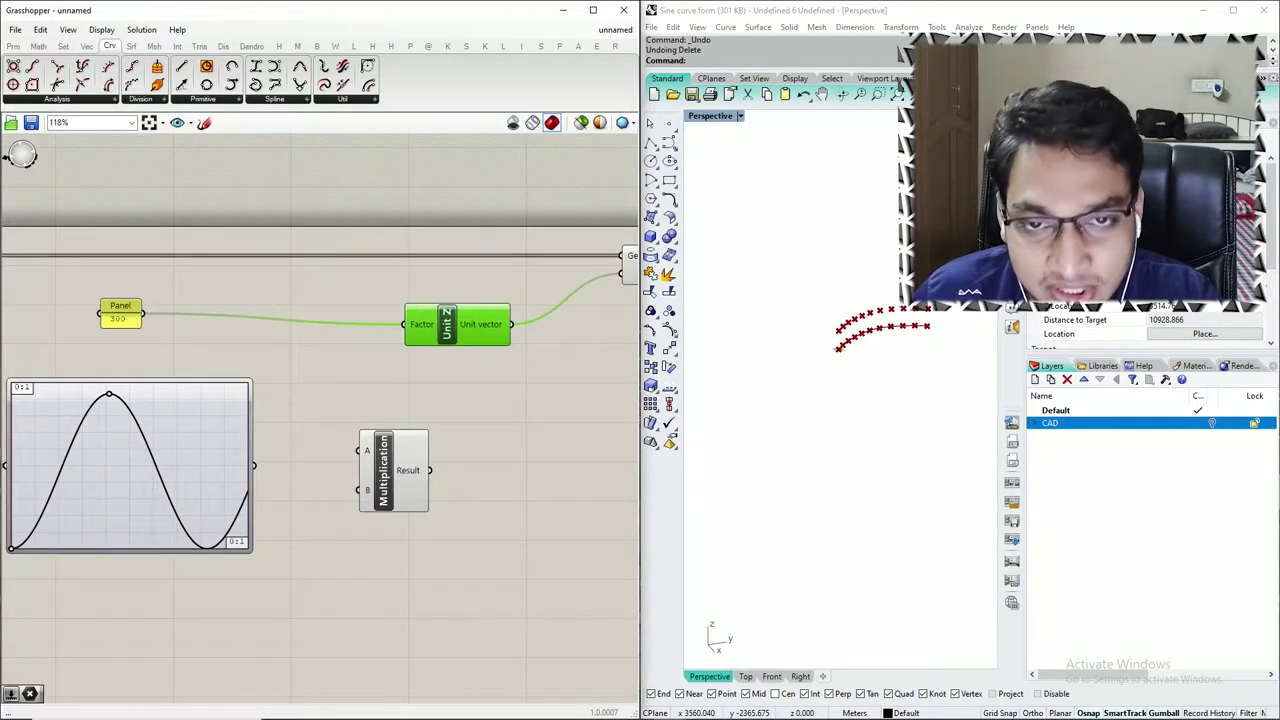
pyautogui.moveTo(393, 470); pyautogui.dragTo(327, 350)
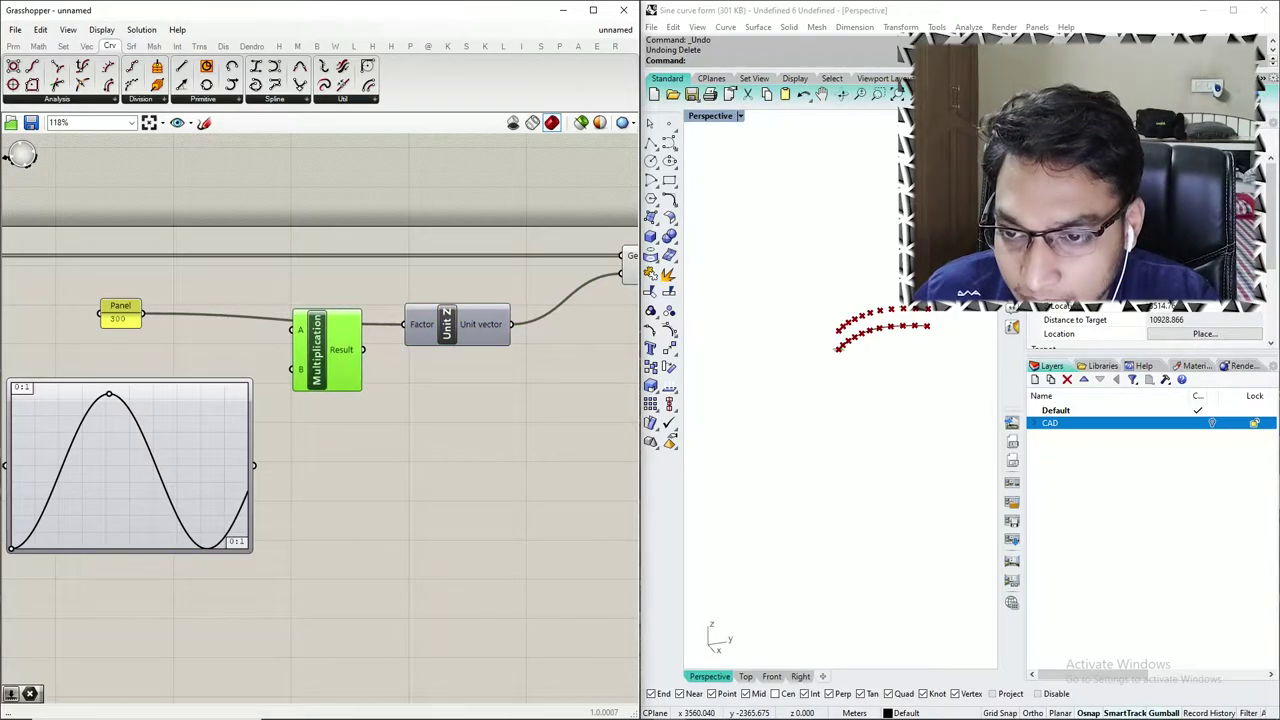
# - Connect the panel to Multiplication's A, the Graph Mapper to B, and the Result output to Unit Z's Factor
pyautogui.moveTo(143, 314); pyautogui.dragTo(291, 330)
pyautogui.moveTo(254, 466); pyautogui.dragTo(291, 370)
pyautogui.moveTo(363, 350); pyautogui.dragTo(403, 325)
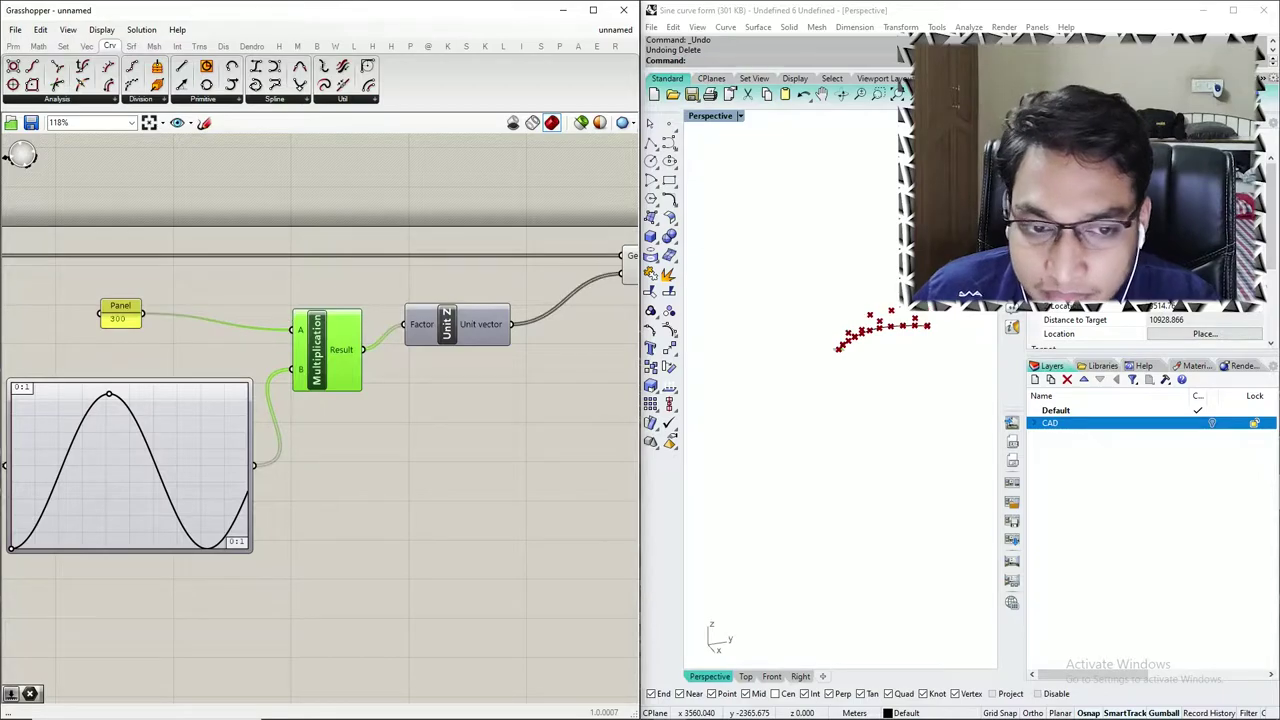
# - Shorten the Graph Mapper's sine wavelength by shifting its peak handle slightly toward the start of the graph
pyautogui.scroll(18, 882, 322)
pyautogui.scroll(-14, 883, 328)
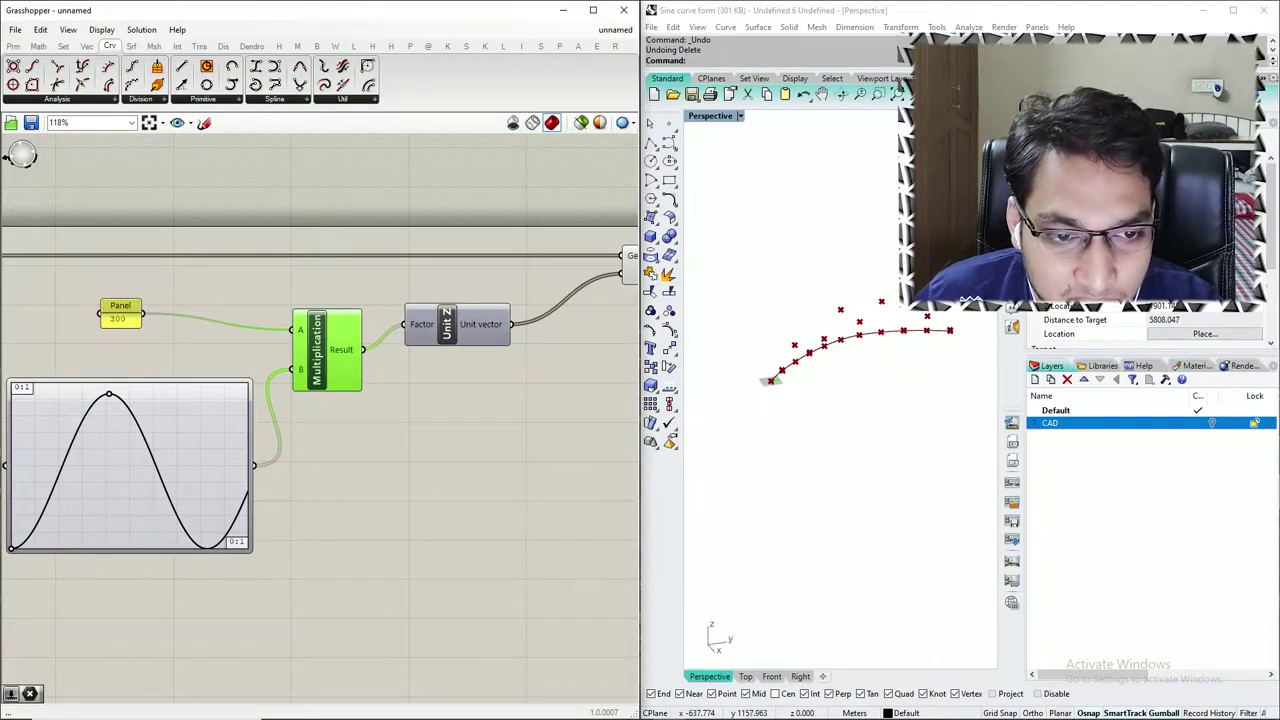
pyautogui.scroll(-2, 378, 480)
pyautogui.scroll(3, 106, 435)
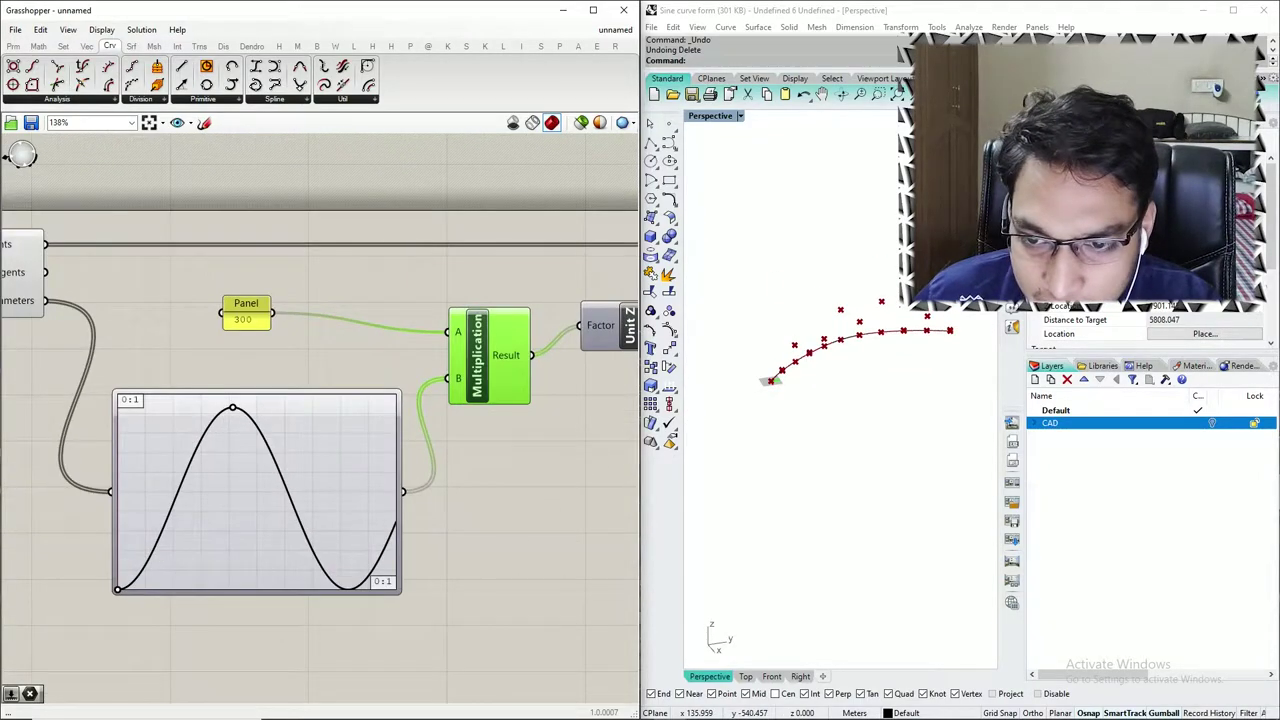
pyautogui.moveTo(233, 407); pyautogui.dragTo(211, 414)
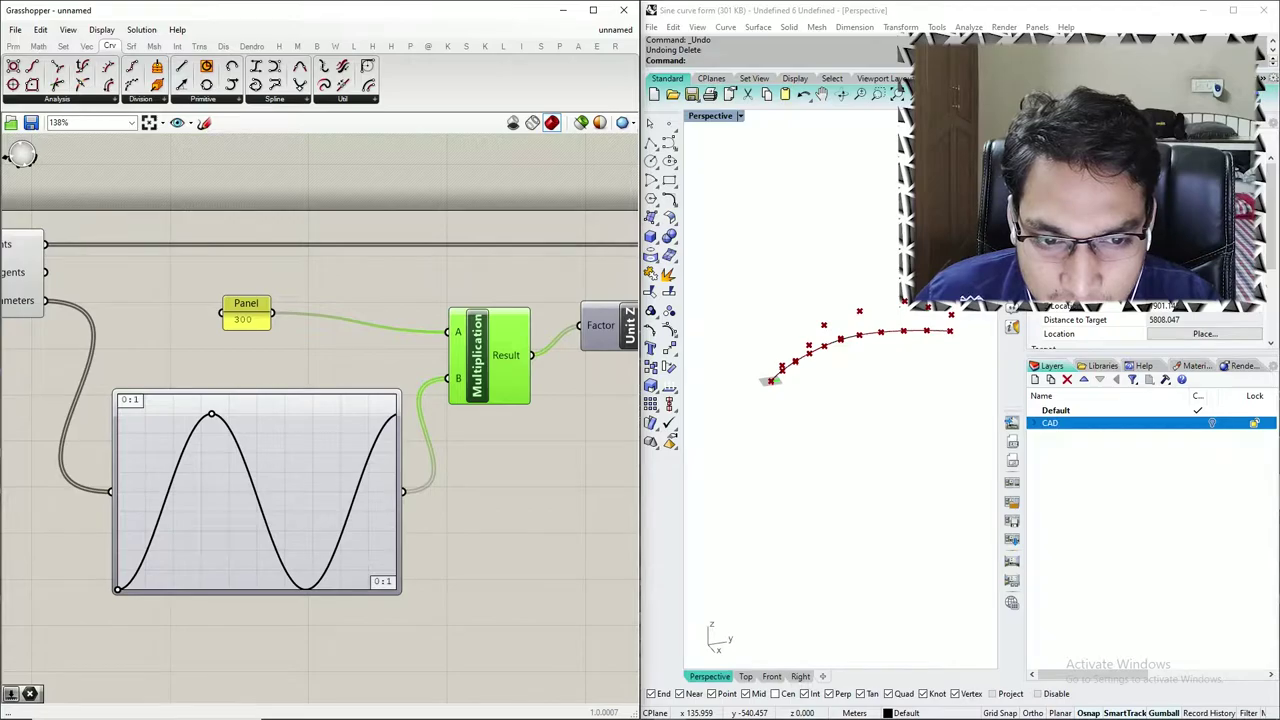
pyautogui.moveTo(209, 412); pyautogui.dragTo(208, 412)
# - Even out the component row by moving Unit Z and Multiplication away from the panel and Move closer to Unit Z
pyautogui.scroll(-4, 224, 401)
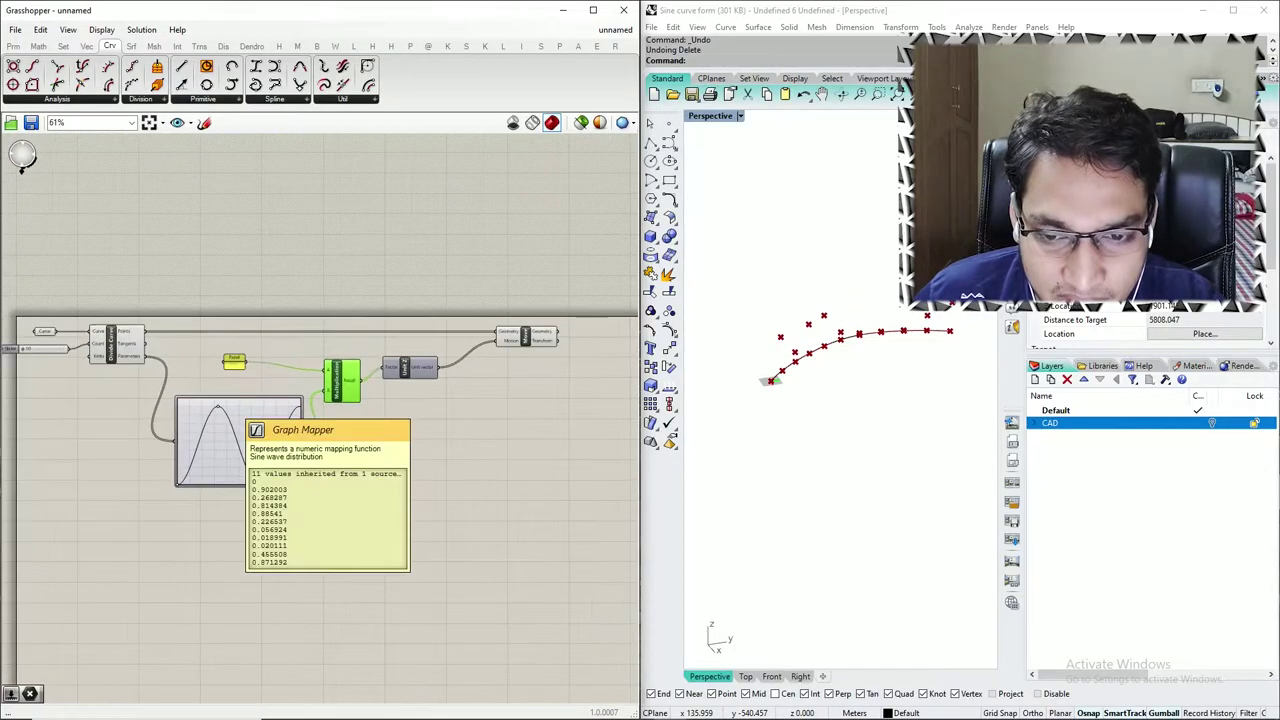
pyautogui.scroll(3, 450, 370)
pyautogui.moveTo(384, 366); pyautogui.dragTo(416, 361)
pyautogui.moveTo(273, 388); pyautogui.dragTo(304, 389)
pyautogui.scroll(-3, 301, 388)
pyautogui.scroll(3, 464, 428)
pyautogui.moveTo(471, 290); pyautogui.dragTo(433, 290)
pyautogui.doubleClick(475, 367)
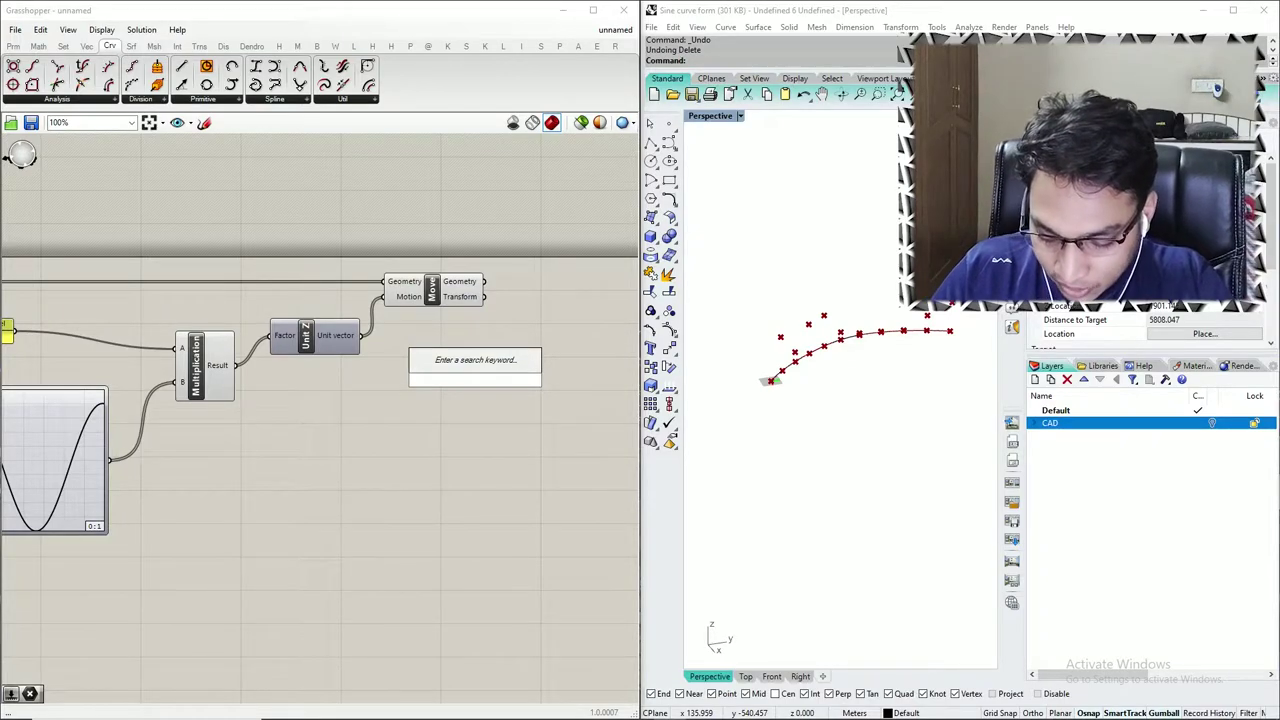
pyautogui.write('polyline')
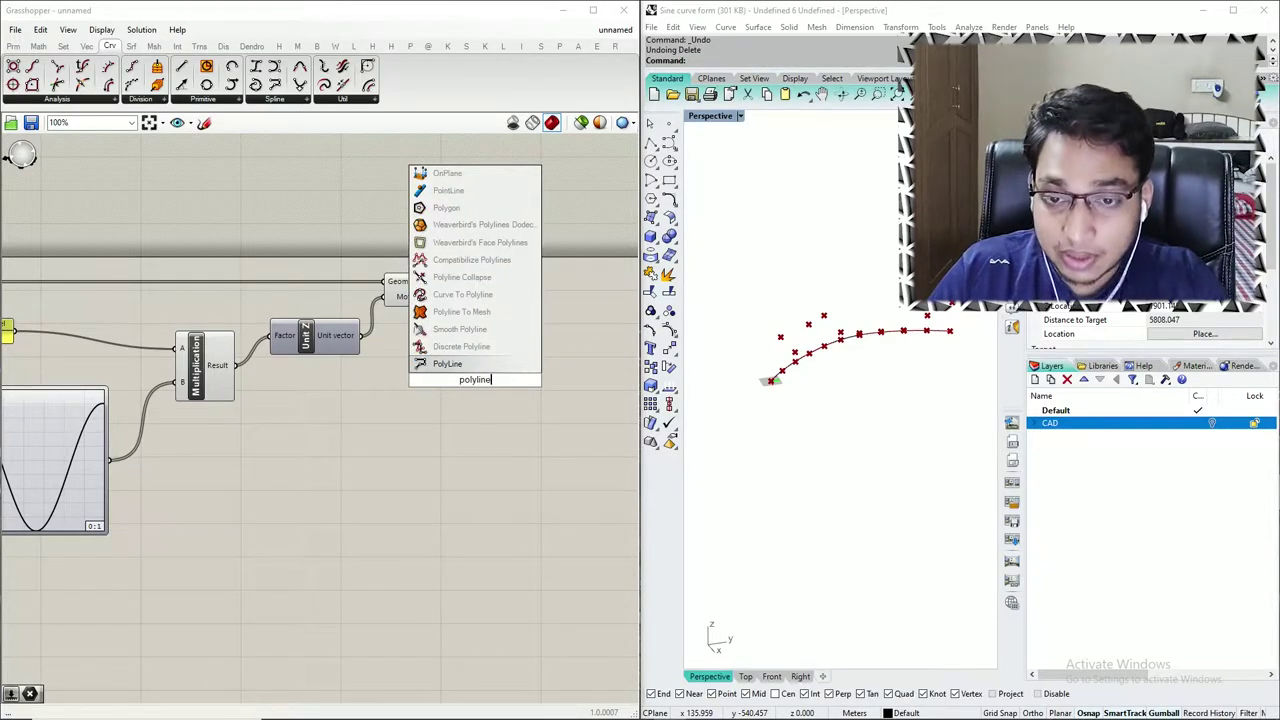
pyautogui.click(490, 347)
pyautogui.click(478, 378)
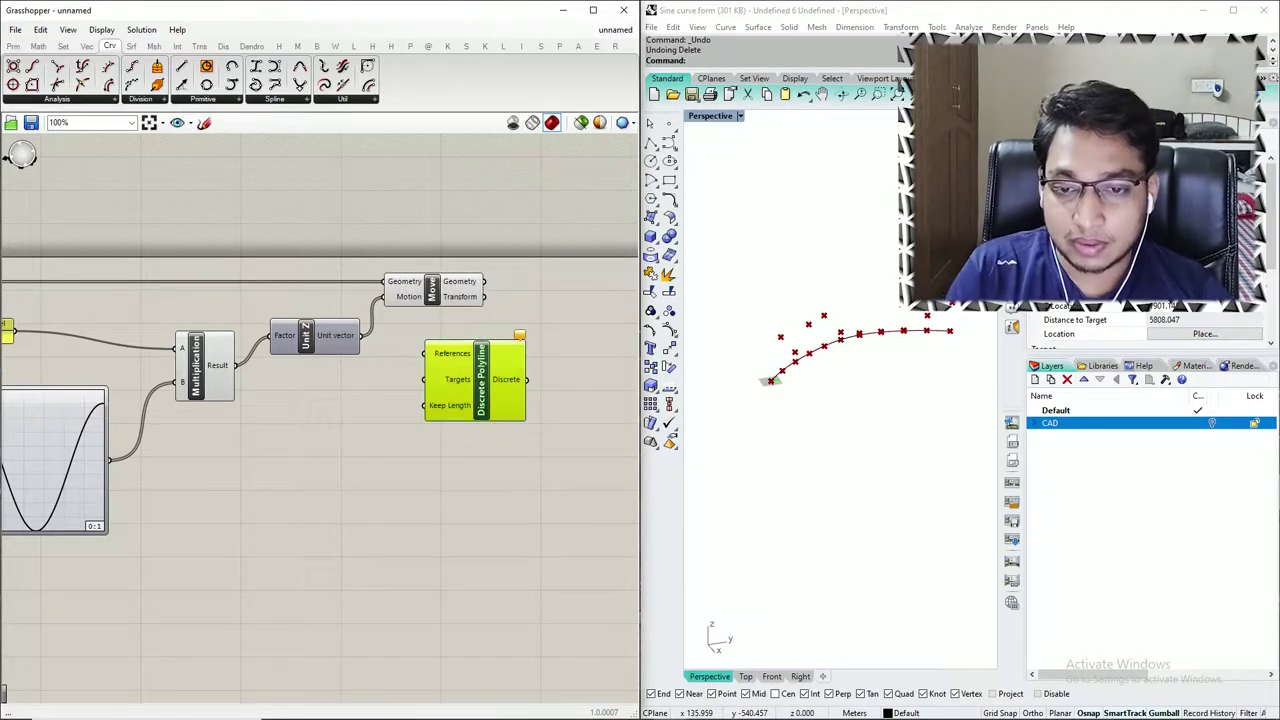
pyautogui.press('Delete')
# - Add a PolyLine component beyond Move and connect Move's Geometry output to its Vertices input
pyautogui.doubleClick(483, 407)
pyautogui.write('po')
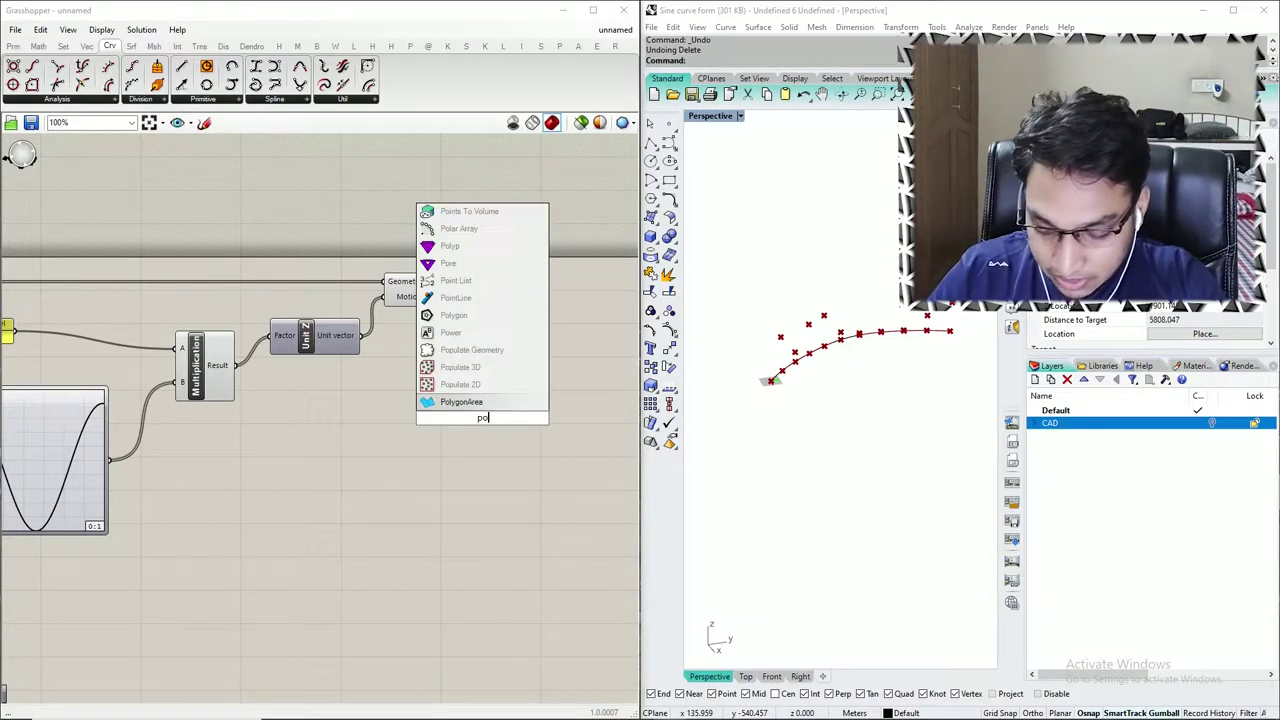
pyautogui.write('lyline')
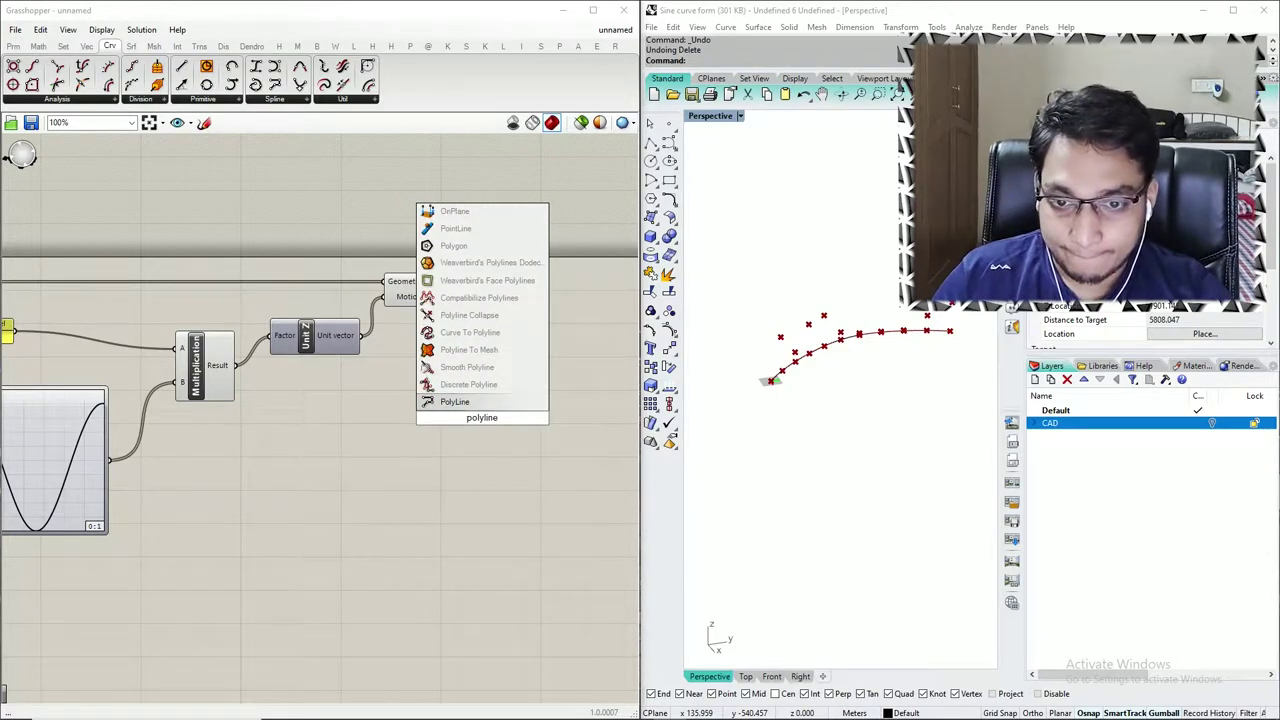
pyautogui.click(483, 403)
pyautogui.moveTo(483, 406); pyautogui.dragTo(528, 331)
pyautogui.moveTo(484, 281); pyautogui.dragTo(486, 331)
pyautogui.scroll(-3, 265, 461)
pyautogui.scroll(2, 531, 398)
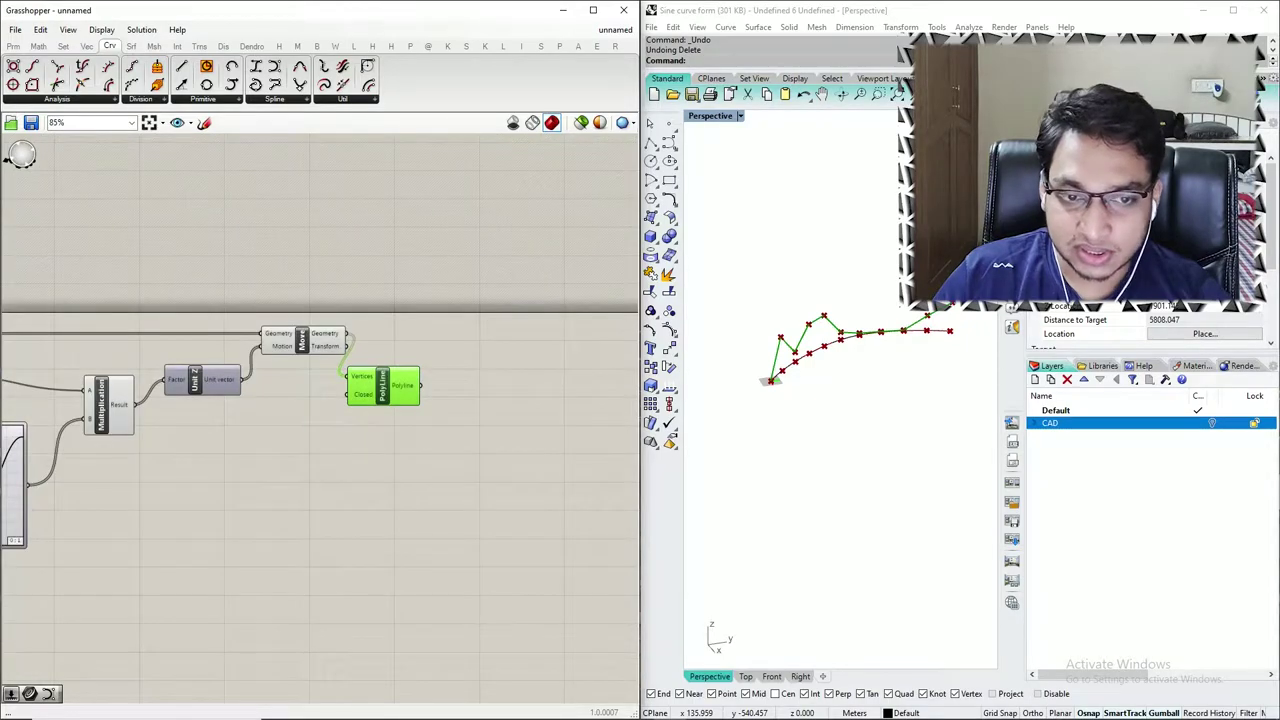
pyautogui.moveTo(383, 386); pyautogui.dragTo(465, 403)
# - Lengthen the Graph Mapper's sine wavelength by shifting its peak handle farther from the start of the graph
pyautogui.scroll(10, 834, 316)
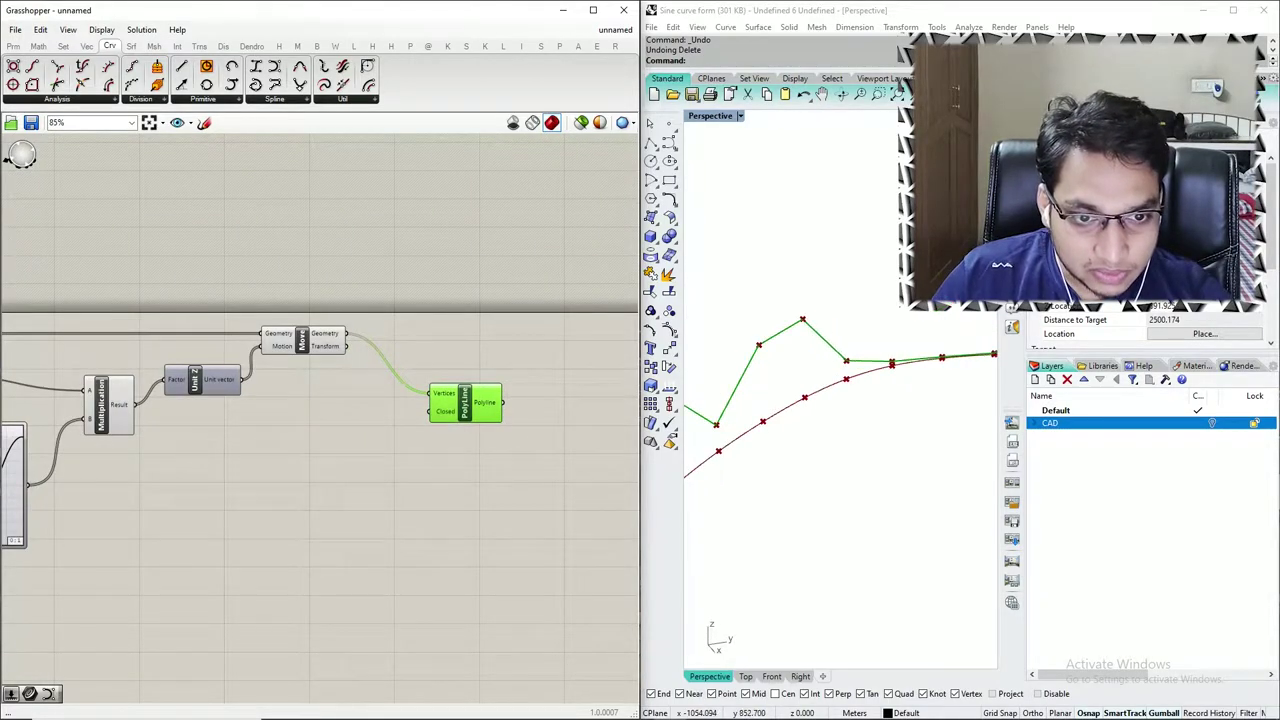
pyautogui.scroll(-14, 828, 338)
pyautogui.moveTo(828, 338); pyautogui.dragTo(862, 378, button='right')
pyautogui.scroll(-4, 516, 441)
pyautogui.scroll(6, 301, 485)
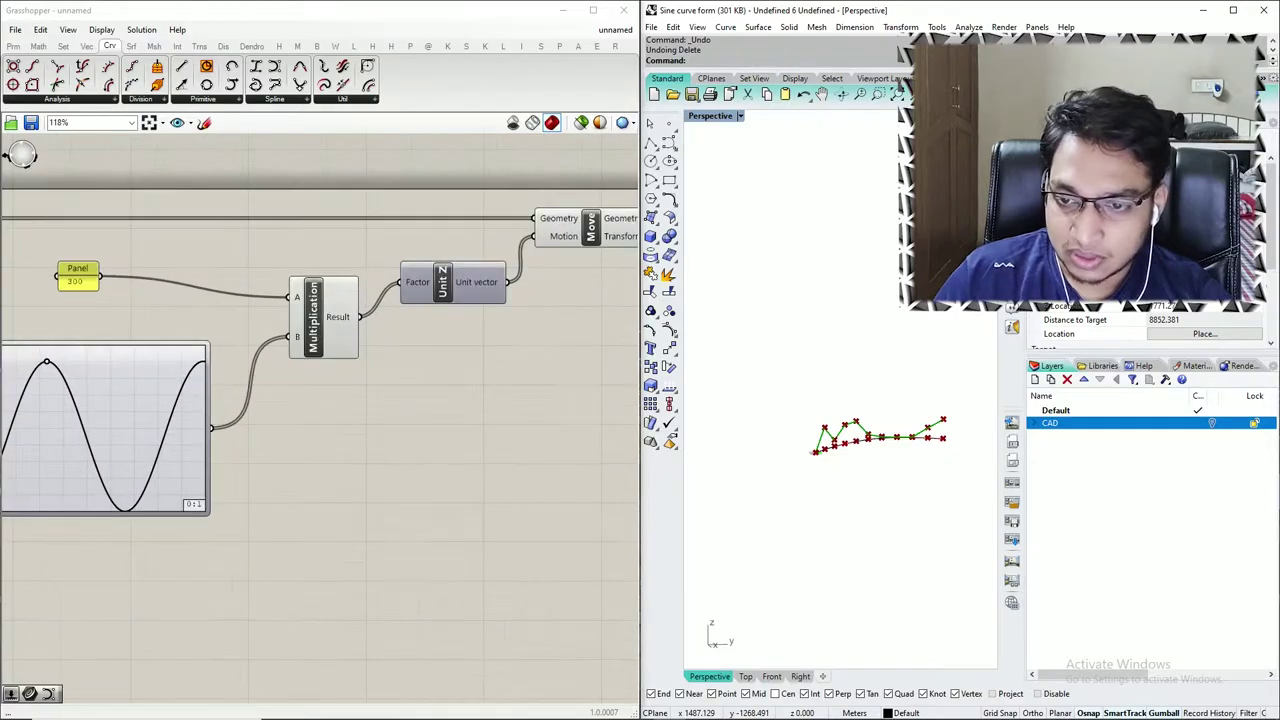
pyautogui.scroll(-2, 516, 460)
pyautogui.scroll(2, 208, 397)
pyautogui.moveTo(173, 388); pyautogui.dragTo(199, 386)
# - Set the Graph Mapper's upper X domain limit, X[1], to 100
pyautogui.scroll(10, 813, 442)
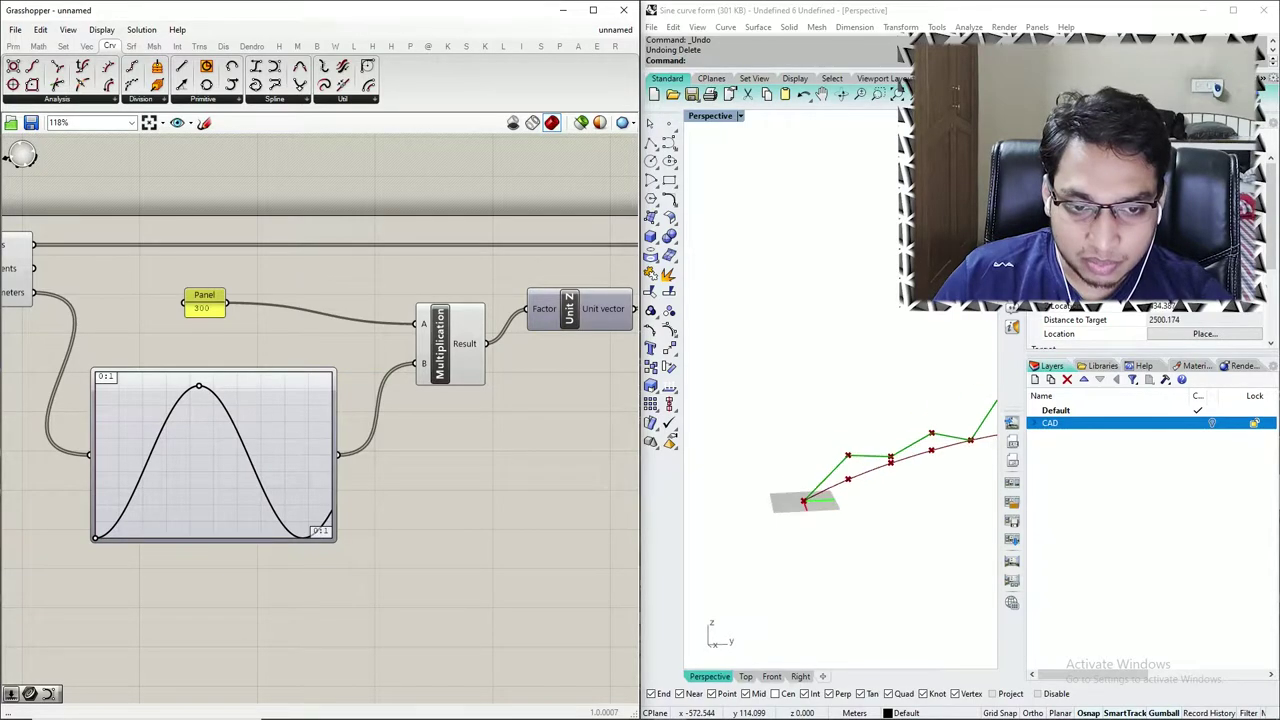
pyautogui.scroll(-4, 769, 522)
pyautogui.scroll(-4, 772, 530)
pyautogui.moveTo(800, 535); pyautogui.dragTo(849, 562, button='right')
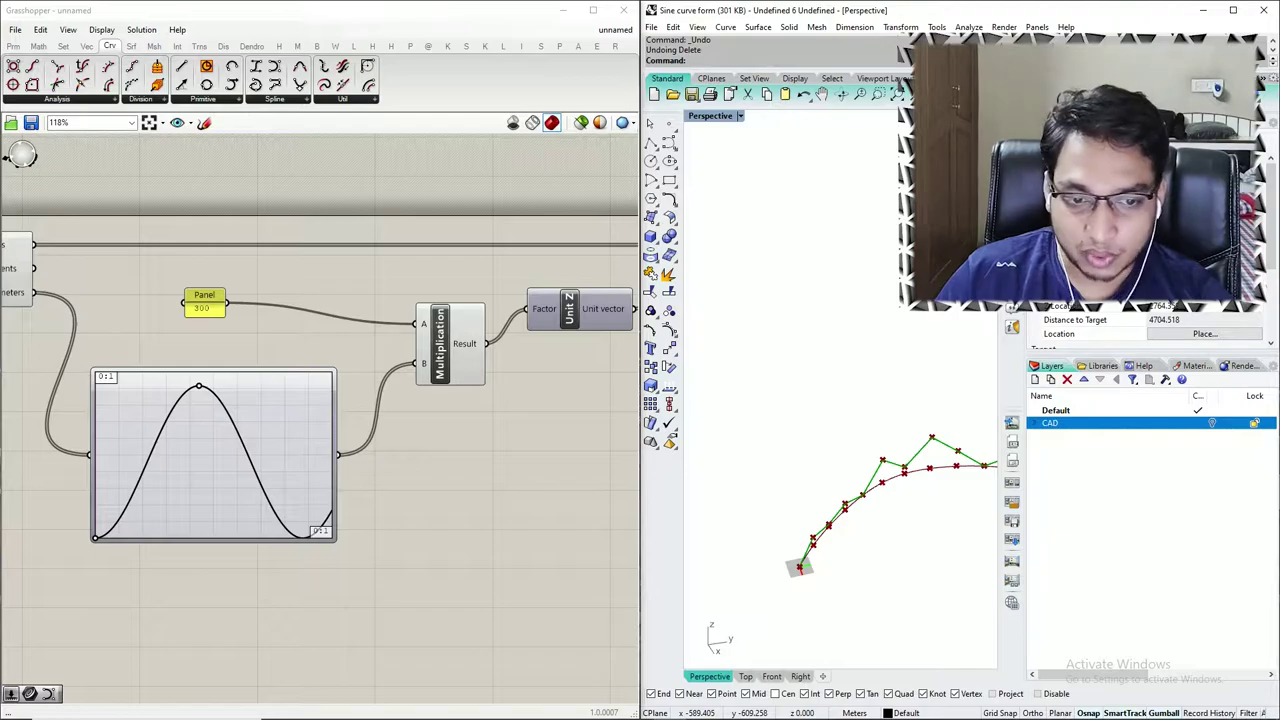
pyautogui.doubleClick(214, 455)
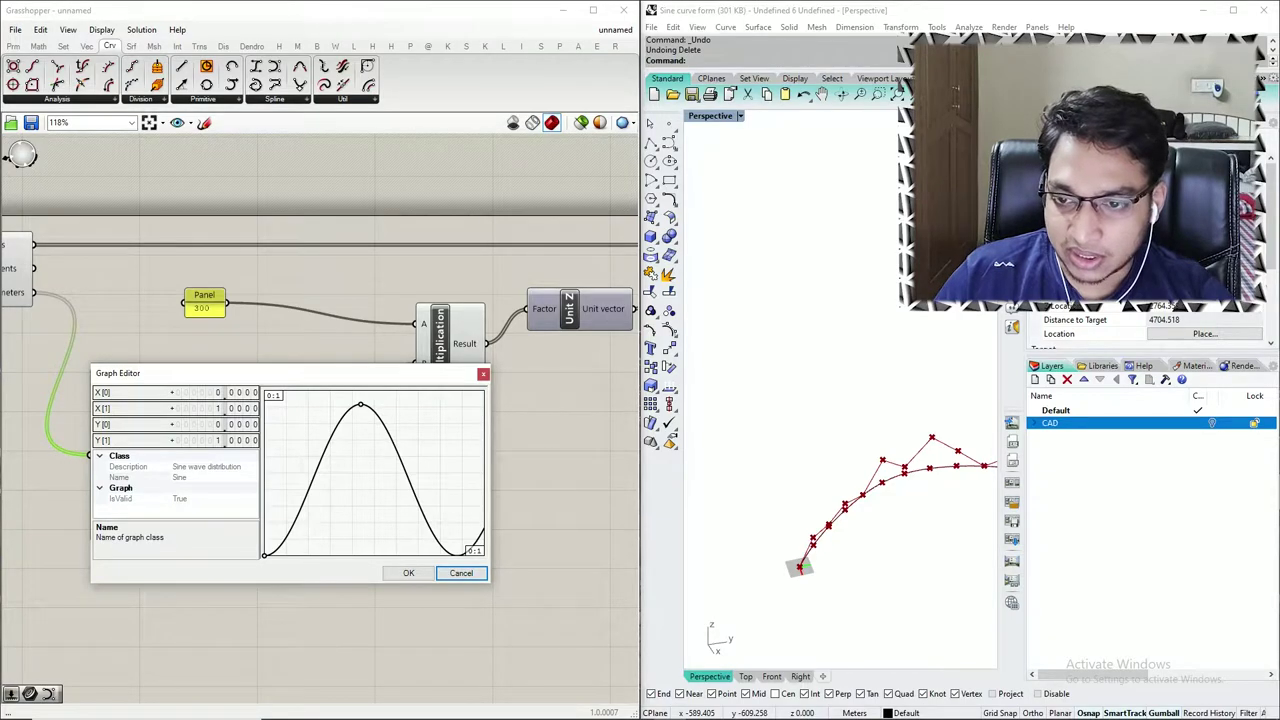
pyautogui.doubleClick(162, 408)
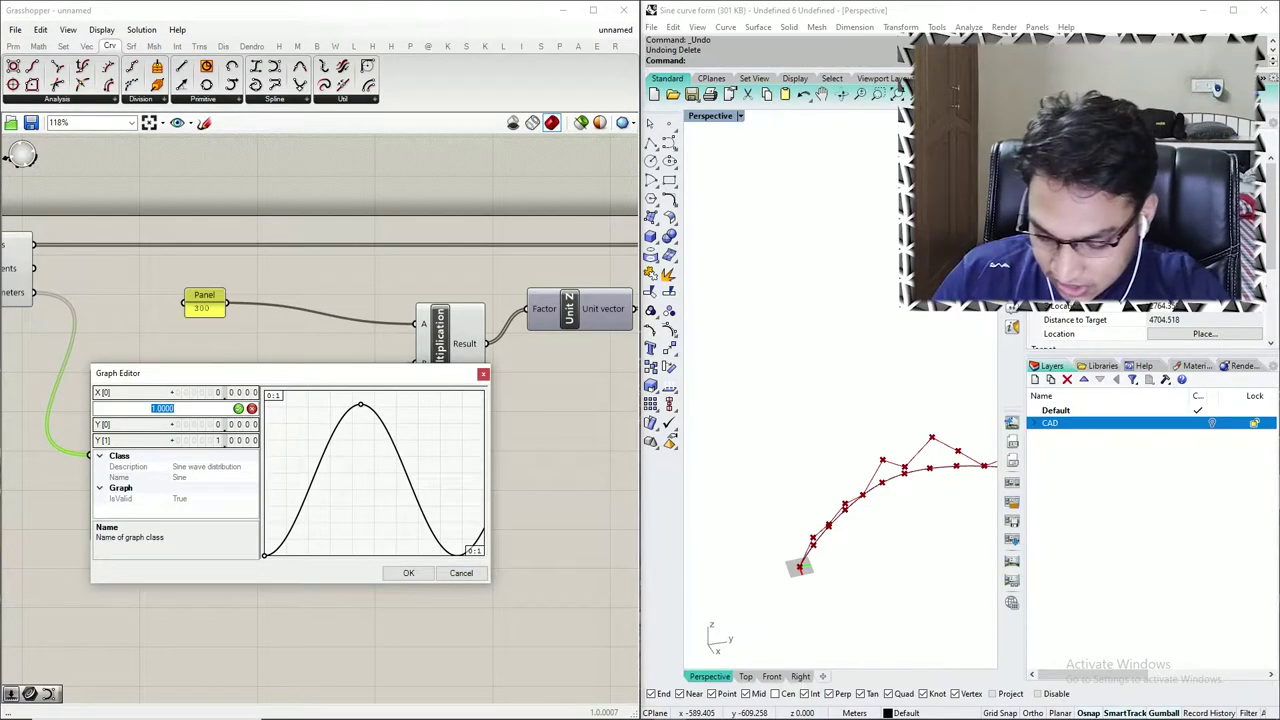
pyautogui.write('100')
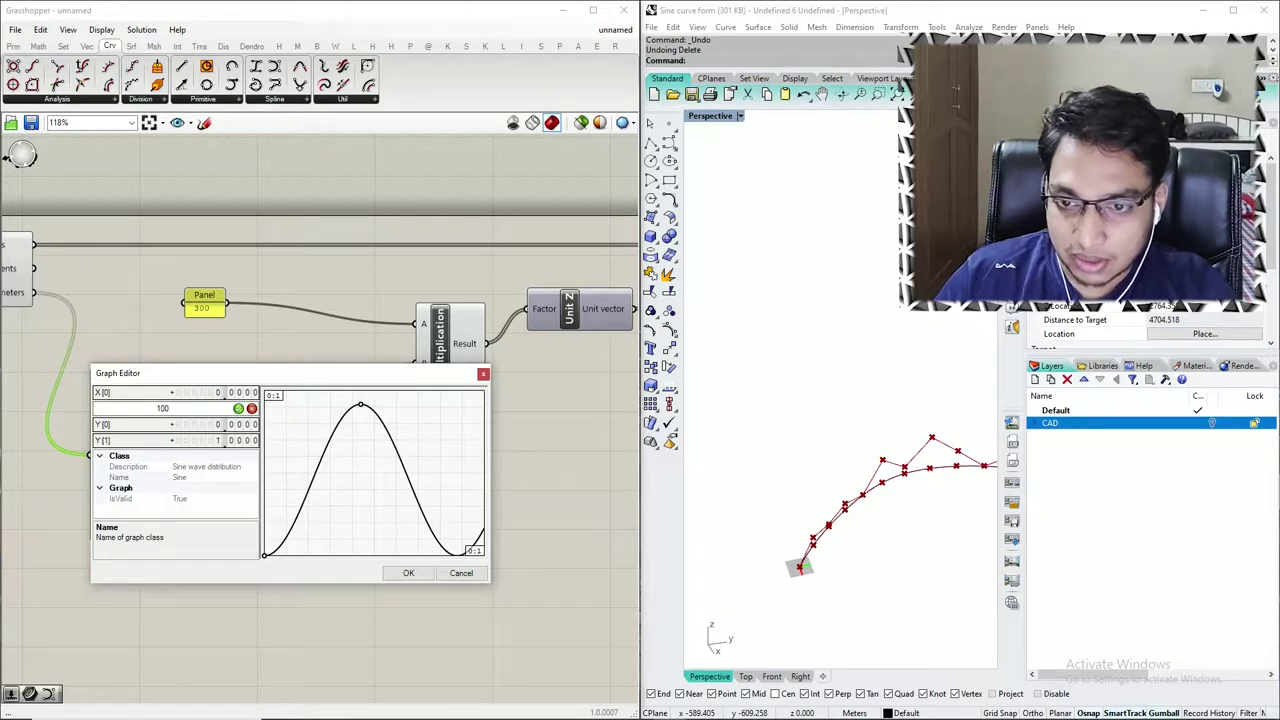
pyautogui.click(239, 409)
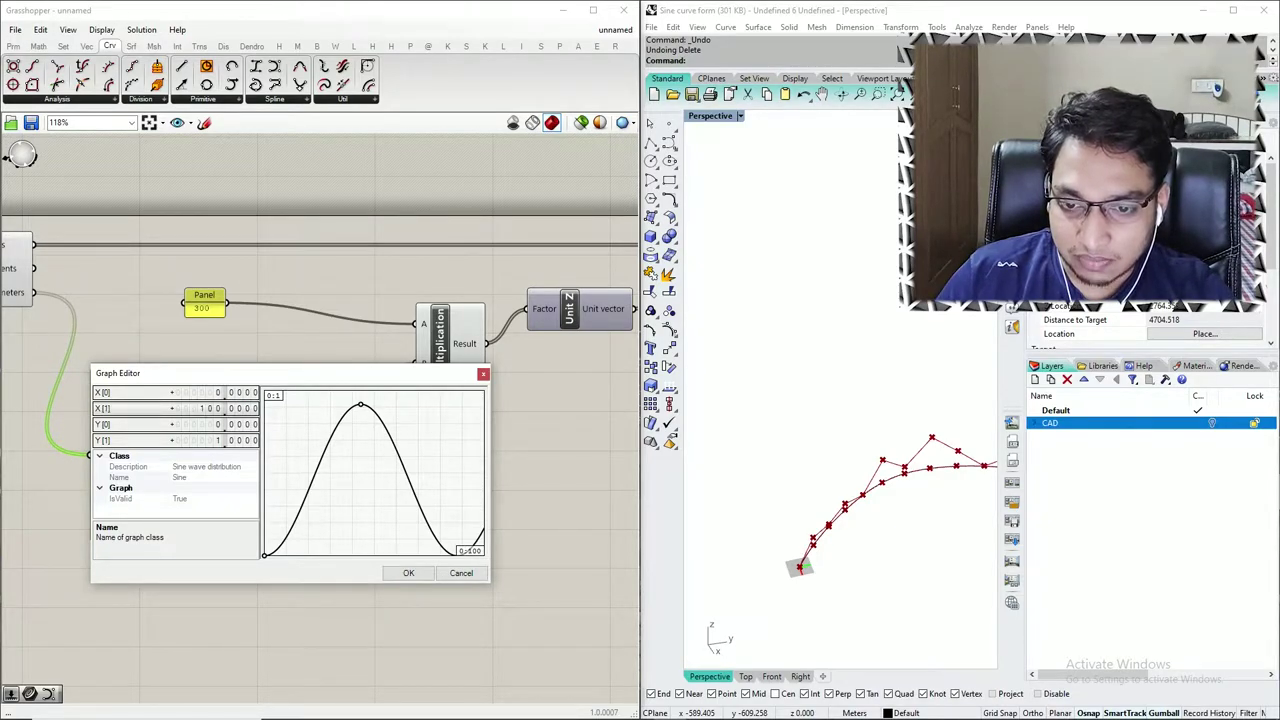
pyautogui.click(408, 573)
# - Raise the number slider feeding Divide Curve's Count input to 100
pyautogui.scroll(-12, 834, 493)
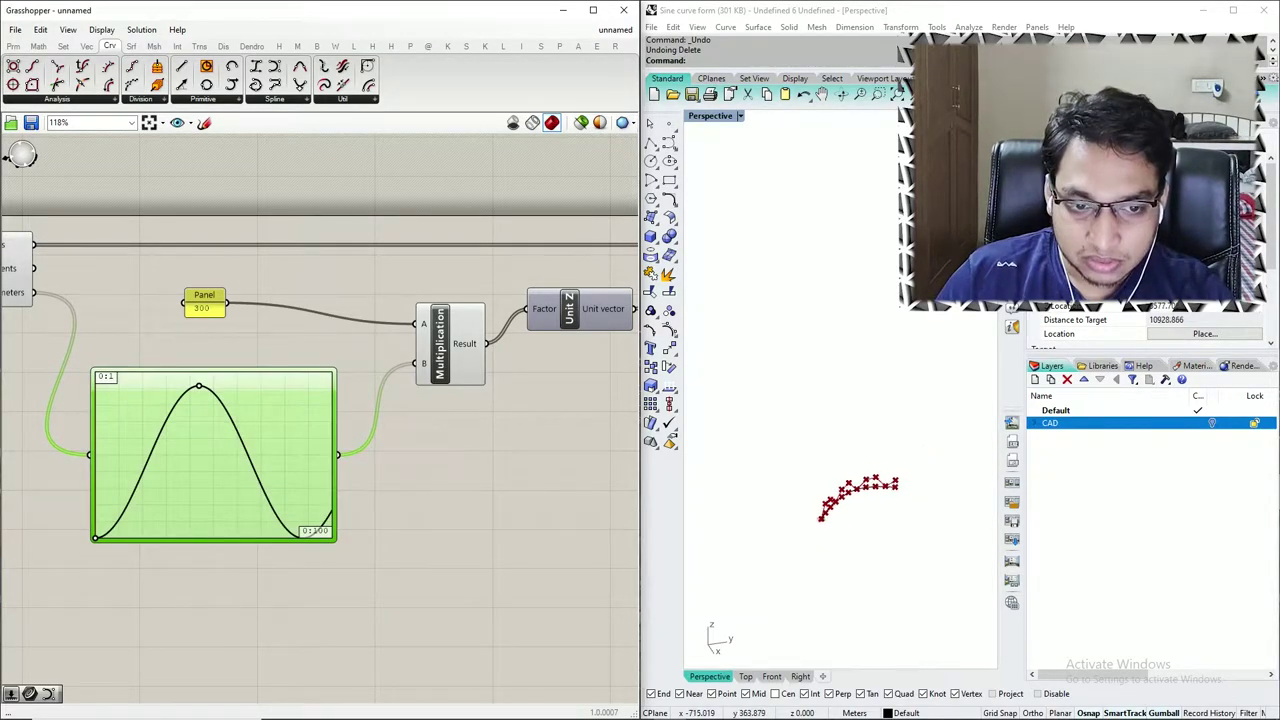
pyautogui.scroll(-3, 485, 449)
pyautogui.scroll(7, 131, 358)
pyautogui.moveTo(121, 367); pyautogui.dragTo(232, 368)
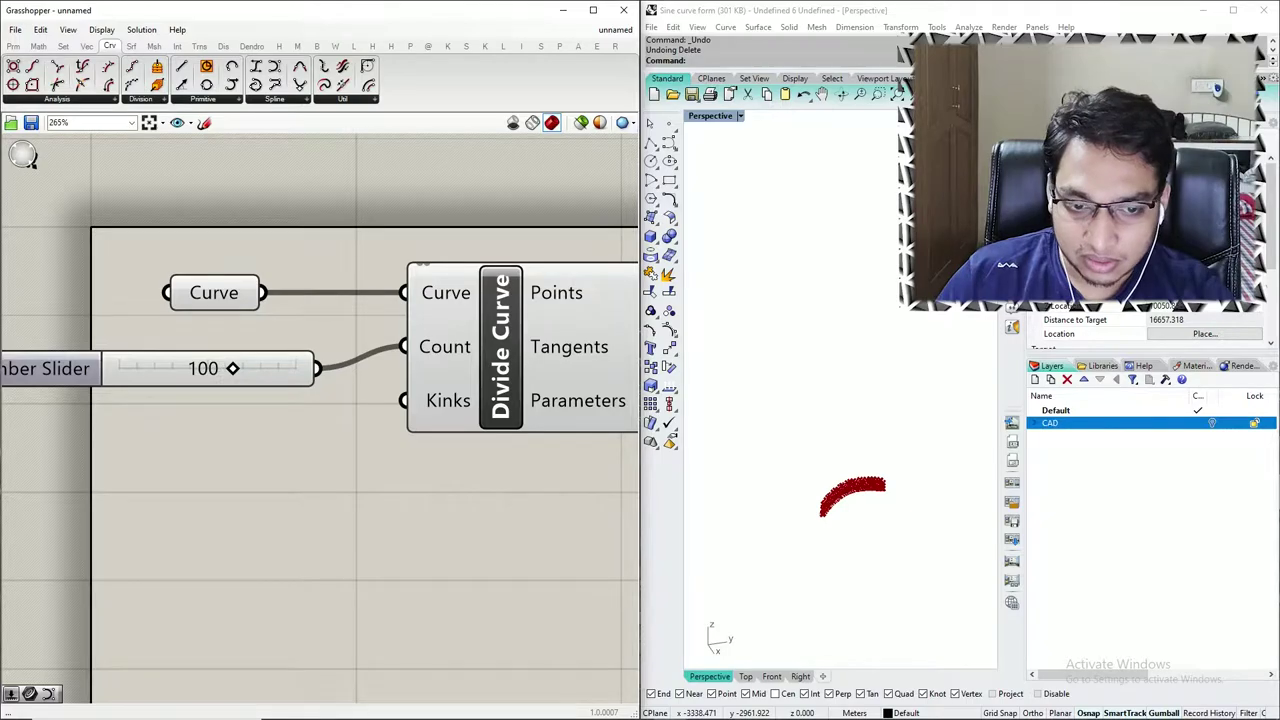
pyautogui.scroll(9, 862, 590)
pyautogui.scroll(5, 835, 290)
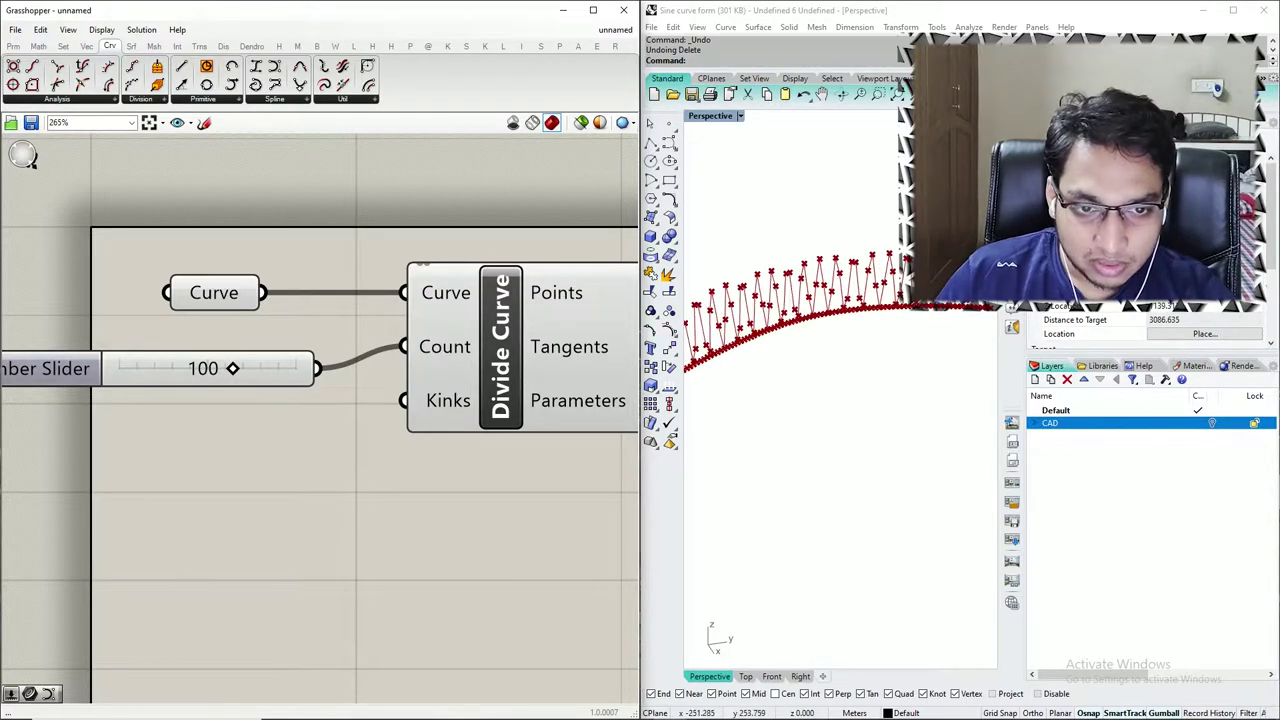
# - Set the Graph Mapper's upper X domain limit, X[1], to 600
pyautogui.scroll(-8, 156, 439)
pyautogui.scroll(5, 382, 507)
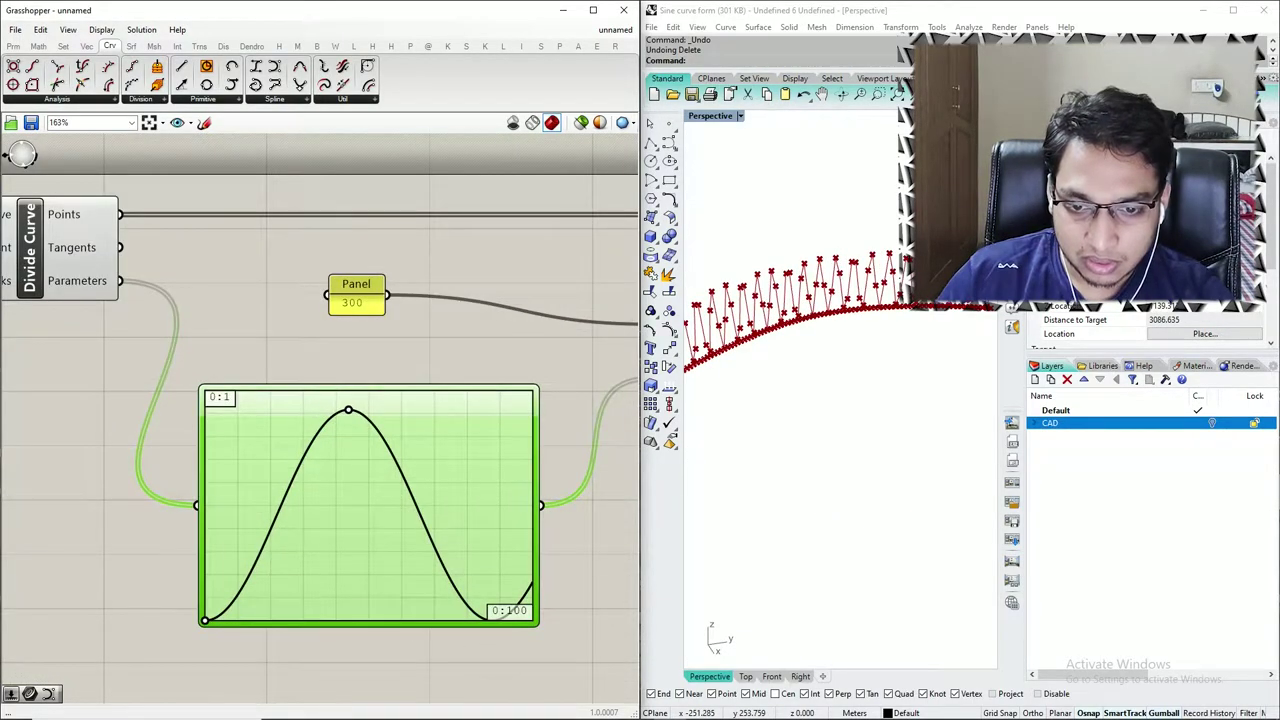
pyautogui.doubleClick(381, 505)
pyautogui.doubleClick(252, 440)
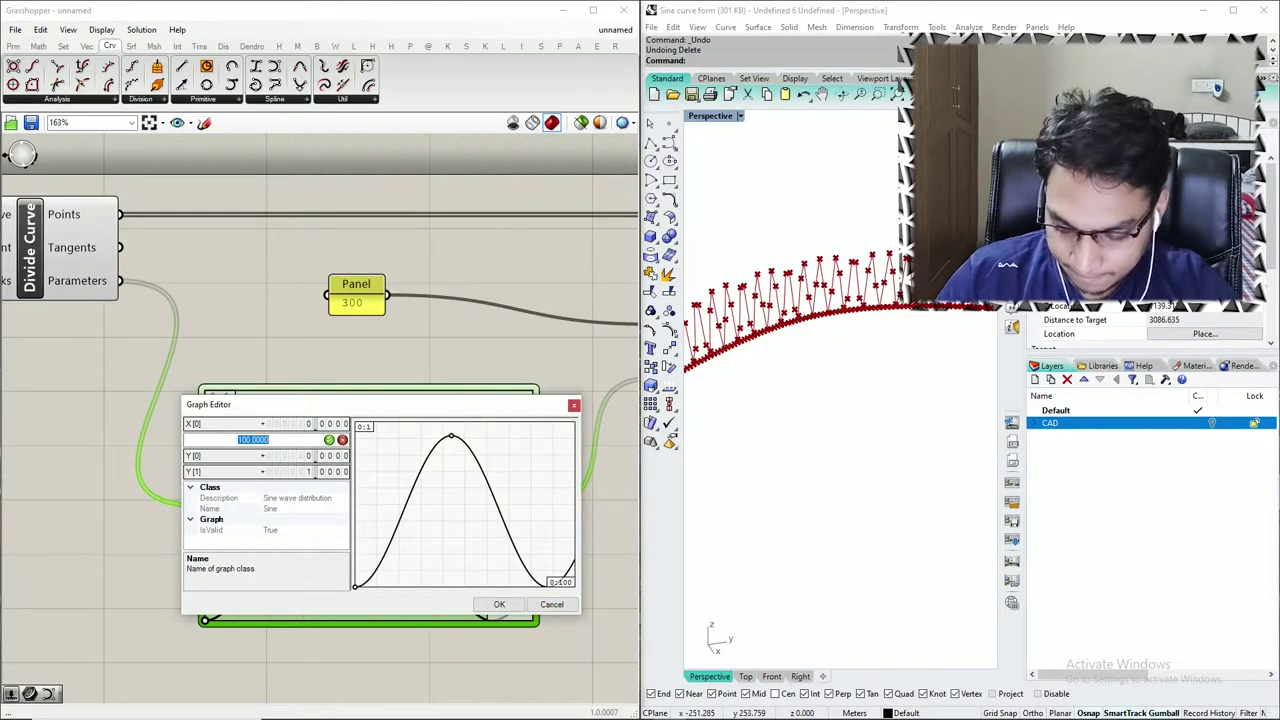
pyautogui.write('600')
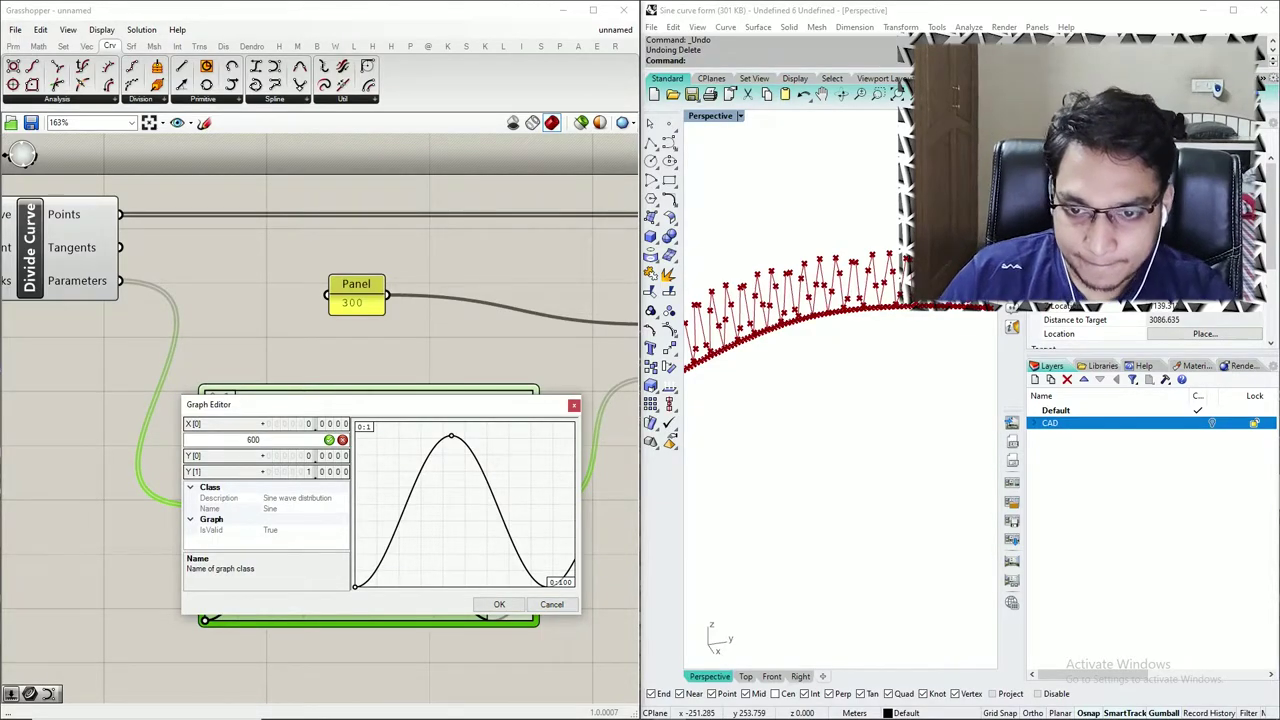
pyautogui.press('Return')
pyautogui.click(499, 604)
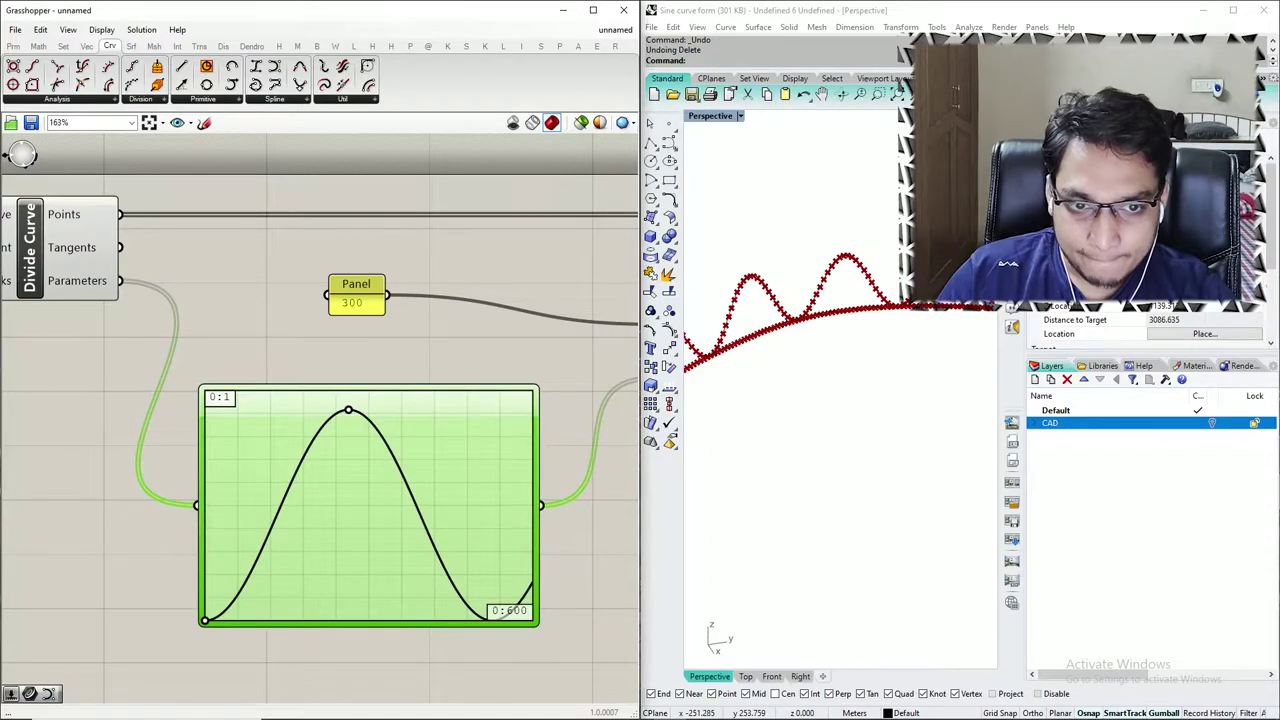
# - Examine the sine-shaped polyline above the base curve from several angles and distances in the Rhino perspective view
pyautogui.scroll(-6, 785, 362)
pyautogui.scroll(5, 745, 310)
pyautogui.scroll(-7, 779, 352)
pyautogui.moveTo(780, 355)
pyautogui.mouseDown(button='right')
pyautogui.moveTo(800, 325)
pyautogui.moveTo(785, 350)
pyautogui.moveTo(790, 318)
pyautogui.moveTo(795, 335)
pyautogui.mouseUp(button='right')
pyautogui.moveTo(742, 371); pyautogui.dragTo(753, 299, button='right')
pyautogui.scroll(6, 753, 299)
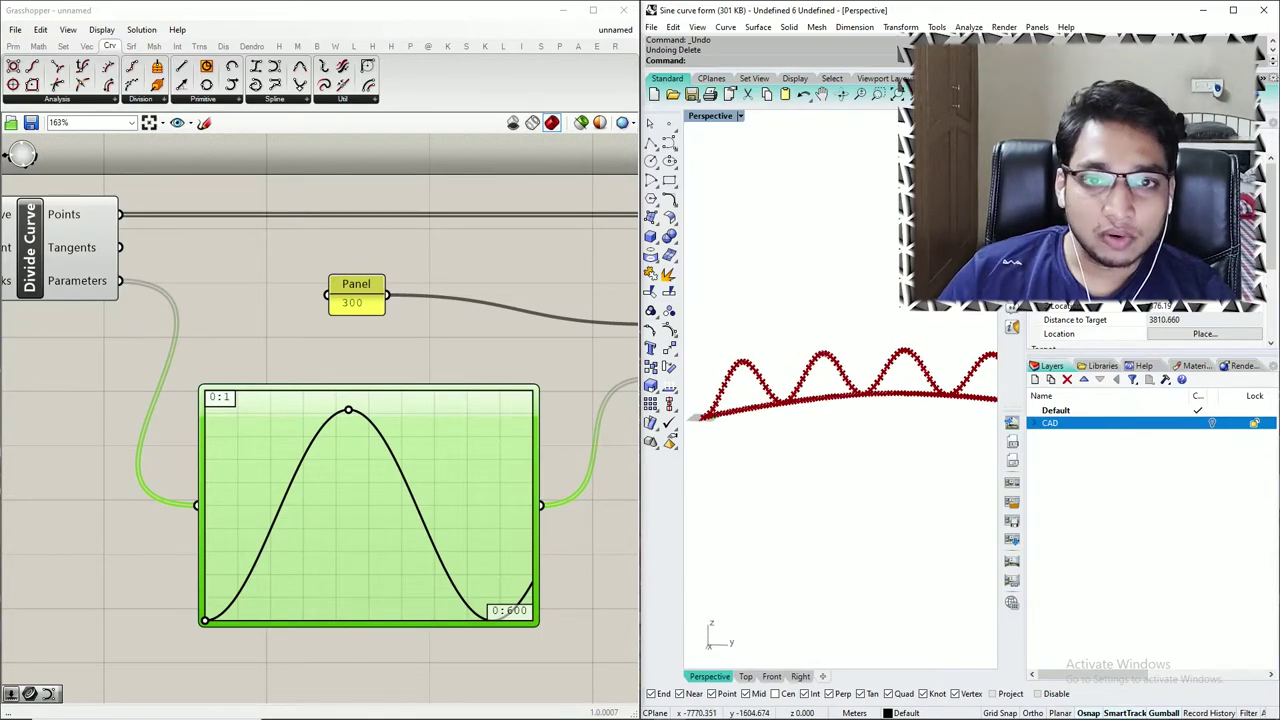
pyautogui.scroll(-4, 317, 384)
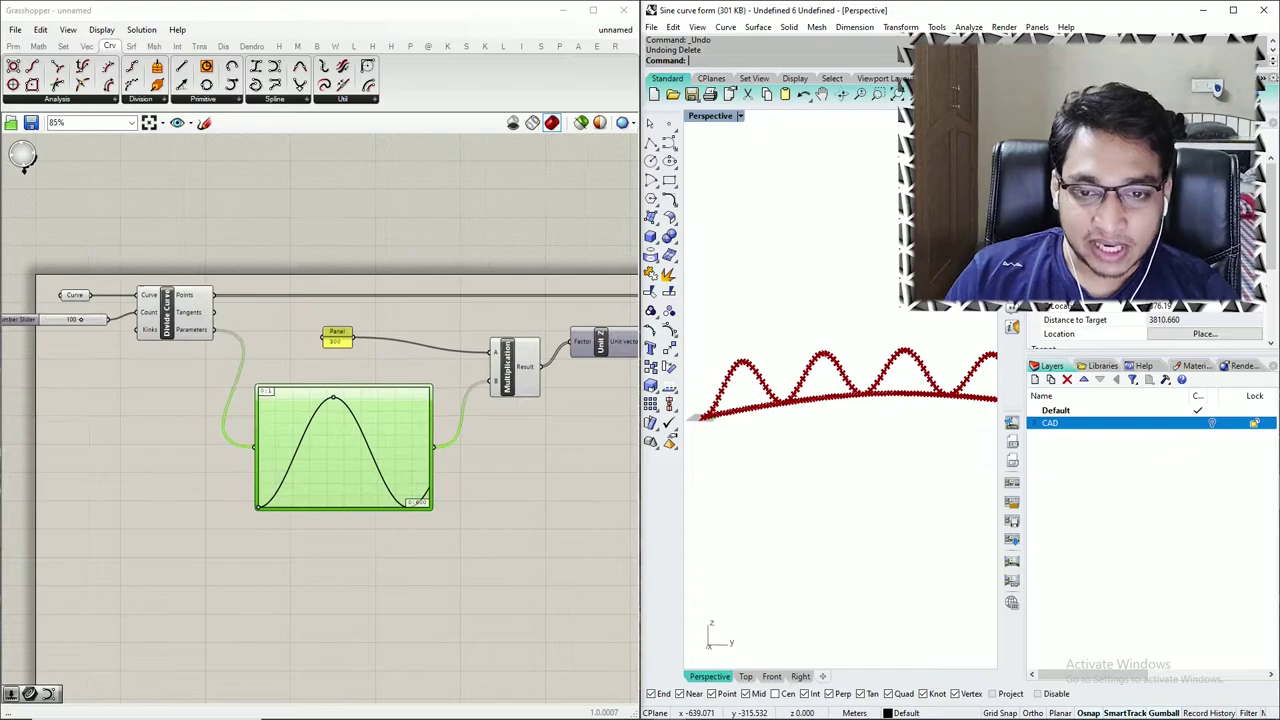
pyautogui.scroll(-6, 769, 398)
pyautogui.moveTo(769, 398); pyautogui.dragTo(835, 445, button='right')
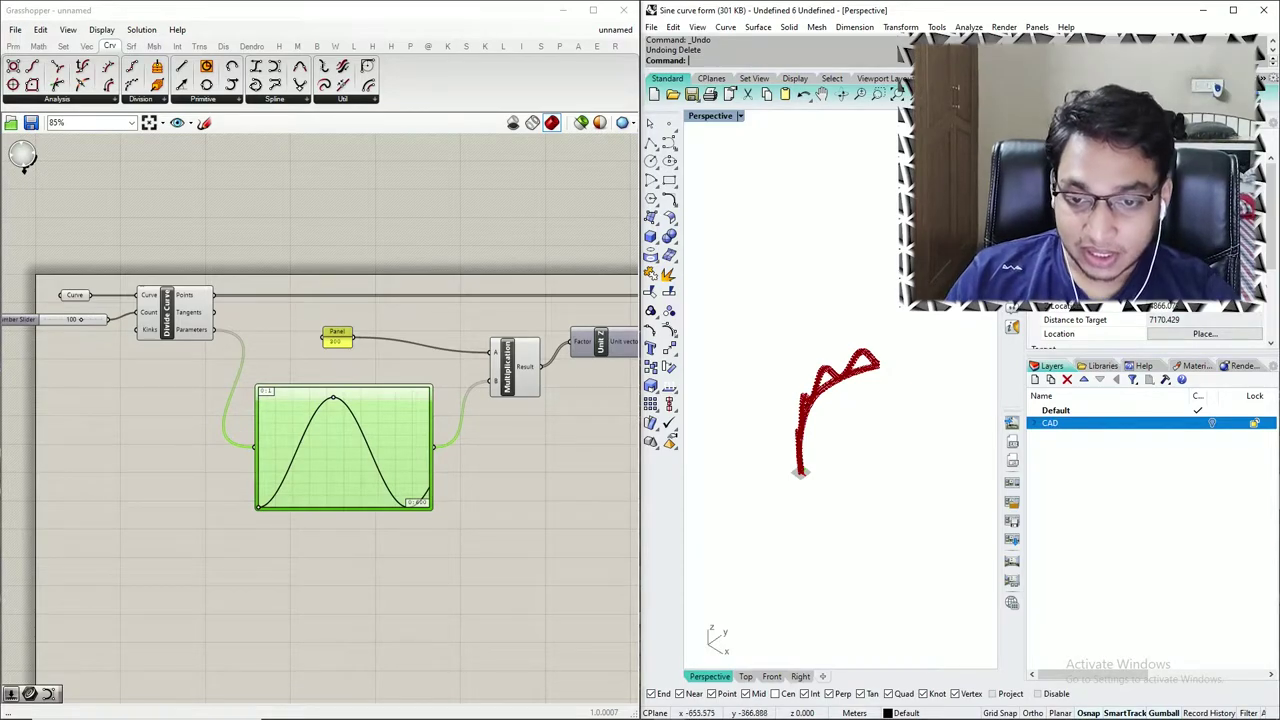
pyautogui.scroll(2, 413, 476)
pyautogui.scroll(4, 938, 465)
pyautogui.moveTo(890, 490); pyautogui.dragTo(855, 455, button='right')
pyautogui.keyDown('shift'); pyautogui.moveTo(720, 460); pyautogui.dragTo(772, 495, button='right'); pyautogui.keyUp('shift')
pyautogui.scroll(-2, 768, 492)
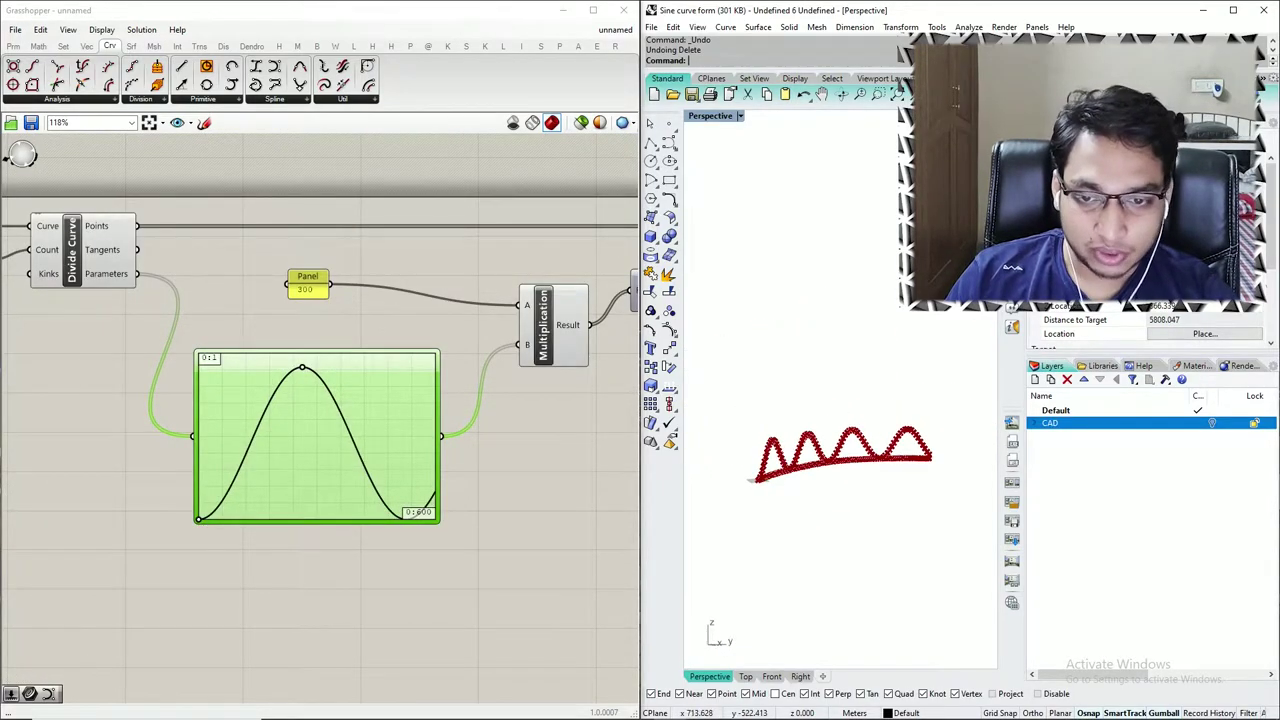
# - Try the Perlin graph type on the Graph Mapper, shift its horizontal handle slightly outward, and inspect the moved points in Rhino
pyautogui.rightClick(302, 447)
pyautogui.moveTo(350, 612)
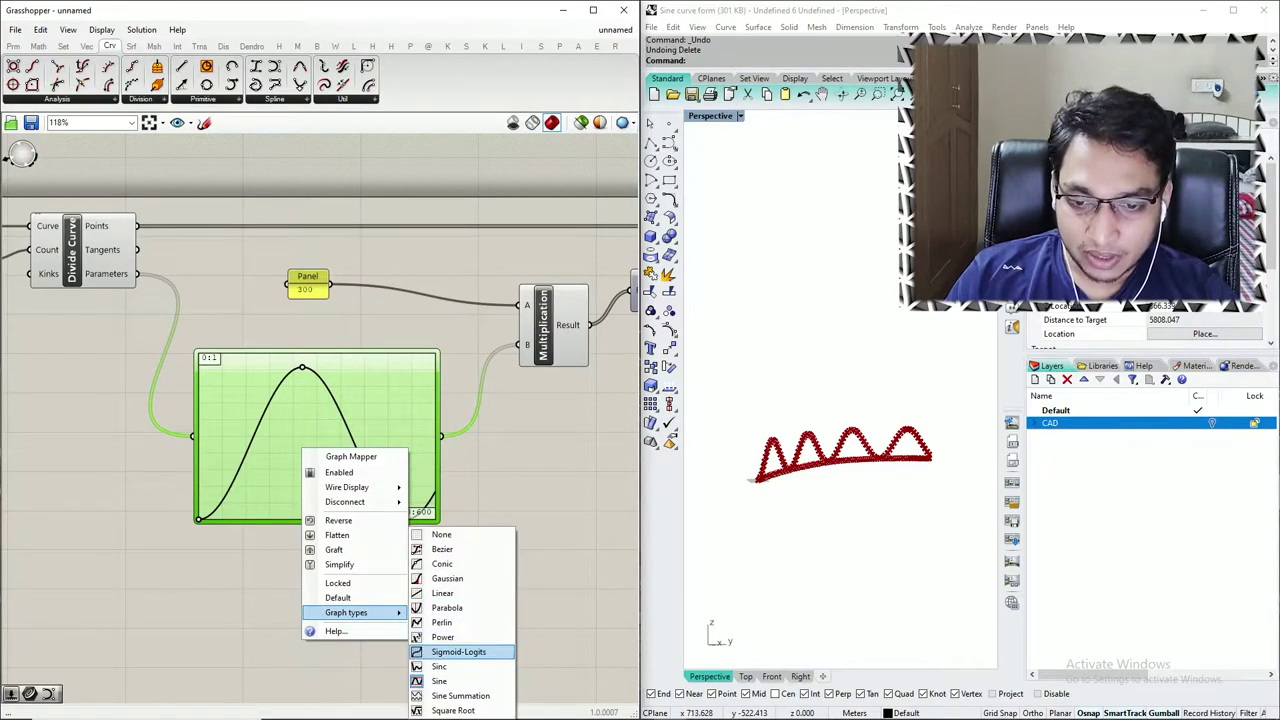
pyautogui.click(441, 622)
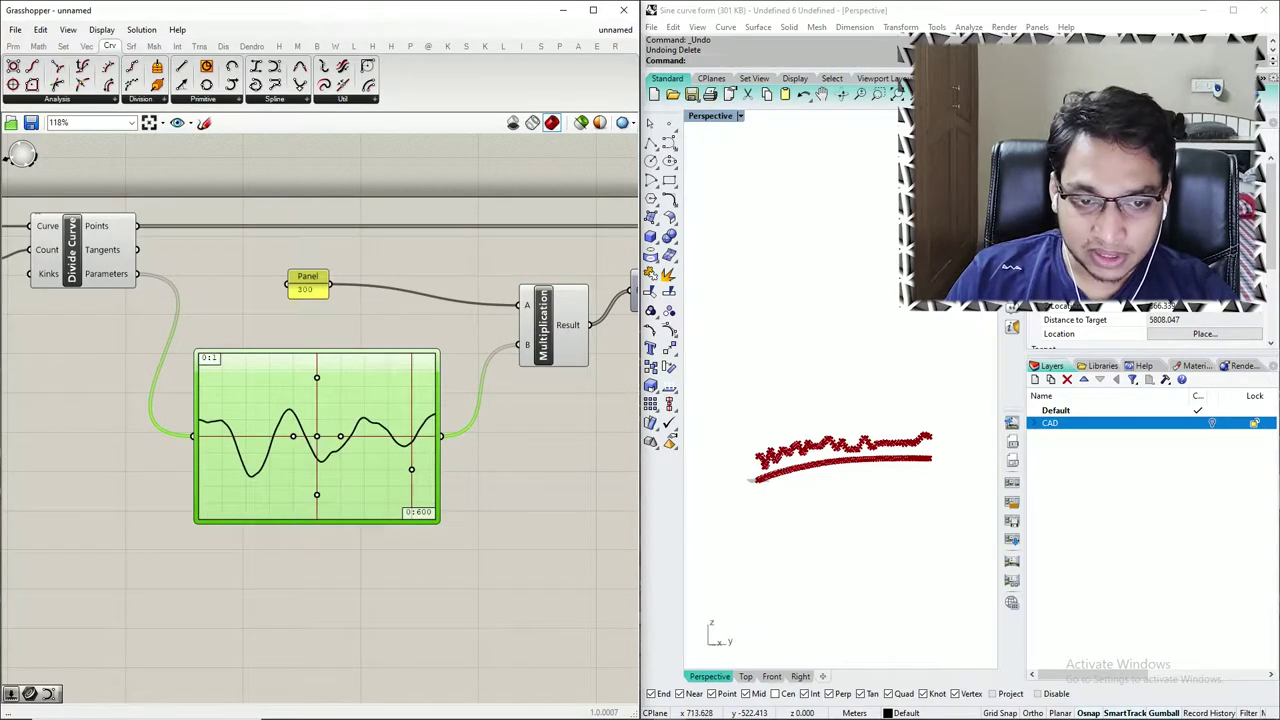
pyautogui.moveTo(340, 436)
pyautogui.mouseDown()
pyautogui.moveTo(364, 436)
pyautogui.moveTo(346, 436)
pyautogui.mouseUp()
pyautogui.rightClick(375, 465)
pyautogui.click(840, 400)
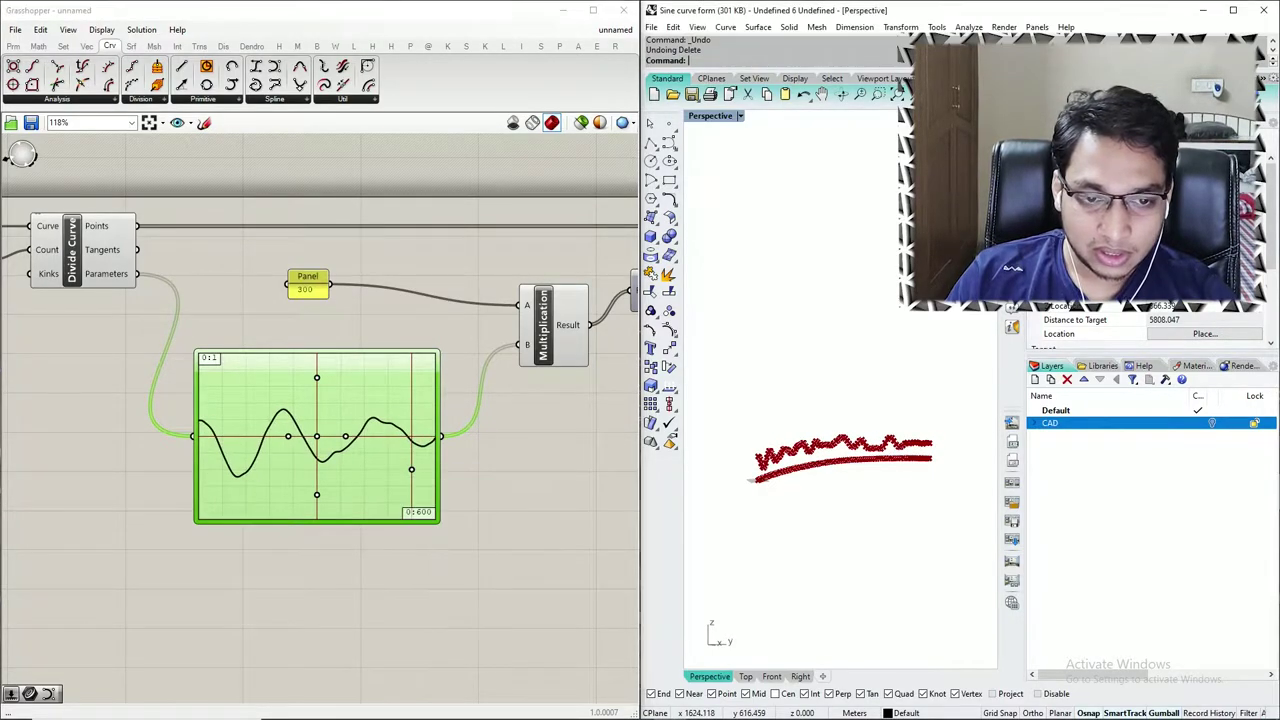
pyautogui.scroll(9, 785, 456)
pyautogui.scroll(-4, 770, 445)
pyautogui.scroll(7, 780, 470)
pyautogui.scroll(-6, 840, 410)
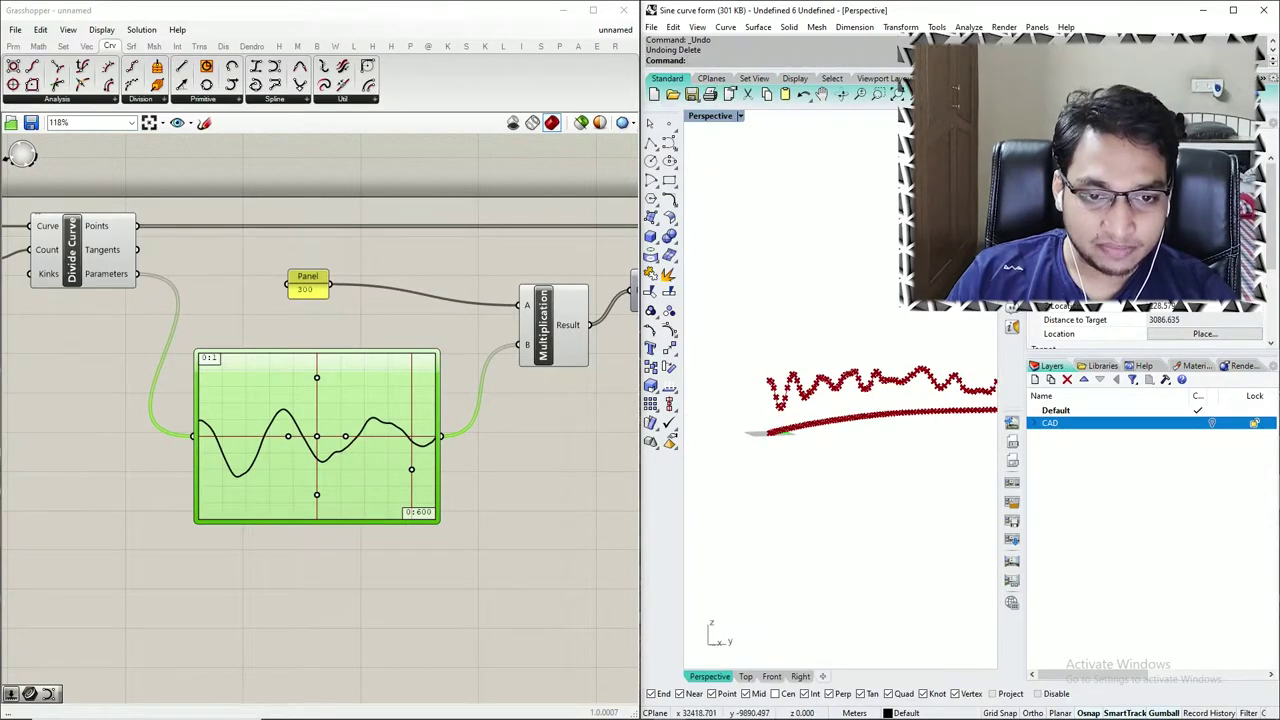
pyautogui.scroll(6, 786, 358)
pyautogui.moveTo(830, 460); pyautogui.dragTo(845, 436, button='right')
pyautogui.scroll(-6, 870, 455)
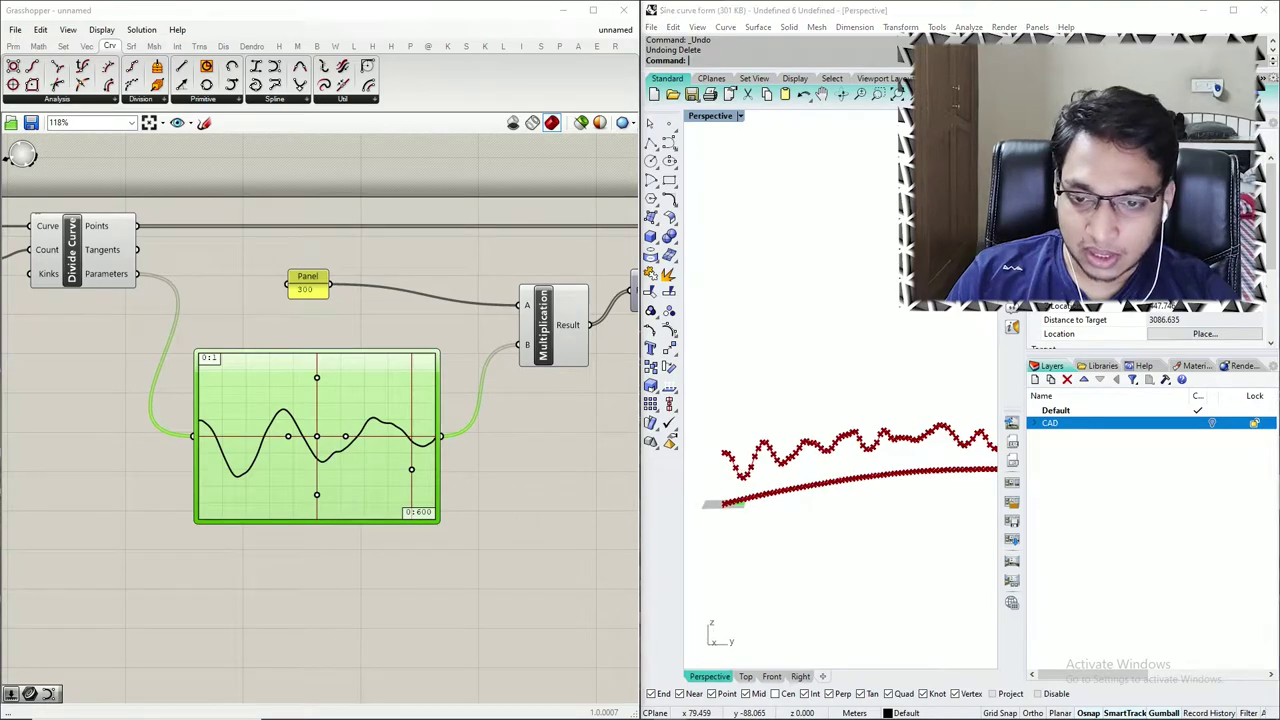
# - Try the Linear and Bezier graph types on the Graph Mapper and compare the resulting polylines in Rhino
pyautogui.rightClick(372, 489)
pyautogui.moveTo(416, 651)
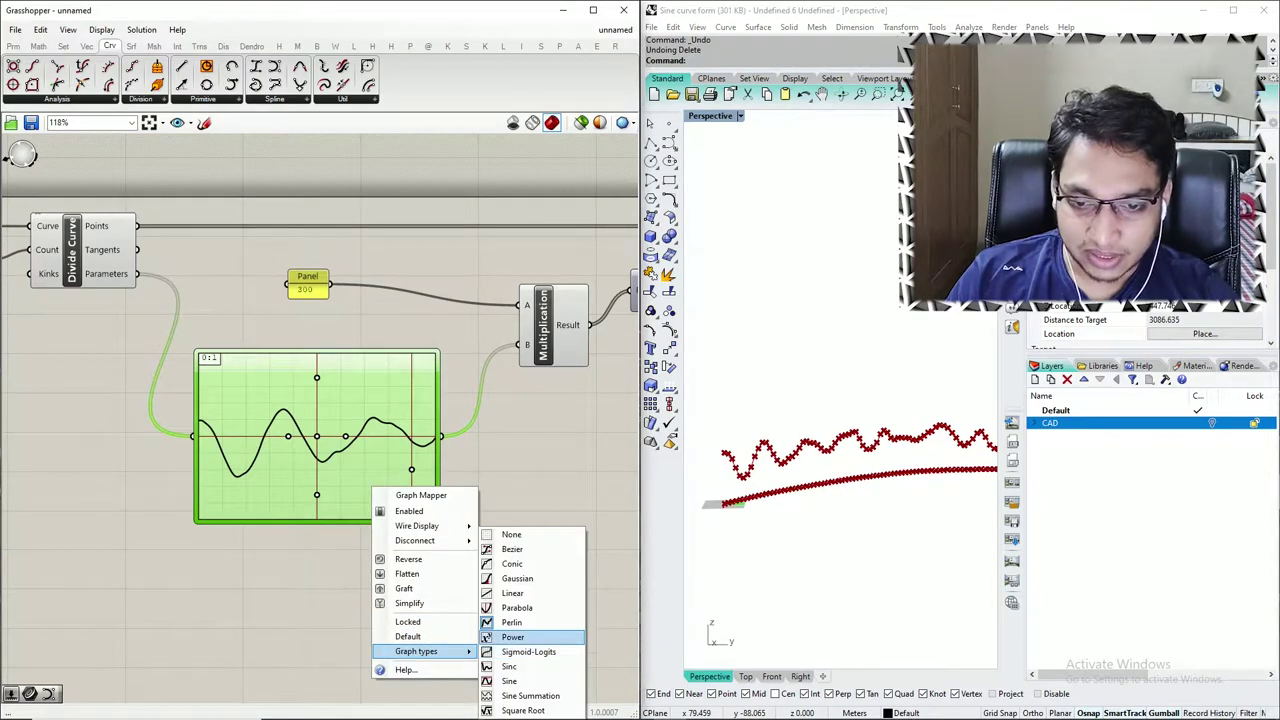
pyautogui.click(512, 593)
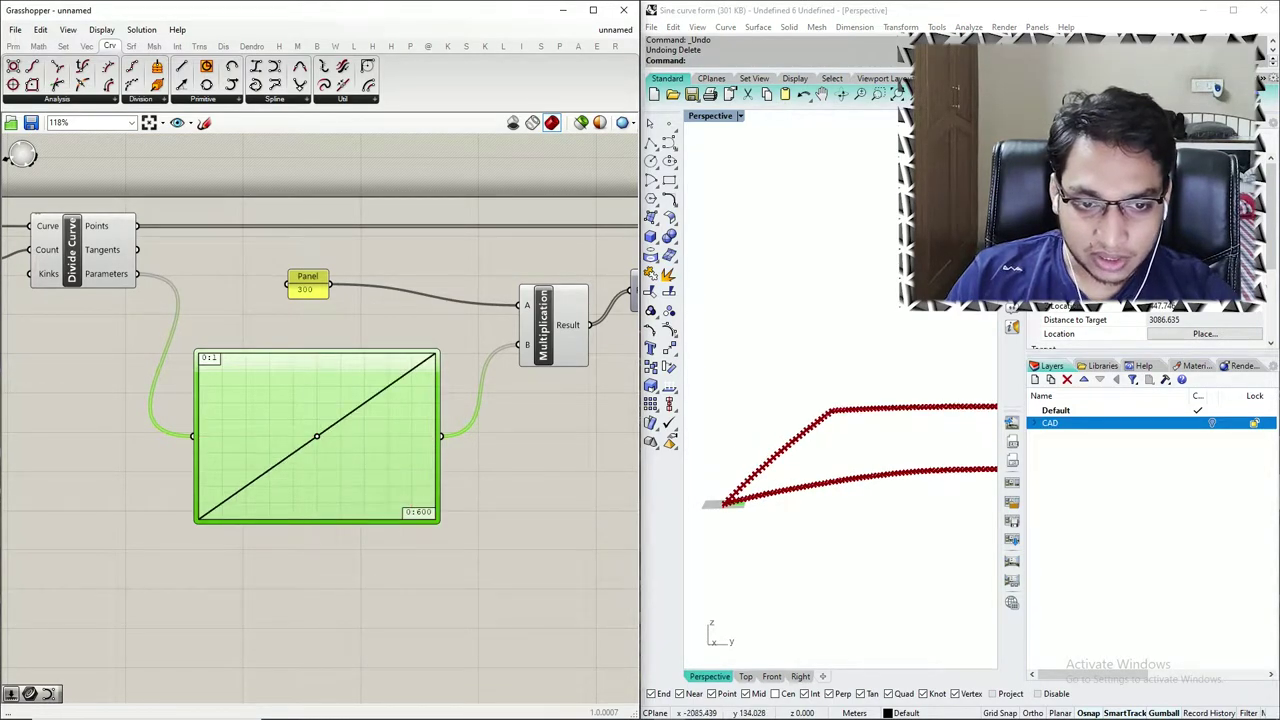
pyautogui.scroll(-10, 756, 430)
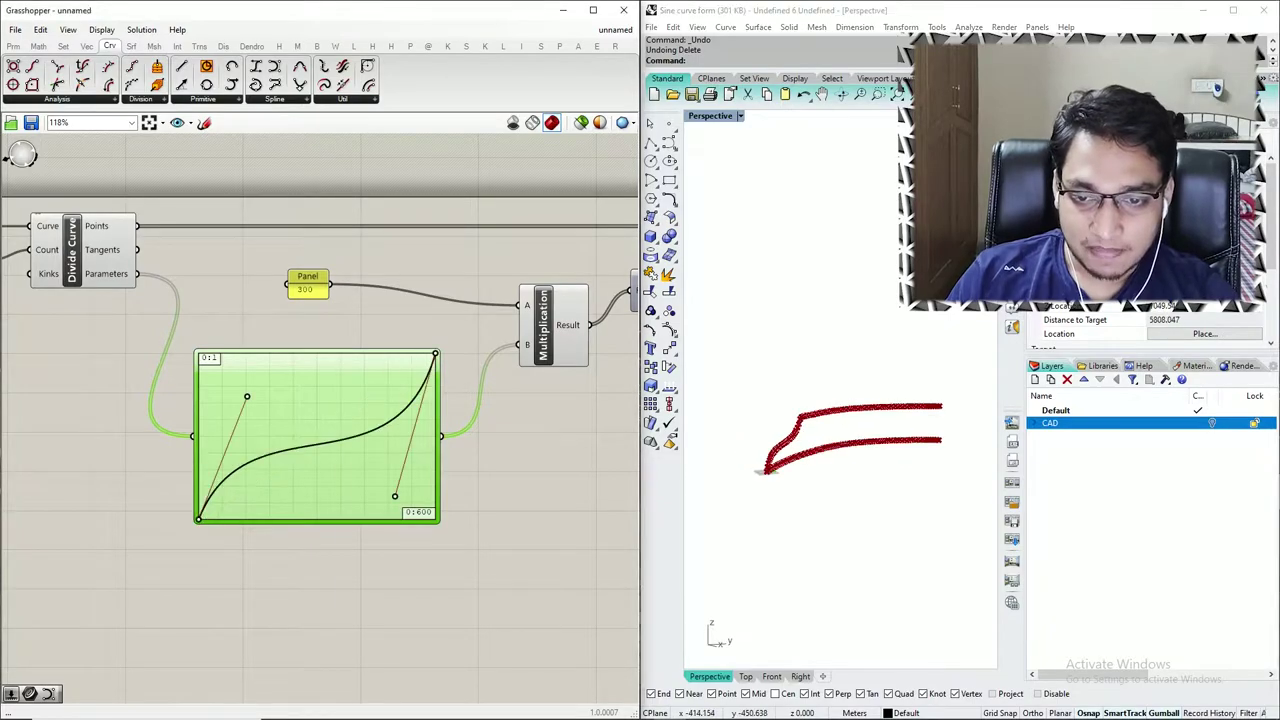
# - Try the Parabola graph type on the Graph Mapper and inspect the resulting polyline in Rhino
pyautogui.rightClick(339, 448)
pyautogui.moveTo(388, 612)
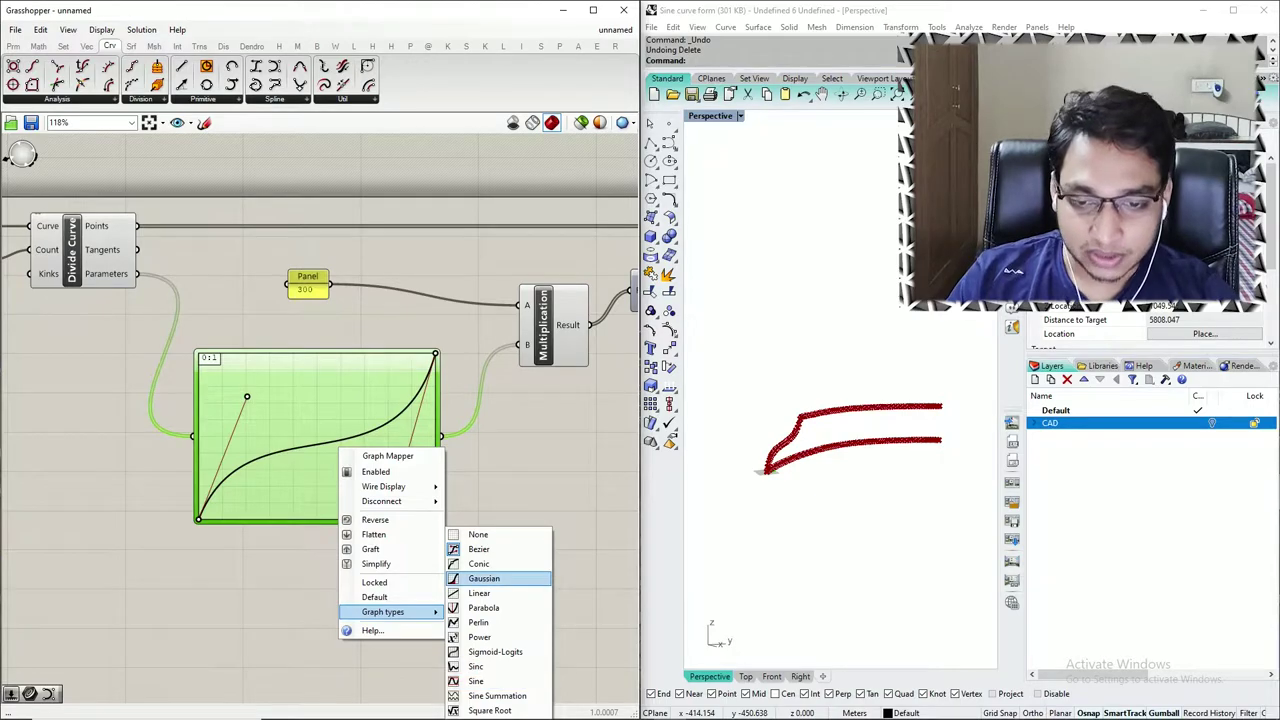
pyautogui.click(483, 607)
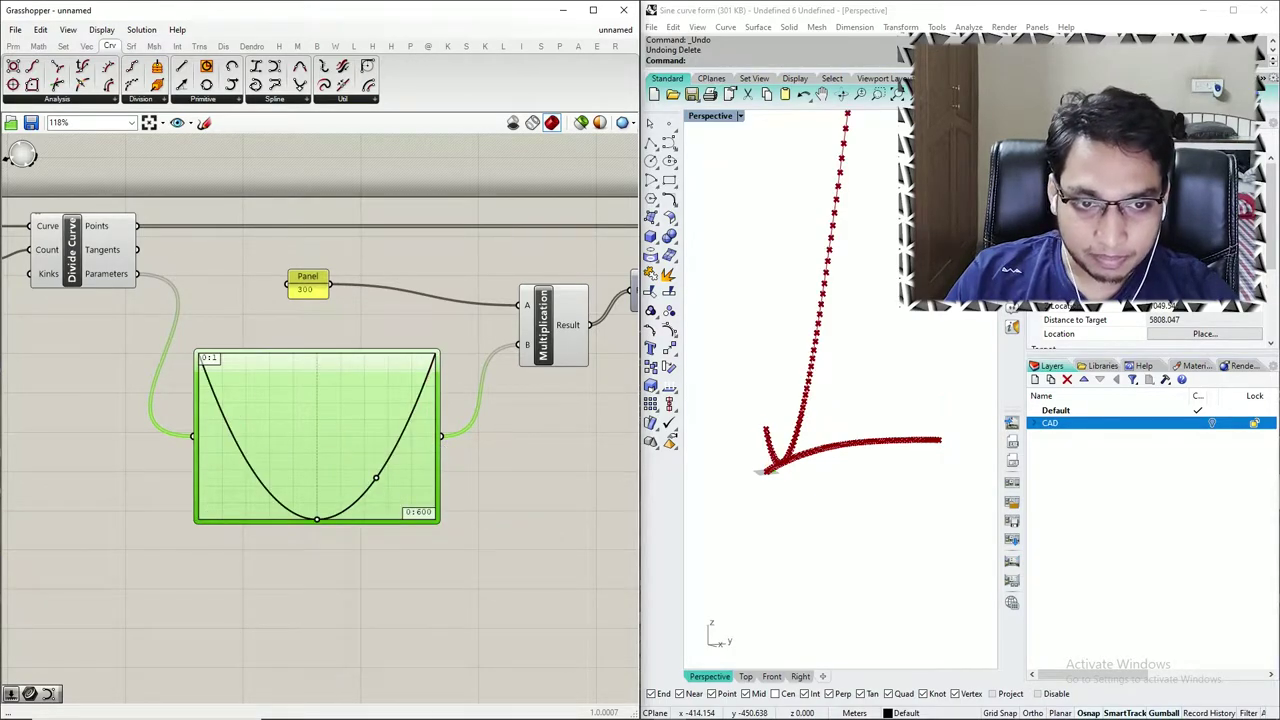
pyautogui.scroll(-20, 853, 400)
pyautogui.scroll(14, 850, 383)
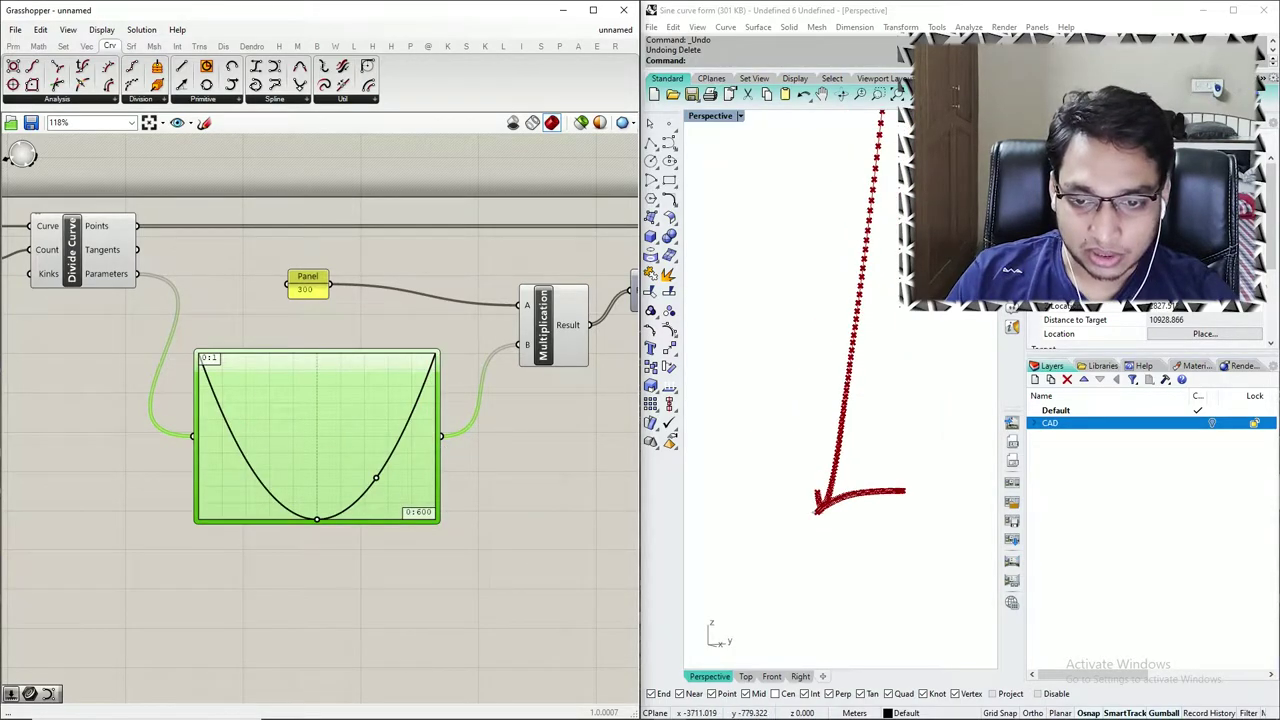
# - Set the Graph Mapper's graph type back to Sine and inspect the wave above the base curve in Rhino
pyautogui.rightClick(378, 499)
pyautogui.moveTo(425, 663)
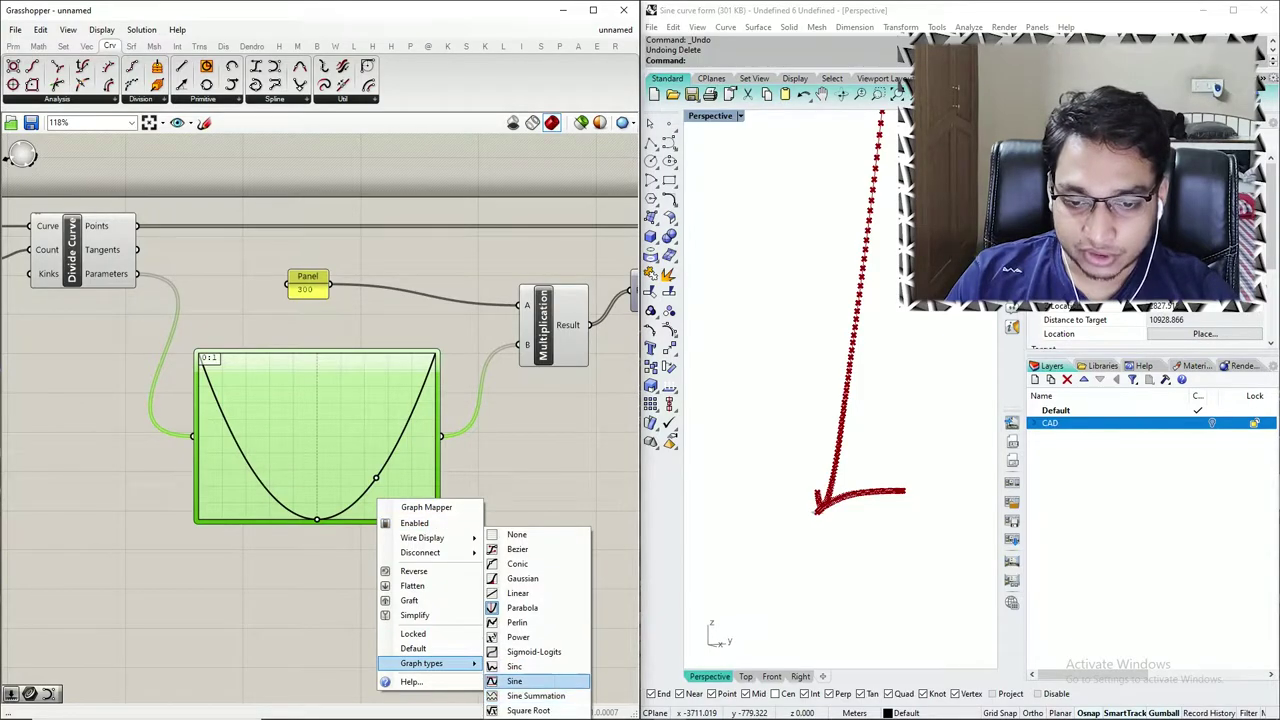
pyautogui.click(518, 681)
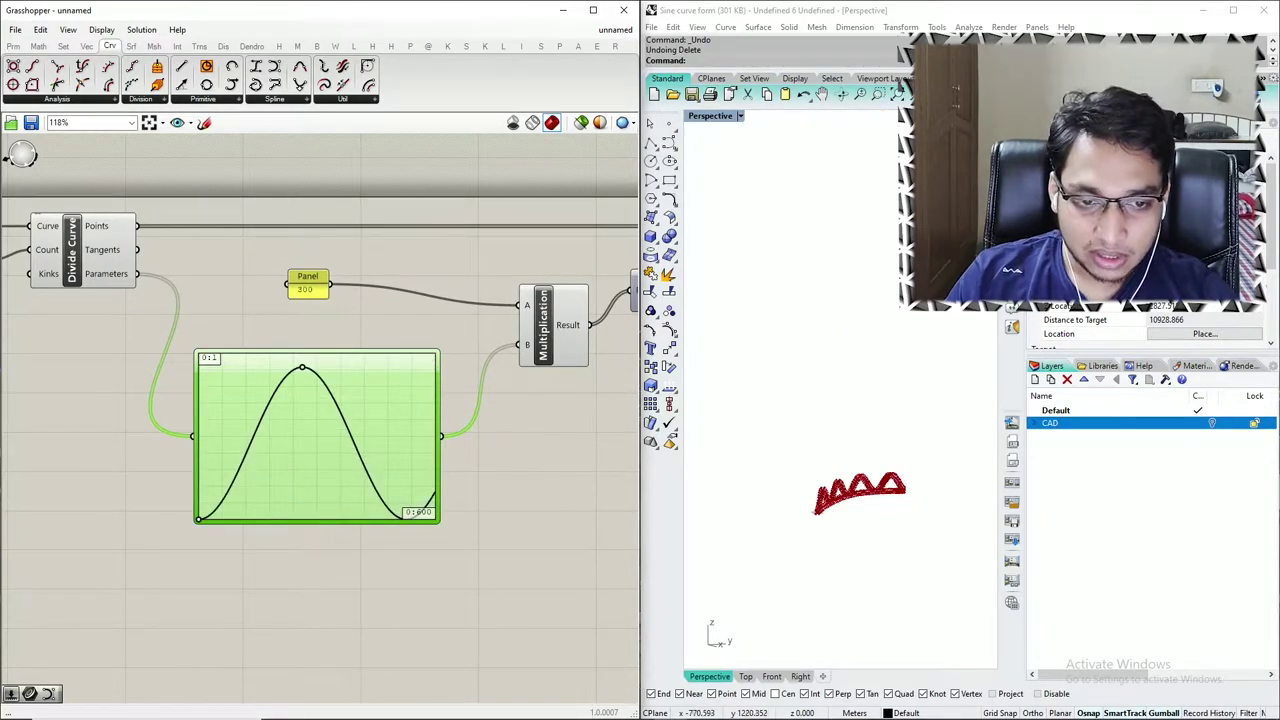
pyautogui.scroll(9, 898, 493)
pyautogui.scroll(-3, 898, 493)
pyautogui.moveTo(880, 500); pyautogui.dragTo(835, 530, button='right')
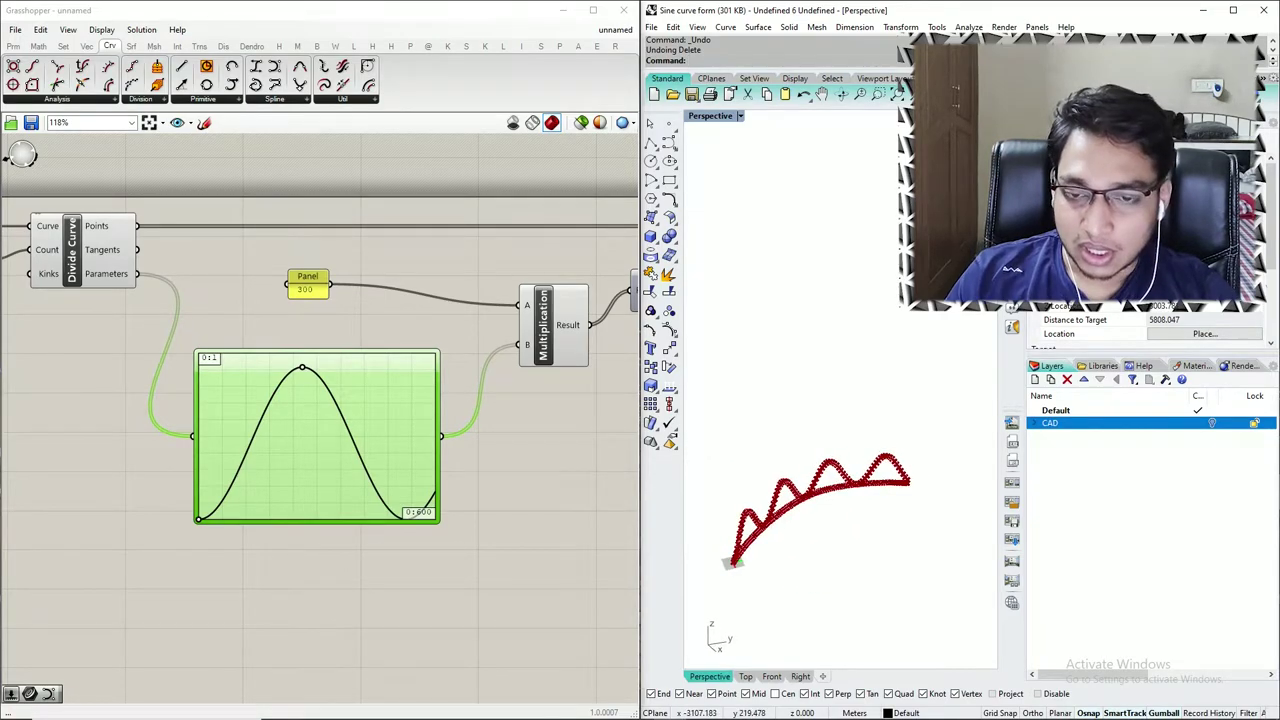
pyautogui.scroll(-7, 235, 406)
pyautogui.scroll(8, 457, 381)
# - Turn off the preview of every Grasshopper component except PolyLine
pyautogui.click(457, 385)
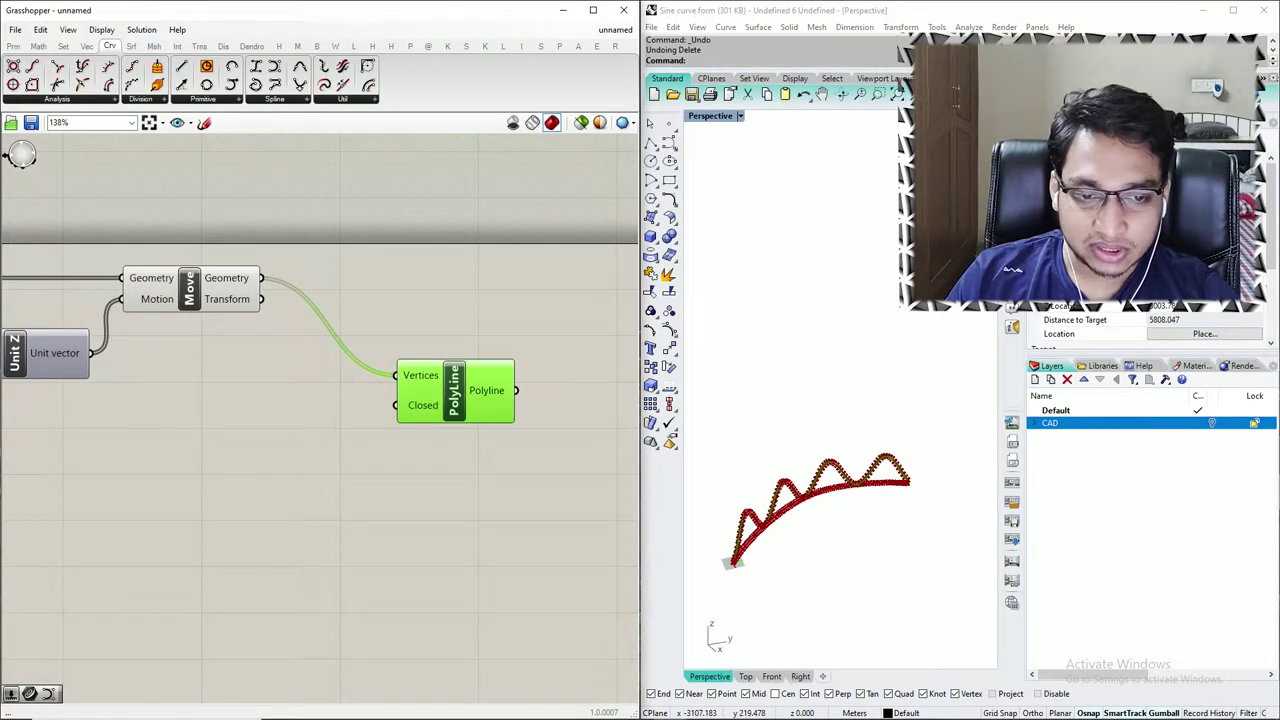
pyautogui.scroll(-8, 478, 376)
pyautogui.moveTo(460, 298); pyautogui.dragTo(200, 440)
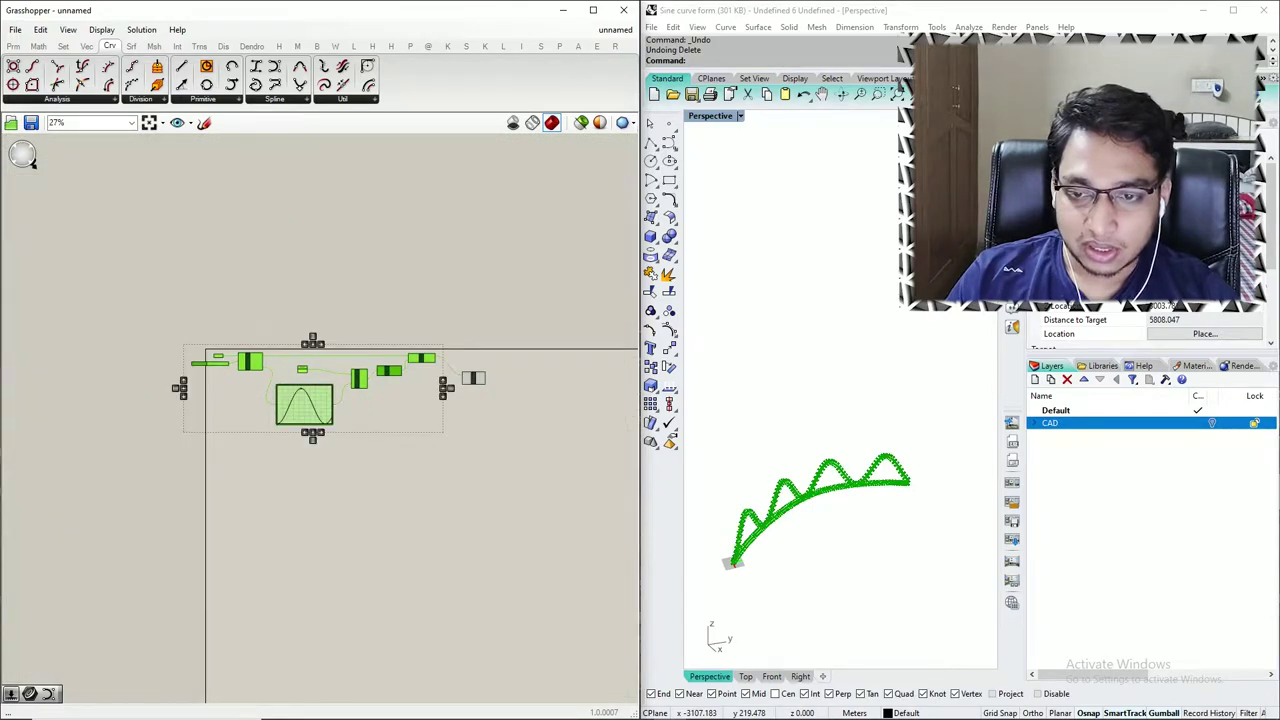
pyautogui.middleClick(285, 421)
pyautogui.click(328, 380)
pyautogui.click(485, 403)
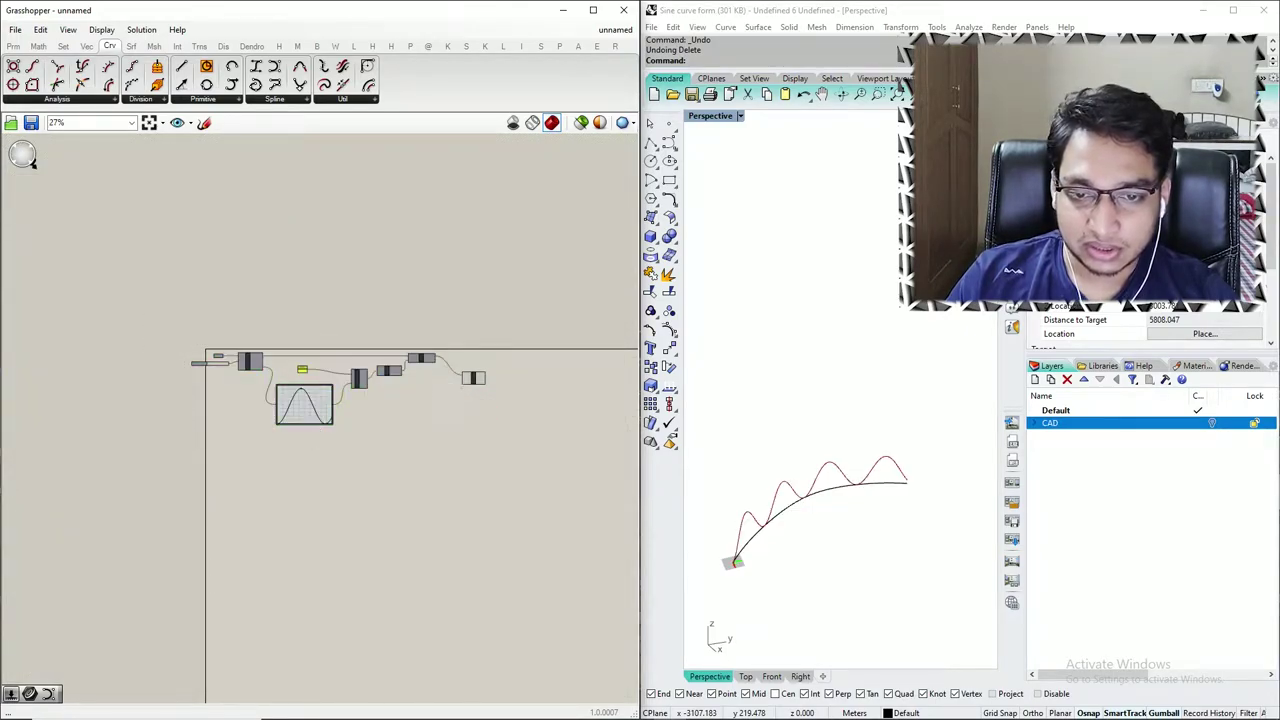
# - Move the PolyLine component lower on the canvas, below the Move component
pyautogui.scroll(10, 490, 388)
pyautogui.moveTo(352, 290); pyautogui.dragTo(388, 500)
pyautogui.scroll(-4, 390, 487)
# - Hide the base curve in Rhino with the Hide command so that only the sine polyline is displayed
pyautogui.click(855, 503)
pyautogui.scroll(-8, 855, 503)
pyautogui.moveTo(855, 503); pyautogui.dragTo(820, 502, button='right')
pyautogui.scroll(11, 880, 507)
pyautogui.click(861, 437)
pyautogui.write('H')
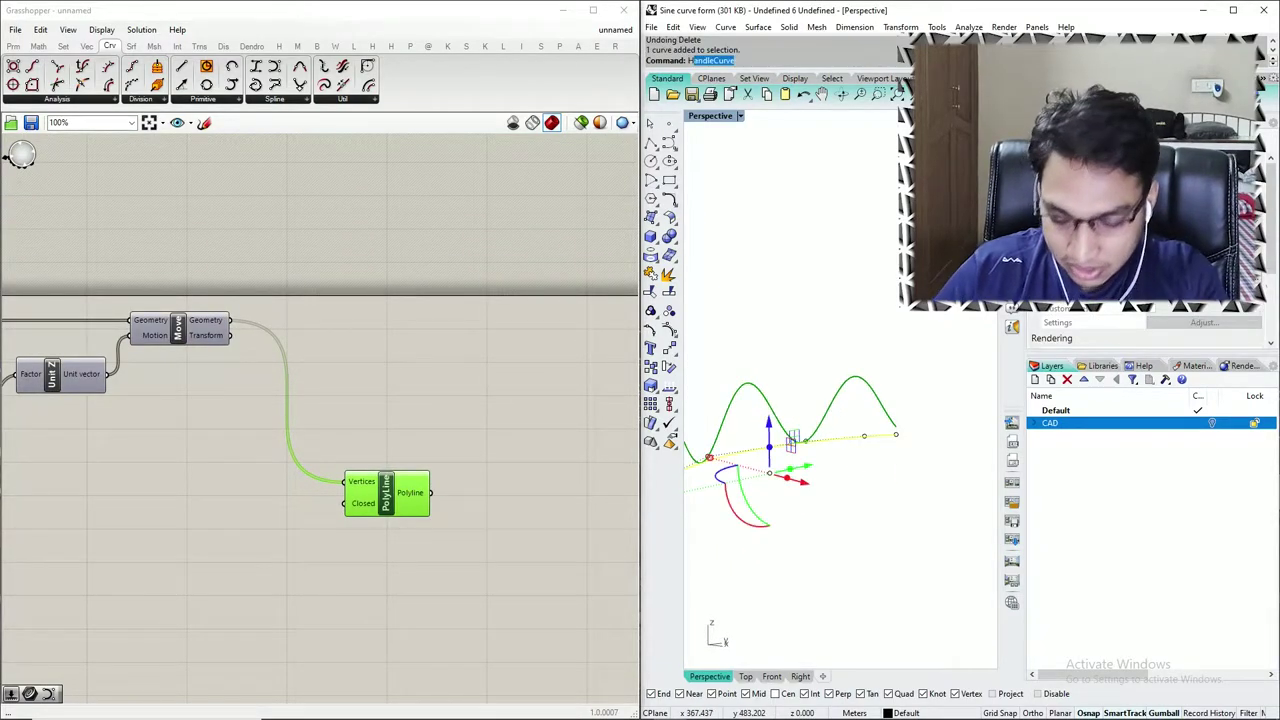
pyautogui.write('ide')
pyautogui.press('Return')
pyautogui.scroll(-10, 876, 310)
pyautogui.moveTo(850, 410); pyautogui.dragTo(855, 460, button='right')
pyautogui.scroll(-6, 855, 425)
pyautogui.scroll(-2, 469, 517)
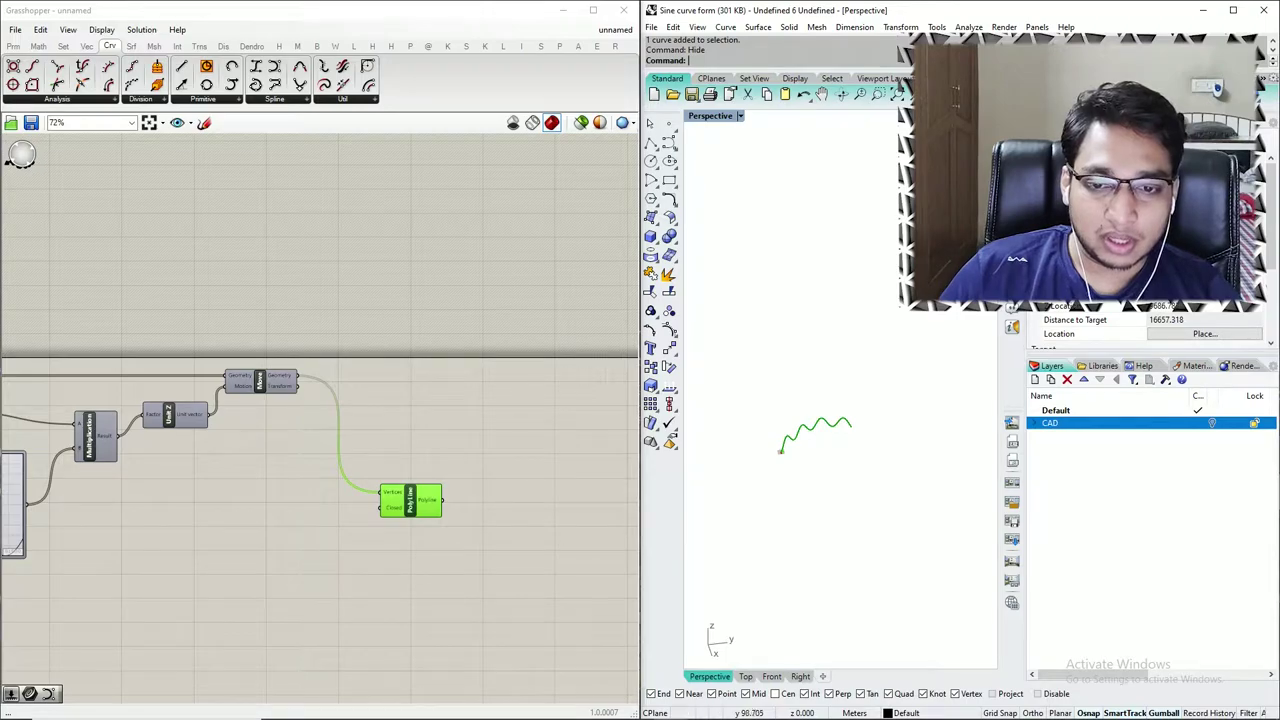
# - Move the Curve parameter to the empty canvas area below the Graph Mapper
pyautogui.scroll(-6, 508, 349)
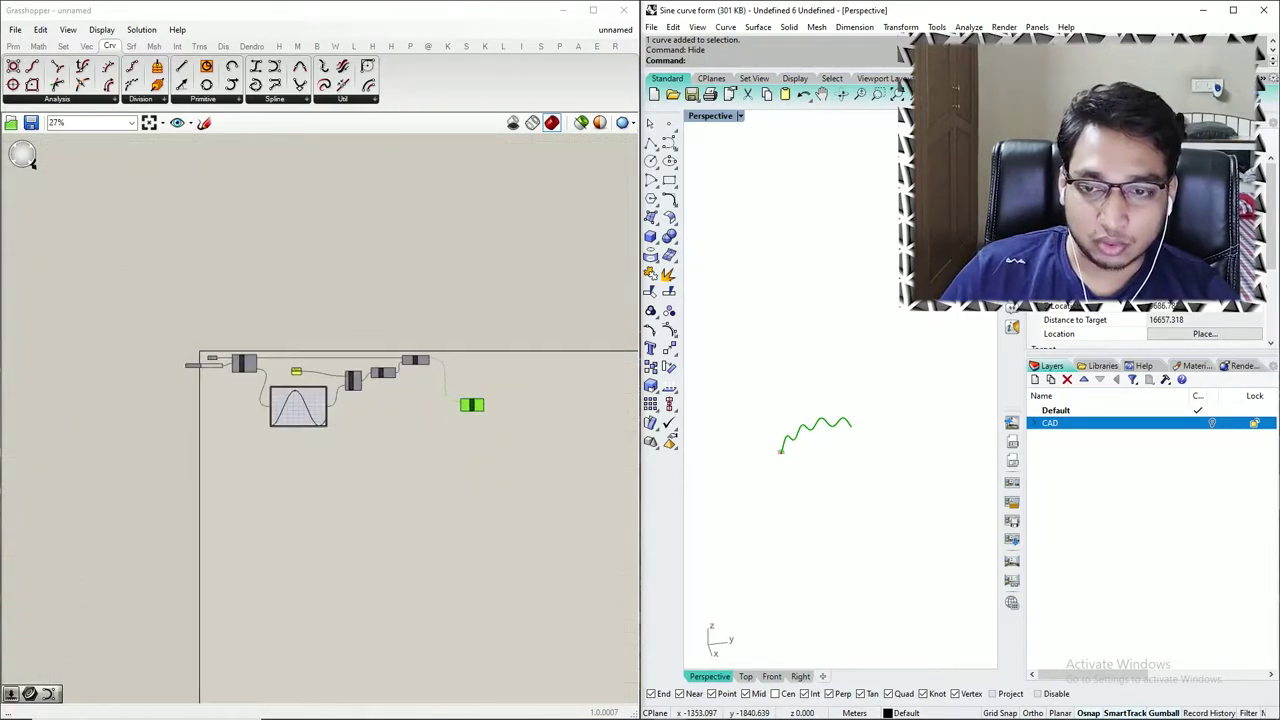
pyautogui.scroll(4, 235, 383)
pyautogui.moveTo(187, 334); pyautogui.dragTo(358, 568)
pyautogui.scroll(-4, 318, 476)
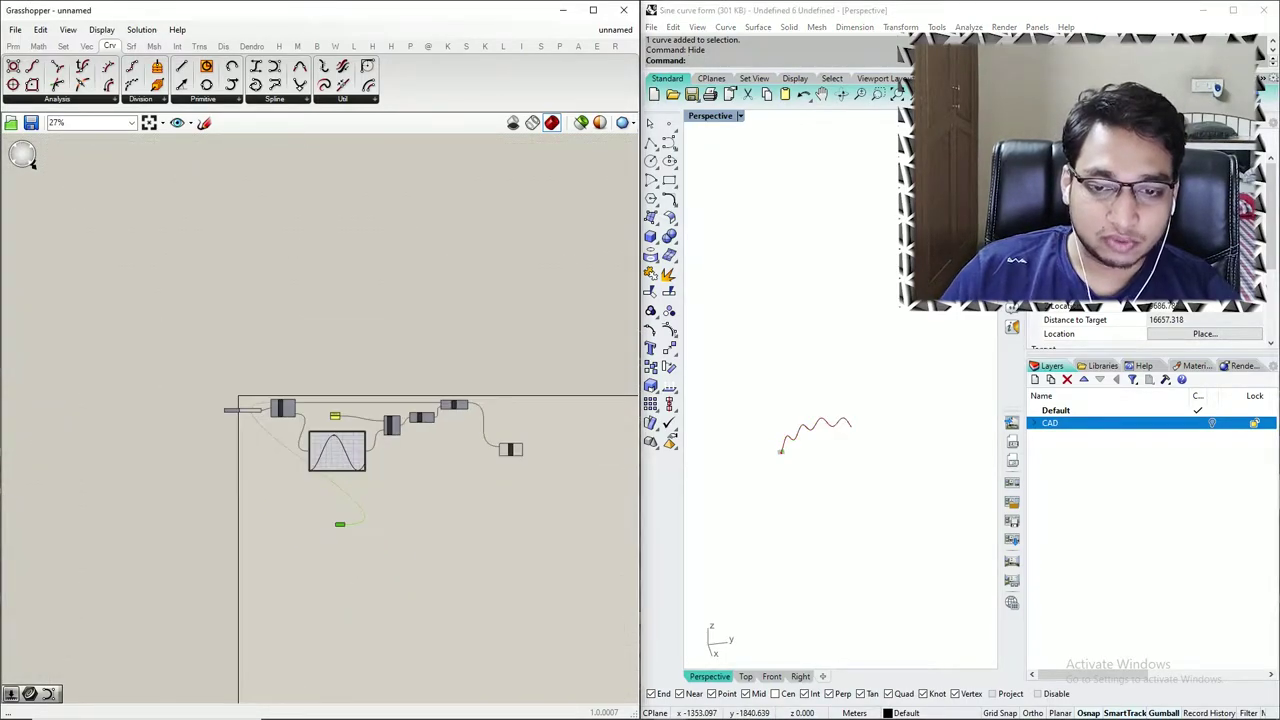
# - Add an Offset Curve component beside the Curve parameter and feed the Curve parameter into its Curve input
pyautogui.scroll(4, 486, 586)
pyautogui.doubleClick(333, 452)
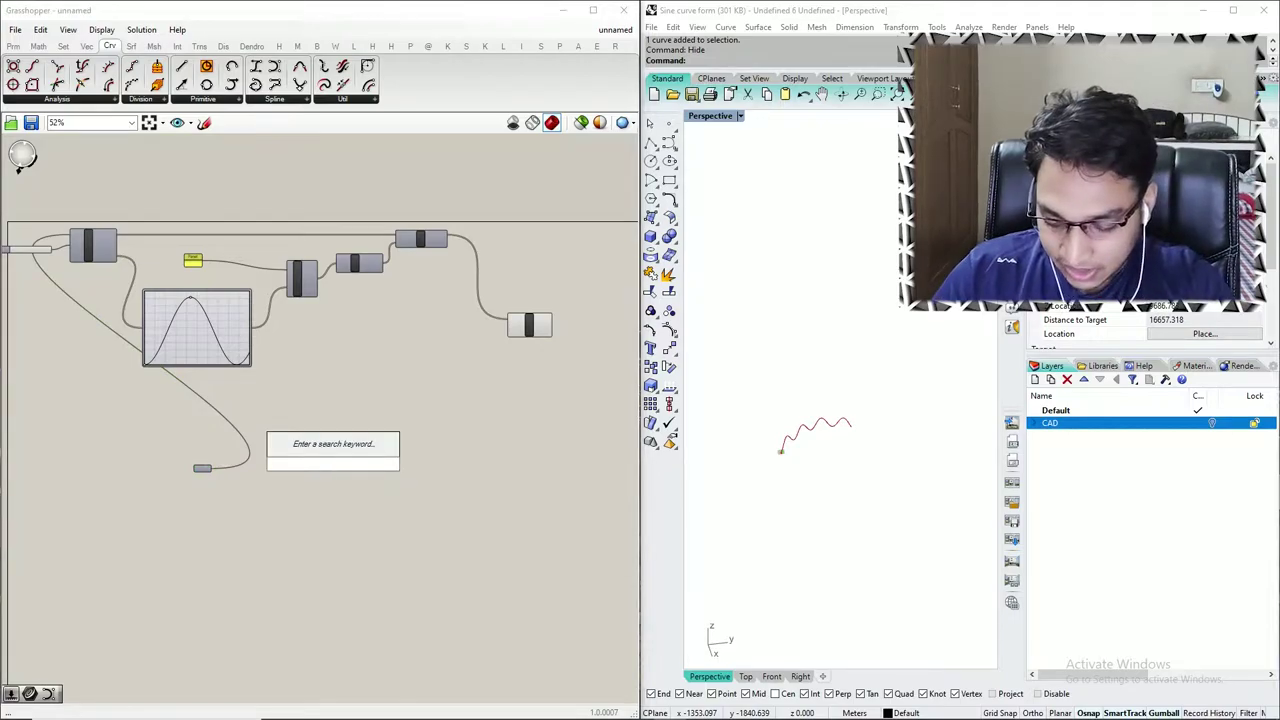
pyautogui.write('offs')
pyautogui.press('Return')
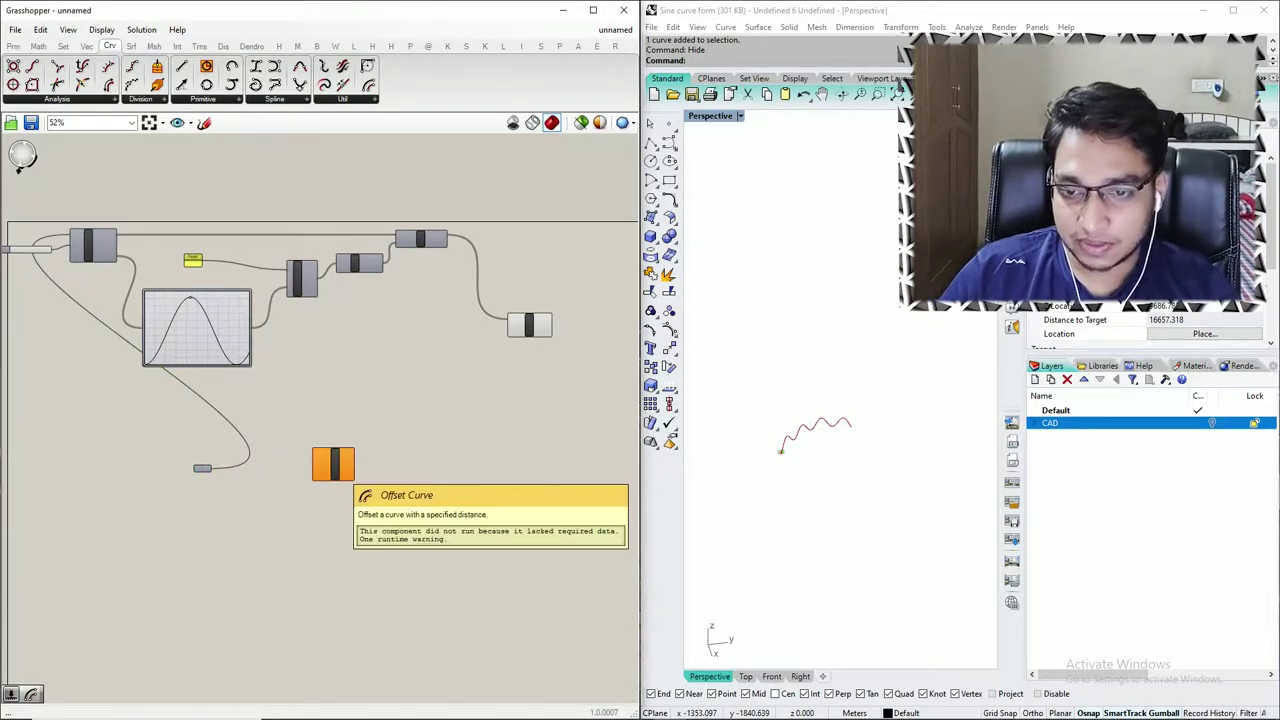
pyautogui.scroll(7, 325, 465)
pyautogui.moveTo(338, 468); pyautogui.dragTo(360, 496)
pyautogui.scroll(-3, 360, 496)
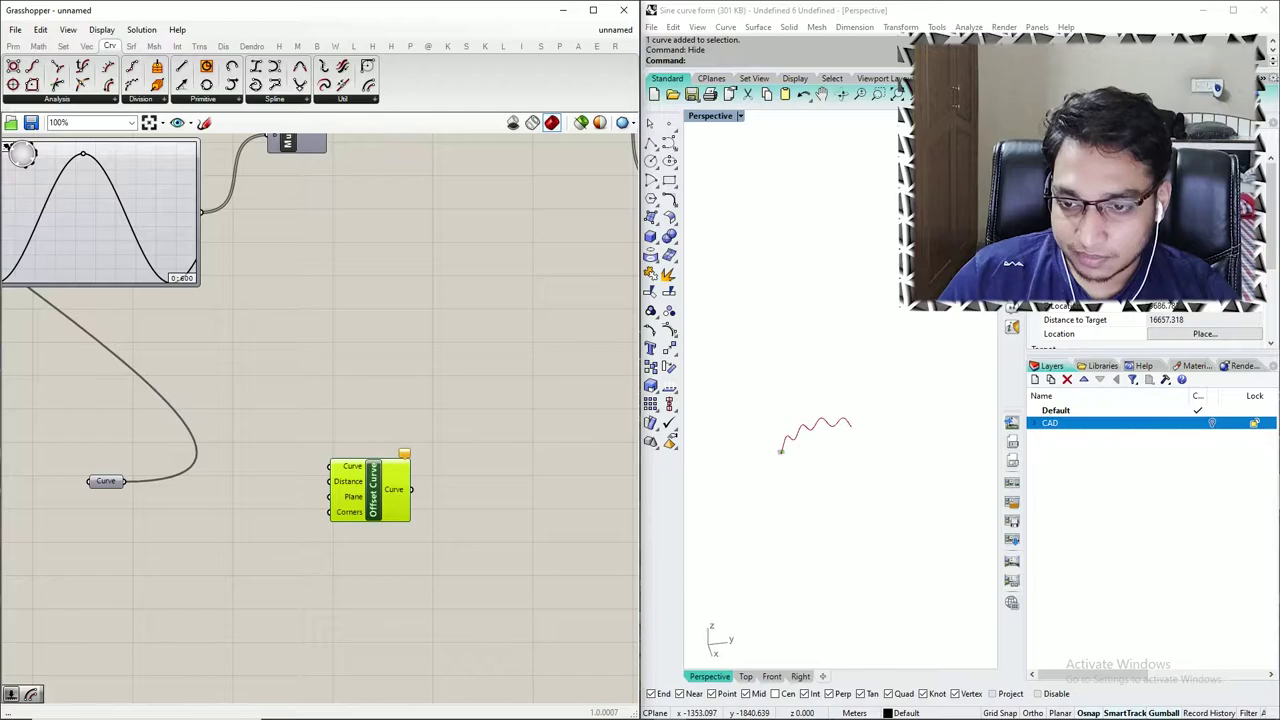
pyautogui.scroll(11, 880, 415)
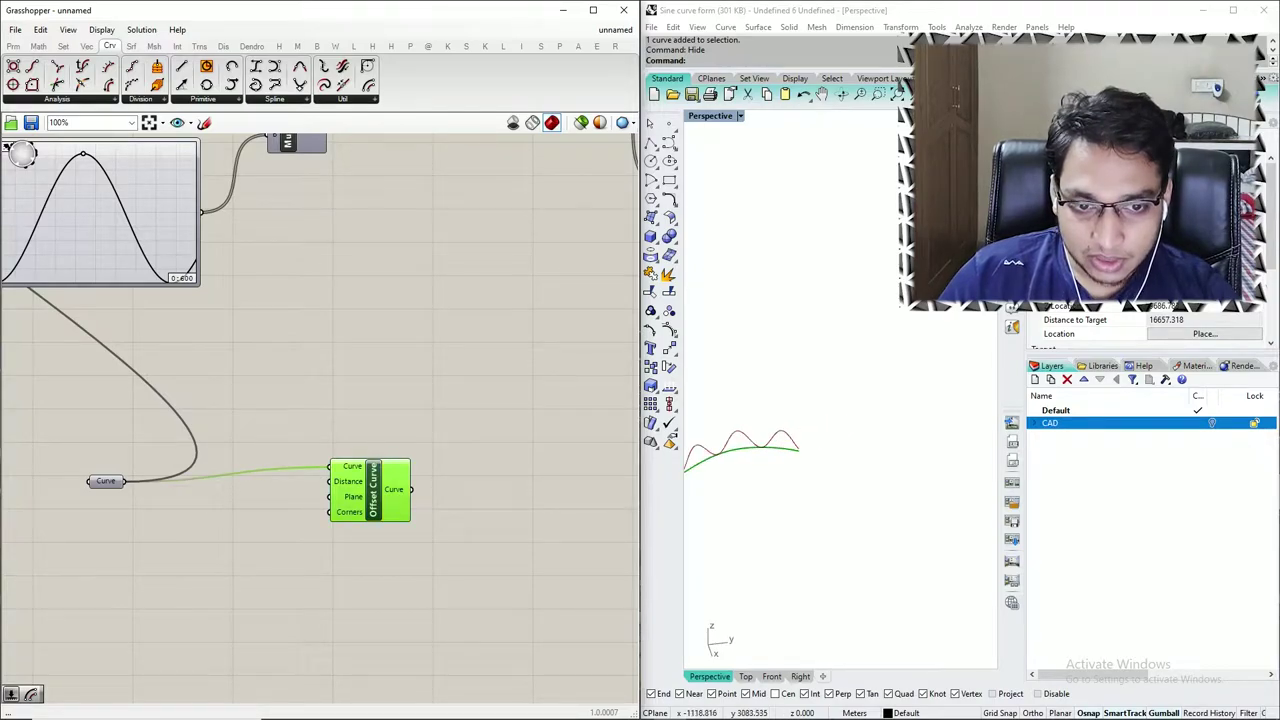
pyautogui.scroll(-10, 871, 425)
pyautogui.moveTo(850, 430)
pyautogui.mouseDown(button='right')
pyautogui.moveTo(920, 520)
pyautogui.moveTo(845, 425)
pyautogui.mouseUp(button='right')
pyautogui.scroll(2, 332, 470)
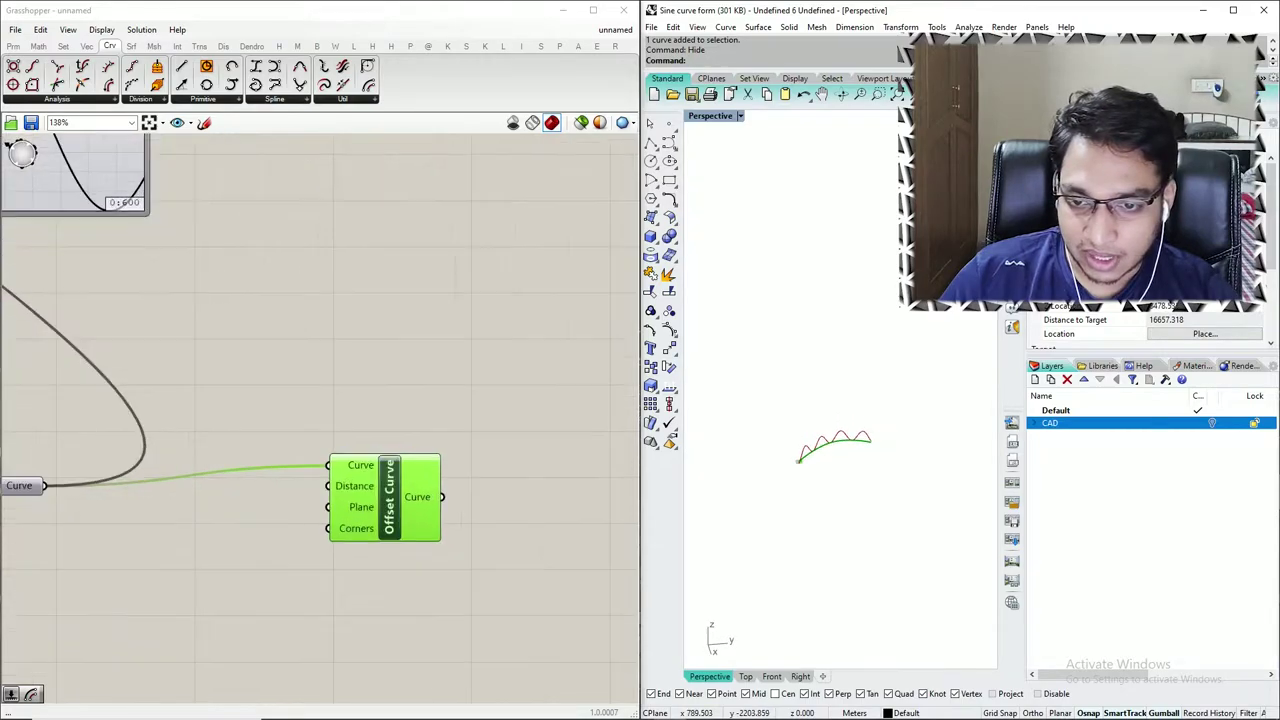
# - Add a number slider with a value of 10 and connect it to Offset Curve's Distance input
pyautogui.doubleClick(272, 530)
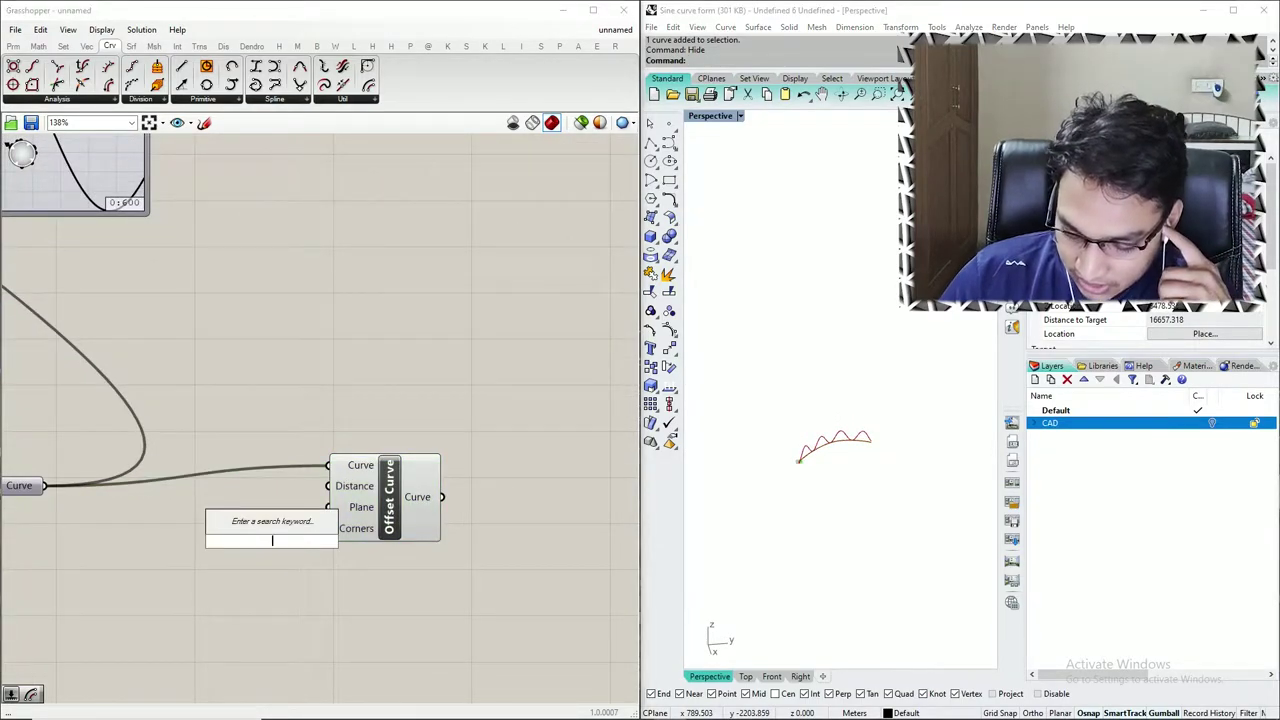
pyautogui.write('number slider')
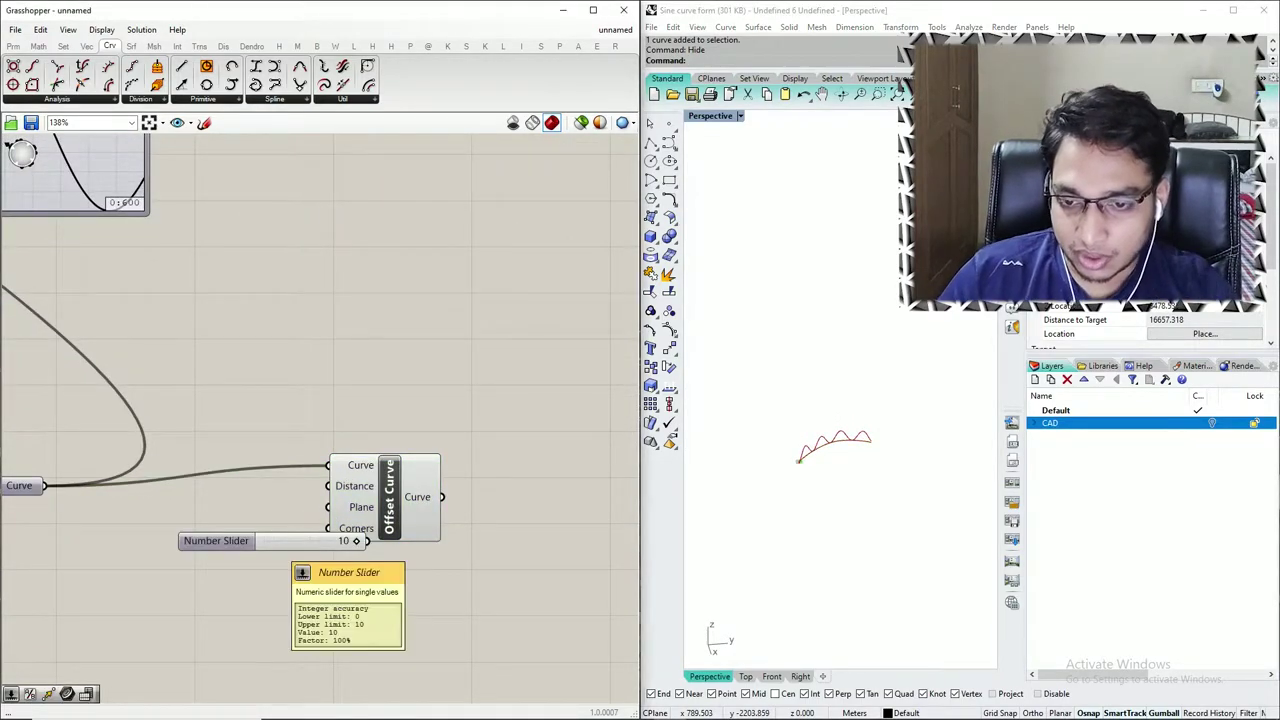
pyautogui.press('Return')
pyautogui.moveTo(389, 498); pyautogui.dragTo(451, 523)
pyautogui.doubleClick(240, 539)
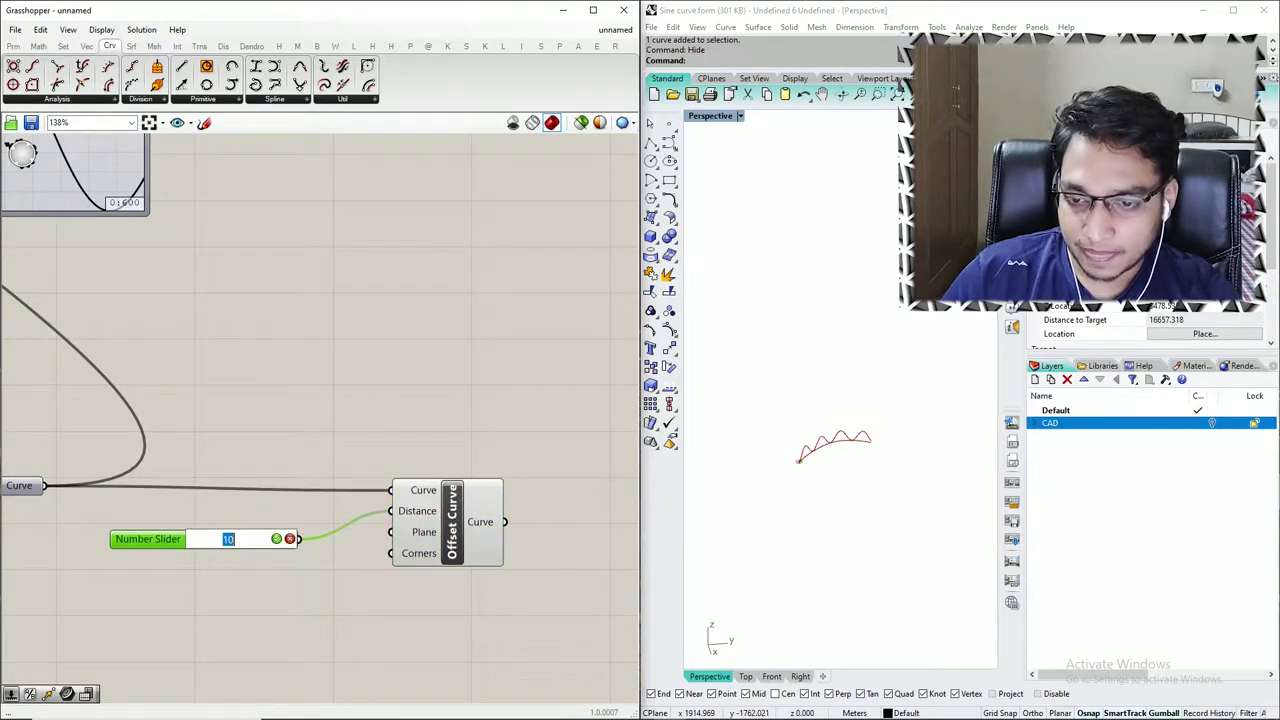
# - Add a panel containing 1000 and connect it to Offset Curve's Distance input in place of the number slider
pyautogui.doubleClick(286, 592)
pyautogui.write('"100')
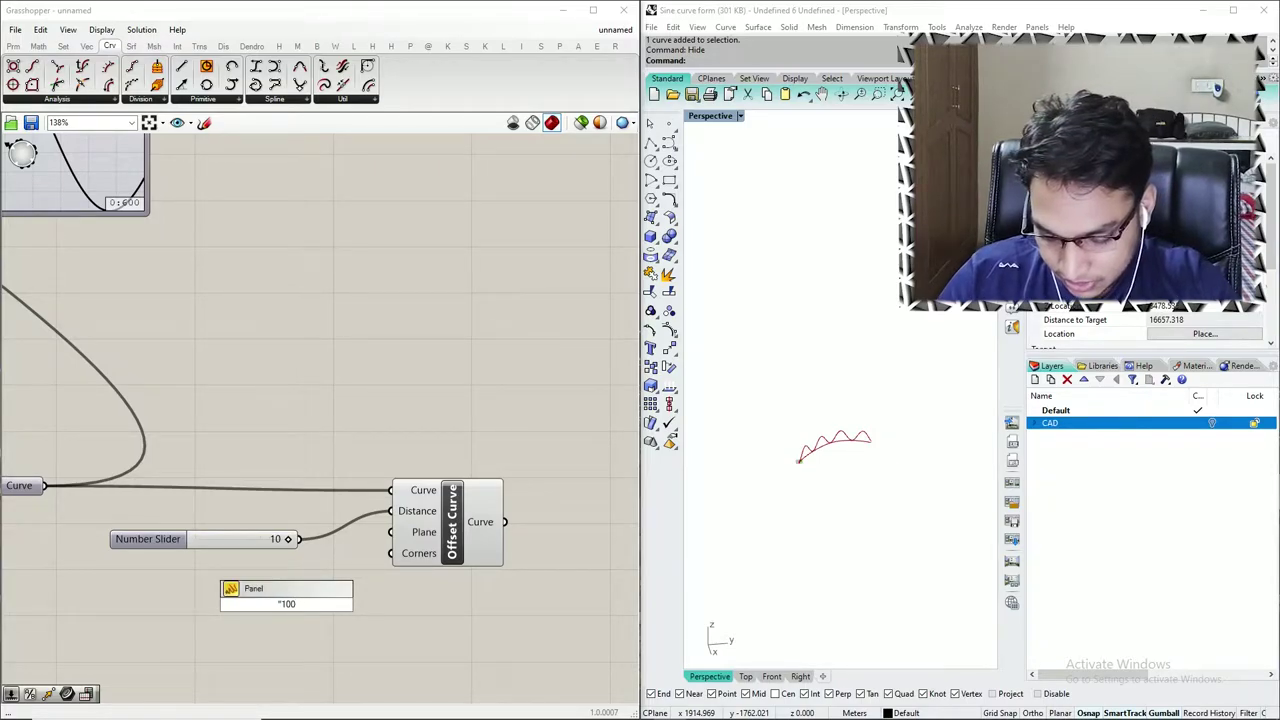
pyautogui.write('100')
pyautogui.press('Return')
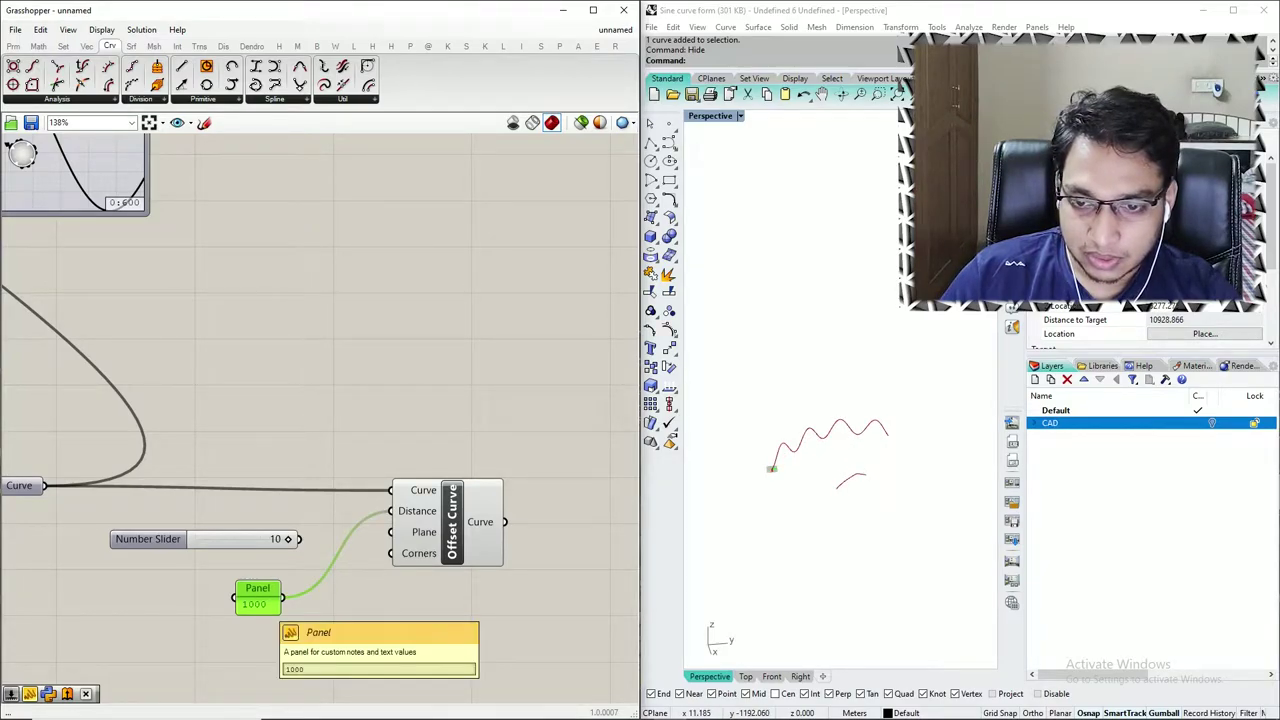
# - Add a Negative component fed by the 1000 panel and connect its result to Offset Curve's Distance input alongside the panel
pyautogui.doubleClick(306, 621)
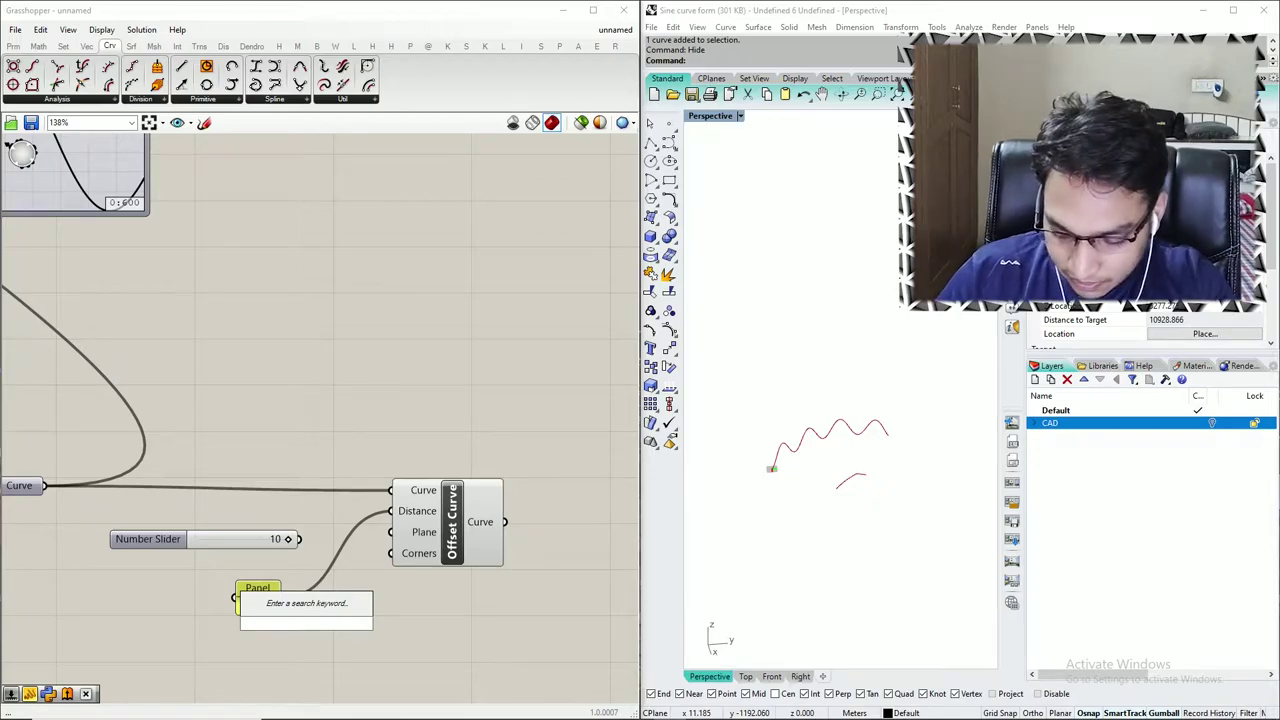
pyautogui.write('negat')
pyautogui.press('Return')
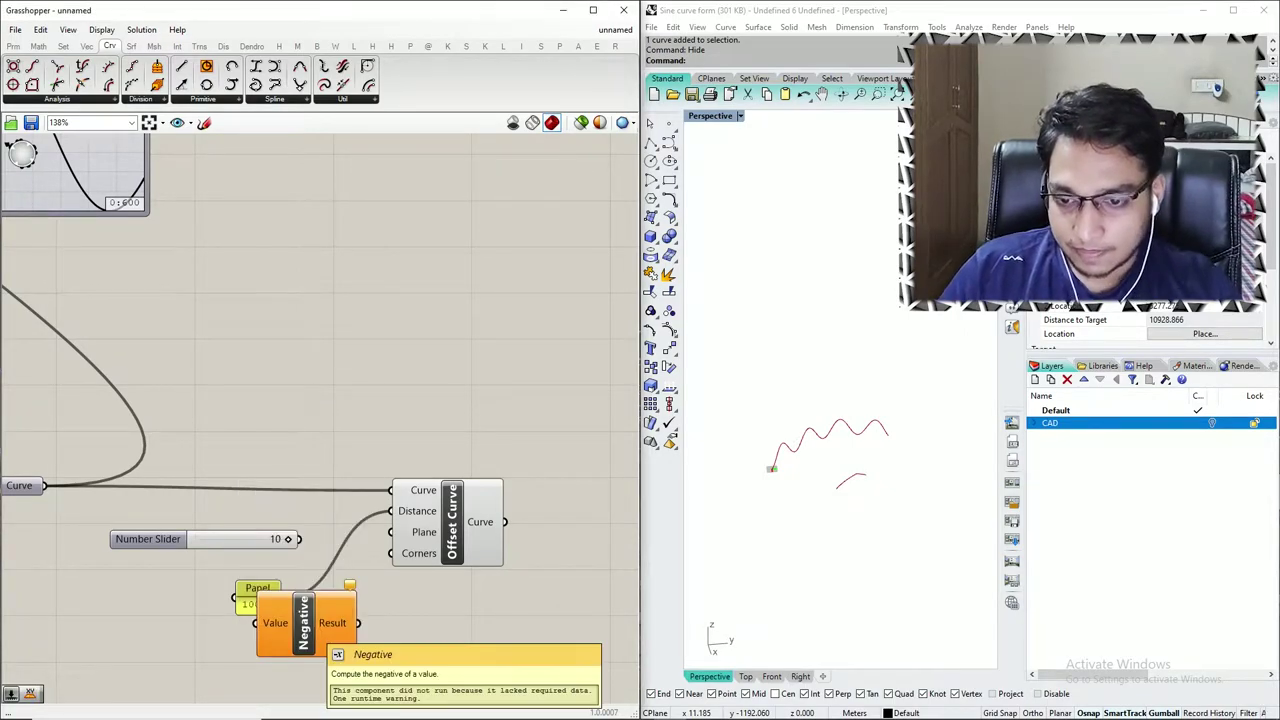
pyautogui.moveTo(256, 588); pyautogui.dragTo(112, 555)
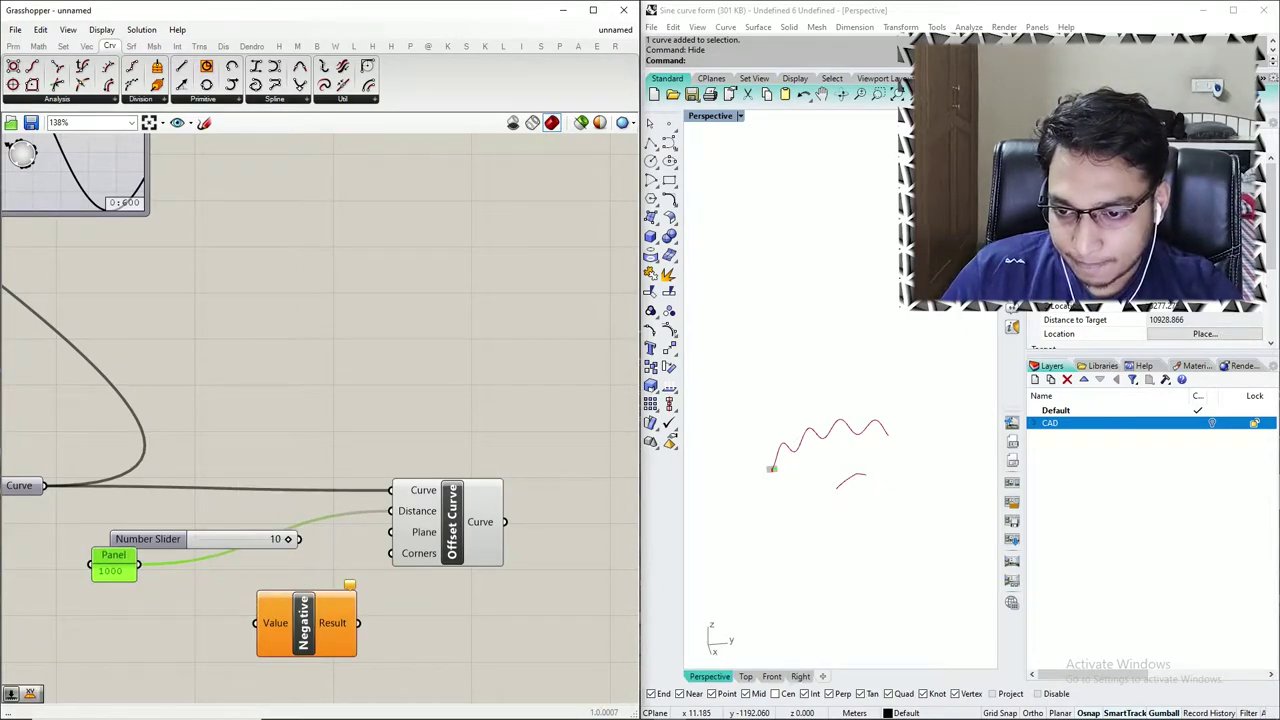
pyautogui.moveTo(235, 613); pyautogui.dragTo(256, 623)
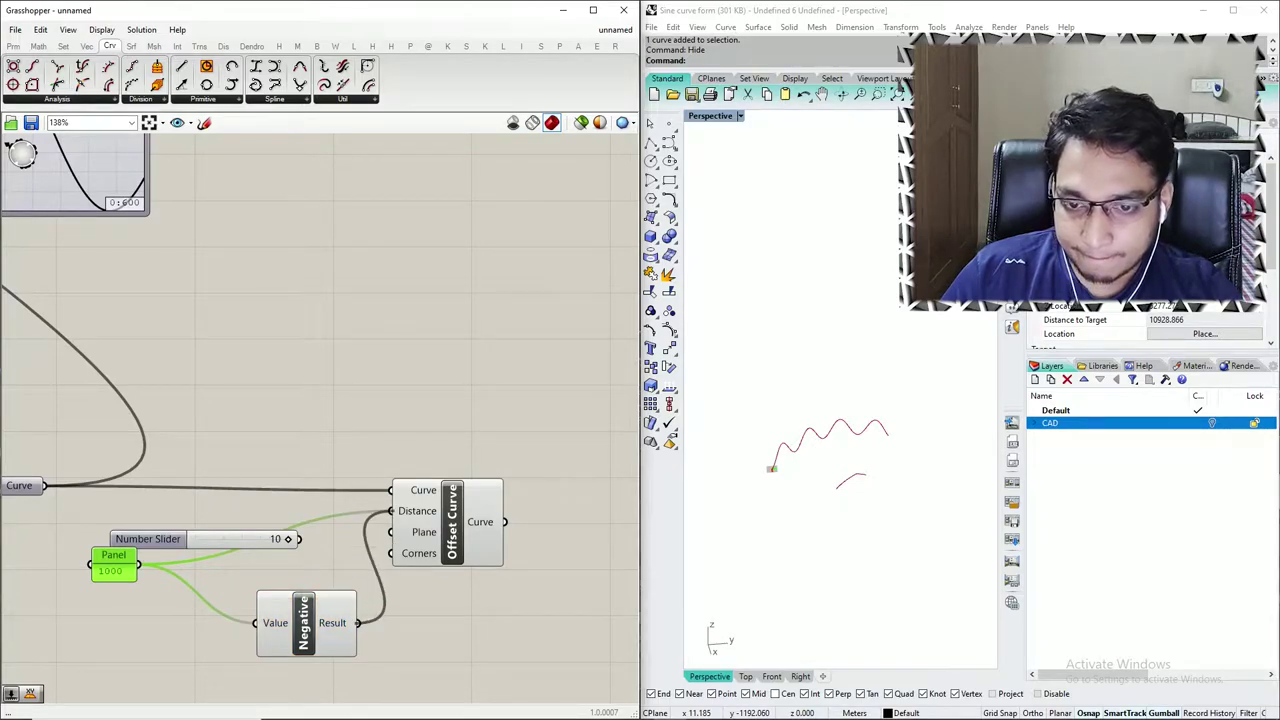
# - Disconnect the 1000 panel from Offset Curve's Distance input, leaving only the Negative result, and delete the unused number slider
pyautogui.scroll(-8, 862, 433)
pyautogui.moveTo(862, 433); pyautogui.dragTo(895, 438, button='right')
pyautogui.moveTo(114, 556); pyautogui.dragTo(123, 577)
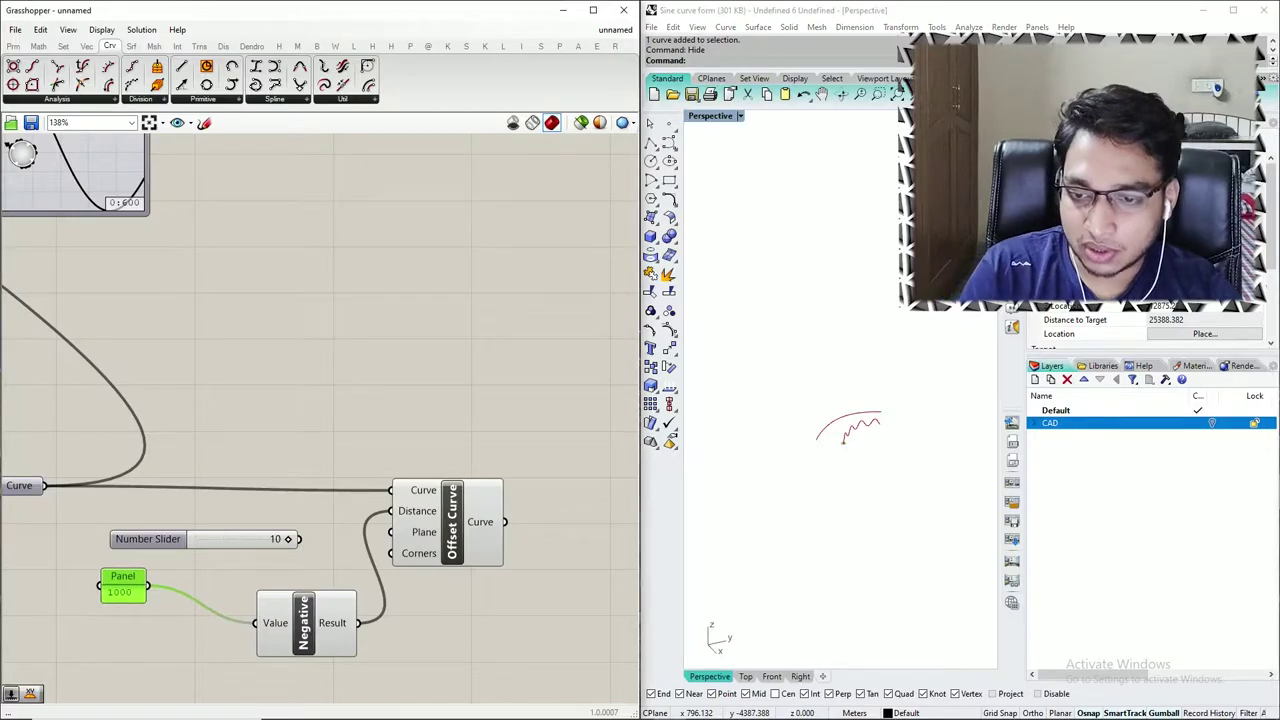
pyautogui.click(148, 539)
pyautogui.press('Delete')
pyautogui.moveTo(304, 623); pyautogui.dragTo(282, 539)
pyautogui.moveTo(121, 592); pyautogui.dragTo(161, 546)
# - Set the panel feeding the Negative component to 450
pyautogui.doubleClick(161, 547)
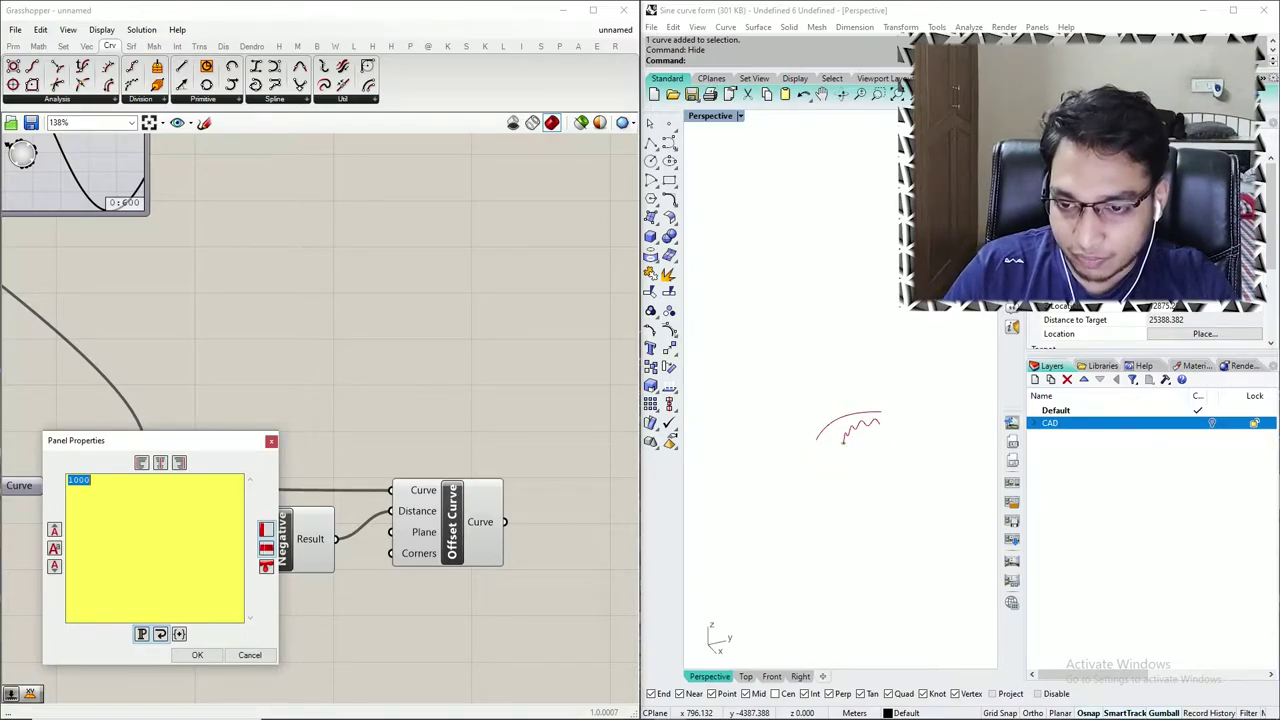
pyautogui.click(197, 655)
pyautogui.scroll(9, 882, 392)
pyautogui.scroll(-2, 882, 392)
pyautogui.moveTo(880, 400); pyautogui.dragTo(835, 400, button='right')
pyautogui.scroll(-5, 287, 482)
pyautogui.moveTo(359, 500); pyautogui.dragTo(369, 495)
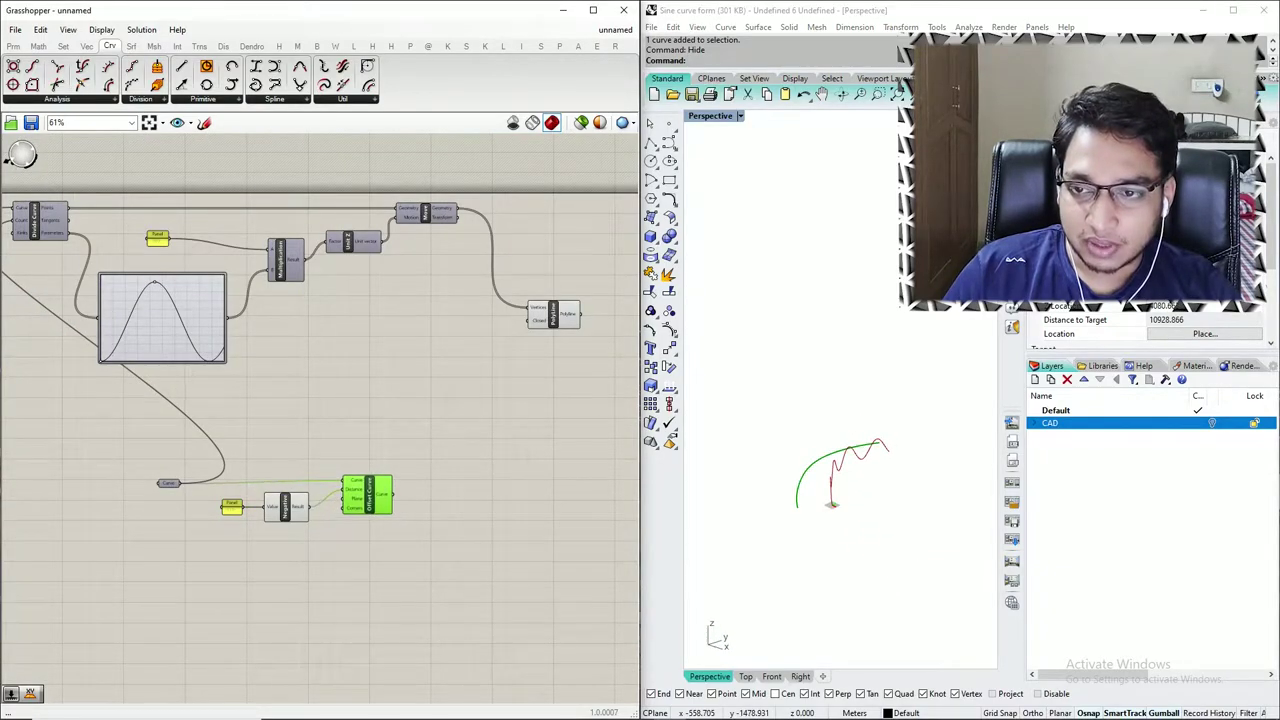
# - Duplicate the Divide Curve through PolyLine chain beside Offset Curve and feed Offset Curve's output into the copied Divide Curve's Curve input
pyautogui.scroll(-2, 266, 419)
pyautogui.scroll(5, 118, 288)
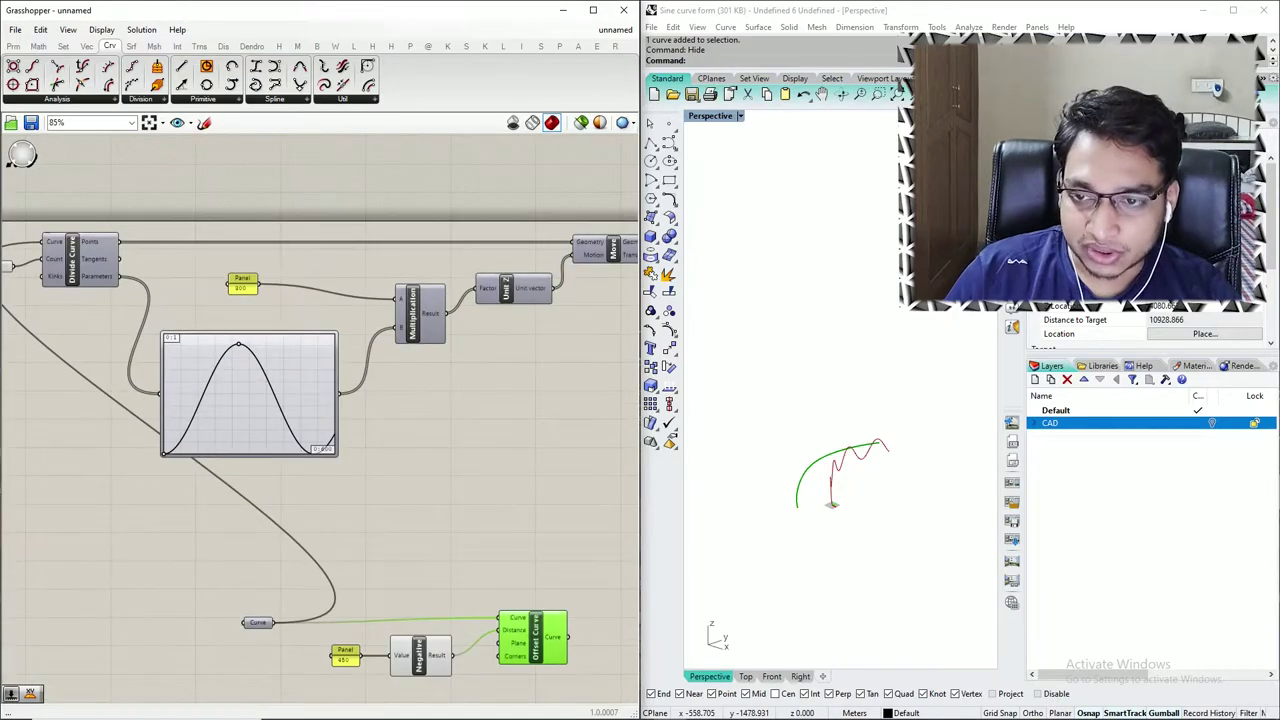
pyautogui.scroll(-3, 102, 266)
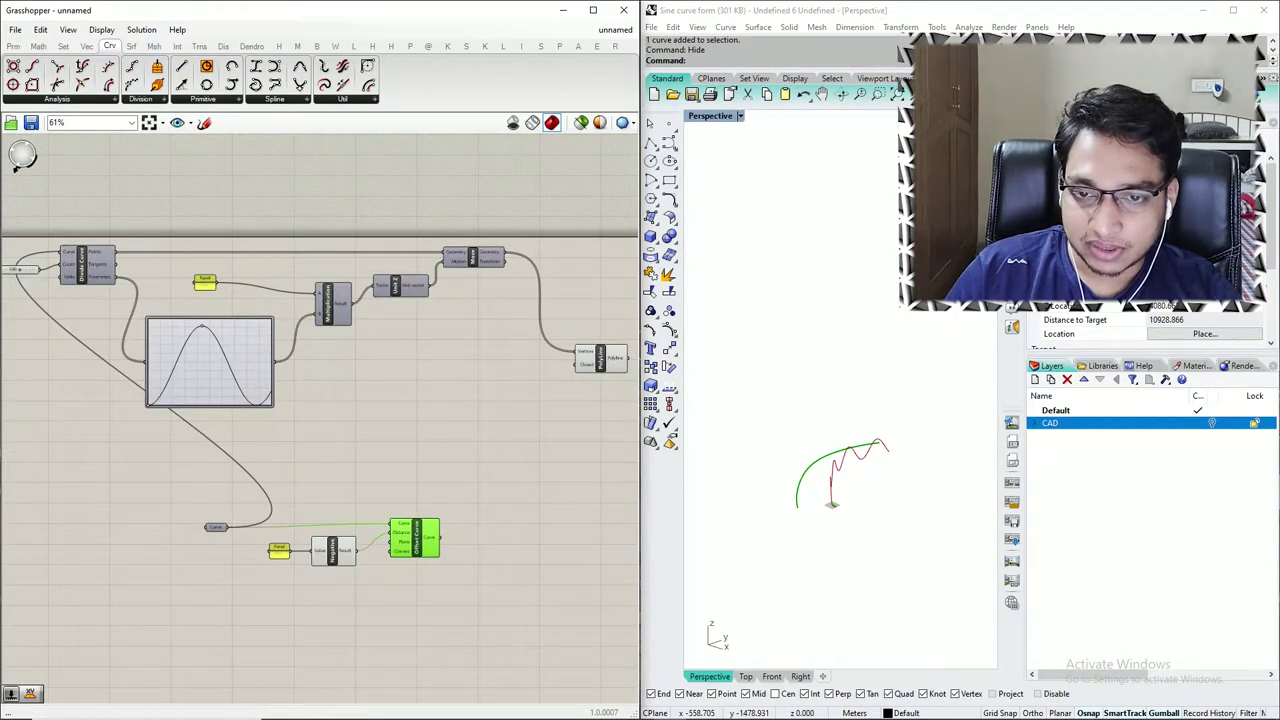
pyautogui.scroll(-2, 490, 304)
pyautogui.scroll(3, 545, 357)
pyautogui.scroll(-2, 545, 355)
pyautogui.moveTo(597, 213); pyautogui.dragTo(153, 333)
pyautogui.scroll(-4, 98, 310)
pyautogui.moveTo(118, 284); pyautogui.dragTo(306, 414)
pyautogui.press('alt')
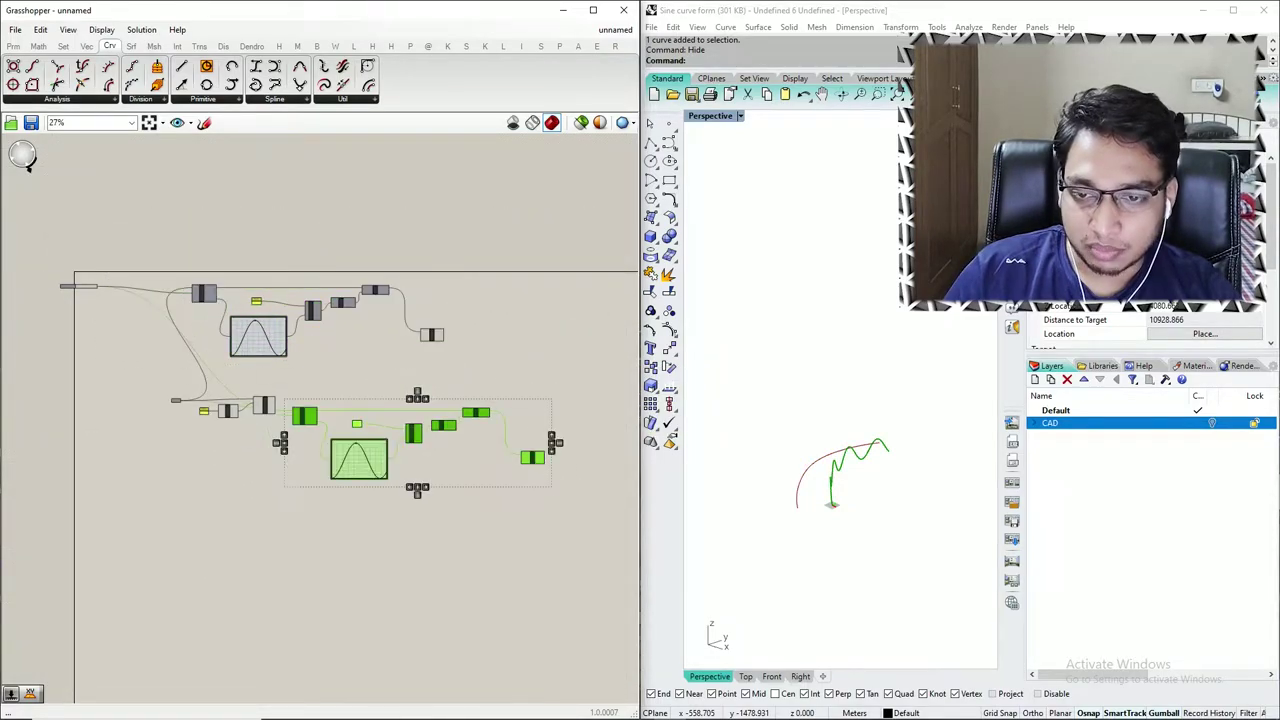
pyautogui.scroll(7, 251, 407)
pyautogui.scroll(-4, 166, 362)
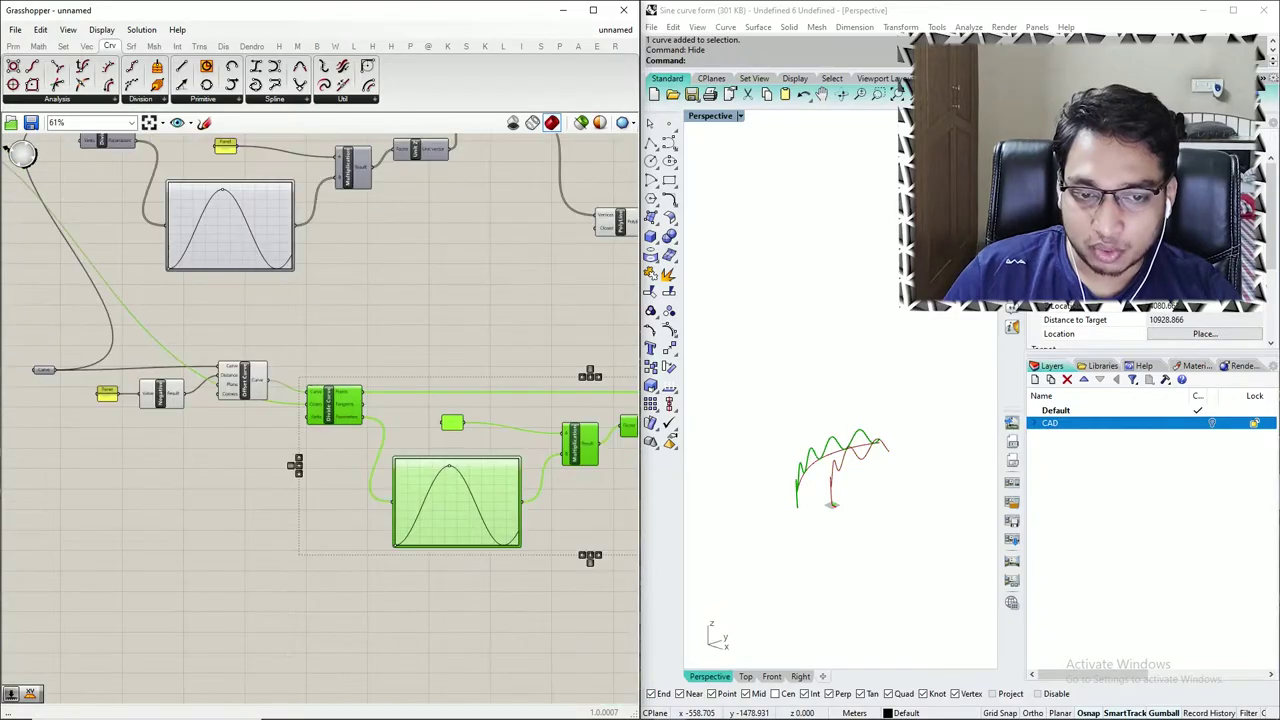
# - Turn off the preview of the offset curve chain's components, leaving only its final PolyLine previewed
pyautogui.scroll(-8, 832, 388)
pyautogui.scroll(12, 830, 421)
pyautogui.scroll(-3, 830, 421)
pyautogui.moveTo(832, 421); pyautogui.dragTo(751, 453, button='right')
pyautogui.scroll(-5, 318, 411)
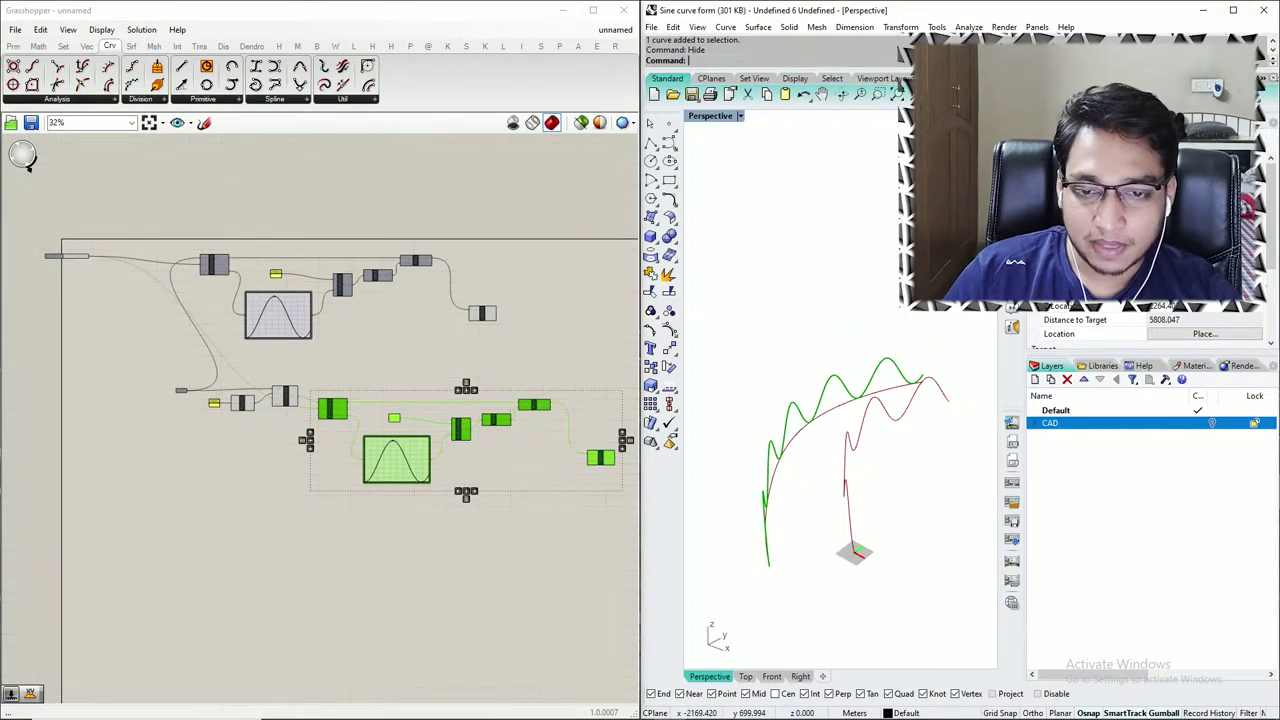
pyautogui.click(500, 541)
pyautogui.moveTo(505, 546); pyautogui.dragTo(192, 385)
pyautogui.middleClick(389, 451)
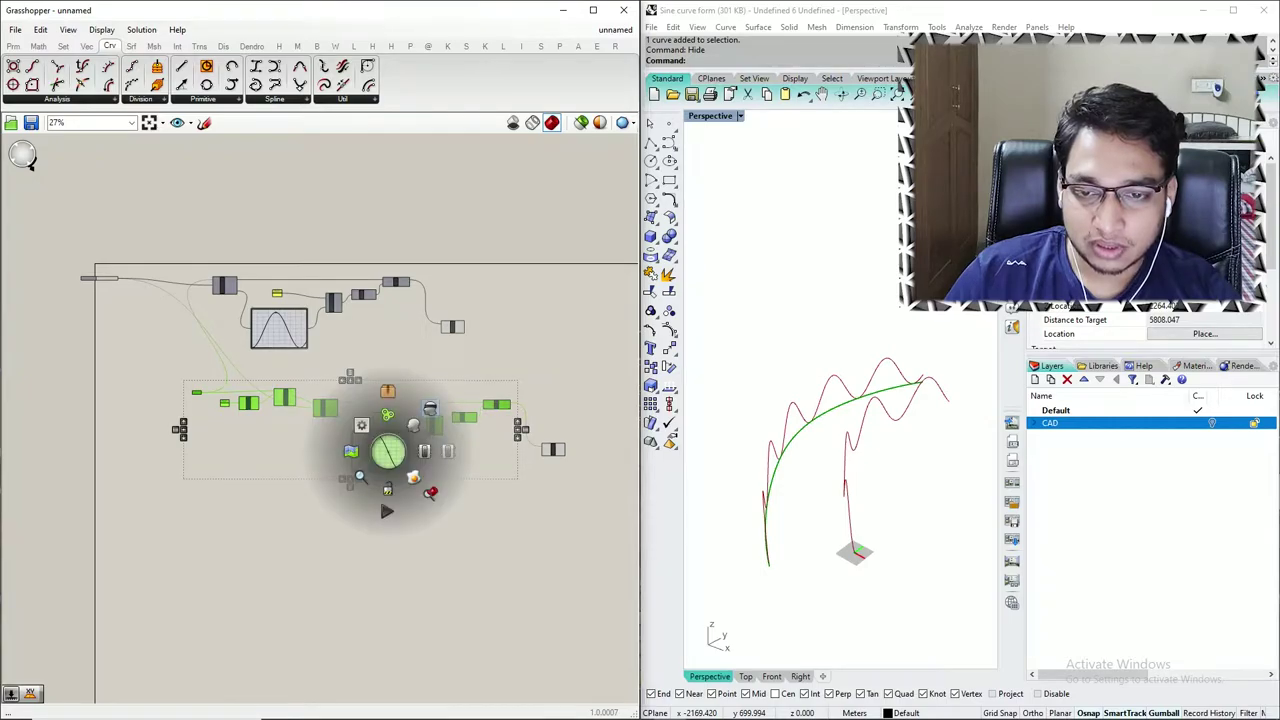
pyautogui.click(430, 408)
pyautogui.click(200, 462)
# - Identify the original PolyLine component and place it directly above the copied PolyLine at the end of the lower chain
pyautogui.scroll(-3, 198, 459)
pyautogui.scroll(3, 512, 444)
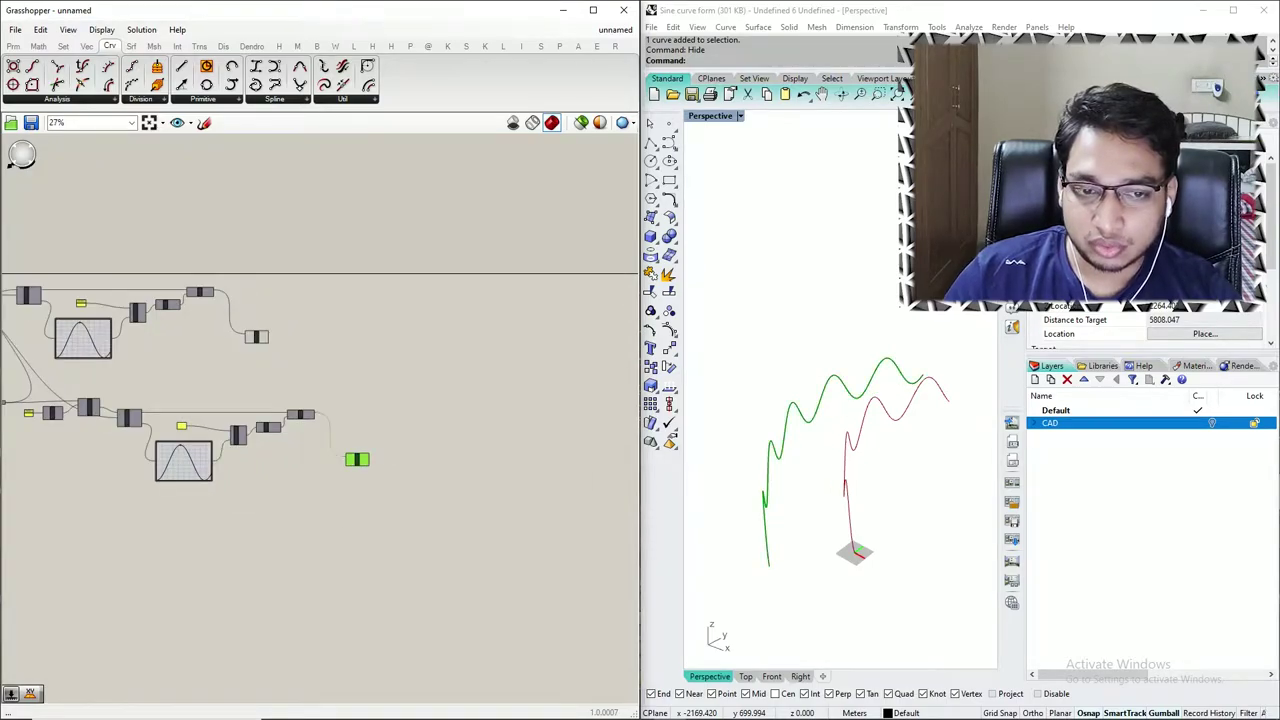
pyautogui.click(257, 337)
pyautogui.scroll(-5, 883, 412)
pyautogui.moveTo(885, 482)
pyautogui.mouseDown(button='right')
pyautogui.moveTo(872, 420)
pyautogui.moveTo(805, 415)
pyautogui.moveTo(912, 485)
pyautogui.moveTo(870, 500)
pyautogui.moveTo(815, 425)
pyautogui.moveTo(915, 455)
pyautogui.moveTo(895, 470)
pyautogui.mouseUp(button='right')
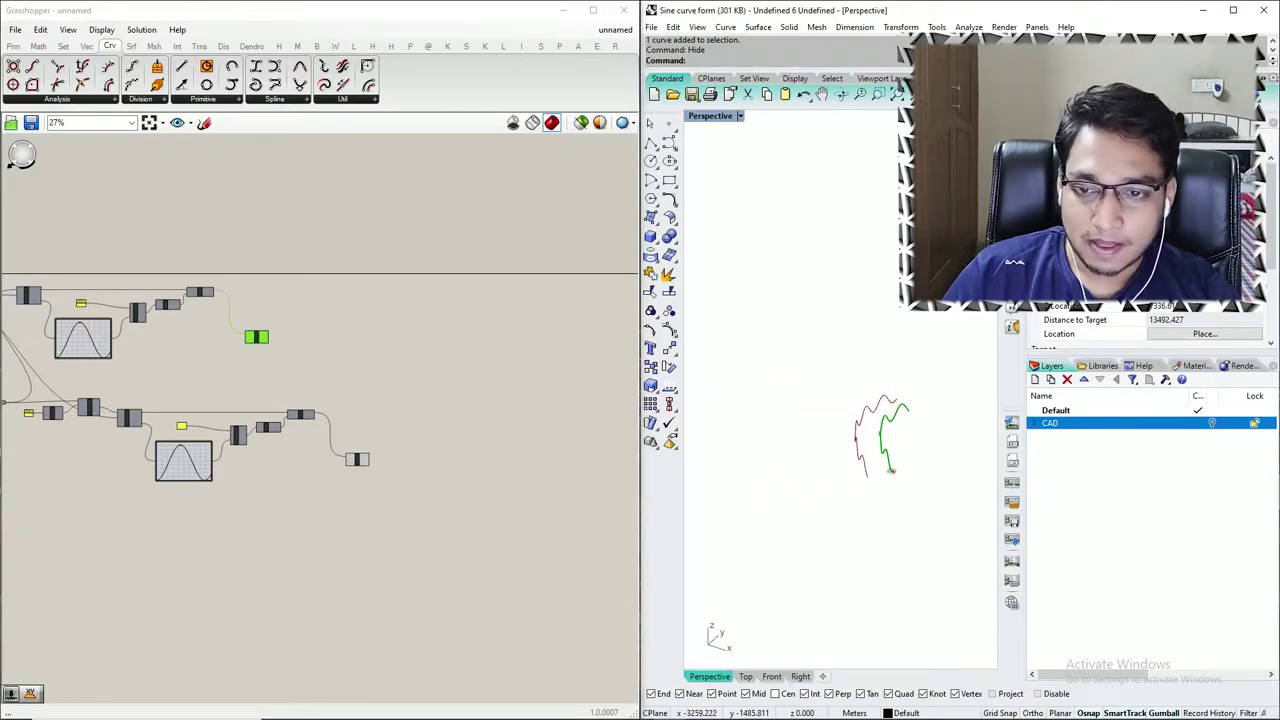
pyautogui.moveTo(256, 336); pyautogui.dragTo(372, 420)
pyautogui.scroll(7, 374, 459)
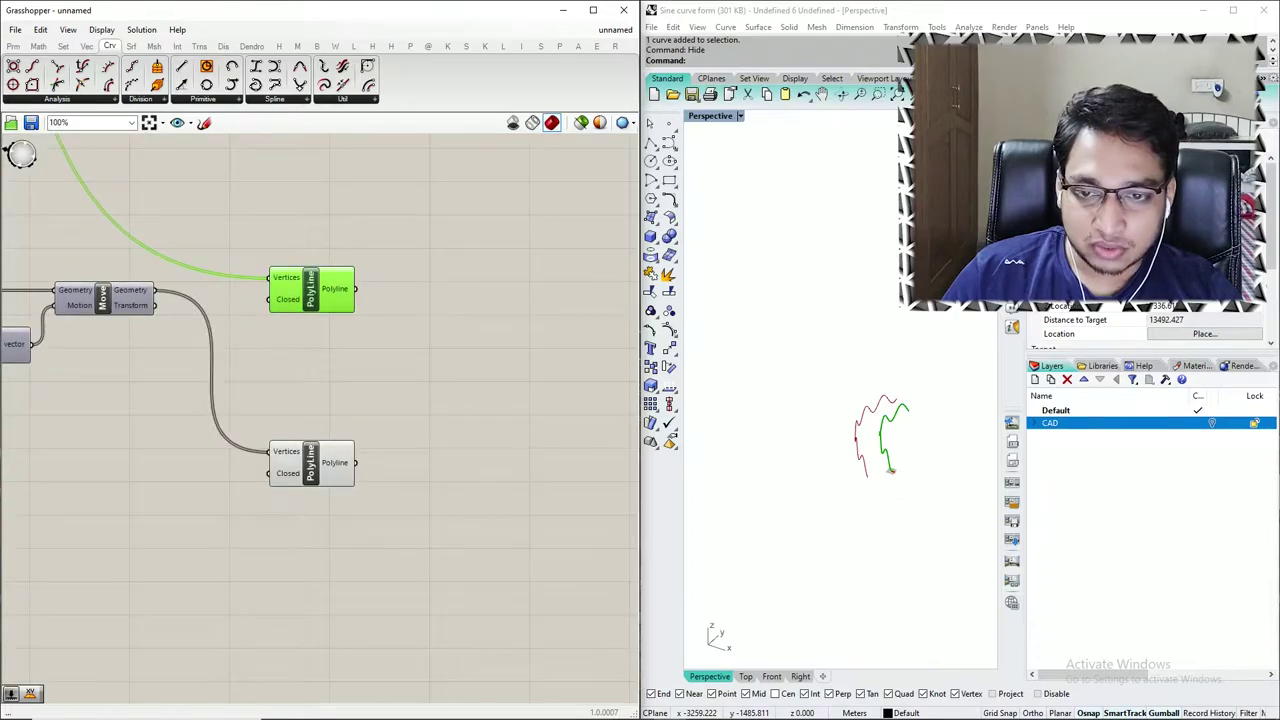
pyautogui.scroll(-1, 243, 384)
pyautogui.doubleClick(422, 364)
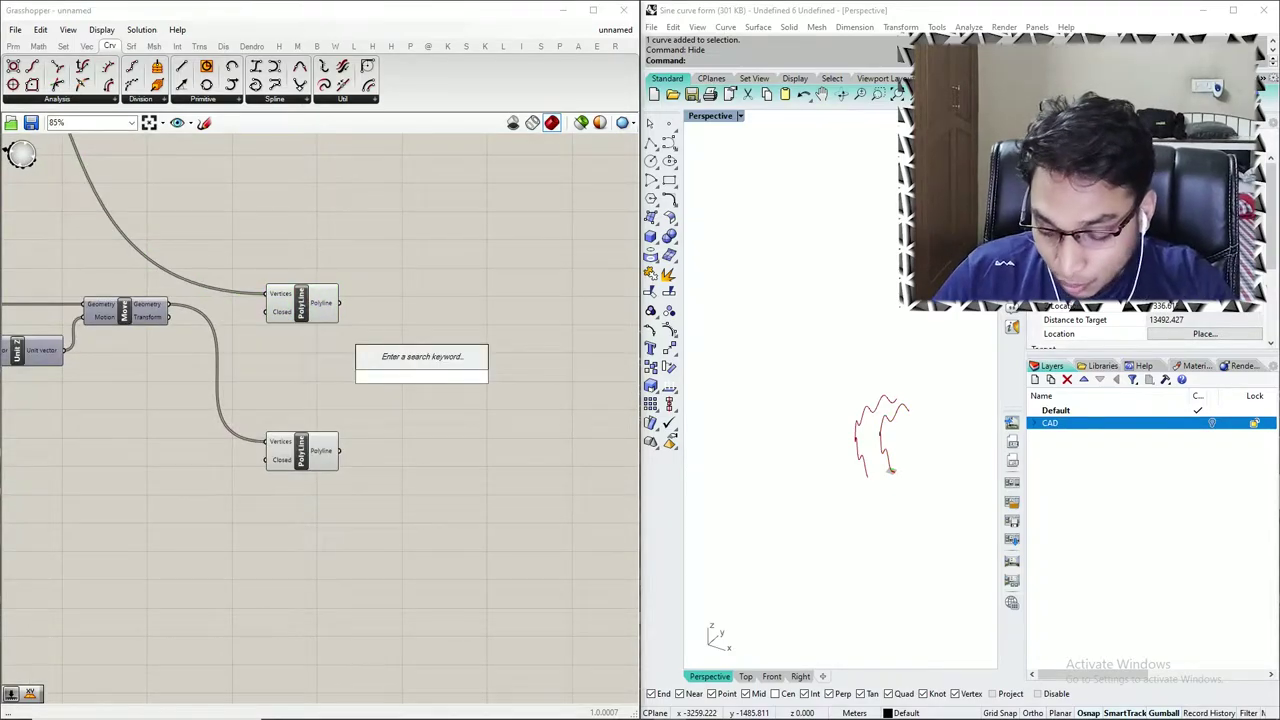
pyautogui.write('sweep')
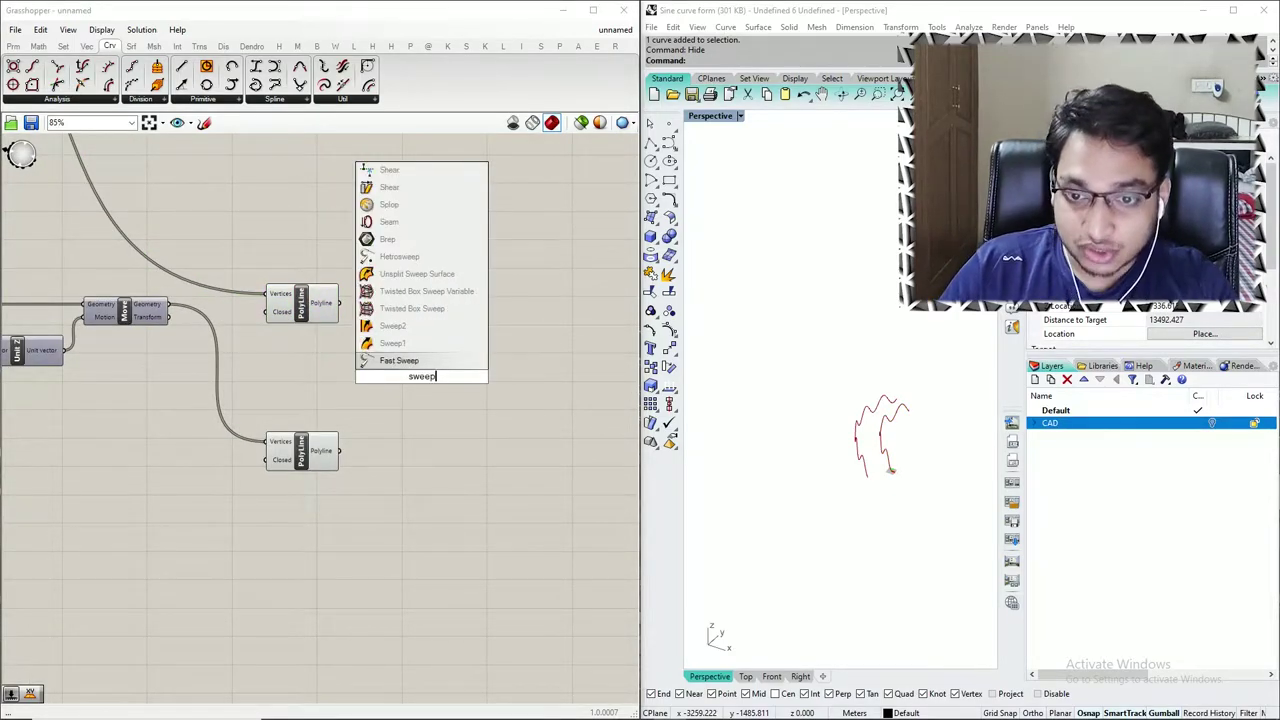
pyautogui.press('Up')
pyautogui.press('Up')
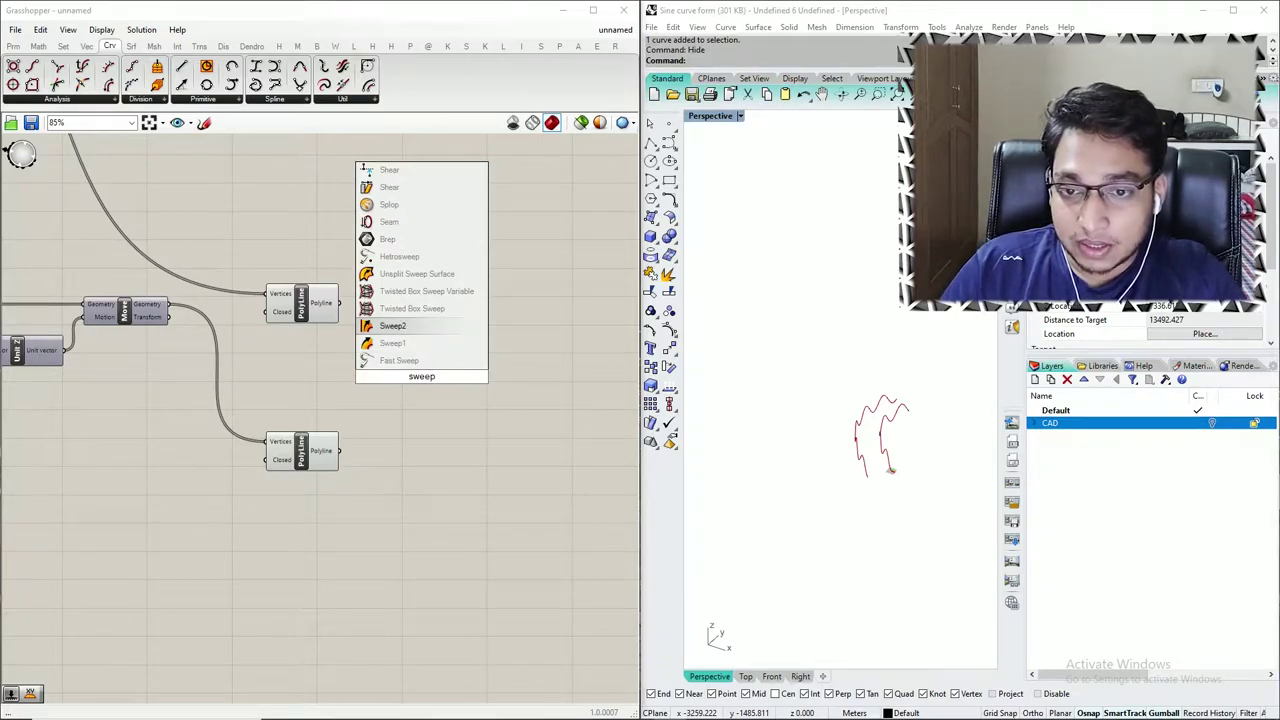
pyautogui.press('Down')
pyautogui.press('Down')
pyautogui.press('Return')
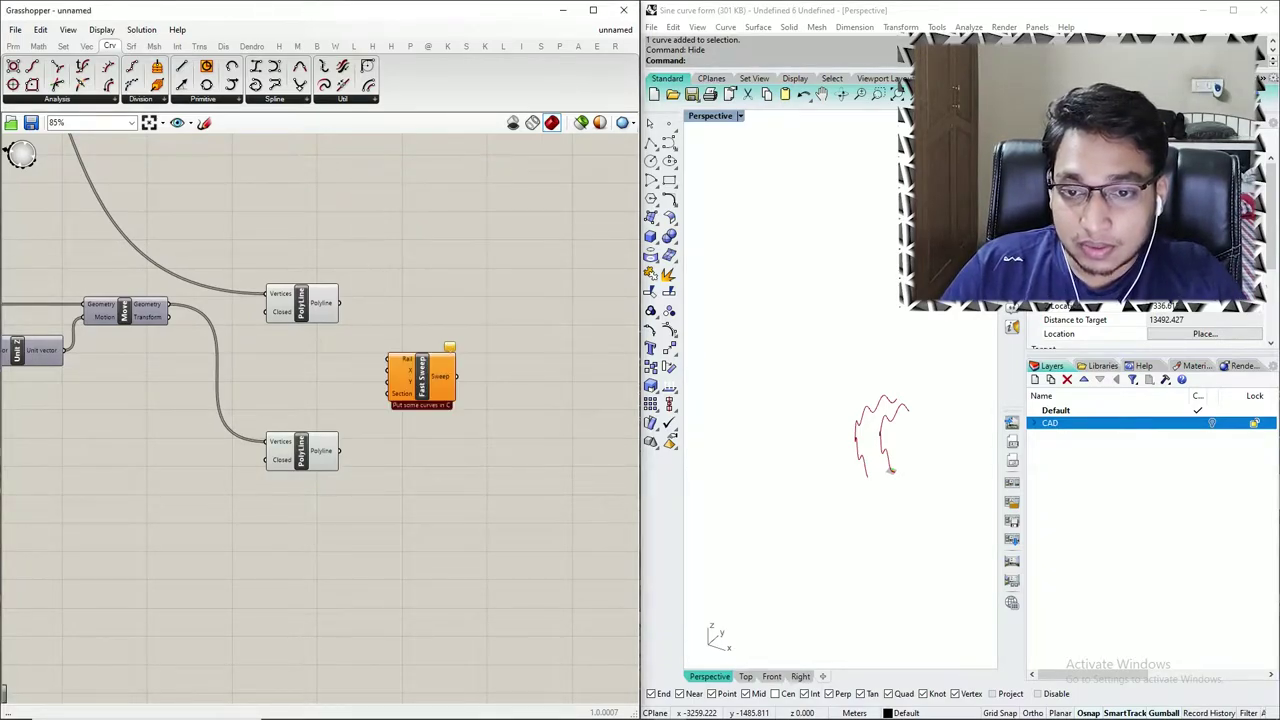
pyautogui.click(422, 376)
pyautogui.press('Delete')
pyautogui.doubleClick(421, 377)
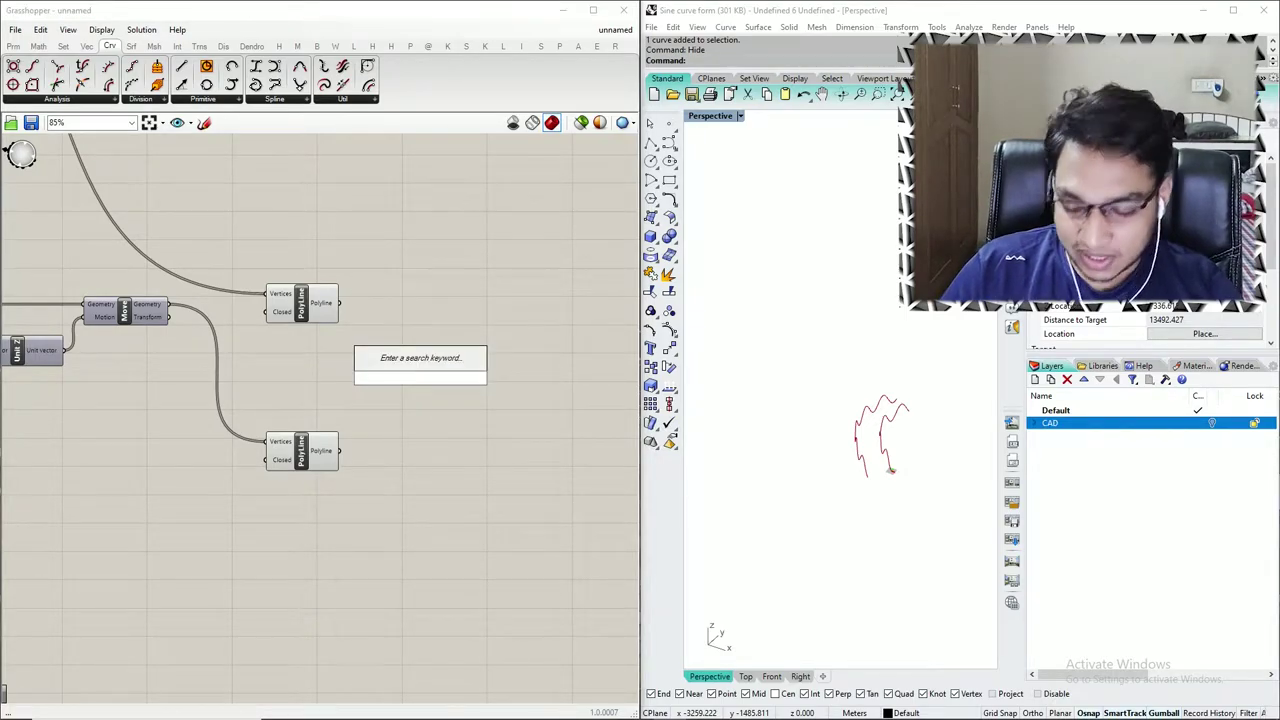
pyautogui.press('Escape')
# - Add an End Points component below the base Curve parameter and feed that Curve into its Curve input
pyautogui.scroll(-5, 475, 423)
pyautogui.scroll(2, 131, 382)
pyautogui.scroll(6, 127, 383)
pyautogui.scroll(-5, 156, 388)
pyautogui.scroll(3, 82, 376)
pyautogui.scroll(-4, 602, 484)
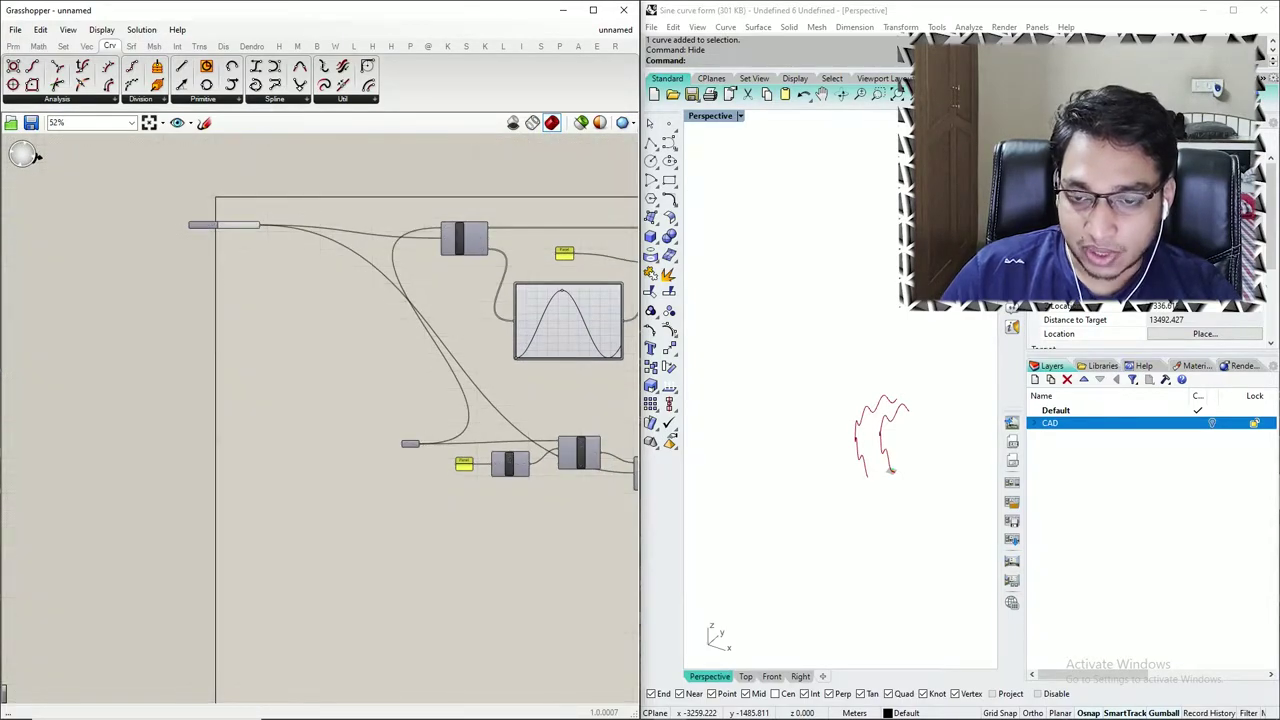
pyautogui.doubleClick(345, 542)
pyautogui.write('end')
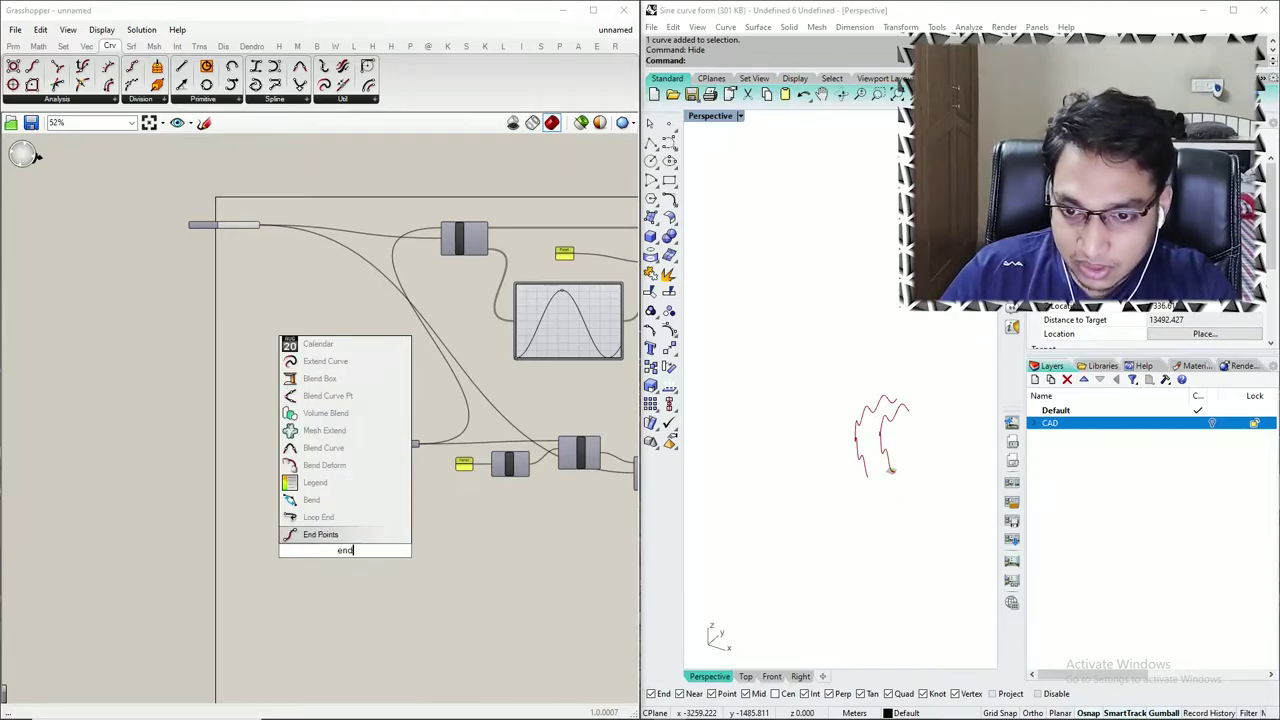
pyautogui.press('Return')
pyautogui.moveTo(345, 552); pyautogui.dragTo(414, 563)
pyautogui.scroll(6, 424, 481)
pyautogui.moveTo(392, 389); pyautogui.dragTo(342, 541)
# - Connect Offset Curve's output to the End Points component's Curve input alongside the base curve
pyautogui.scroll(-4, 254, 416)
pyautogui.scroll(-5, 344, 557)
pyautogui.scroll(4, 267, 378)
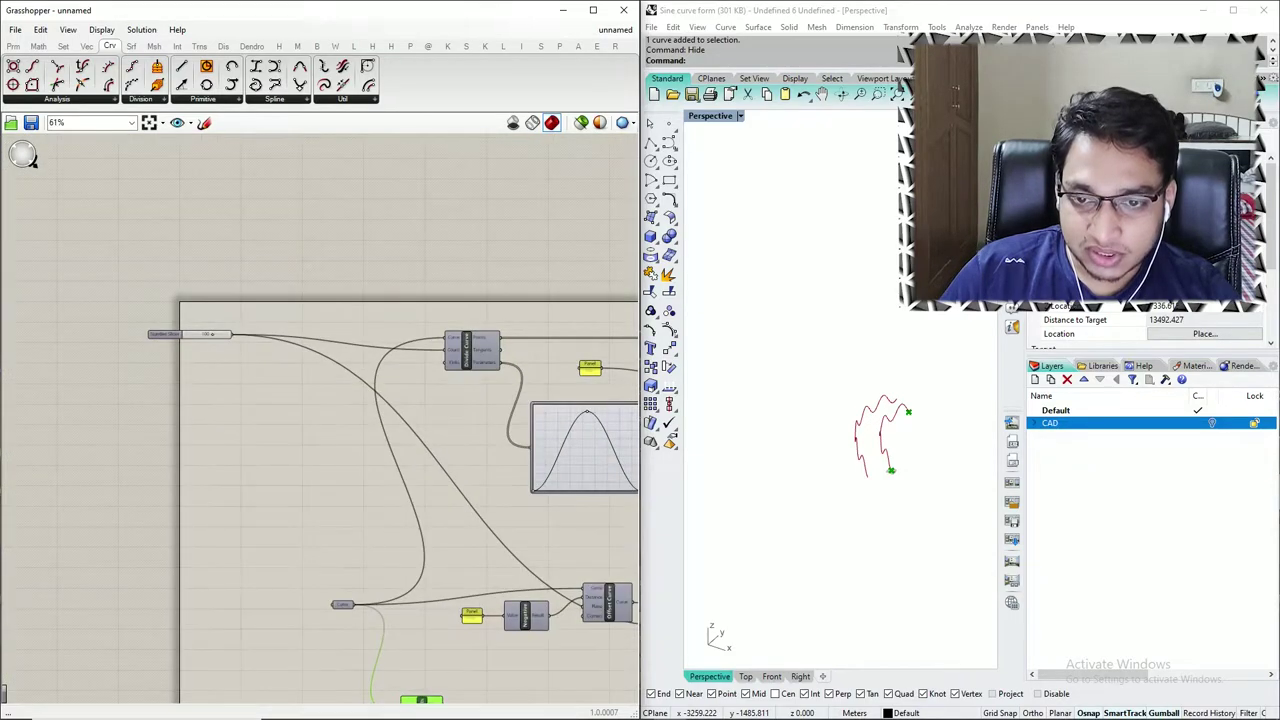
pyautogui.scroll(-2, 376, 333)
pyautogui.scroll(4, 428, 368)
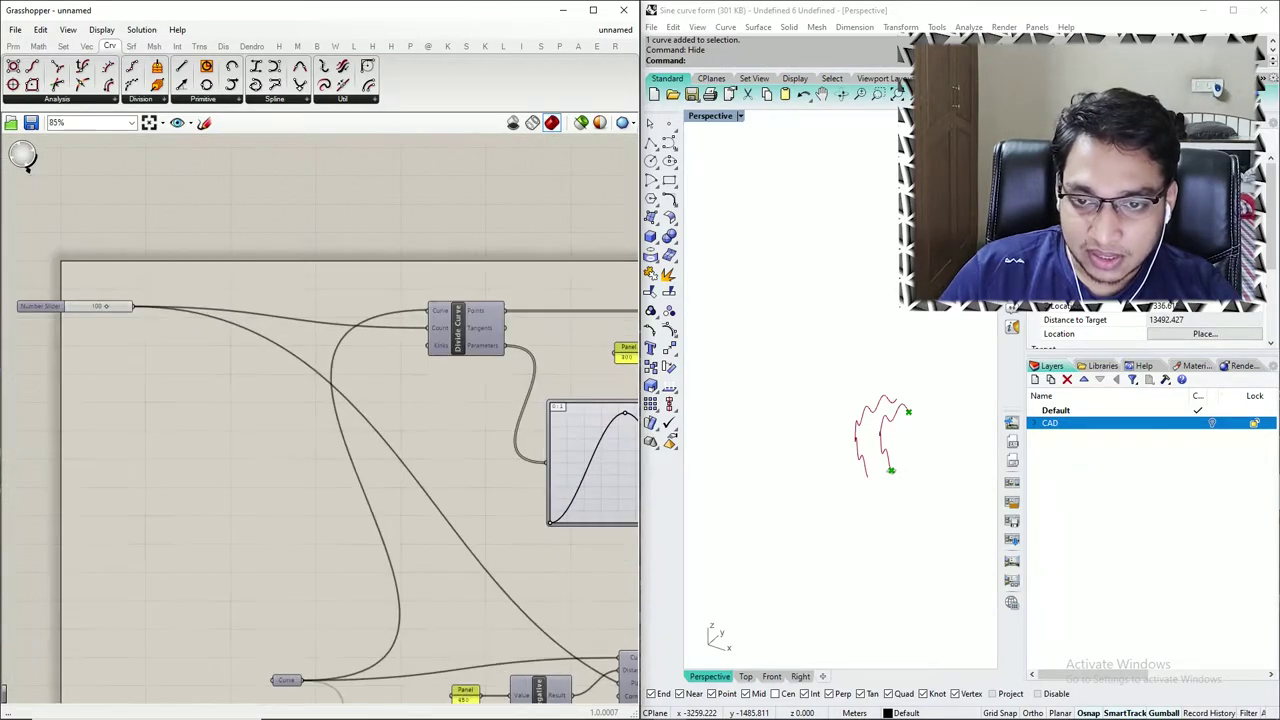
pyautogui.scroll(-2, 299, 317)
pyautogui.scroll(-6, 340, 327)
pyautogui.scroll(8, 412, 432)
pyautogui.moveTo(471, 388); pyautogui.dragTo(371, 546)
pyautogui.scroll(-3, 240, 506)
# - Add a Point parameter next to End Points and connect the Start output to it
pyautogui.scroll(6, 390, 564)
pyautogui.doubleClick(308, 524)
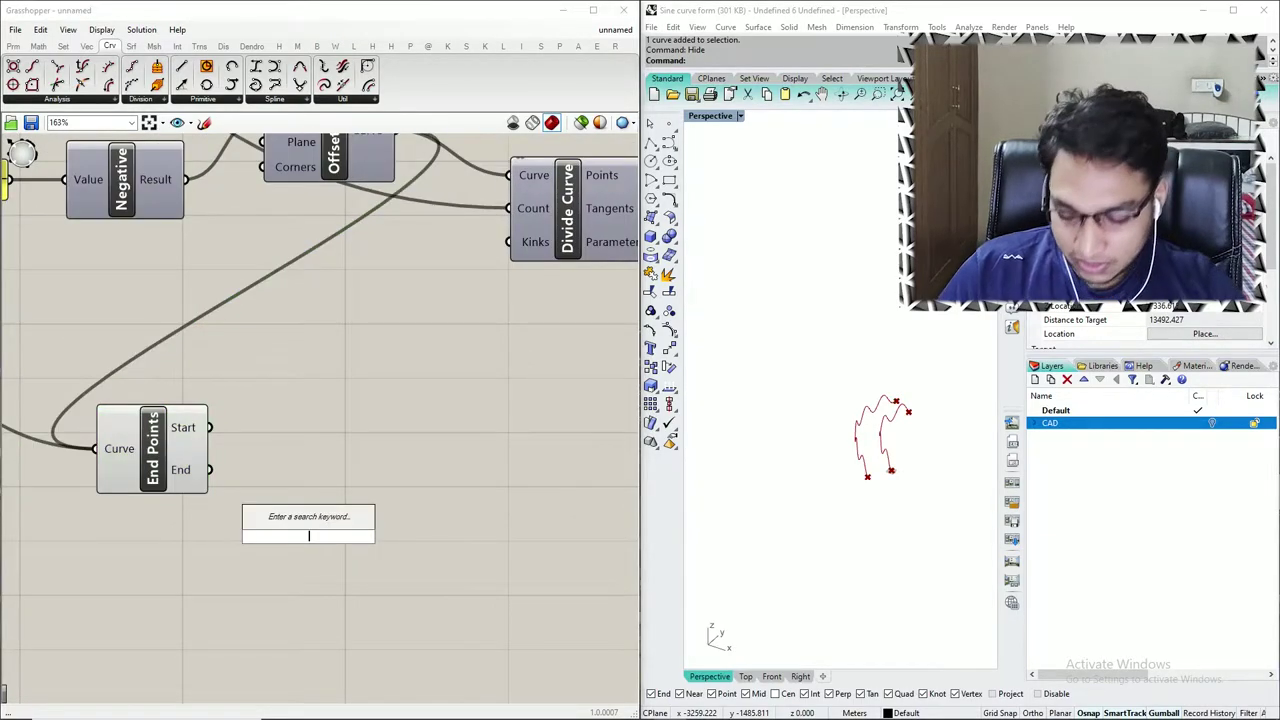
pyautogui.write('point')
pyautogui.press('Return')
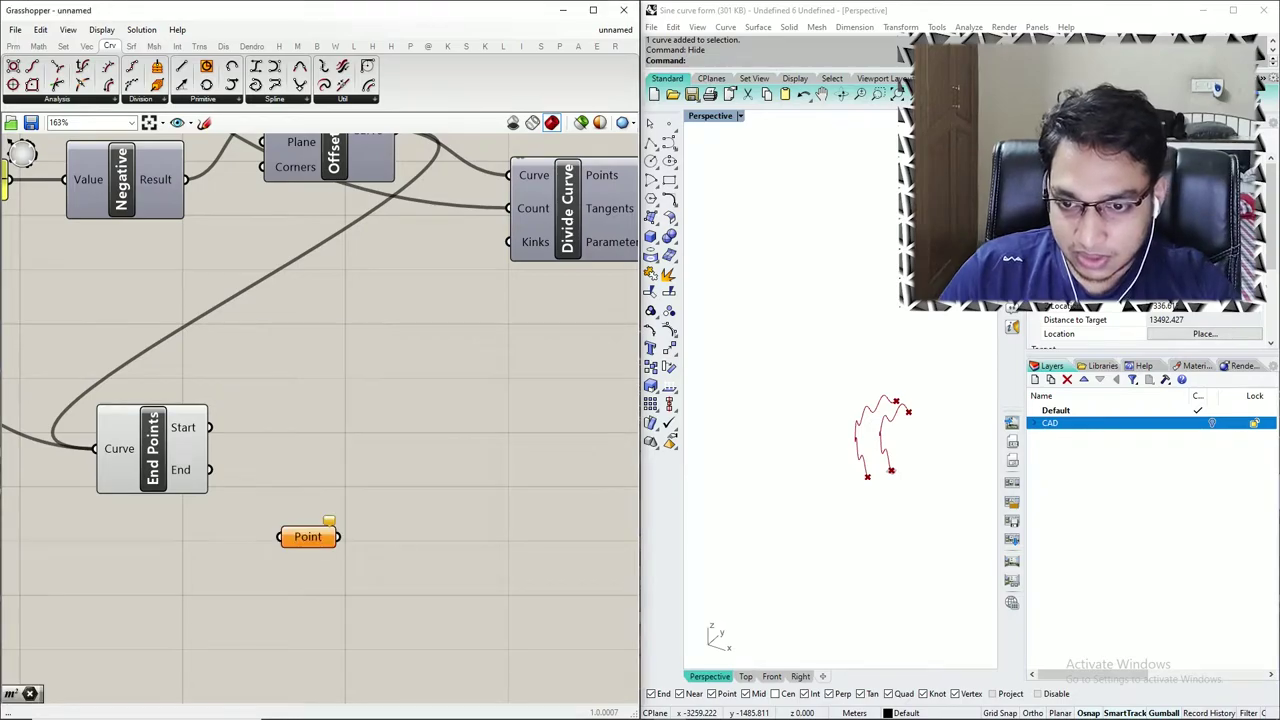
pyautogui.moveTo(209, 427); pyautogui.dragTo(343, 472)
pyautogui.scroll(-6, 842, 460)
pyautogui.moveTo(842, 460); pyautogui.dragTo(745, 460, button='right')
pyautogui.scroll(-8, 253, 463)
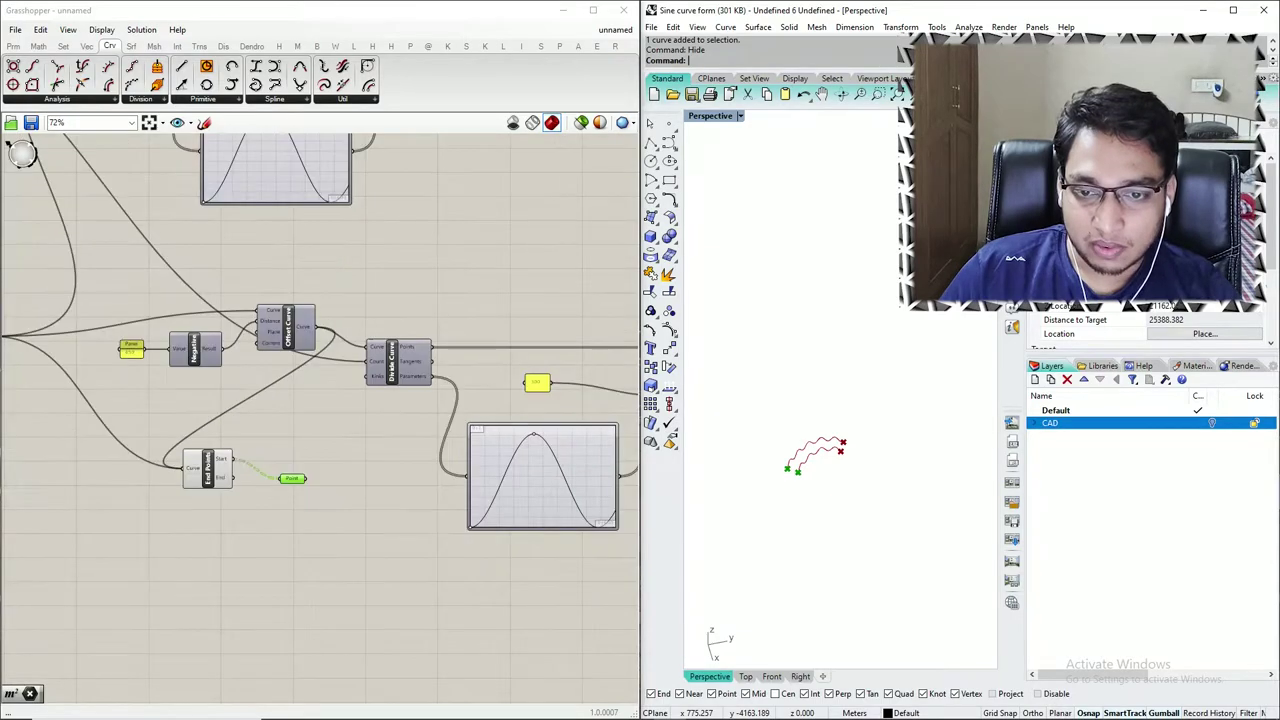
# - Duplicate a PolyLine component below the Point parameter and connect Point to its Vertices input in place of the copied wire
pyautogui.scroll(5, 453, 429)
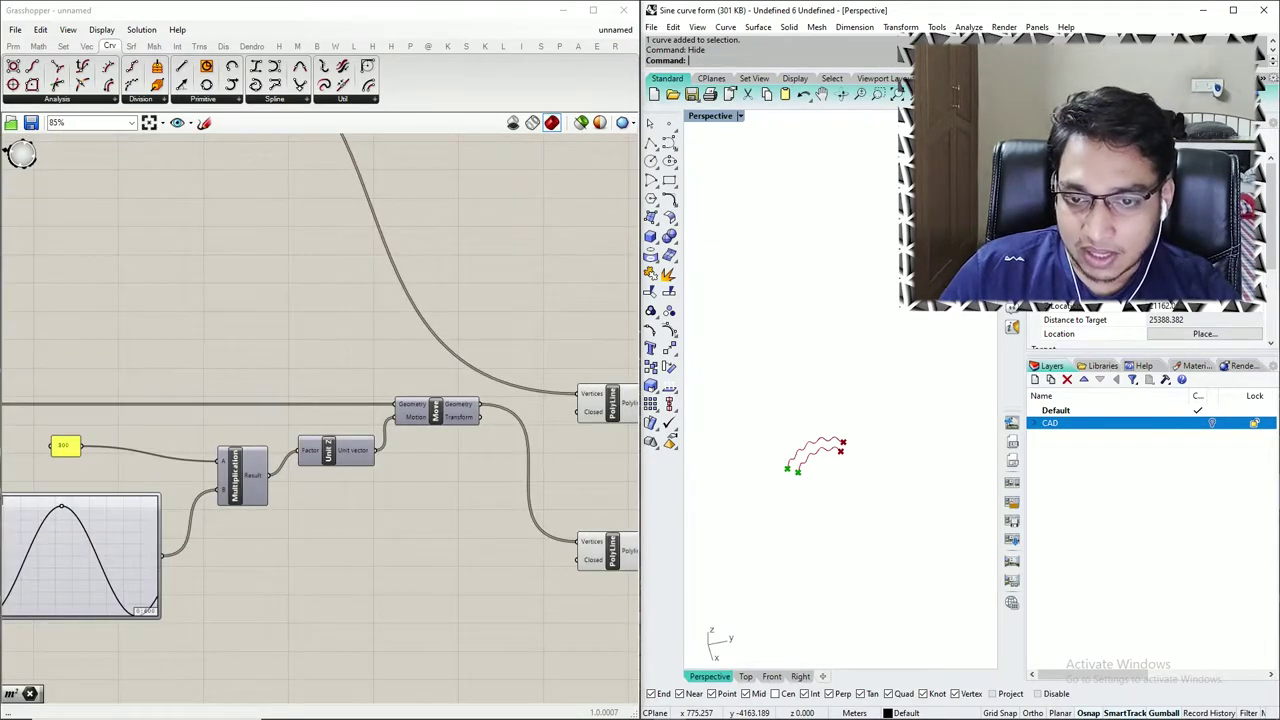
pyautogui.scroll(-5, 502, 468)
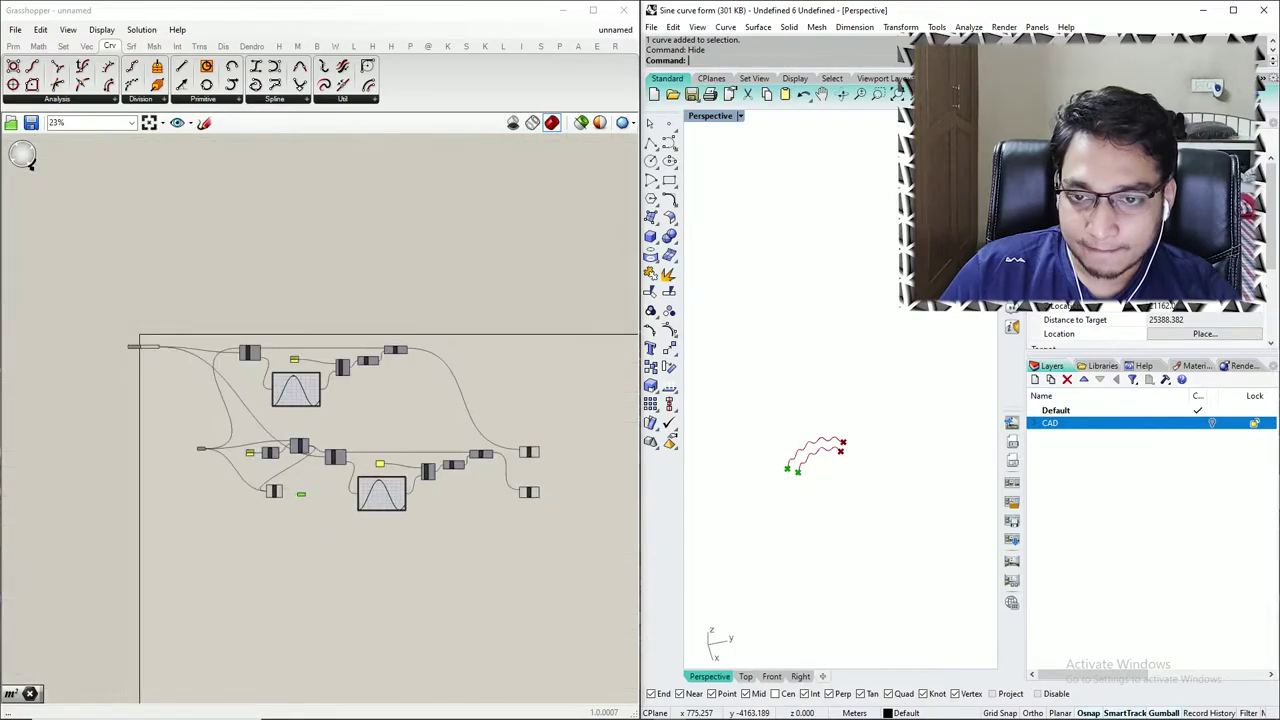
pyautogui.scroll(7, 375, 349)
pyautogui.scroll(-2, 486, 324)
pyautogui.scroll(-4, 483, 324)
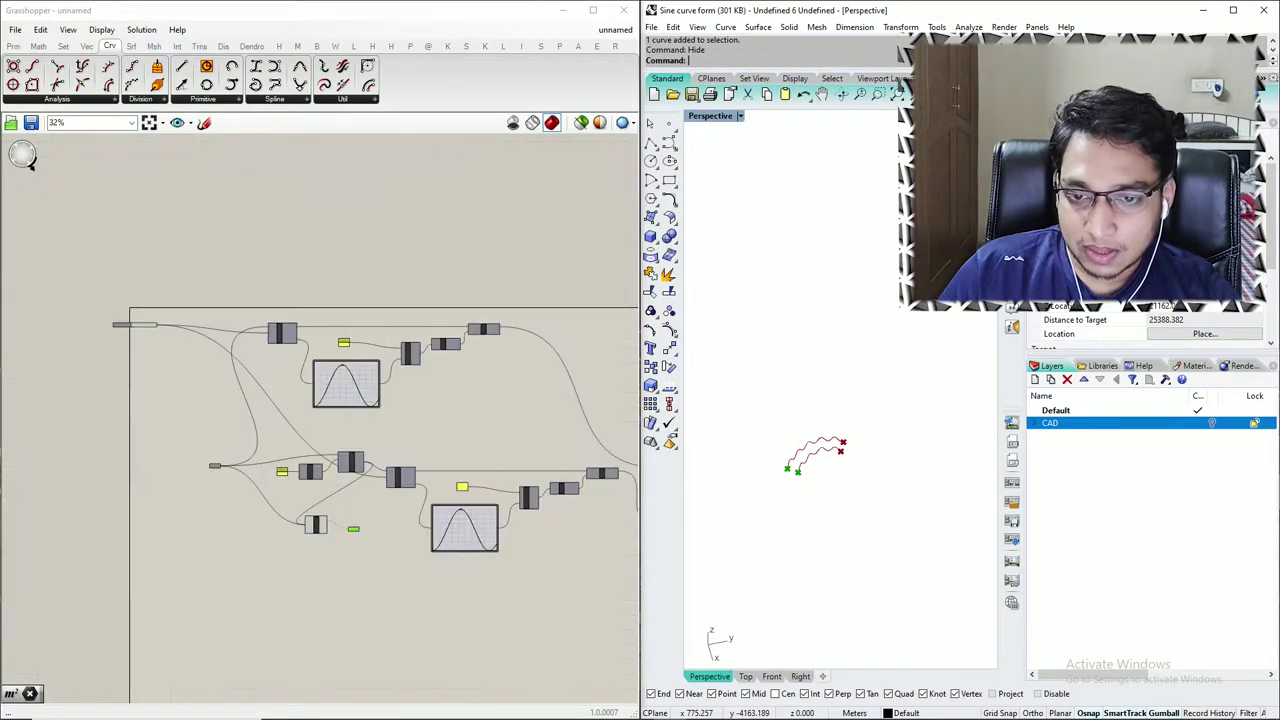
pyautogui.scroll(3, 405, 552)
pyautogui.doubleClick(363, 569)
pyautogui.scroll(-3, 285, 564)
pyautogui.press('Escape')
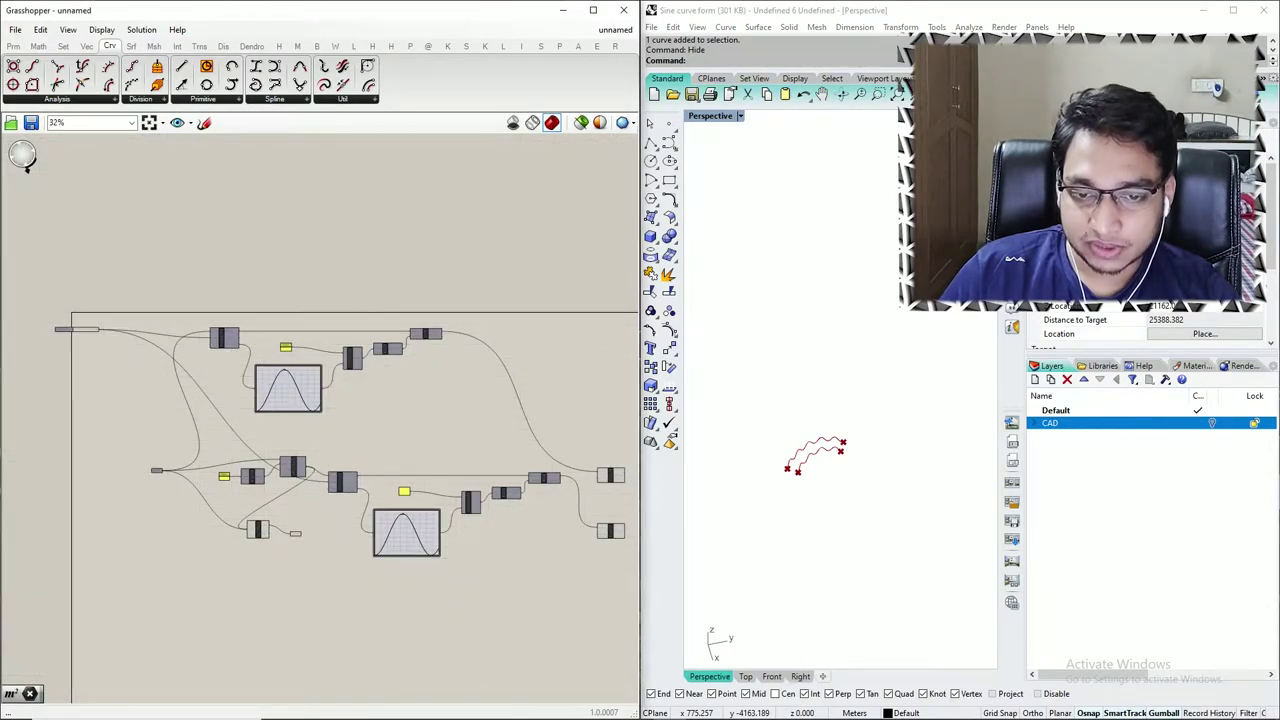
pyautogui.keyDown('alt'); pyautogui.moveTo(603, 472); pyautogui.dragTo(299, 557); pyautogui.keyUp('alt')
pyautogui.scroll(7, 298, 556)
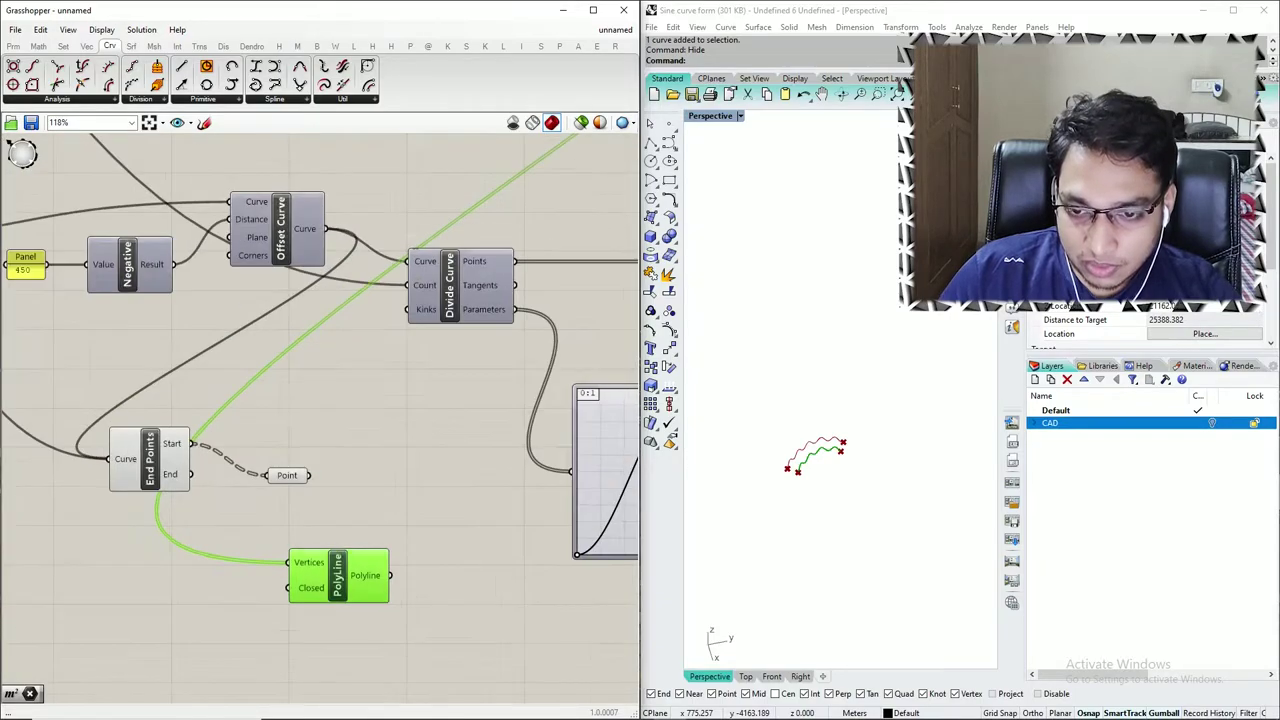
pyautogui.moveTo(309, 476); pyautogui.dragTo(385, 544)
# - Split the end points into two End Points components, one fed by the base curve and a copy fed by Offset Curve
pyautogui.scroll(20, 789, 468)
pyautogui.scroll(-2, 265, 486)
pyautogui.moveTo(182, 469); pyautogui.dragTo(193, 445)
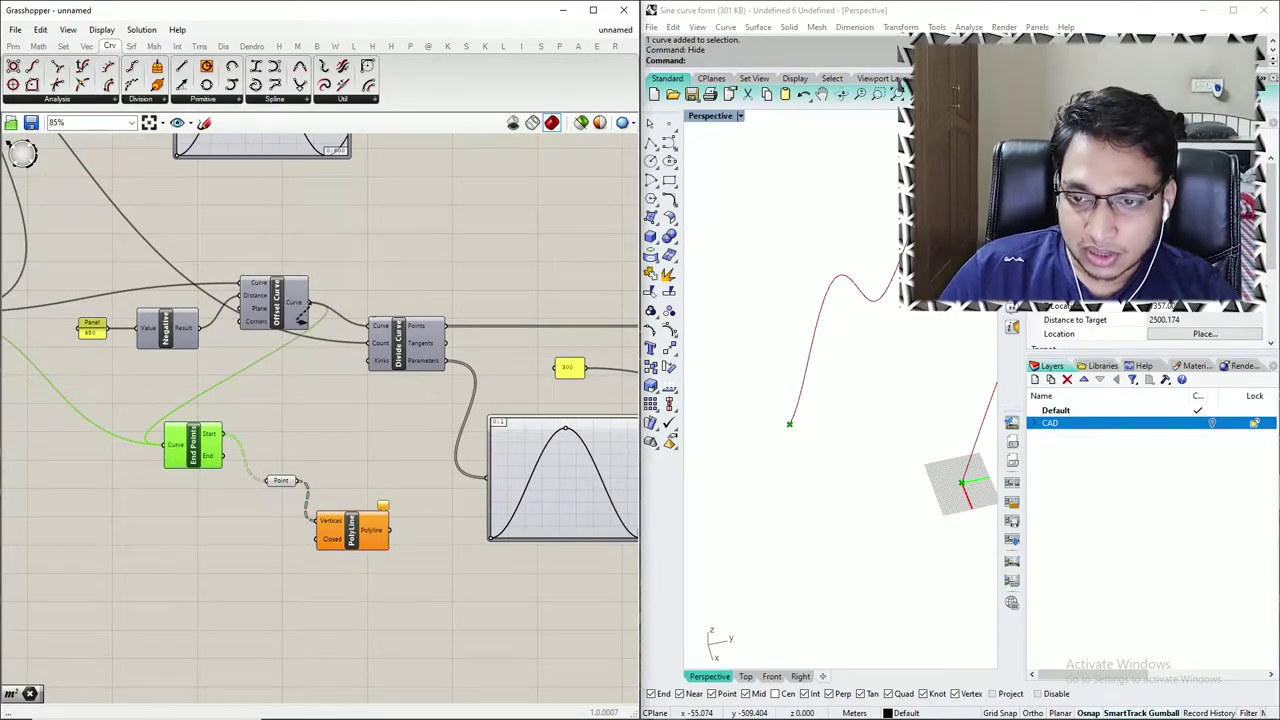
pyautogui.moveTo(309, 304)
pyautogui.keyDown('ctrl'); pyautogui.mouseDown()
pyautogui.moveTo(165, 444)
pyautogui.moveTo(196, 517)
pyautogui.moveTo(180, 462)
pyautogui.moveTo(193, 462)
pyautogui.moveTo(180, 462)
pyautogui.moveTo(191, 587)
pyautogui.moveTo(309, 302)
pyautogui.mouseUp(); pyautogui.keyUp('ctrl')
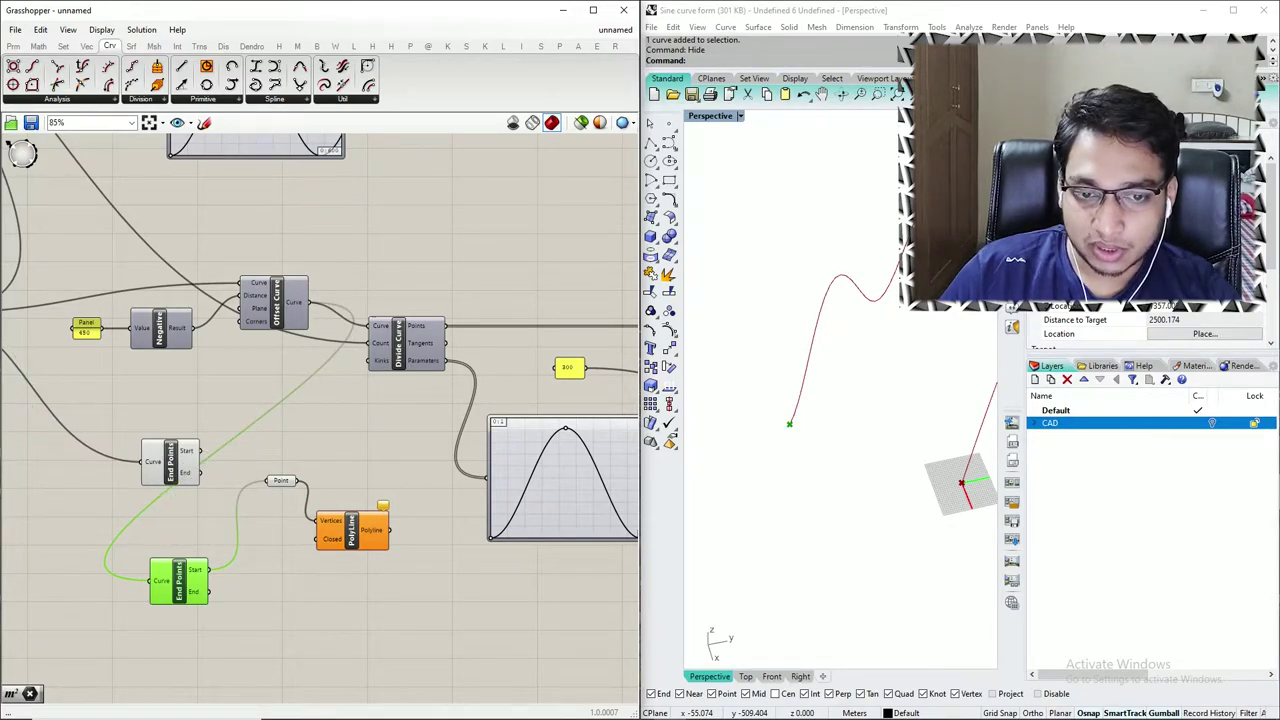
pyautogui.click(262, 578)
# - Try feeding the Start outputs of both End Points components directly into the new PolyLine's Vertices input
pyautogui.keyDown('shift'); pyautogui.moveTo(201, 451); pyautogui.dragTo(316, 521); pyautogui.keyUp('shift')
pyautogui.moveTo(238, 563); pyautogui.dragTo(372, 572)
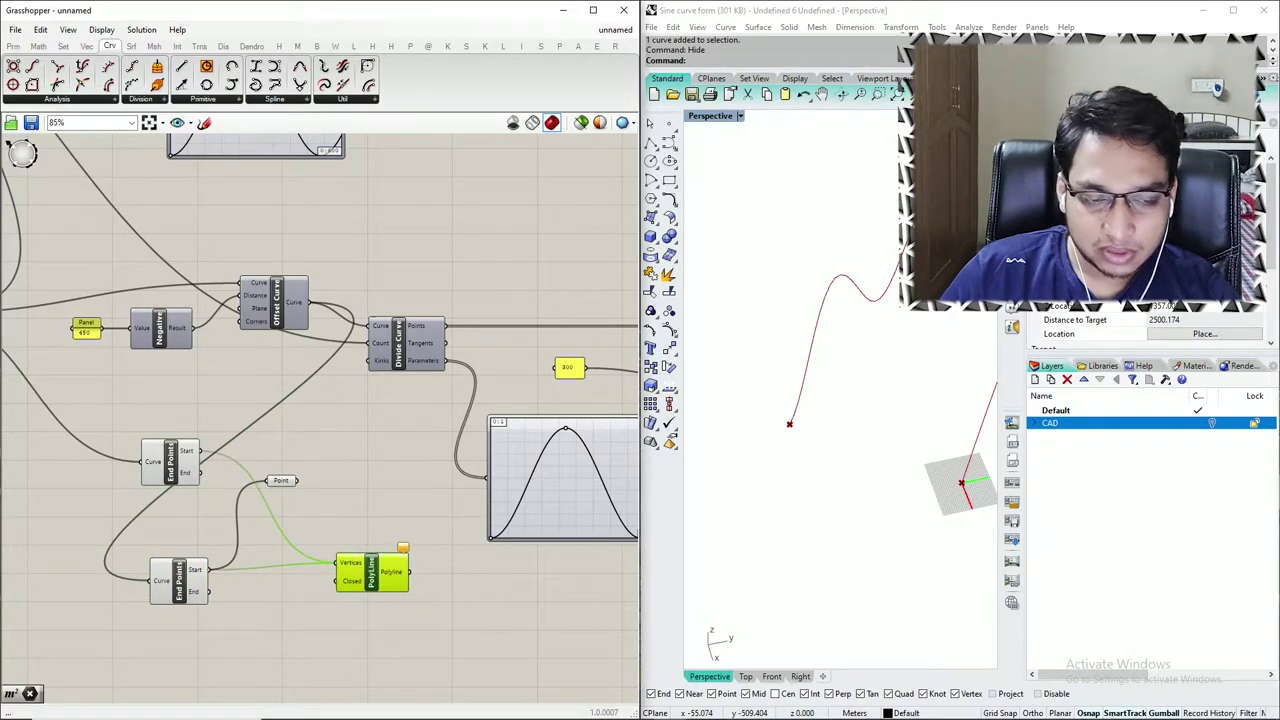
pyautogui.click(179, 582)
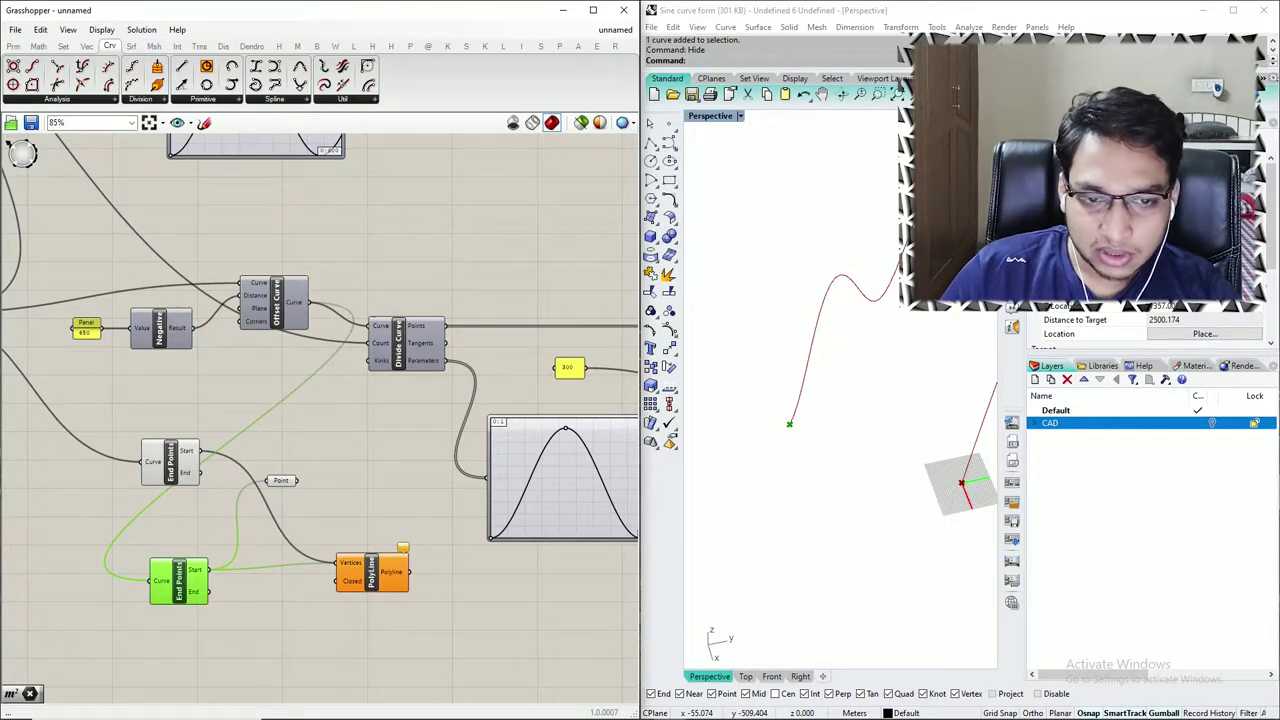
pyautogui.click(171, 463)
pyautogui.click(179, 582)
# - Route both End Points Start outputs into the Point parameter and connect only Point to PolyLine's Vertices input
pyautogui.moveTo(305, 460); pyautogui.dragTo(287, 484)
pyautogui.moveTo(281, 481); pyautogui.dragTo(336, 563)
pyautogui.moveTo(275, 608); pyautogui.dragTo(290, 557)
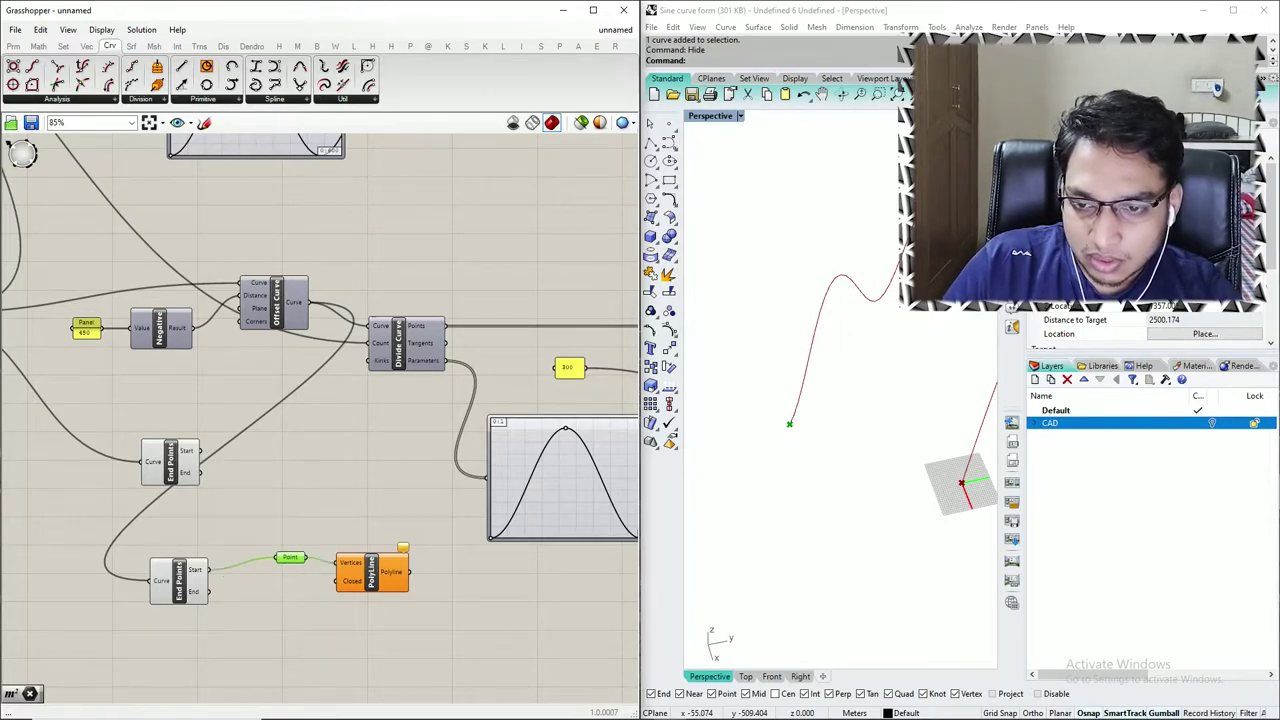
pyautogui.moveTo(232, 492); pyautogui.dragTo(277, 557)
pyautogui.moveTo(372, 573)
pyautogui.mouseDown()
pyautogui.moveTo(378, 586)
pyautogui.moveTo(377, 556)
pyautogui.mouseUp()
# - Try adding another PolyLine component above the existing one near the End Points
pyautogui.doubleClick(352, 481)
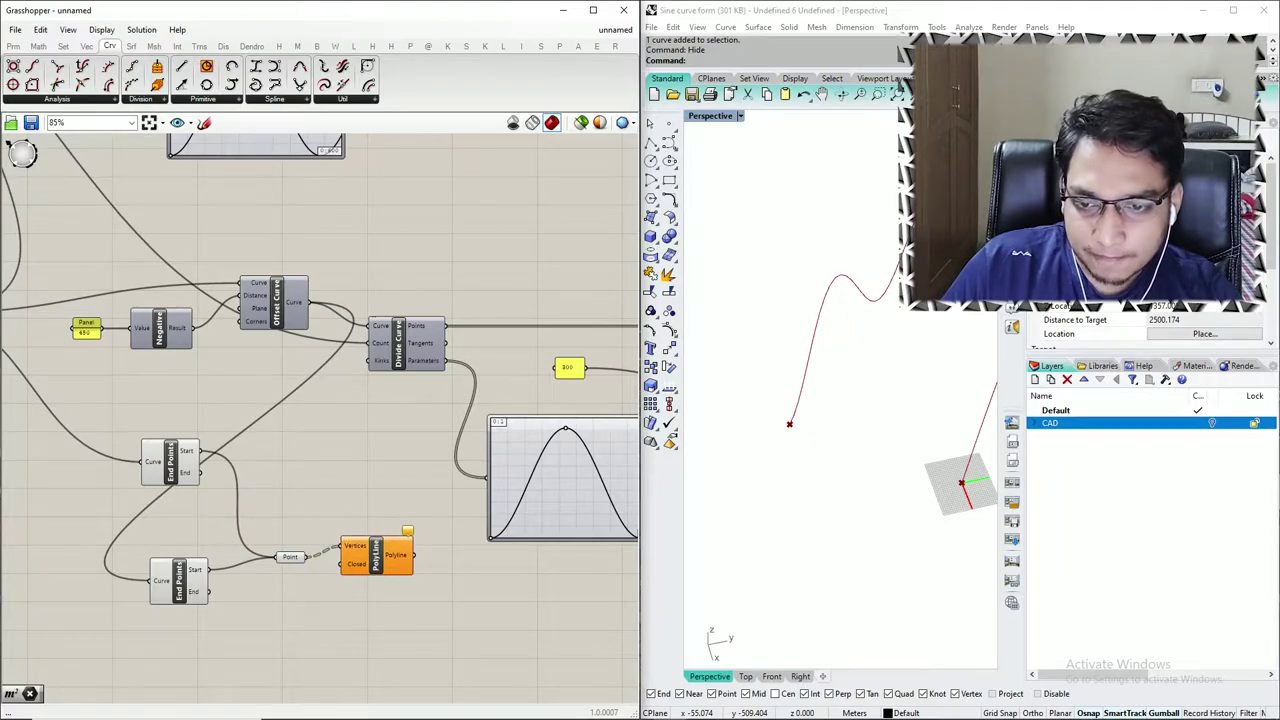
pyautogui.write('poly')
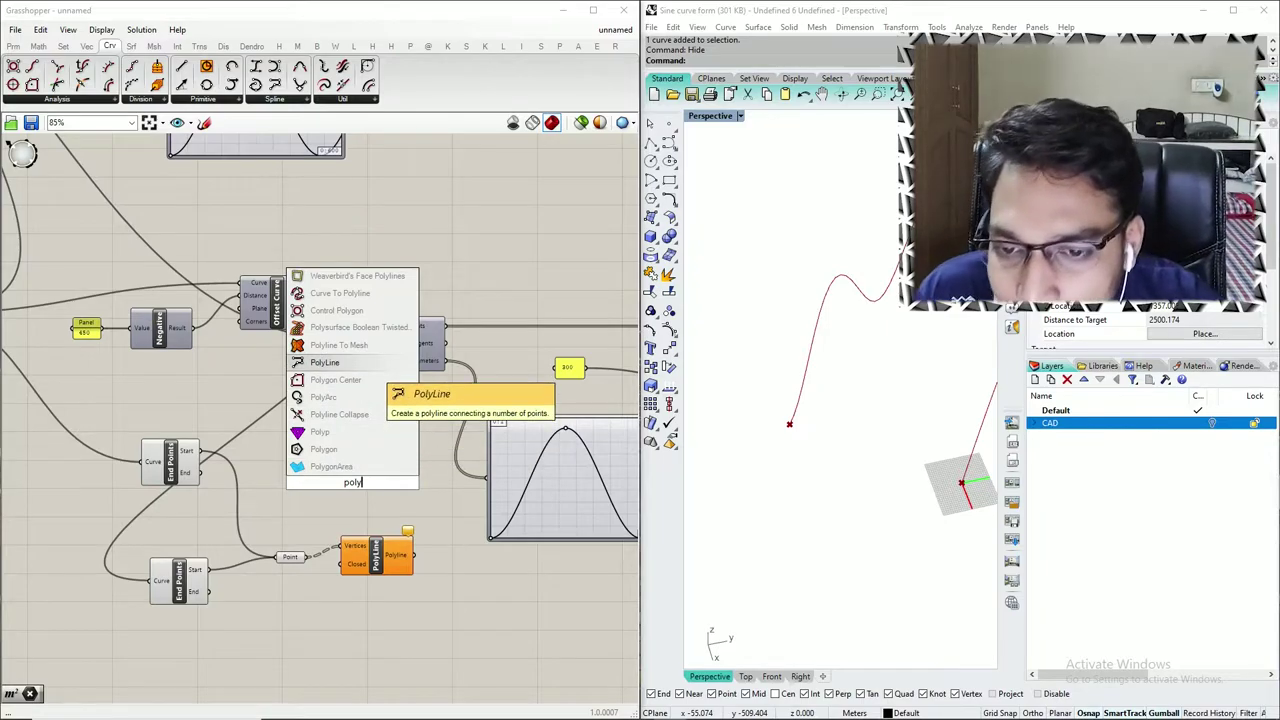
pyautogui.click(367, 363)
pyautogui.moveTo(352, 483); pyautogui.dragTo(344, 481)
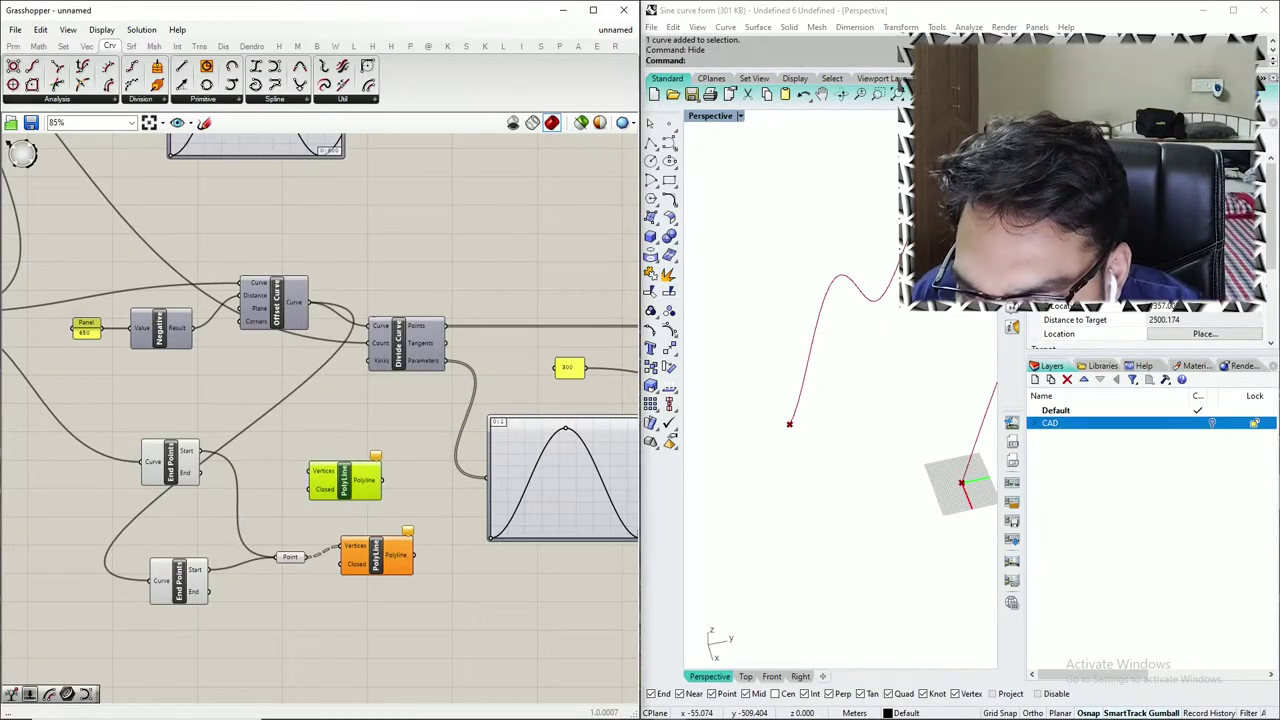
pyautogui.moveTo(270, 527); pyautogui.dragTo(352, 470)
pyautogui.click(330, 516)
pyautogui.press('Delete')
# - Delete the PolyLine and the Point parameter fed by the two End Points components
pyautogui.click(376, 556)
pyautogui.press('Delete')
pyautogui.click(290, 557)
pyautogui.press('Delete')
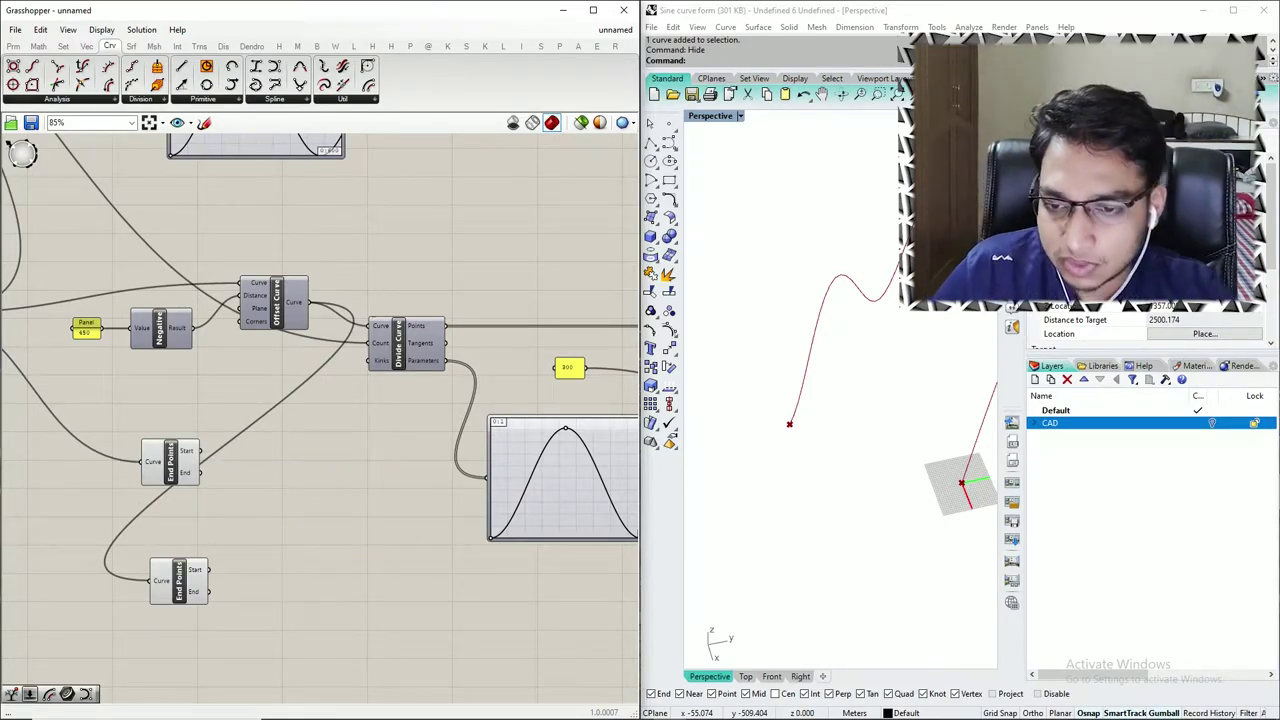
pyautogui.doubleClick(284, 538)
pyautogui.write('line')
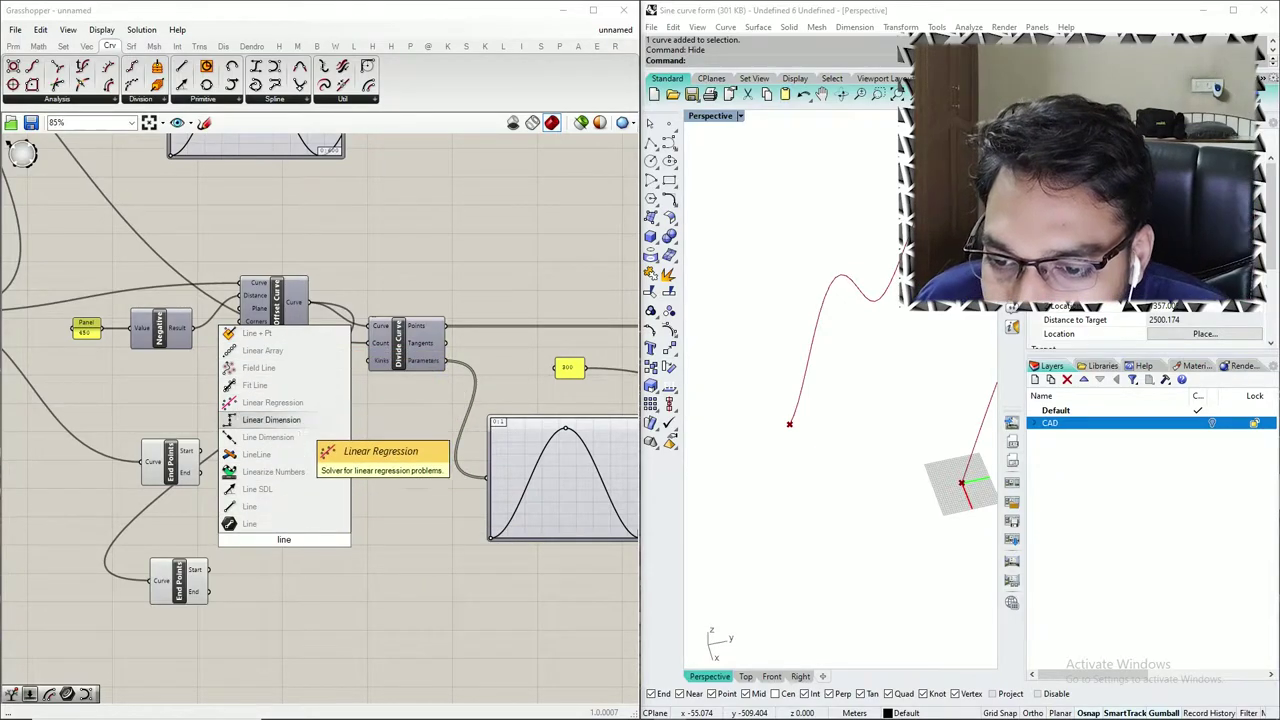
pyautogui.press('Escape')
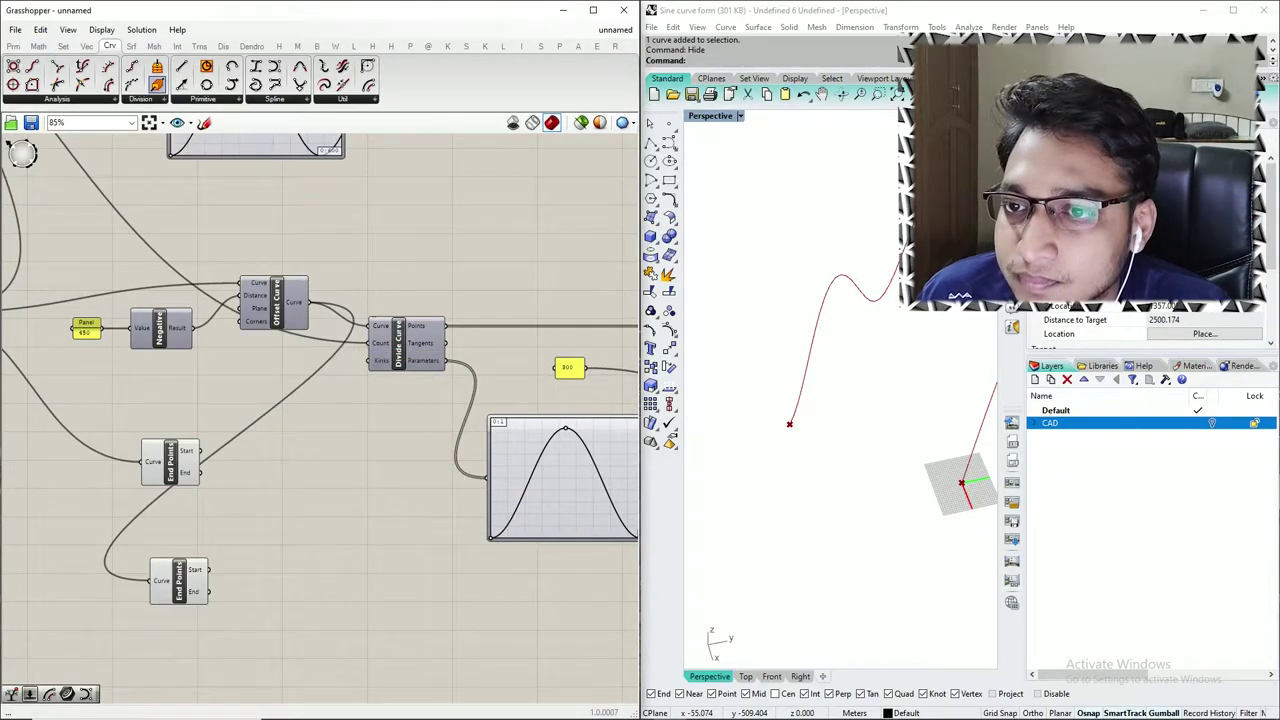
# - Add a Line component with the two End Points Start outputs as its Start Point and End Point
pyautogui.click(206, 99)
pyautogui.click(298, 123)
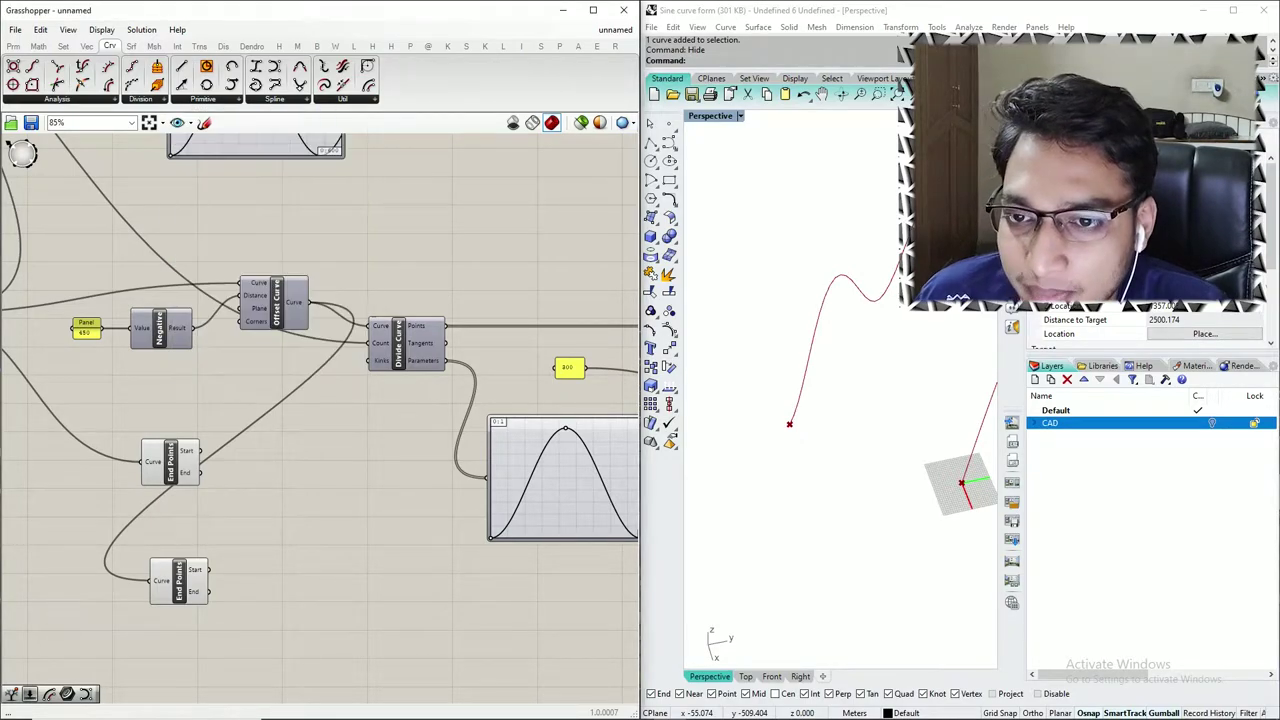
pyautogui.click(303, 544)
pyautogui.moveTo(262, 523); pyautogui.dragTo(342, 539)
pyautogui.scroll(-6, 818, 410)
pyautogui.scroll(-13, 792, 415)
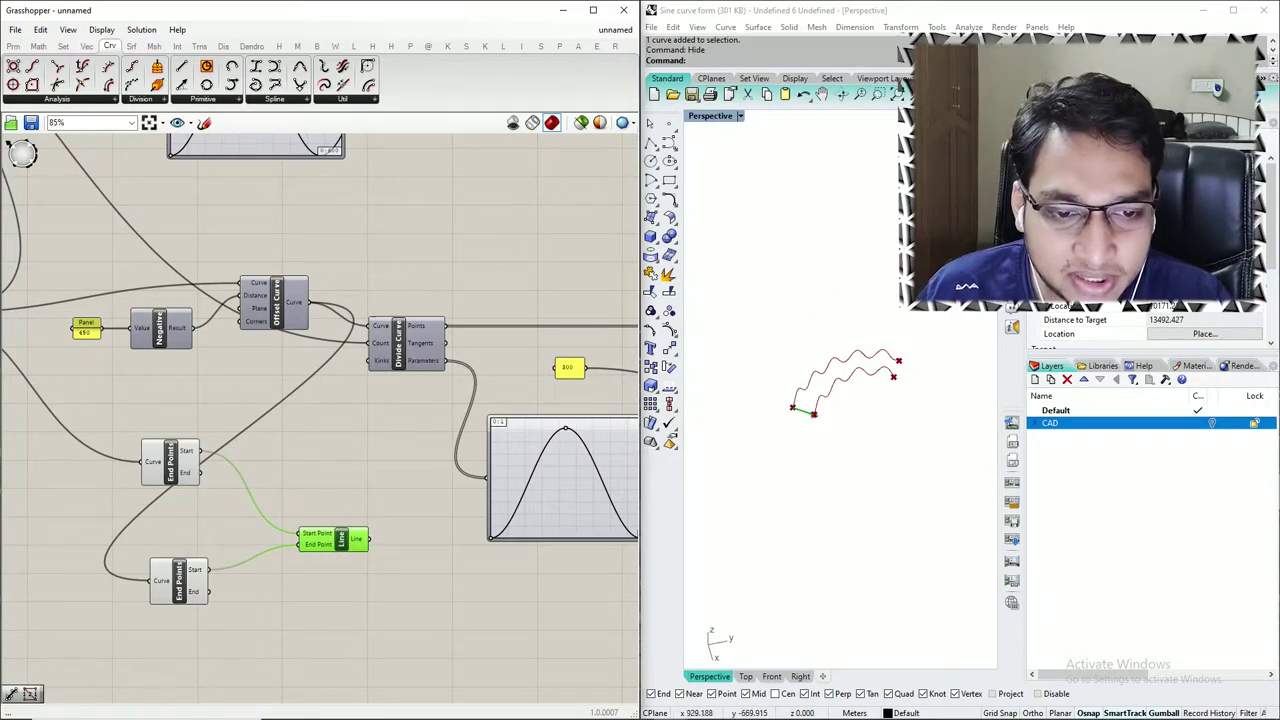
pyautogui.scroll(7, 815, 430)
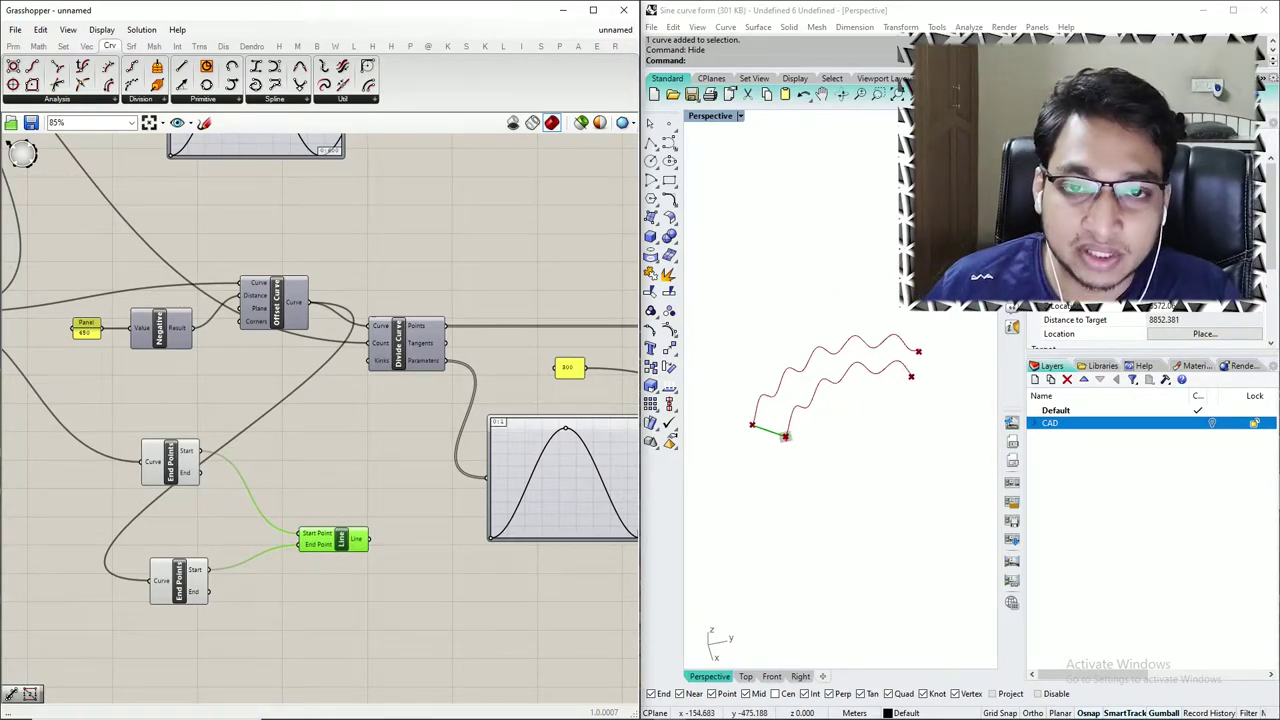
pyautogui.scroll(-6, 326, 453)
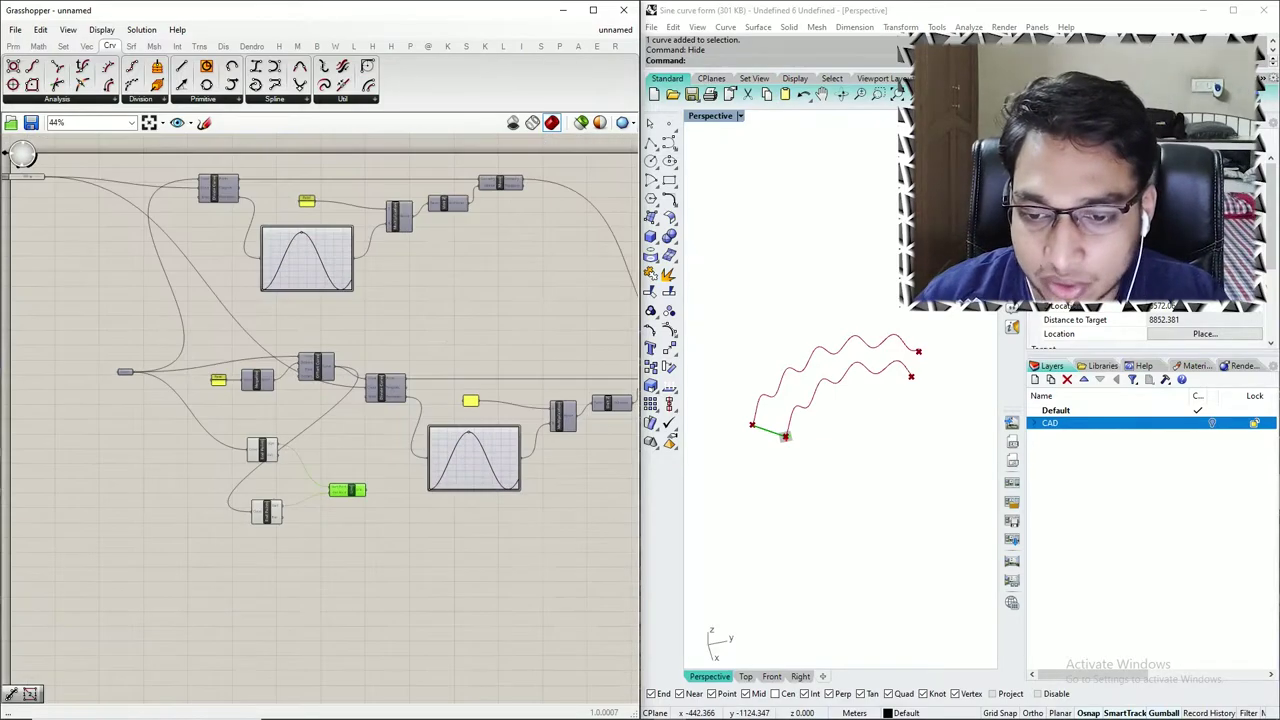
# - Move the Line component below the two wave PolyLines and turn off the preview of both End Points components
pyautogui.scroll(4, 468, 488)
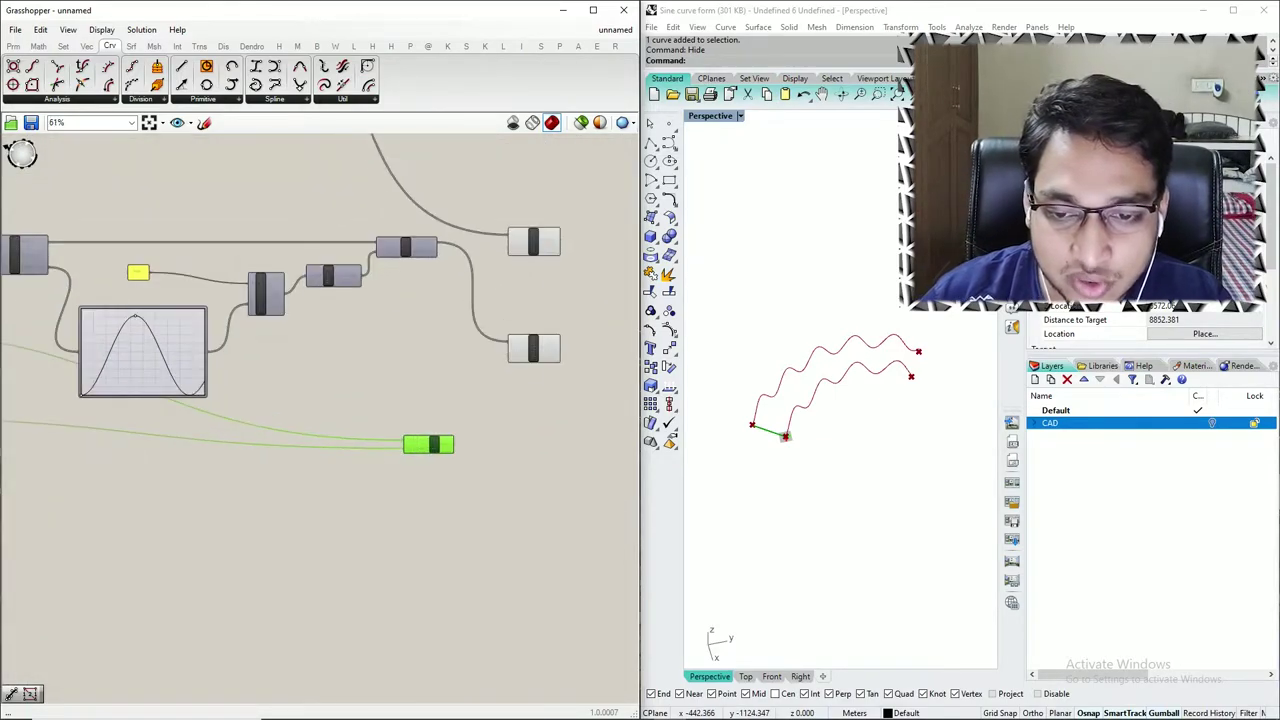
pyautogui.moveTo(431, 444); pyautogui.dragTo(530, 422)
pyautogui.scroll(-1, 404, 390)
pyautogui.scroll(2, 546, 386)
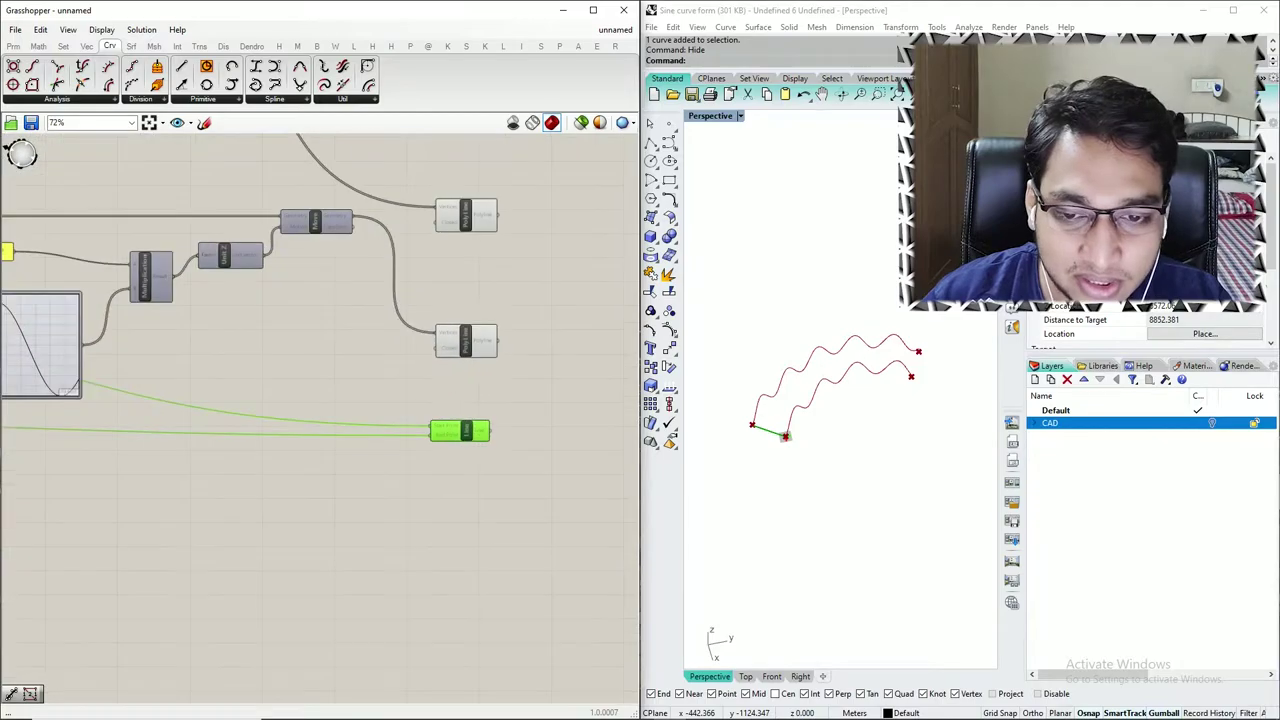
pyautogui.moveTo(429, 411); pyautogui.dragTo(496, 500)
pyautogui.scroll(-4, 517, 402)
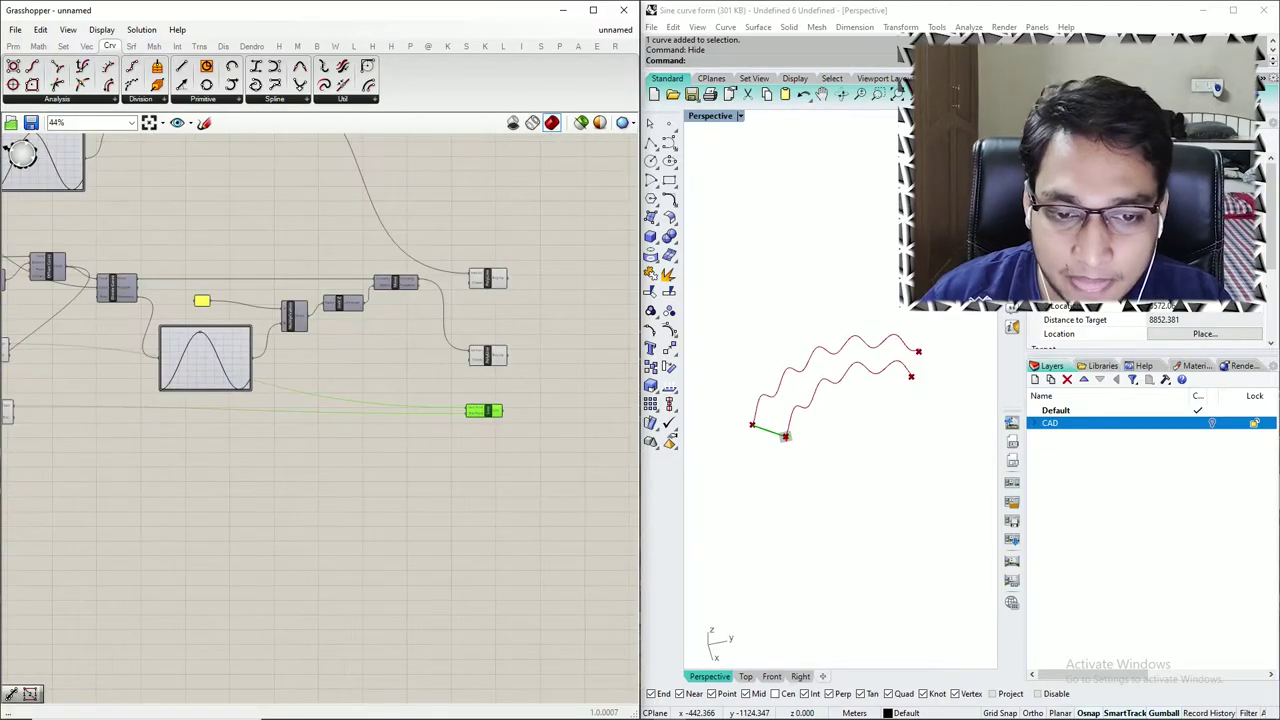
pyautogui.moveTo(171, 364); pyautogui.dragTo(222, 442)
pyautogui.middleClick(190, 378)
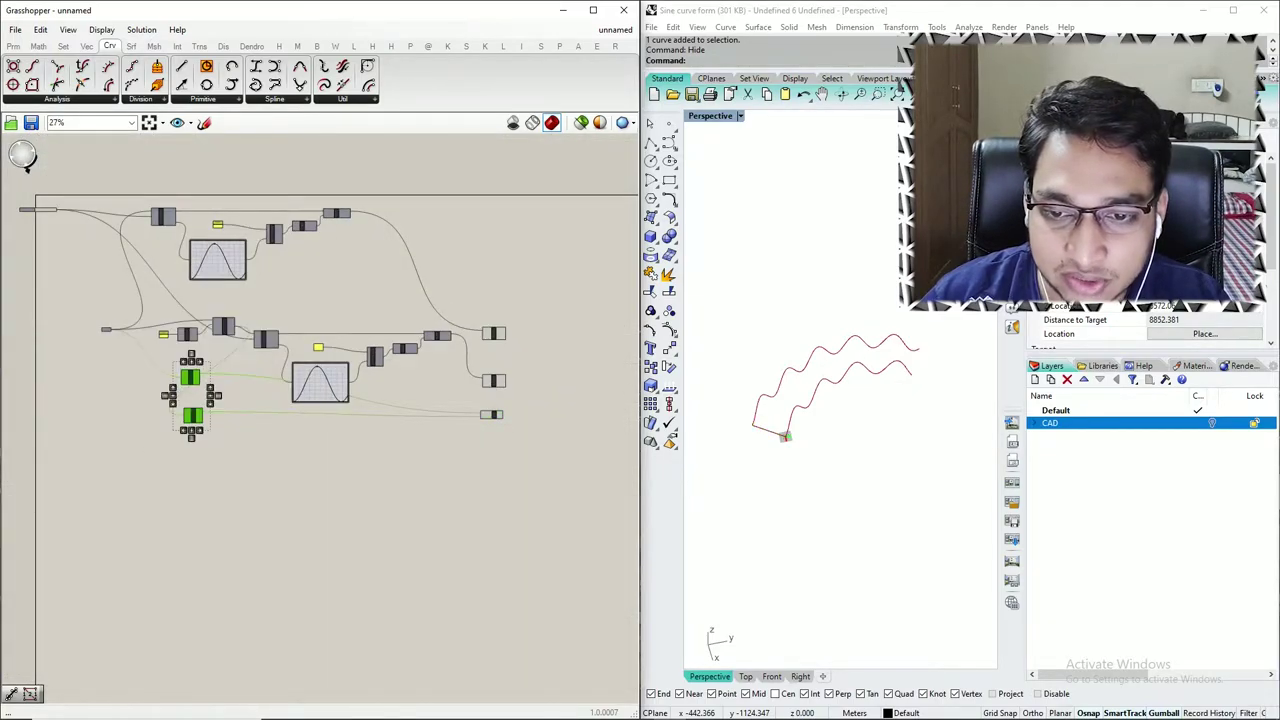
# - Arrange the two PolyLine components and the Line component in a spaced vertical column
pyautogui.scroll(5, 516, 378)
pyautogui.moveTo(490, 235); pyautogui.dragTo(427, 606)
pyautogui.scroll(1, 510, 310)
pyautogui.moveTo(510, 310); pyautogui.dragTo(398, 310, button='right')
pyautogui.click(440, 325)
pyautogui.moveTo(333, 250)
pyautogui.mouseDown()
pyautogui.moveTo(357, 252)
pyautogui.moveTo(330, 275)
pyautogui.mouseUp()
pyautogui.moveTo(333, 398); pyautogui.dragTo(326, 377)
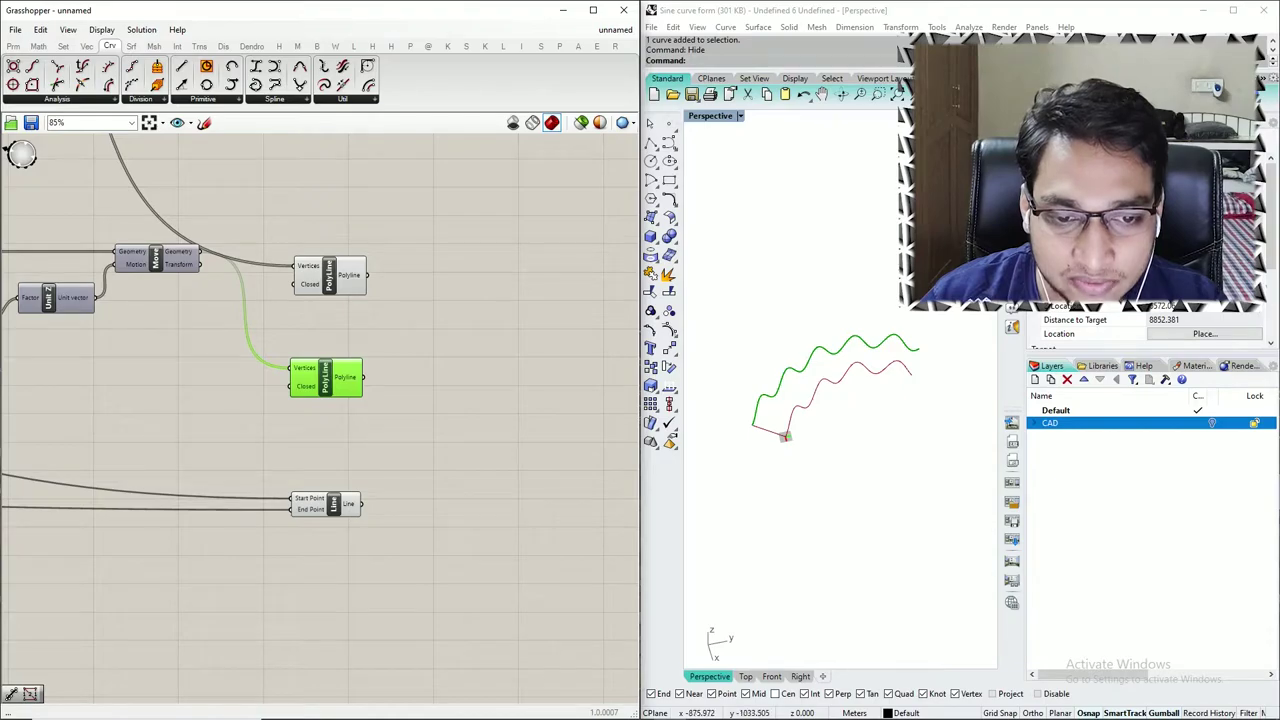
pyautogui.moveTo(333, 504); pyautogui.dragTo(326, 493)
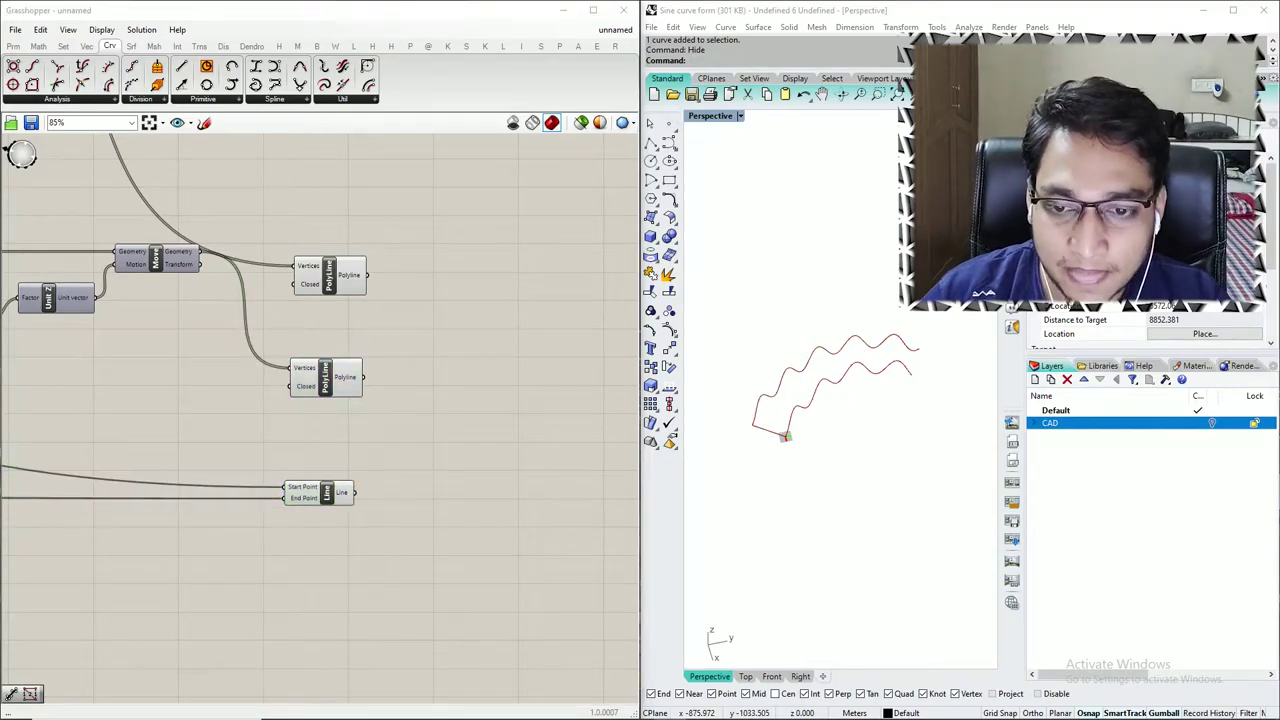
# - Add a Sweep2 component using the upper PolyLine as Rail 1, the lower PolyLine as Rail 2 and the Line as Sections
pyautogui.doubleClick(468, 440)
pyautogui.write('swee')
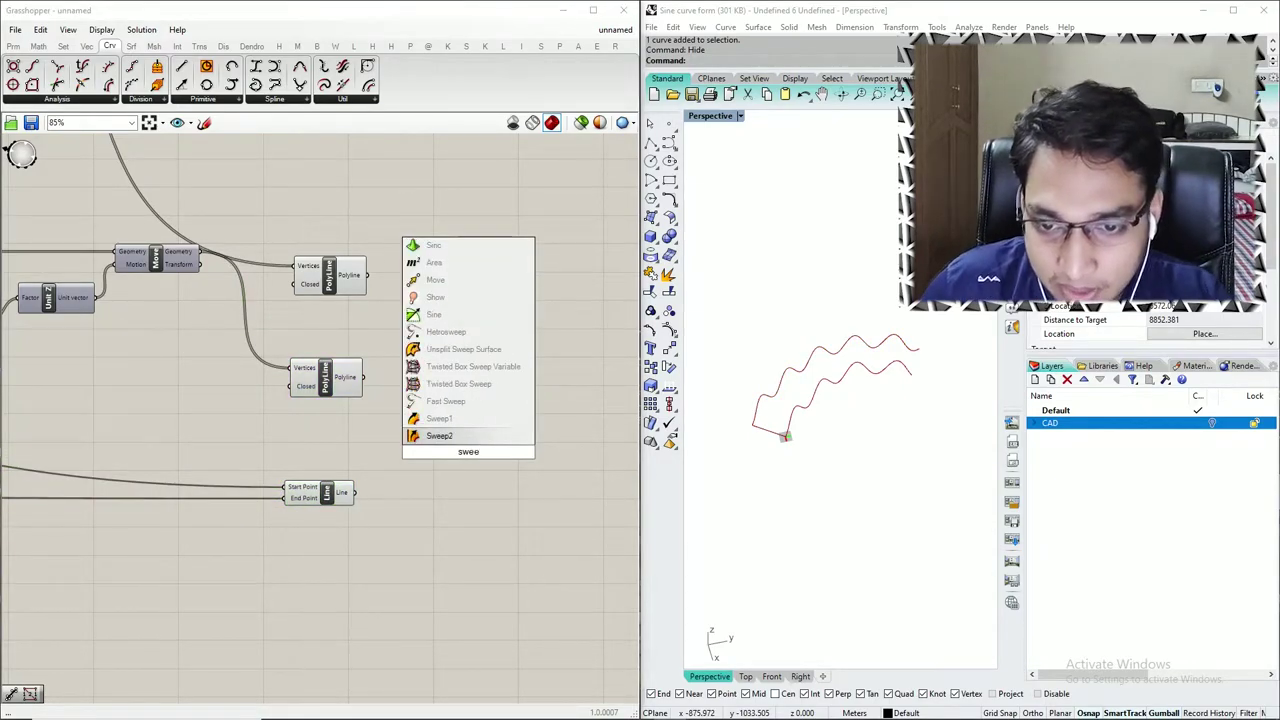
pyautogui.click(440, 436)
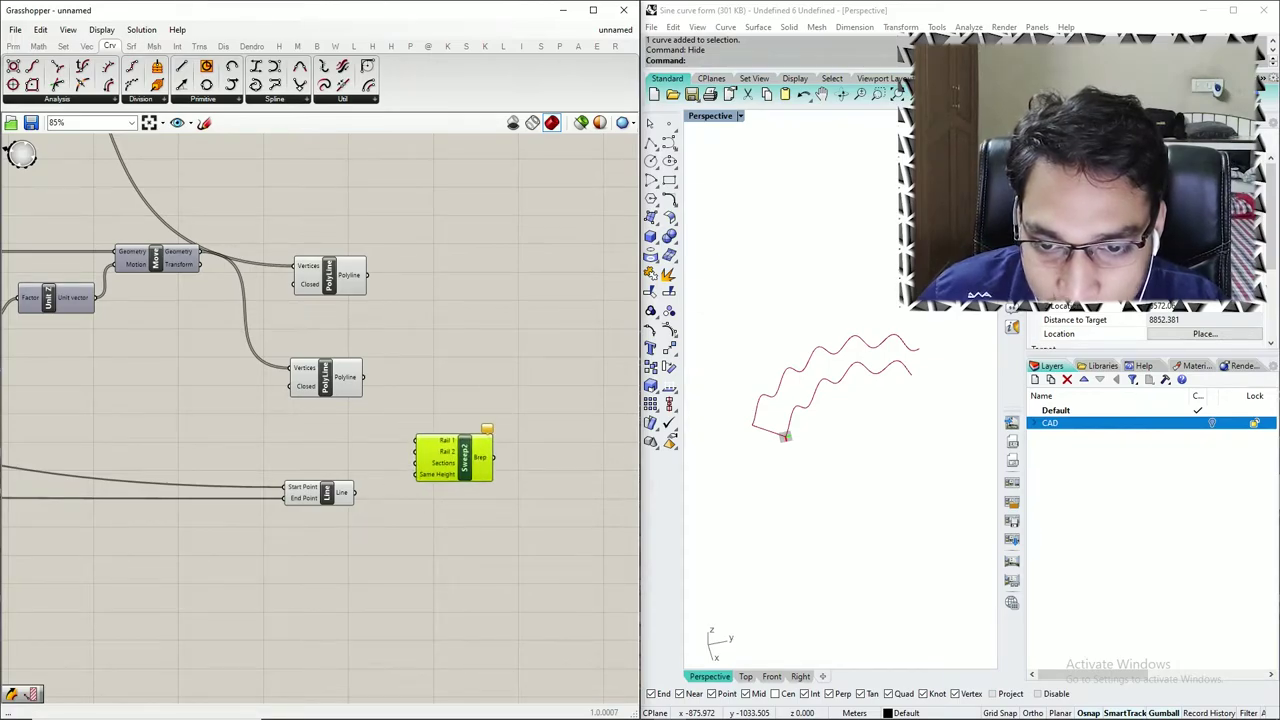
pyautogui.moveTo(465, 458); pyautogui.dragTo(472, 455)
pyautogui.moveTo(366, 274); pyautogui.dragTo(422, 437)
pyautogui.click(331, 275)
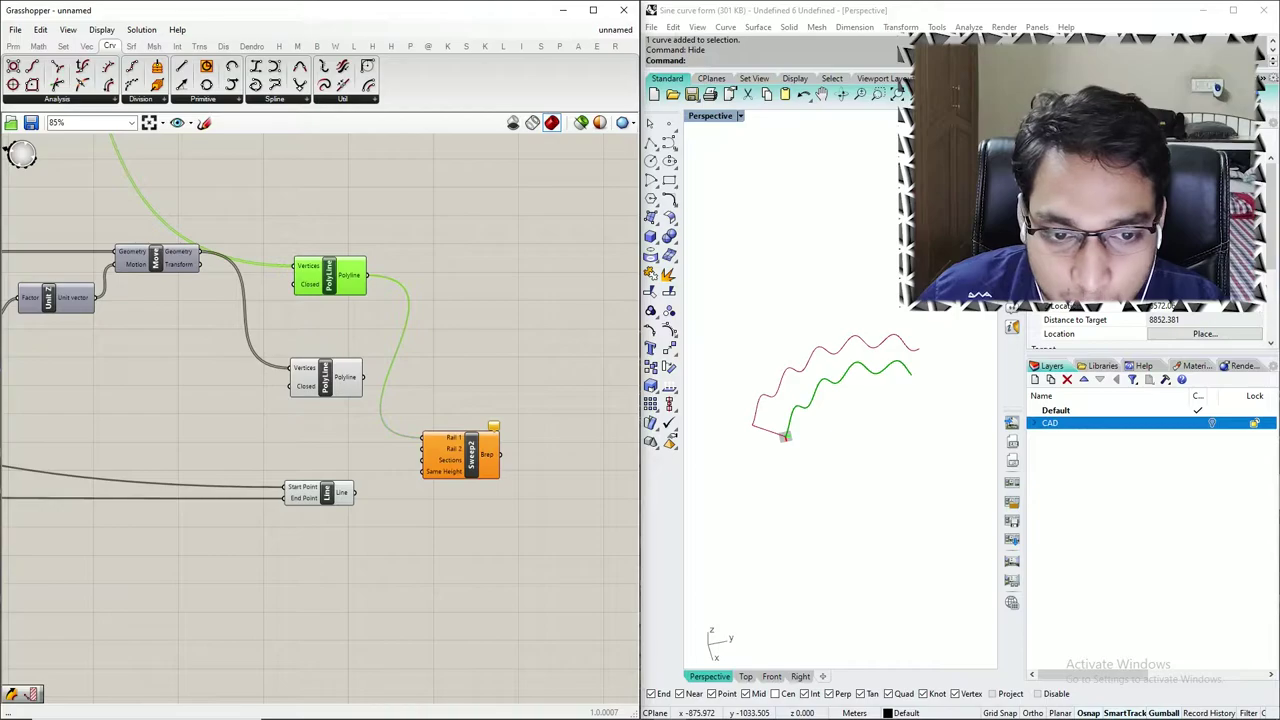
pyautogui.moveTo(363, 377); pyautogui.dragTo(422, 449)
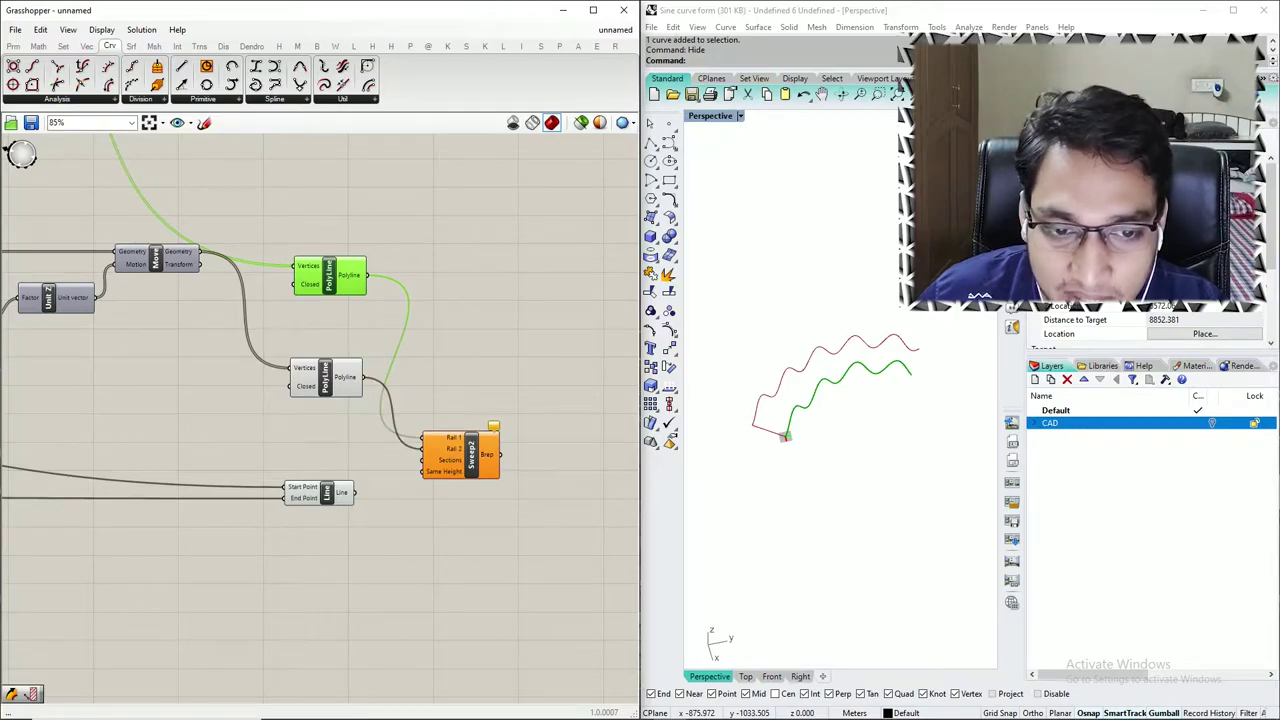
pyautogui.moveTo(326, 378); pyautogui.dragTo(317, 390)
pyautogui.moveTo(327, 493); pyautogui.dragTo(422, 460)
# - Examine the swept wave surface in the Perspective view from near, far and a different angle
pyautogui.scroll(-2, 829, 482)
pyautogui.moveTo(829, 482)
pyautogui.mouseDown(button='right')
pyautogui.moveTo(808, 425)
pyautogui.moveTo(735, 432)
pyautogui.moveTo(768, 462)
pyautogui.moveTo(822, 458)
pyautogui.moveTo(838, 395)
pyautogui.moveTo(820, 375)
pyautogui.moveTo(776, 475)
pyautogui.moveTo(780, 435)
pyautogui.moveTo(765, 425)
pyautogui.moveTo(790, 468)
pyautogui.moveTo(878, 447)
pyautogui.moveTo(876, 466)
pyautogui.moveTo(822, 476)
pyautogui.mouseUp(button='right')
pyautogui.scroll(8, 820, 385)
pyautogui.scroll(-8, 820, 385)
pyautogui.scroll(9, 780, 434)
pyautogui.scroll(3, 790, 434)
pyautogui.scroll(-8, 790, 434)
pyautogui.moveTo(800, 434)
pyautogui.mouseDown(button='right')
pyautogui.moveTo(804, 400)
pyautogui.moveTo(862, 383)
pyautogui.moveTo(822, 391)
pyautogui.moveTo(862, 434)
pyautogui.moveTo(866, 474)
pyautogui.moveTo(860, 414)
pyautogui.mouseUp(button='right')
pyautogui.scroll(-6, 840, 390)
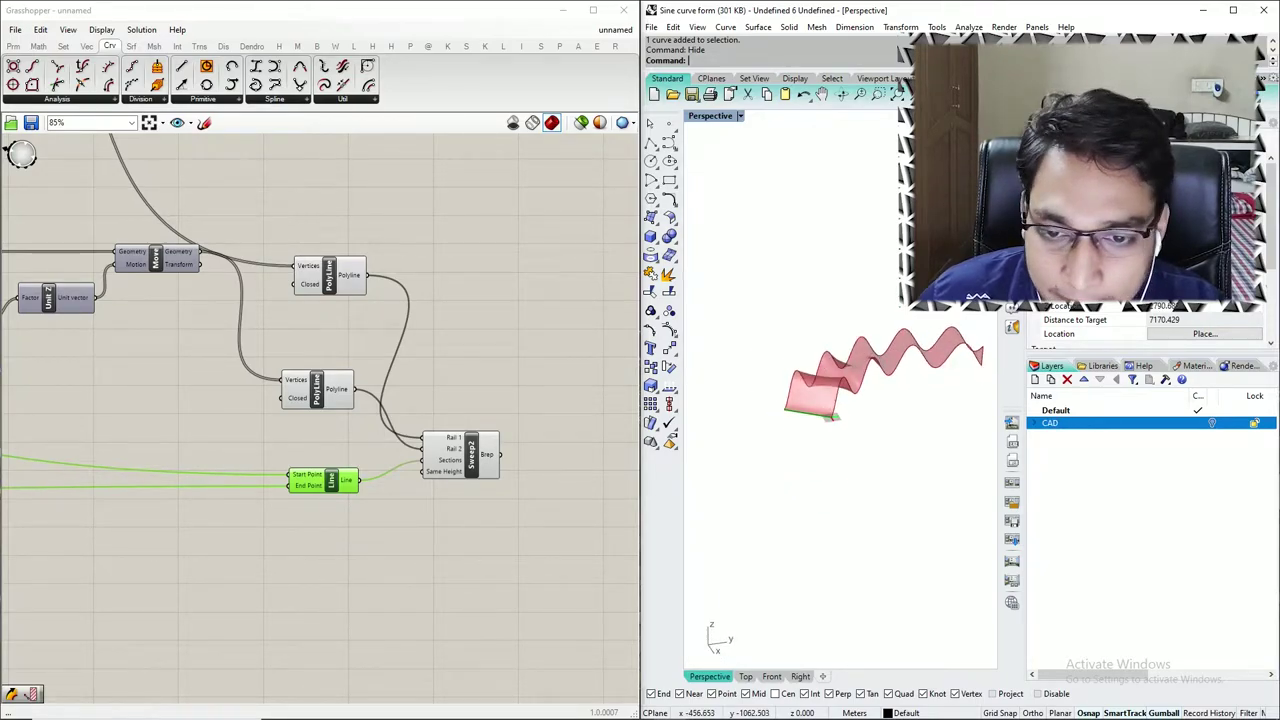
# - Move the Sweep2 component farther away from the PolyLine and Line components that feed it
pyautogui.scroll(-6, 530, 400)
pyautogui.click(505, 424)
pyautogui.moveTo(505, 424); pyautogui.dragTo(543, 403)
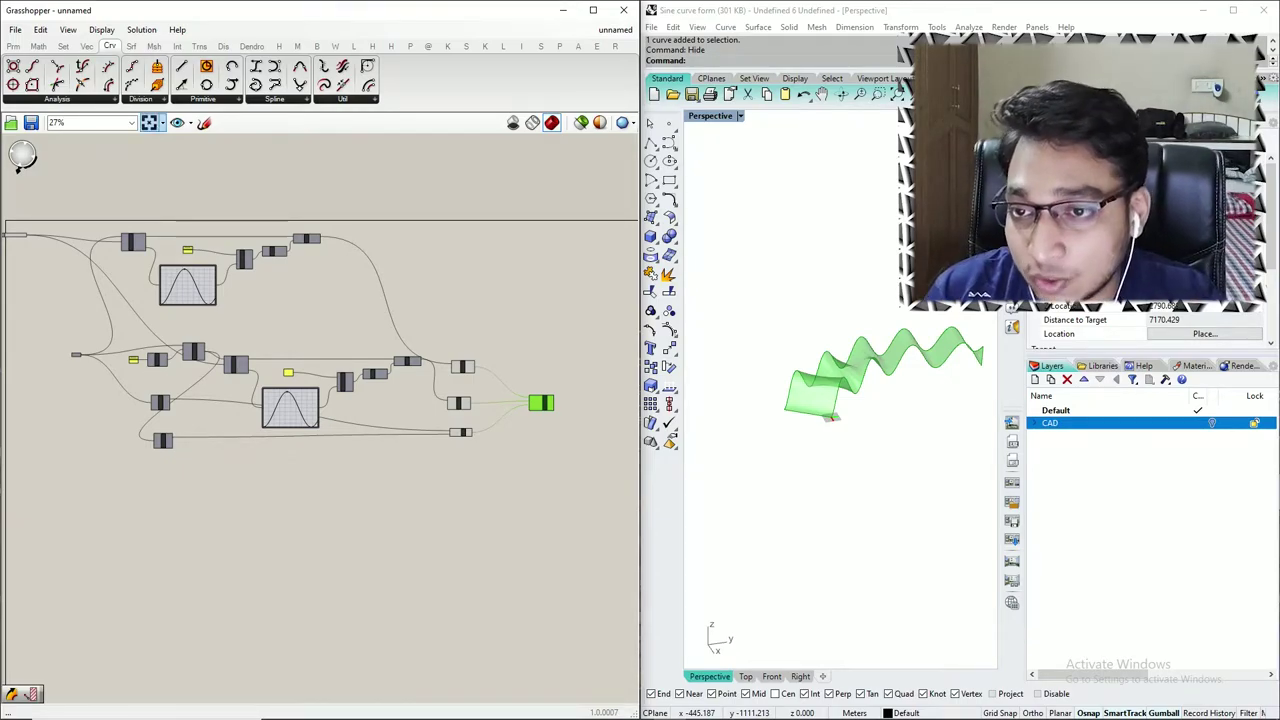
pyautogui.click(143, 99)
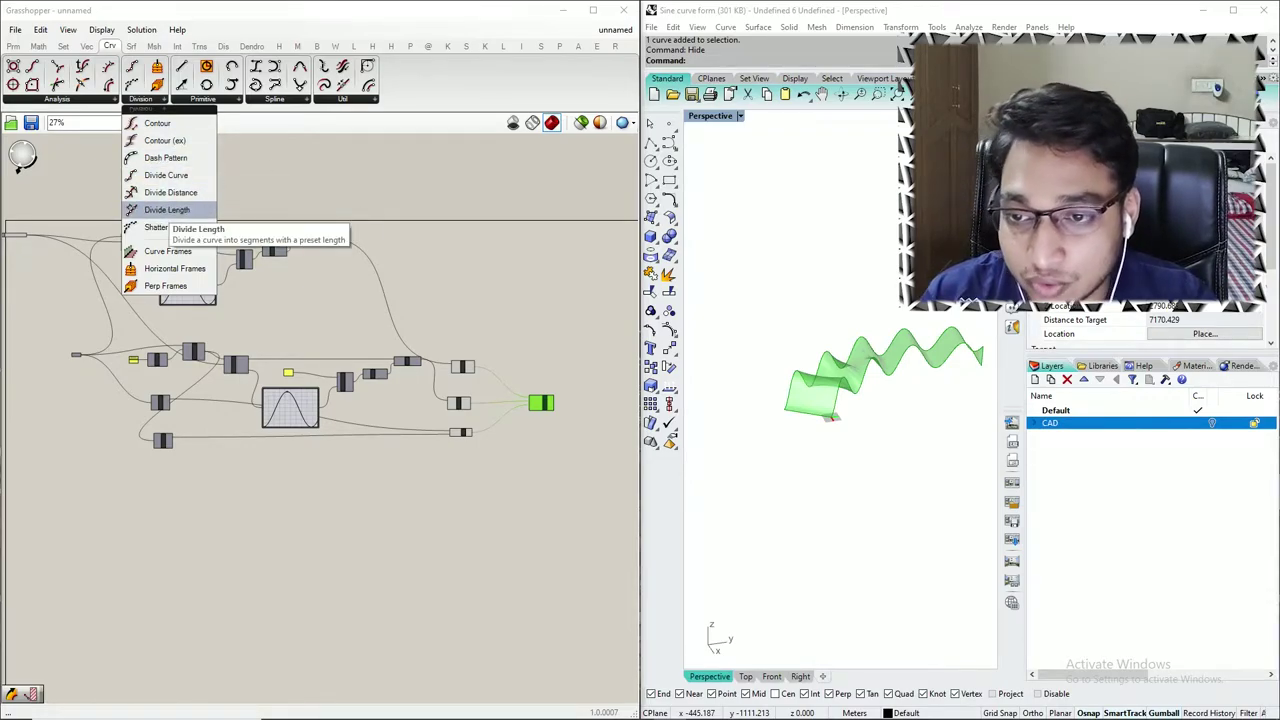
pyautogui.click(330, 310)
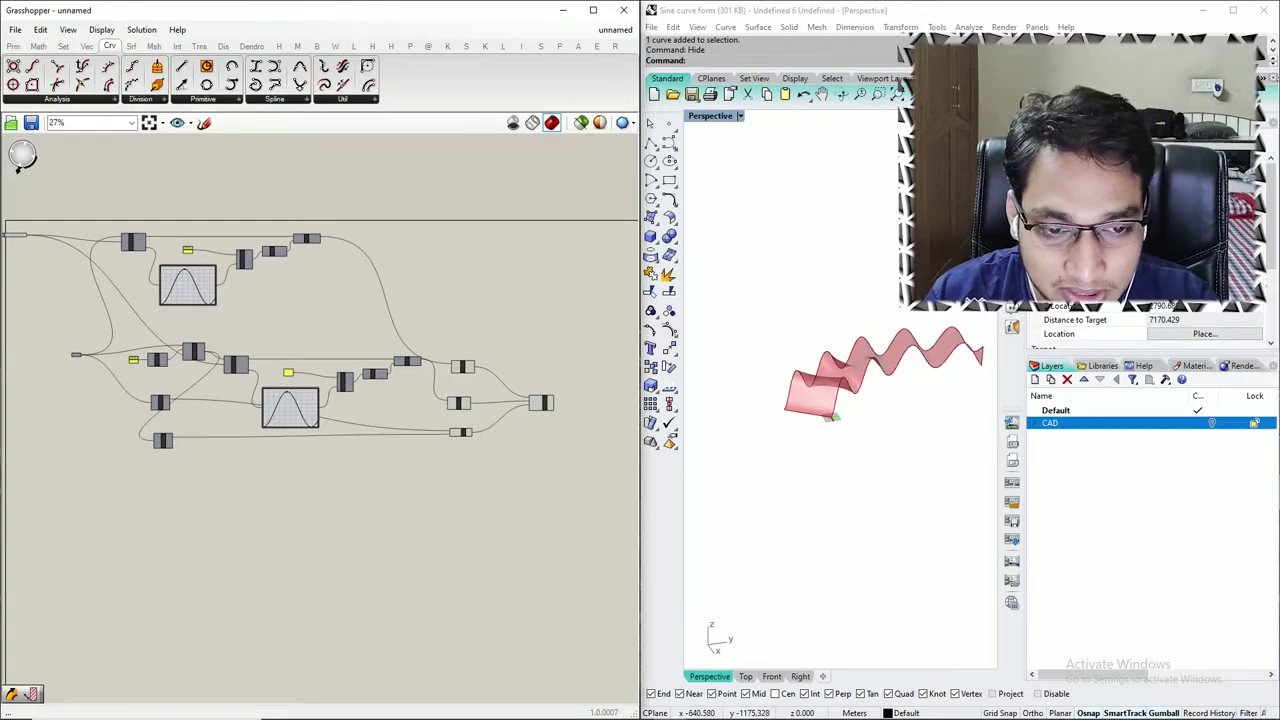
# - Inspect the full length of the swept surface from several angles along with the Sweep2 component's connections
pyautogui.scroll(-1, 367, 422)
pyautogui.scroll(6, 915, 370)
pyautogui.scroll(-6, 885, 405)
pyautogui.moveTo(850, 435)
pyautogui.mouseDown(button='right')
pyautogui.moveTo(925, 490)
pyautogui.moveTo(850, 415)
pyautogui.moveTo(798, 428)
pyautogui.mouseUp(button='right')
pyautogui.scroll(6, 514, 396)
pyautogui.scroll(2, 533, 435)
pyautogui.click(533, 435)
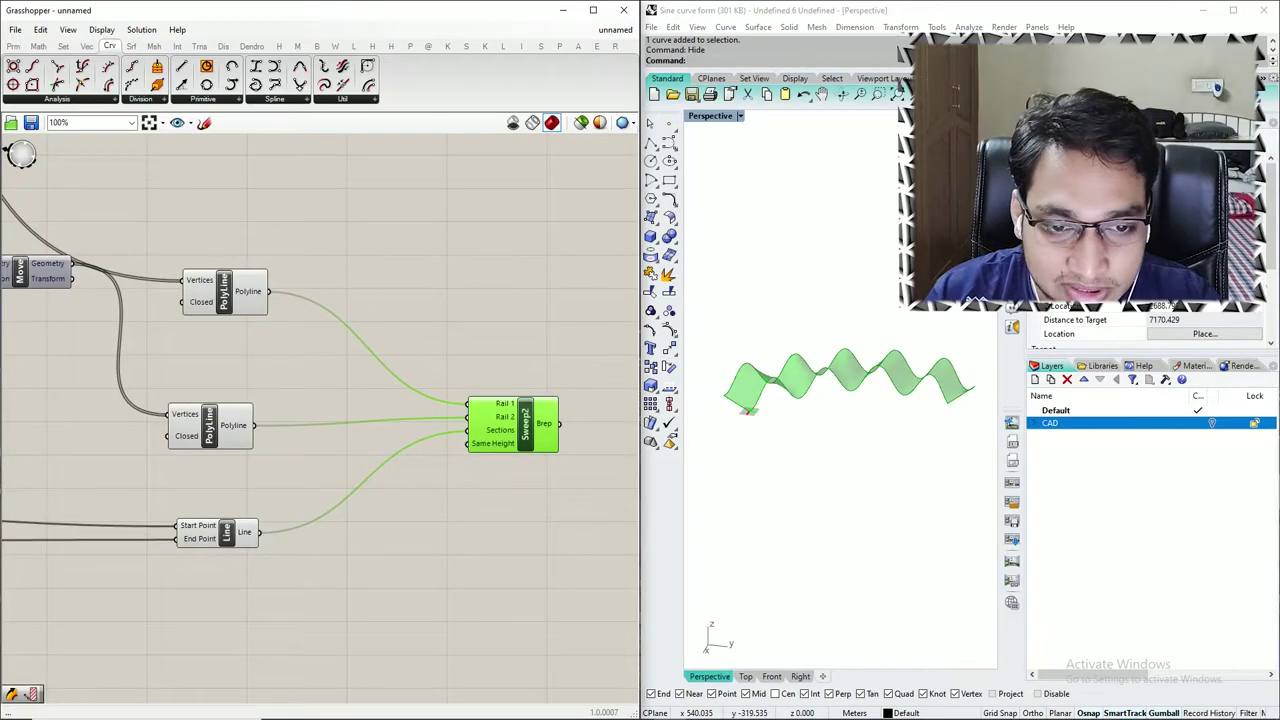
pyautogui.scroll(-6, 535, 424)
pyautogui.scroll(8, 570, 414)
pyautogui.click(582, 404)
pyautogui.scroll(-4, 953, 364)
pyautogui.moveTo(953, 364)
pyautogui.mouseDown(button='right')
pyautogui.moveTo(938, 344)
pyautogui.moveTo(972, 408)
pyautogui.moveTo(956, 398)
pyautogui.mouseUp(button='right')
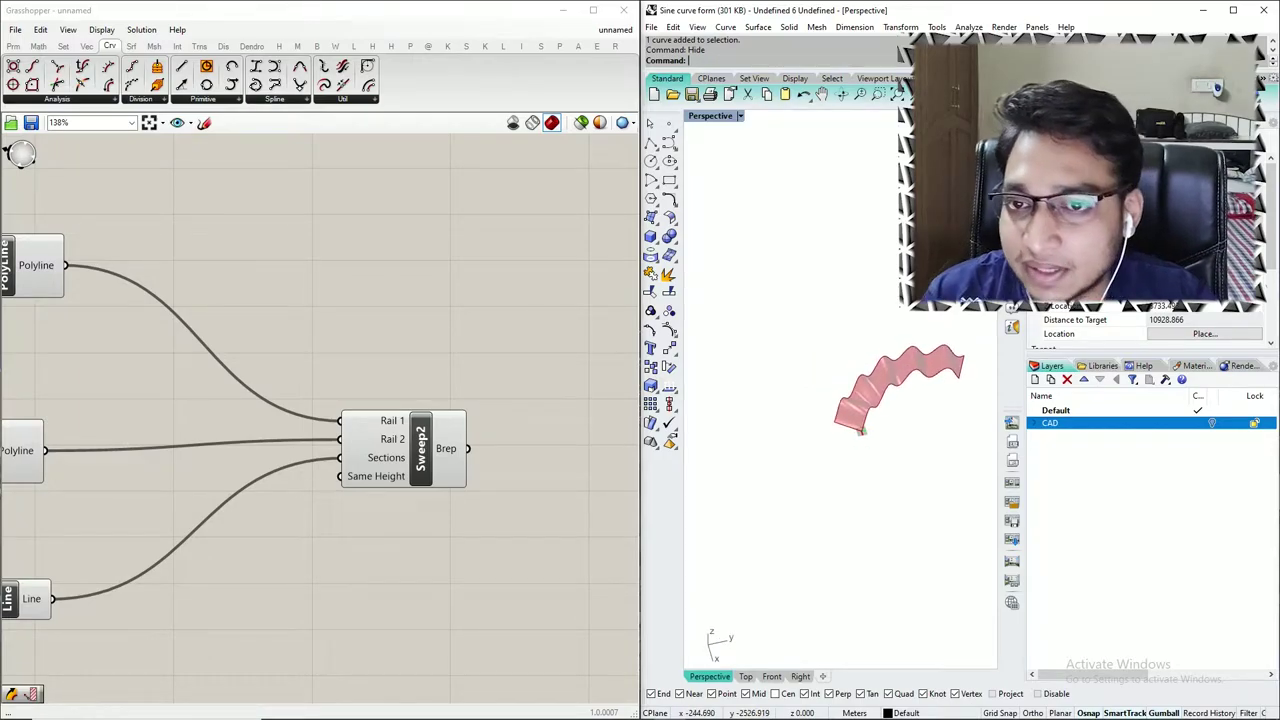
# - Try placing a Weaverbird's Catmull-Clark Subdivision component near Sweep2
pyautogui.click(335, 46)
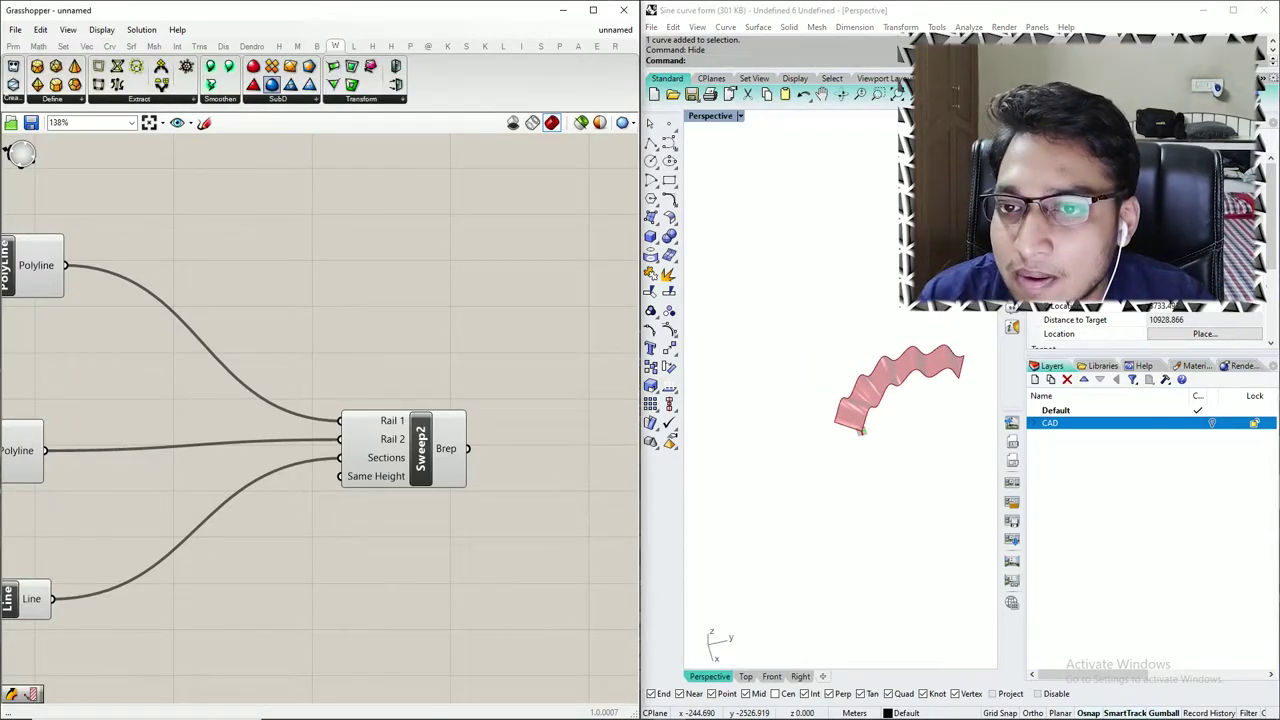
pyautogui.click(390, 240)
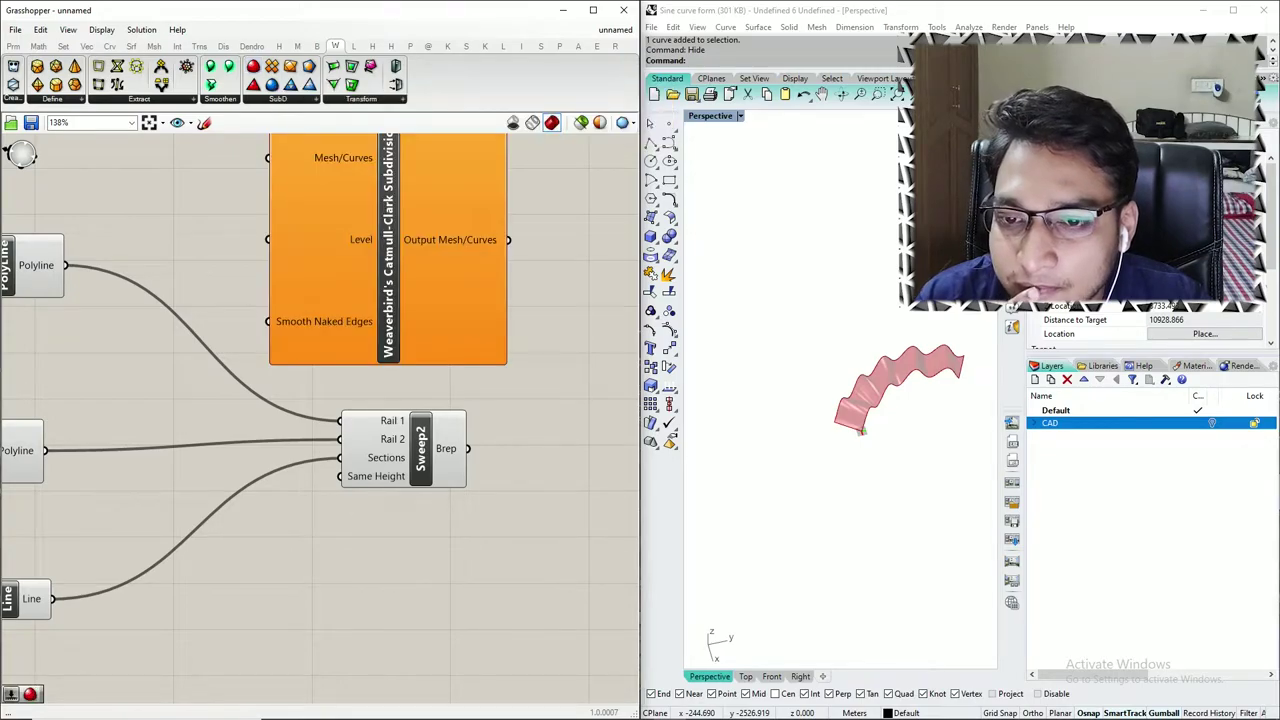
pyautogui.scroll(-6, 330, 288)
pyautogui.moveTo(328, 268); pyautogui.dragTo(536, 417)
pyautogui.scroll(1, 338, 341)
pyautogui.scroll(3, 360, 350)
pyautogui.scroll(-4, 290, 347)
pyautogui.press('Delete')
# - Add a Mesh parameter beside Sweep2 and connect the Brep output to it
pyautogui.doubleClick(457, 304)
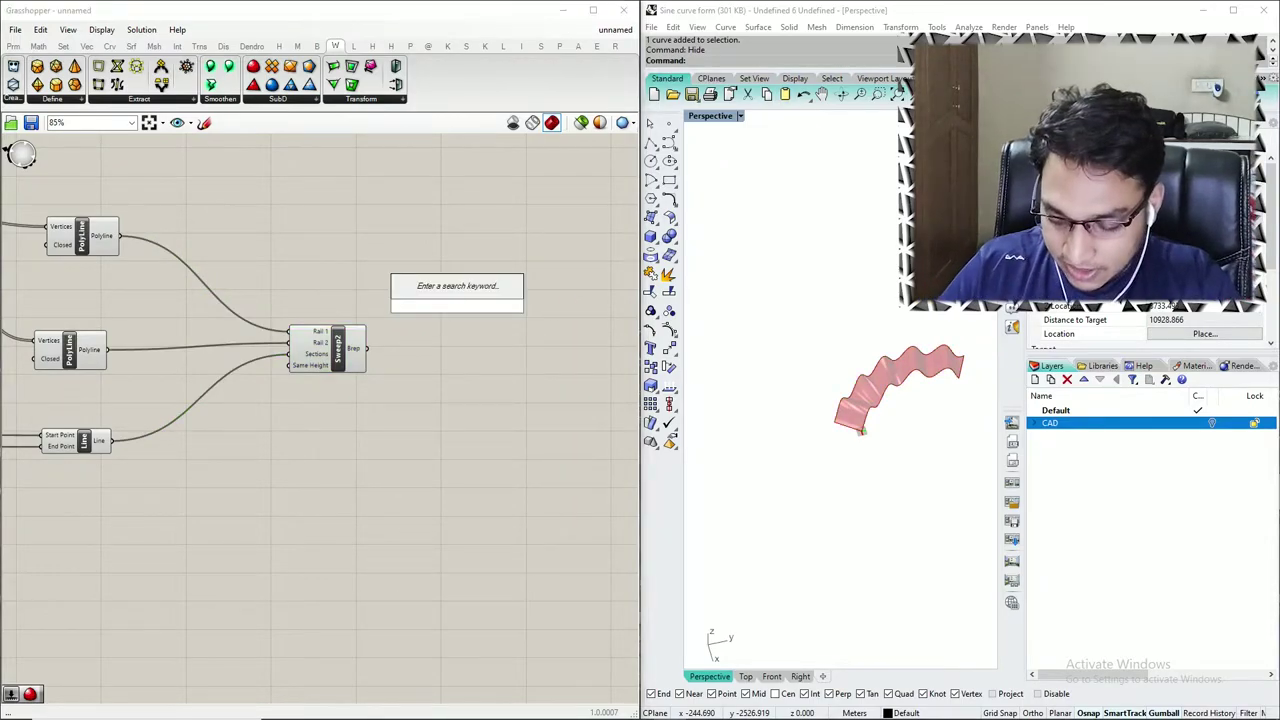
pyautogui.write('mesh')
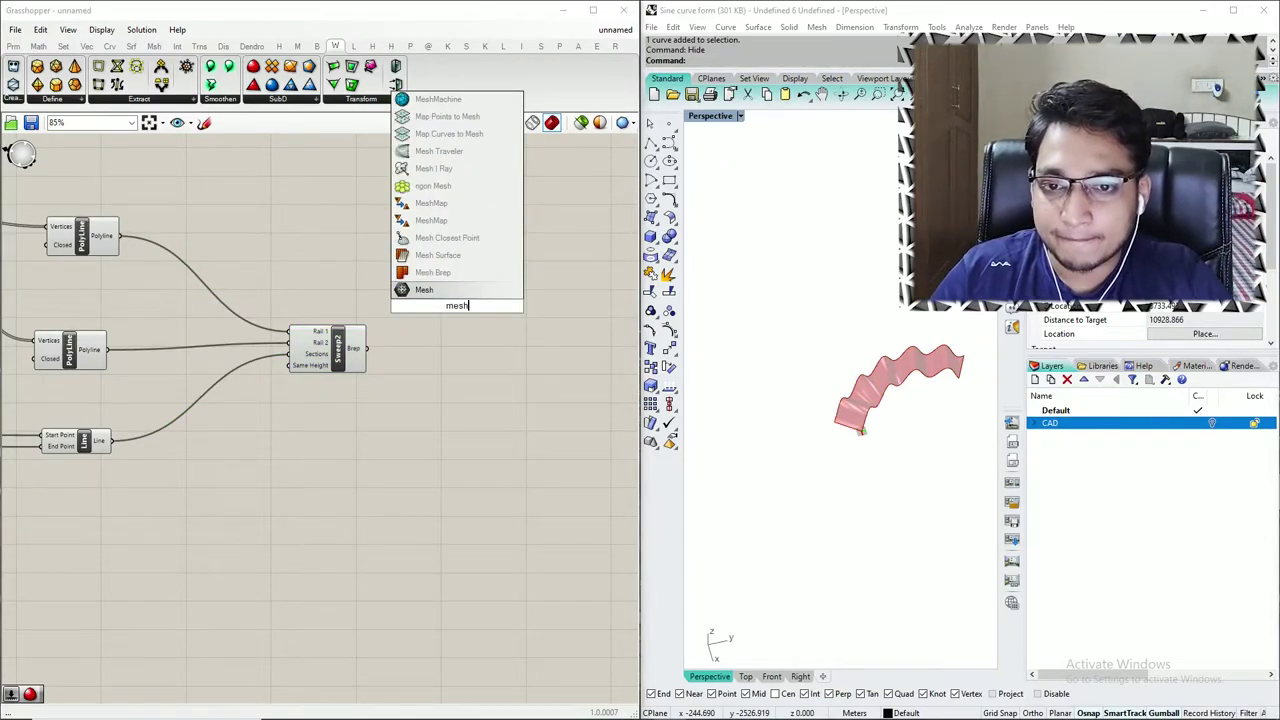
pyautogui.press('Up')
pyautogui.press('Up')
pyautogui.press('Up')
pyautogui.press('Up')
pyautogui.press('Up')
pyautogui.press('Up')
pyautogui.press('Up')
pyautogui.press('Up')
pyautogui.press('Up')
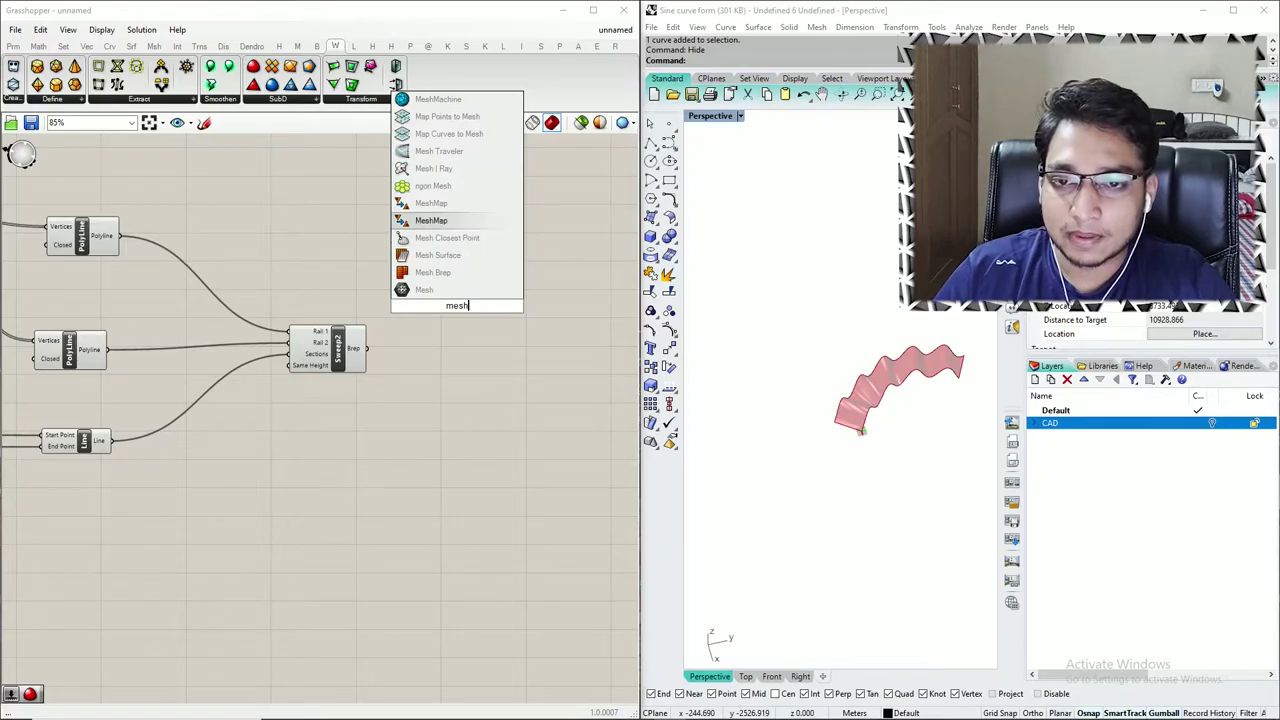
pyautogui.press('Down')
pyautogui.press('Down')
pyautogui.press('Down')
pyautogui.press('Down')
pyautogui.press('Down')
pyautogui.press('Down')
pyautogui.press('Down')
pyautogui.press('Down')
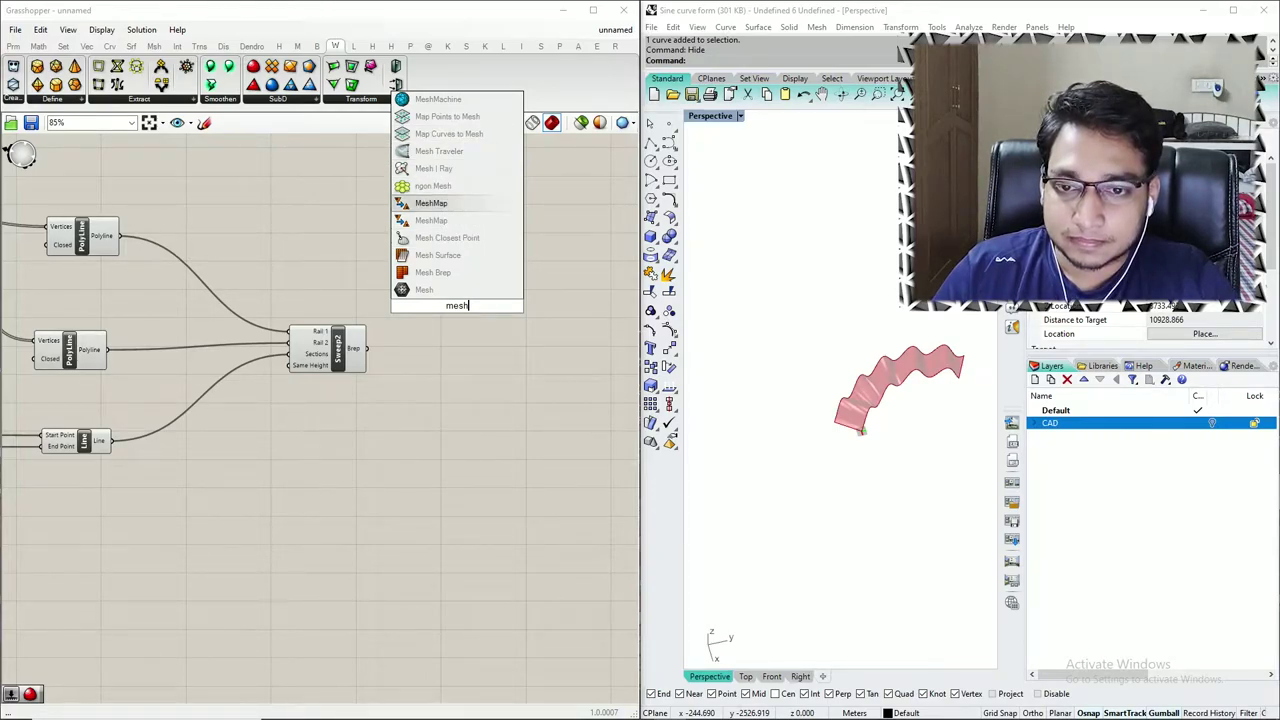
pyautogui.press('Return')
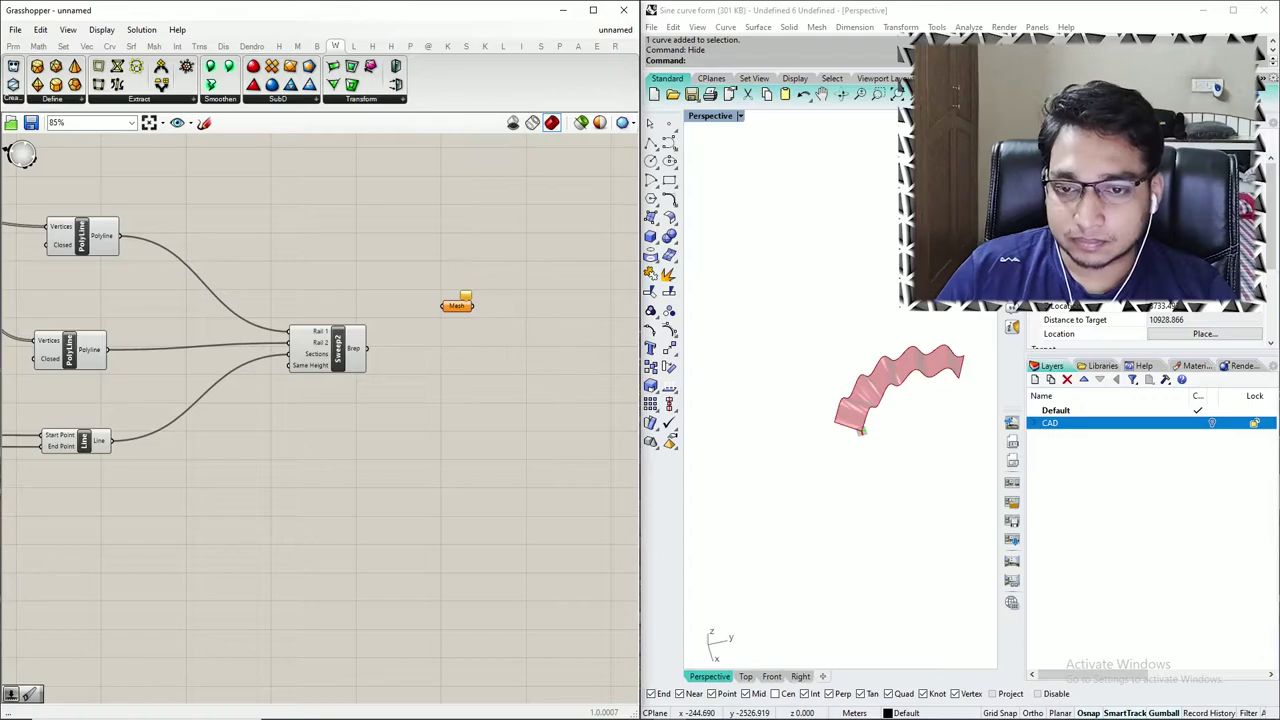
pyautogui.moveTo(457, 306); pyautogui.dragTo(418, 355)
pyautogui.scroll(3, 479, 373)
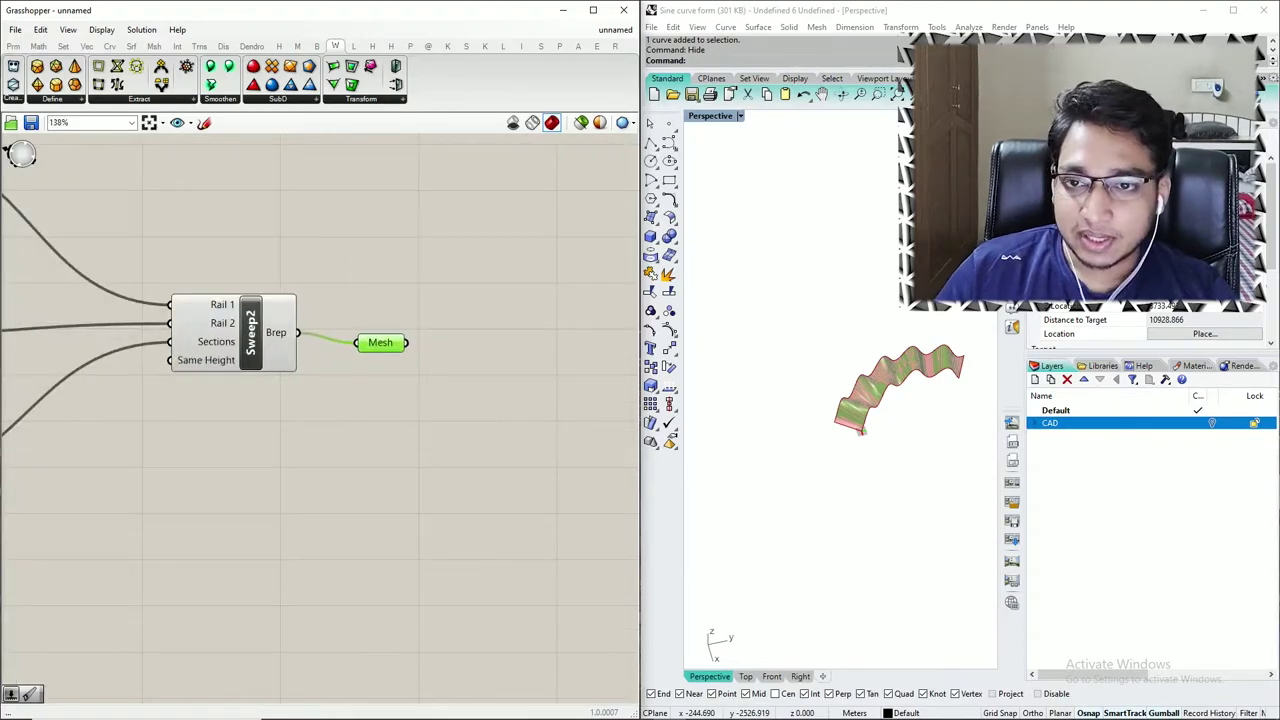
# - Add a Weaverbird's Catmull-Clark Subdivision component and feed the Mesh parameter into its Mesh/Curves input
pyautogui.click(460, 447)
pyautogui.moveTo(460, 447); pyautogui.dragTo(560, 435)
pyautogui.scroll(-4, 288, 376)
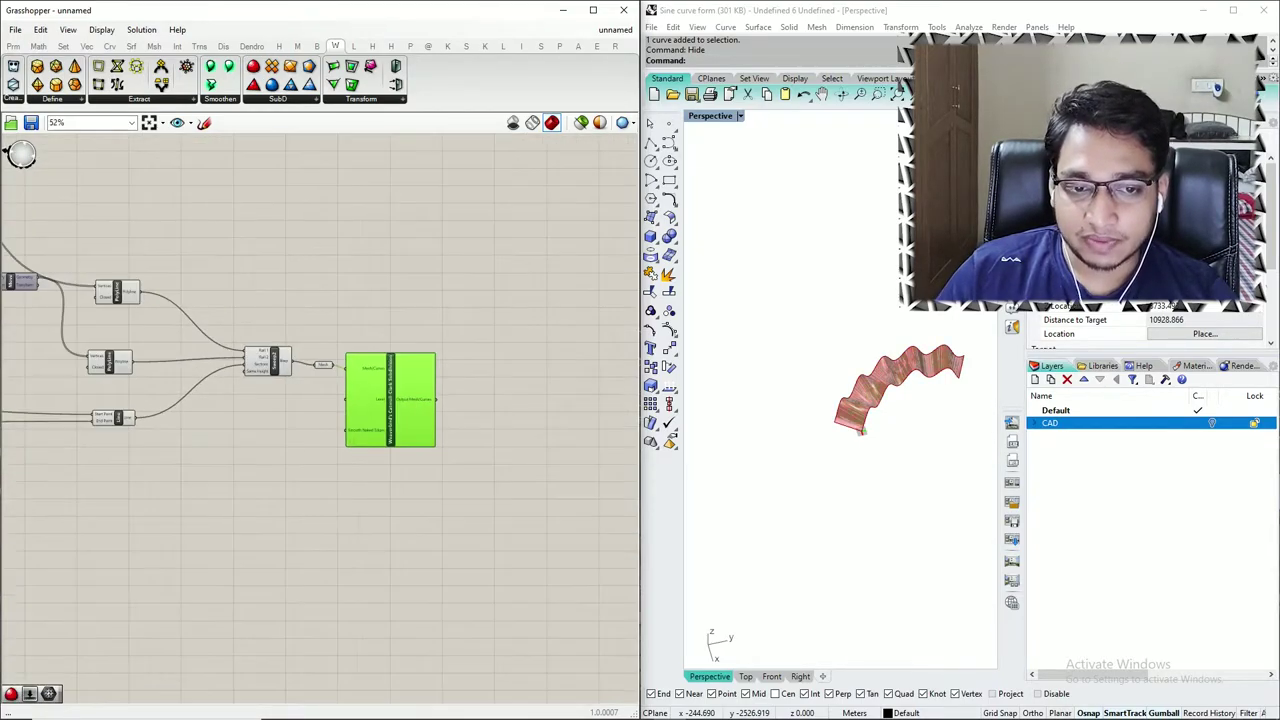
# - Move the Weaverbird's Catmull-Clark Subdivision component further away from the Mesh parameter
pyautogui.click(312, 405)
pyautogui.scroll(4, 396, 400)
pyautogui.moveTo(396, 395); pyautogui.dragTo(468, 371)
pyautogui.scroll(-4, 449, 380)
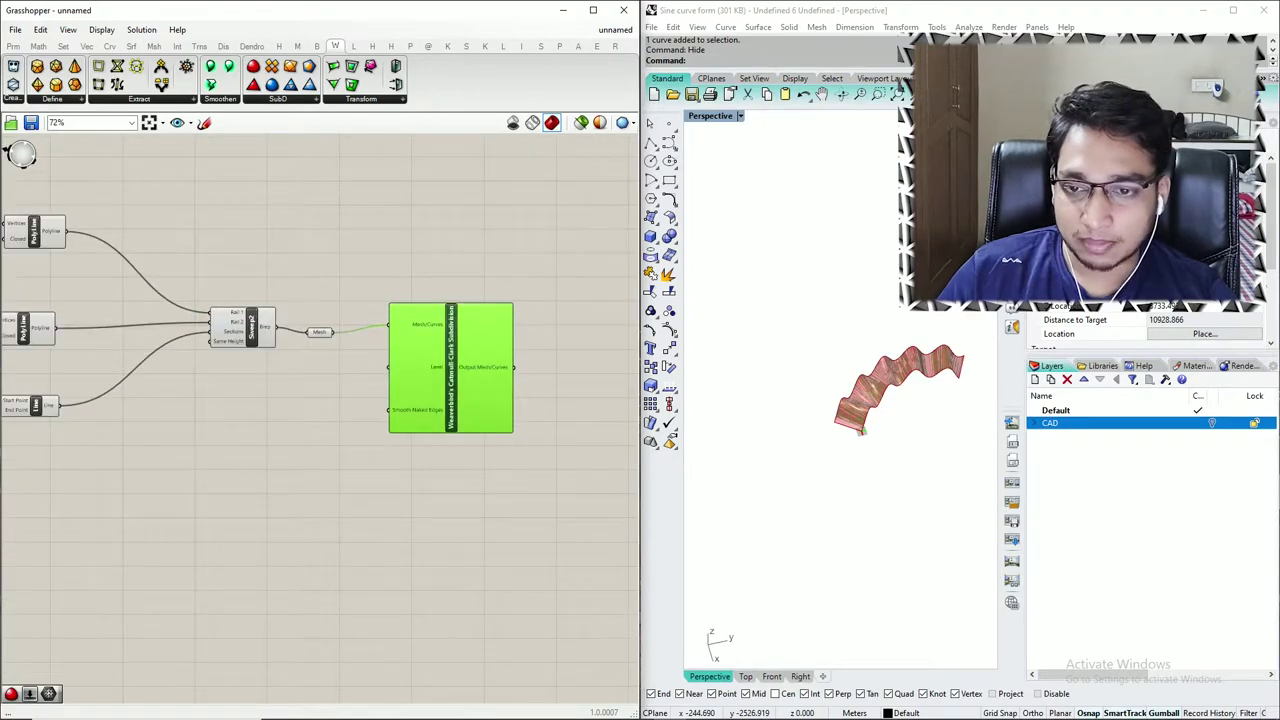
# - Hide the previews of the Sweep2 component and the Mesh parameter together
pyautogui.moveTo(331, 408); pyautogui.dragTo(228, 272)
pyautogui.middleClick(255, 337)
pyautogui.click(298, 294)
pyautogui.click(303, 432)
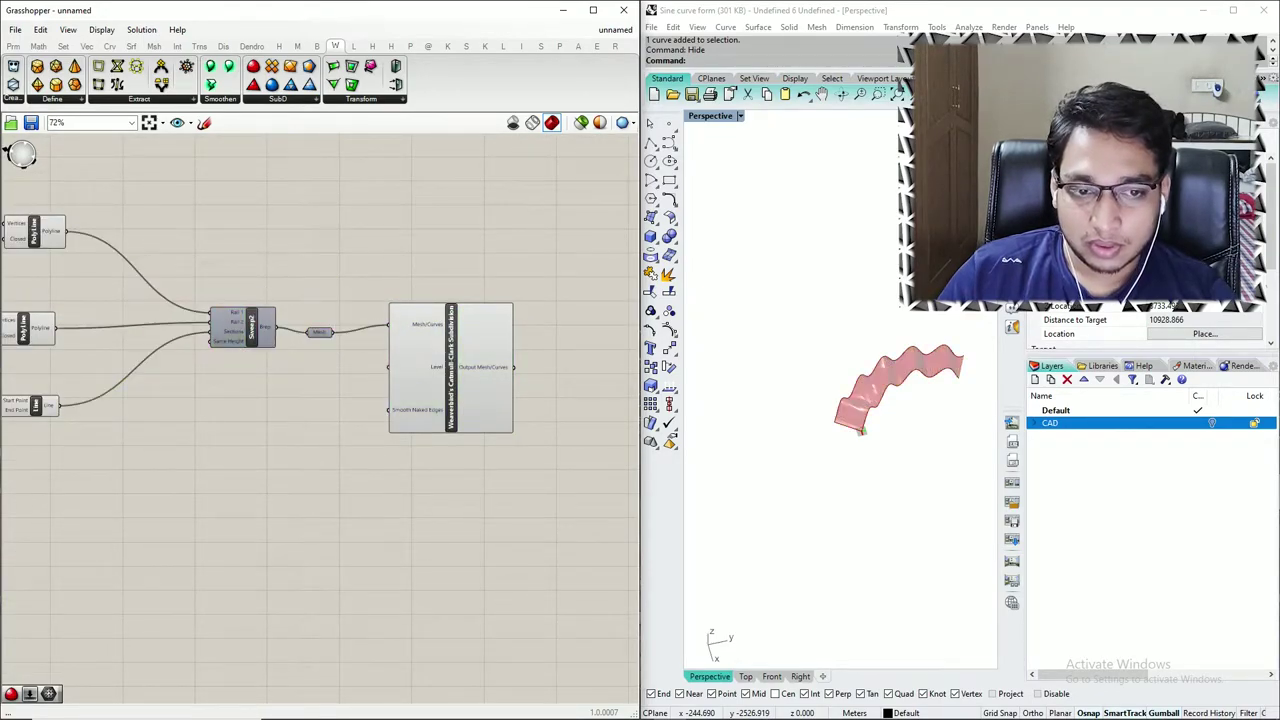
# - Hide the previews of the two PolyLine components and the Line component that feed Sweep2
pyautogui.scroll(-1, 305, 450)
pyautogui.scroll(4, 420, 396)
pyautogui.click(438, 402)
pyautogui.scroll(-4, 488, 430)
pyautogui.scroll(-3, 494, 442)
pyautogui.moveTo(272, 559); pyautogui.dragTo(128, 275)
pyautogui.middleClick(205, 340)
pyautogui.click(248, 298)
pyautogui.click(310, 470)
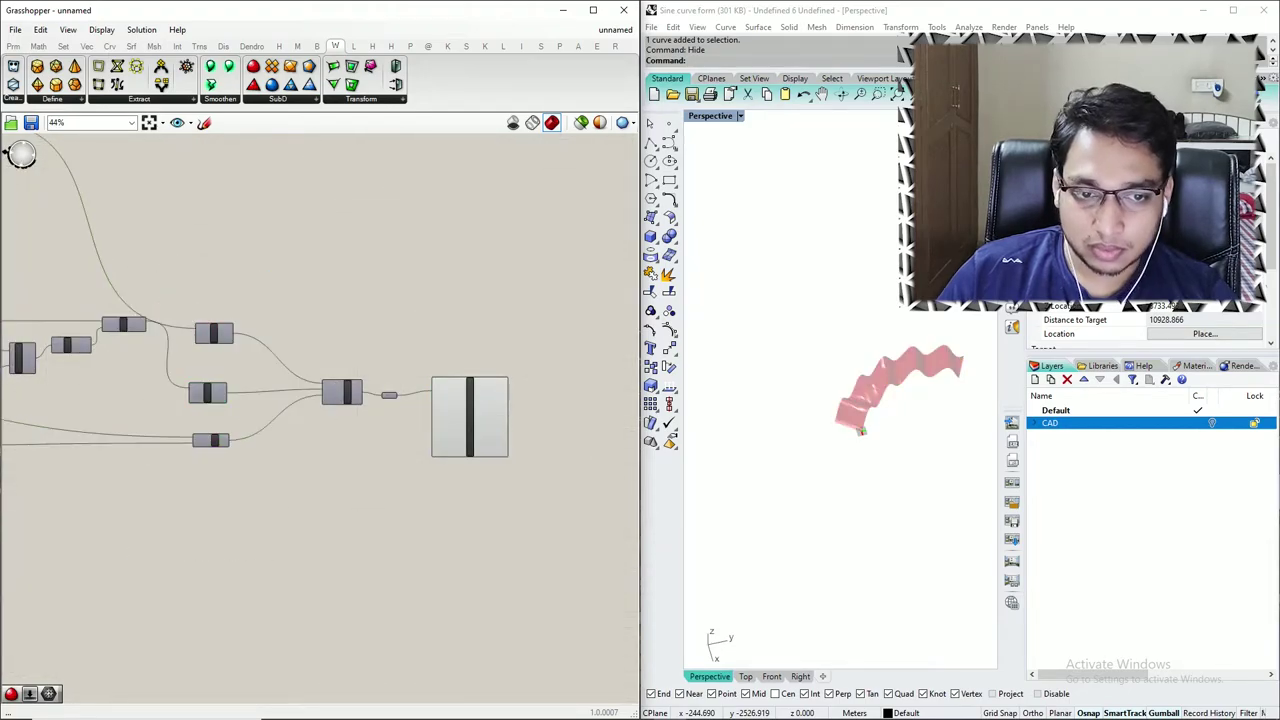
# - Inspect the wavy subdivided surface close up and from several angles, highlighting it through the Catmull-Clark Subdivision component
pyautogui.scroll(3, 567, 484)
pyautogui.scroll(17, 955, 393)
pyautogui.scroll(-14, 860, 428)
pyautogui.moveTo(864, 487); pyautogui.dragTo(795, 432, button='right')
pyautogui.scroll(3, 466, 391)
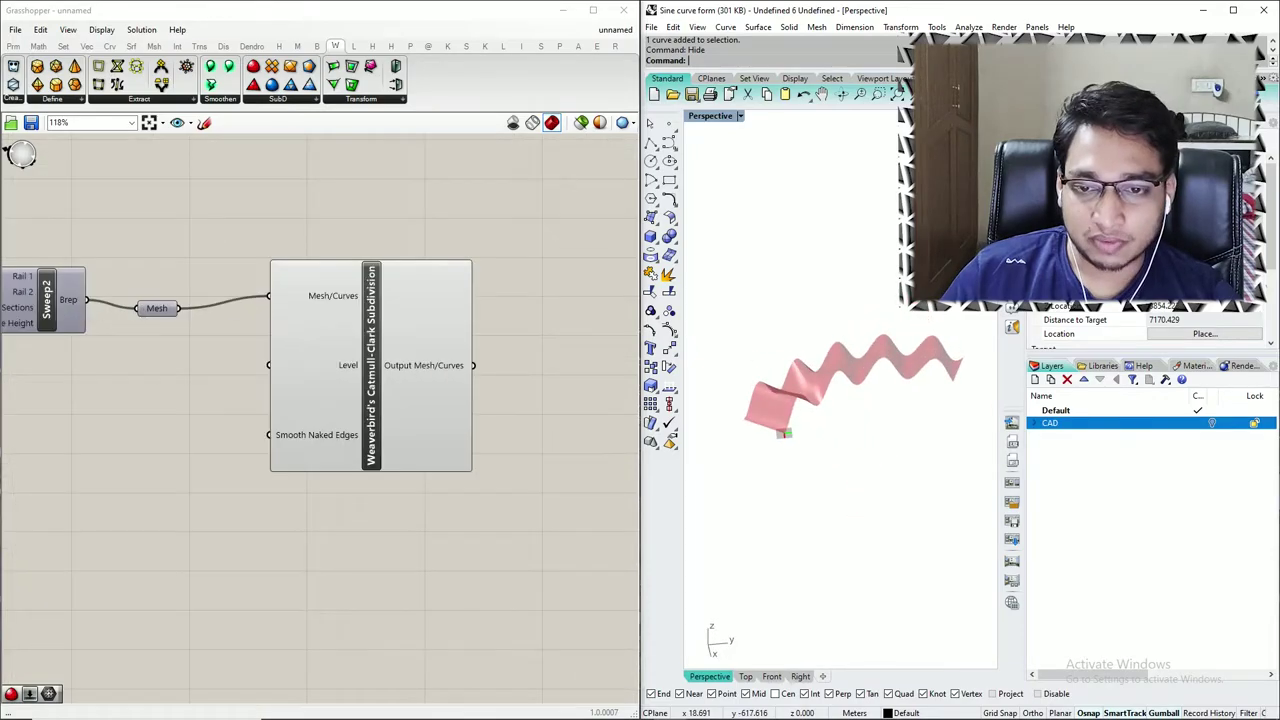
pyautogui.scroll(-3, 157, 365)
pyautogui.scroll(5, 255, 358)
pyautogui.click(255, 358)
pyautogui.click(115, 415)
pyautogui.click(336, 372)
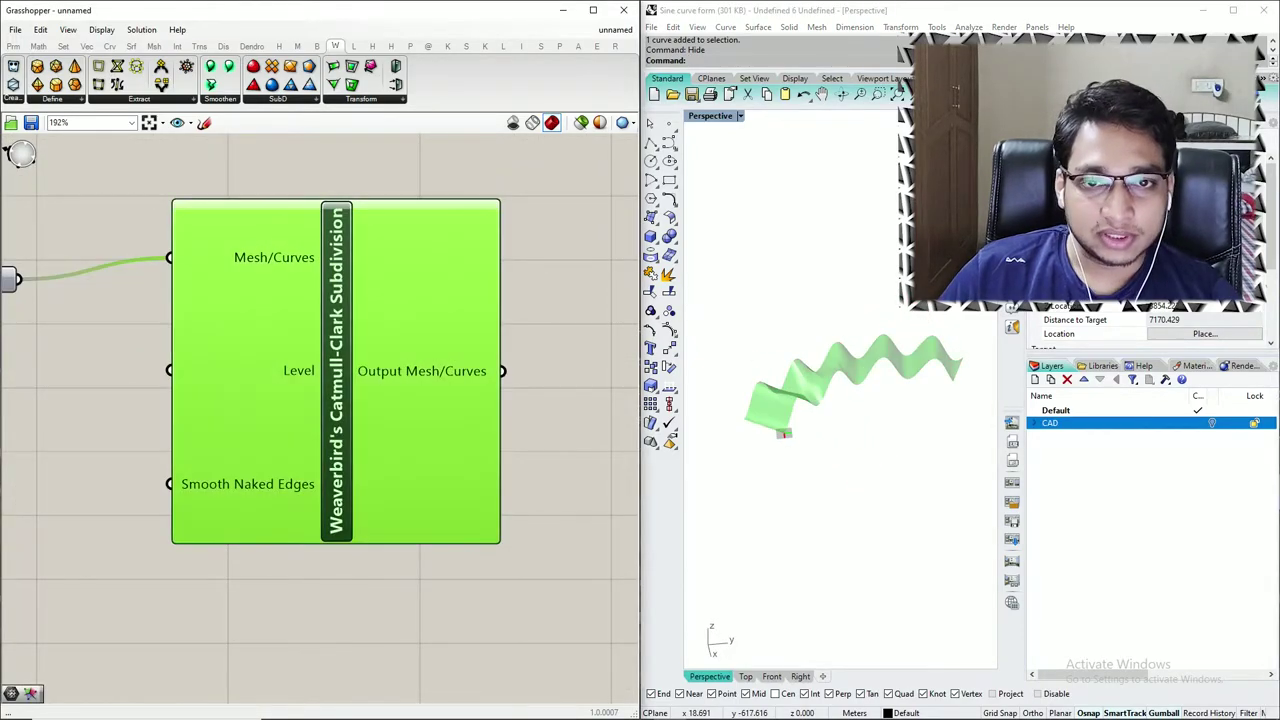
pyautogui.scroll(6, 935, 368)
pyautogui.scroll(-2, 900, 385)
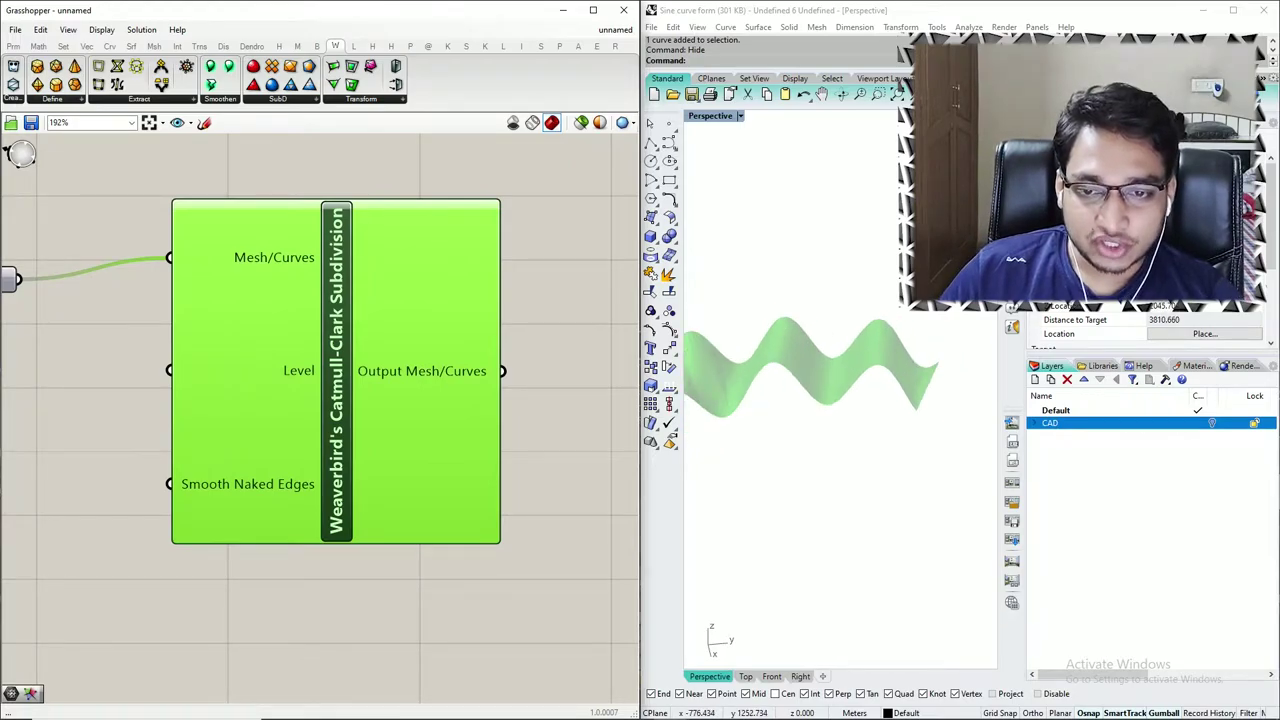
pyautogui.scroll(7, 850, 400)
pyautogui.scroll(-12, 812, 338)
pyautogui.moveTo(812, 338); pyautogui.dragTo(890, 428, button='right')
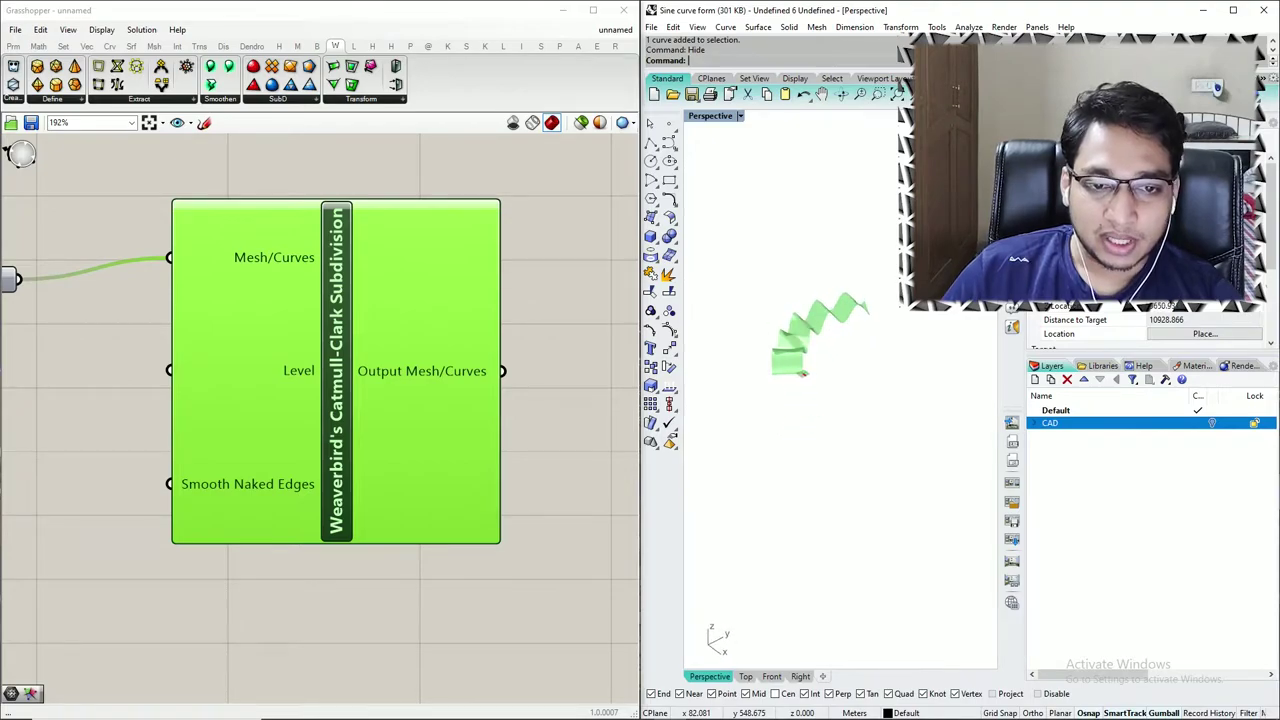
# - Set the panel feeding the Negative component of the Offset Curve distance to 300
pyautogui.scroll(-12, 545, 325)
pyautogui.scroll(8, 265, 291)
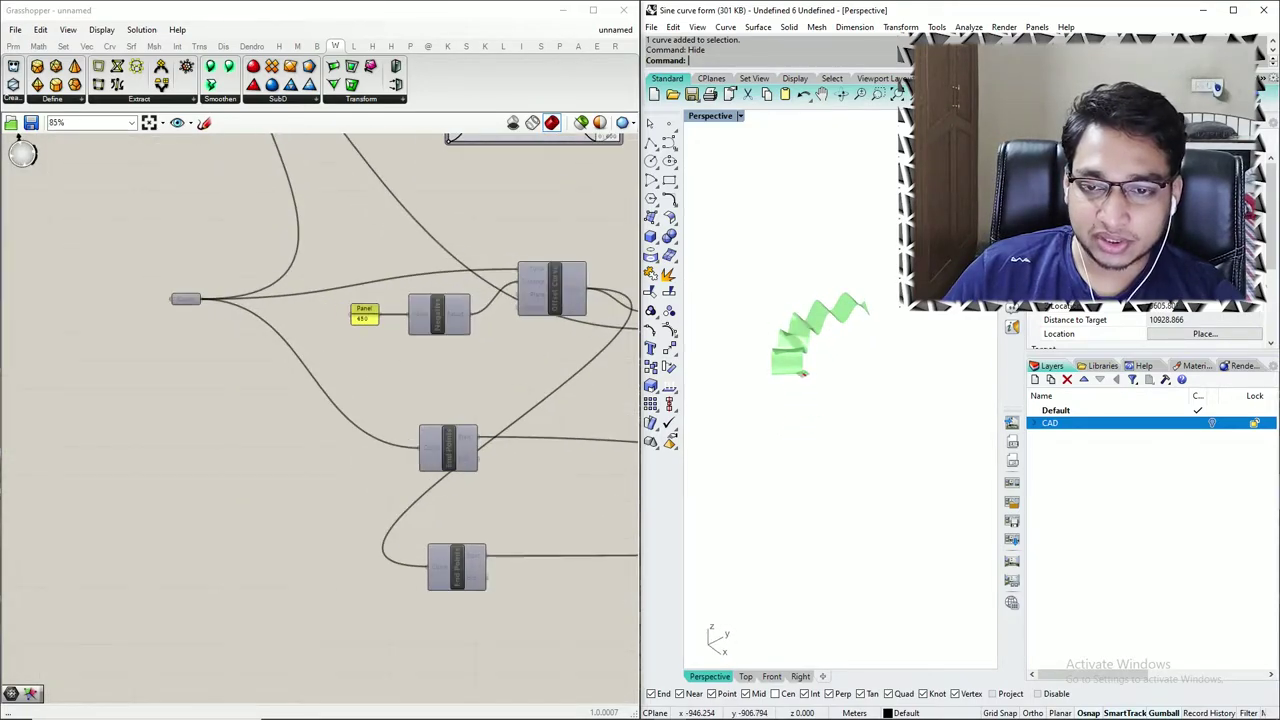
pyautogui.scroll(4, 301, 298)
pyautogui.doubleClick(442, 339)
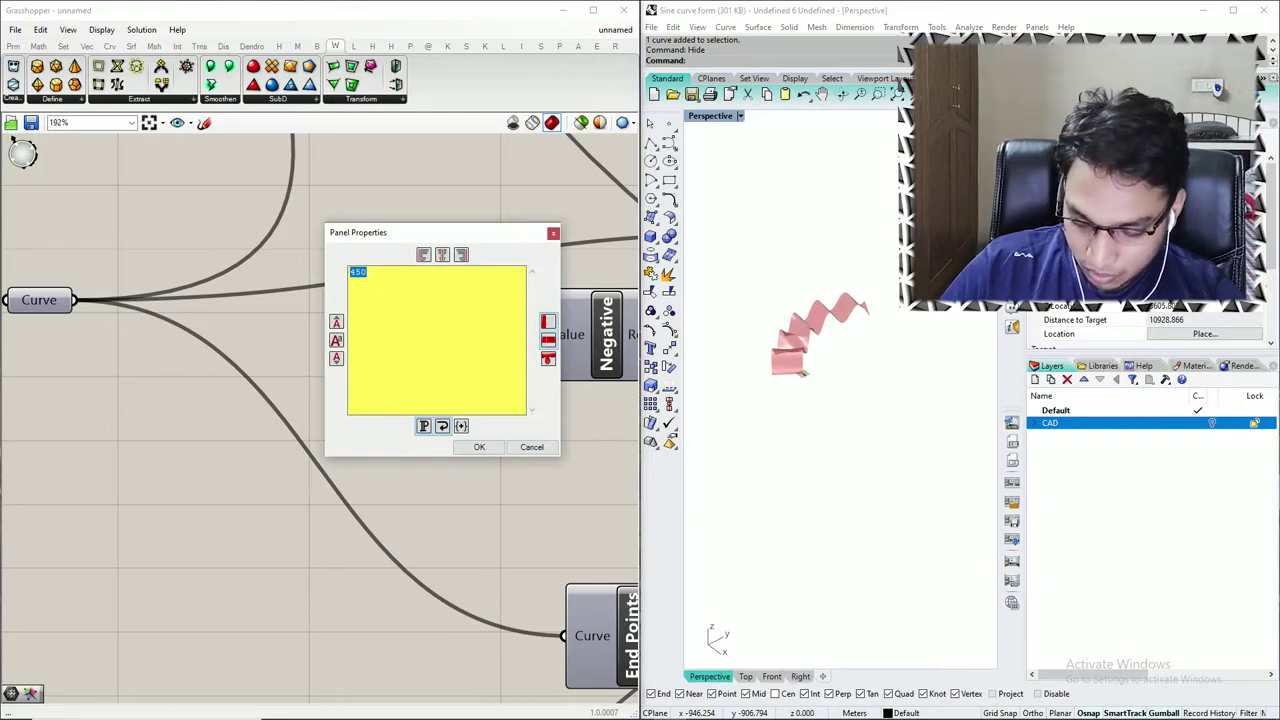
pyautogui.click(479, 447)
pyautogui.scroll(-11, 393, 388)
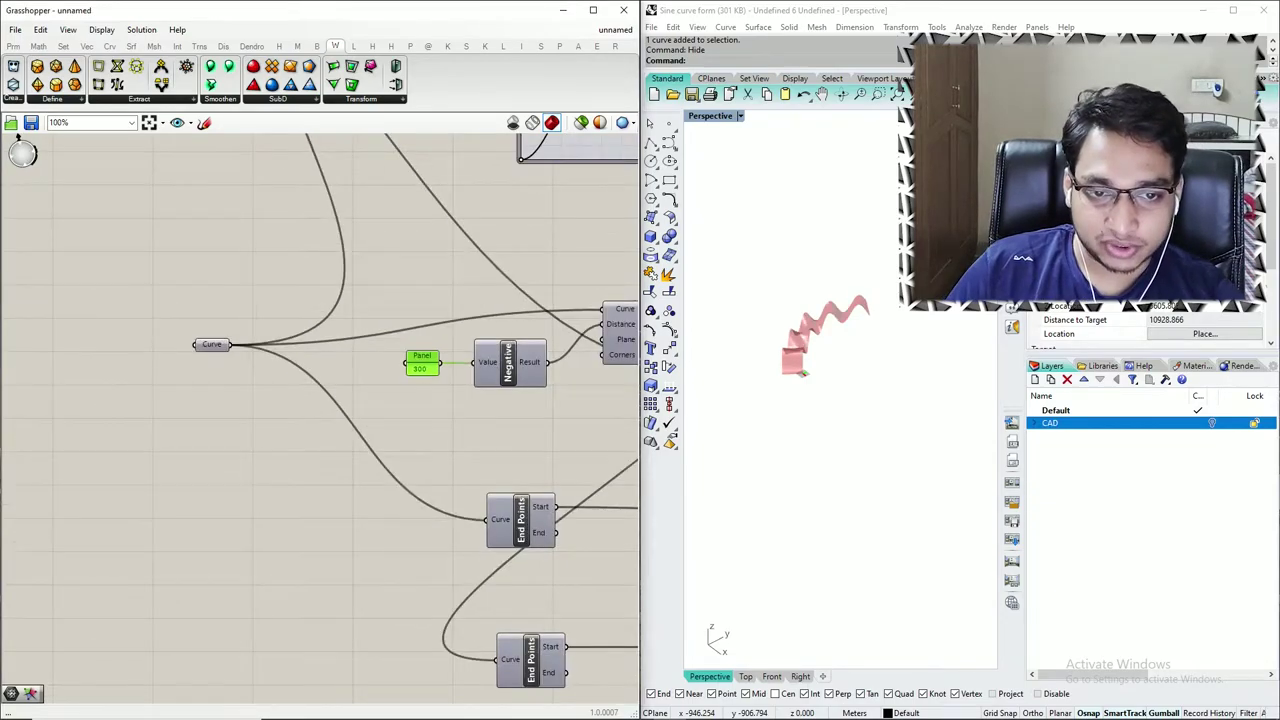
# - Reshape the upper Graph Mapper's sine curve by moving its peak handle slightly lower and closer to the start, checking the surface
pyautogui.scroll(5, 518, 322)
pyautogui.scroll(6, 303, 257)
pyautogui.moveTo(174, 367); pyautogui.dragTo(148, 392)
pyautogui.scroll(6, 836, 280)
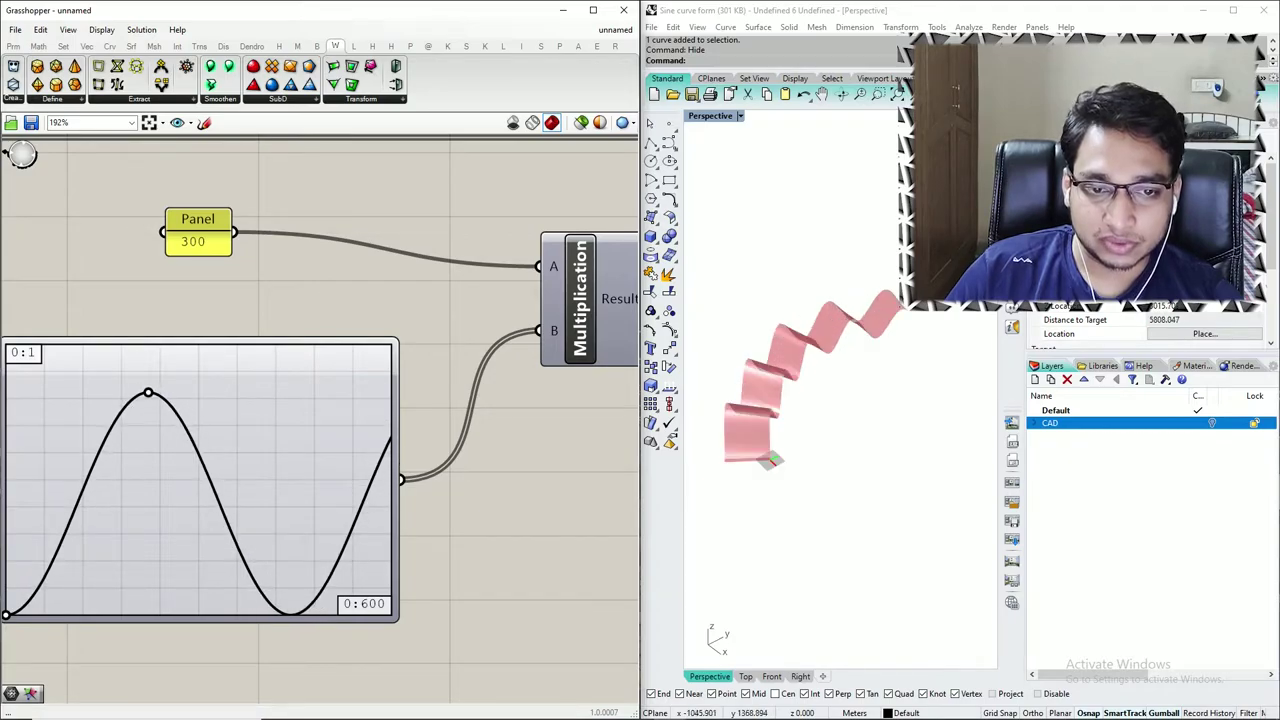
pyautogui.scroll(1, 836, 282)
pyautogui.scroll(-3, 850, 385)
pyautogui.moveTo(822, 390); pyautogui.dragTo(790, 346, button='right')
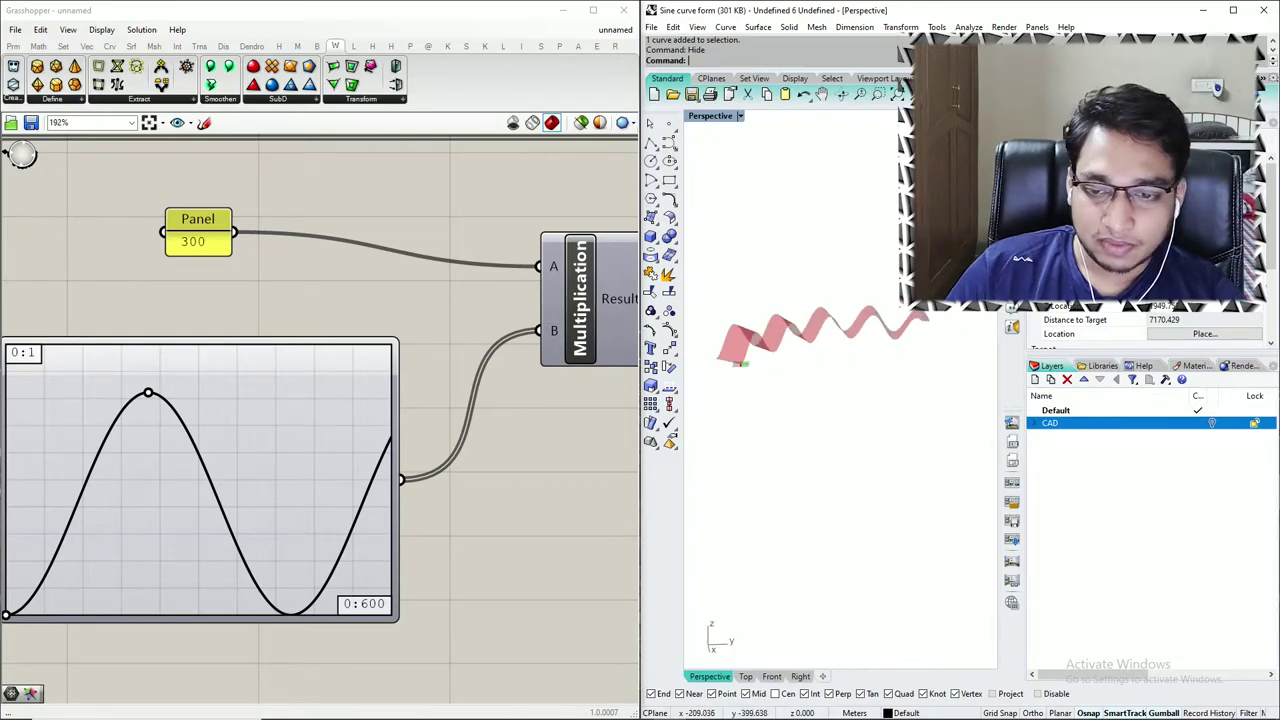
pyautogui.scroll(-3, 308, 561)
pyautogui.scroll(3, 166, 582)
pyautogui.moveTo(94, 602)
pyautogui.mouseDown()
pyautogui.moveTo(97, 470)
pyautogui.moveTo(115, 571)
pyautogui.moveTo(92, 602)
pyautogui.mouseUp()
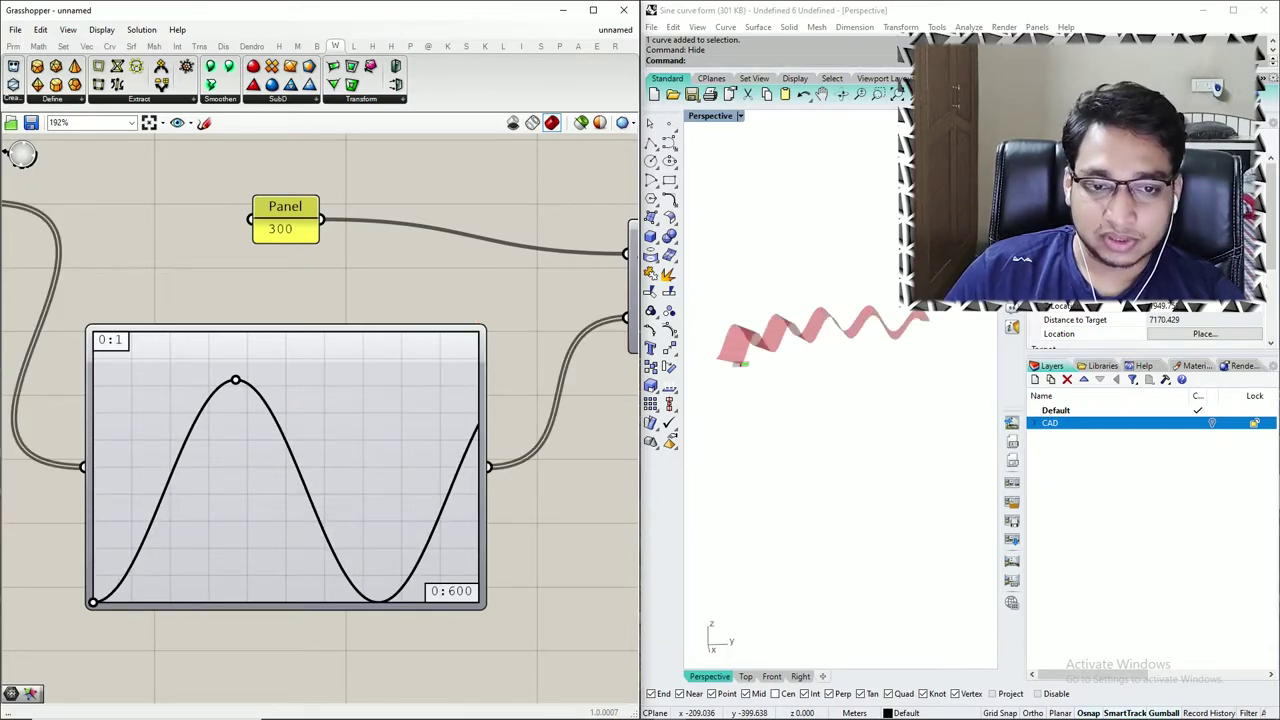
# - Try moving the lower Graph Mapper's peak handle down and closer to the start, and check the surface shape
pyautogui.scroll(-8, 862, 308)
pyautogui.scroll(18, 852, 305)
pyautogui.scroll(-11, 852, 305)
pyautogui.scroll(-9, 256, 341)
pyautogui.scroll(5, 385, 500)
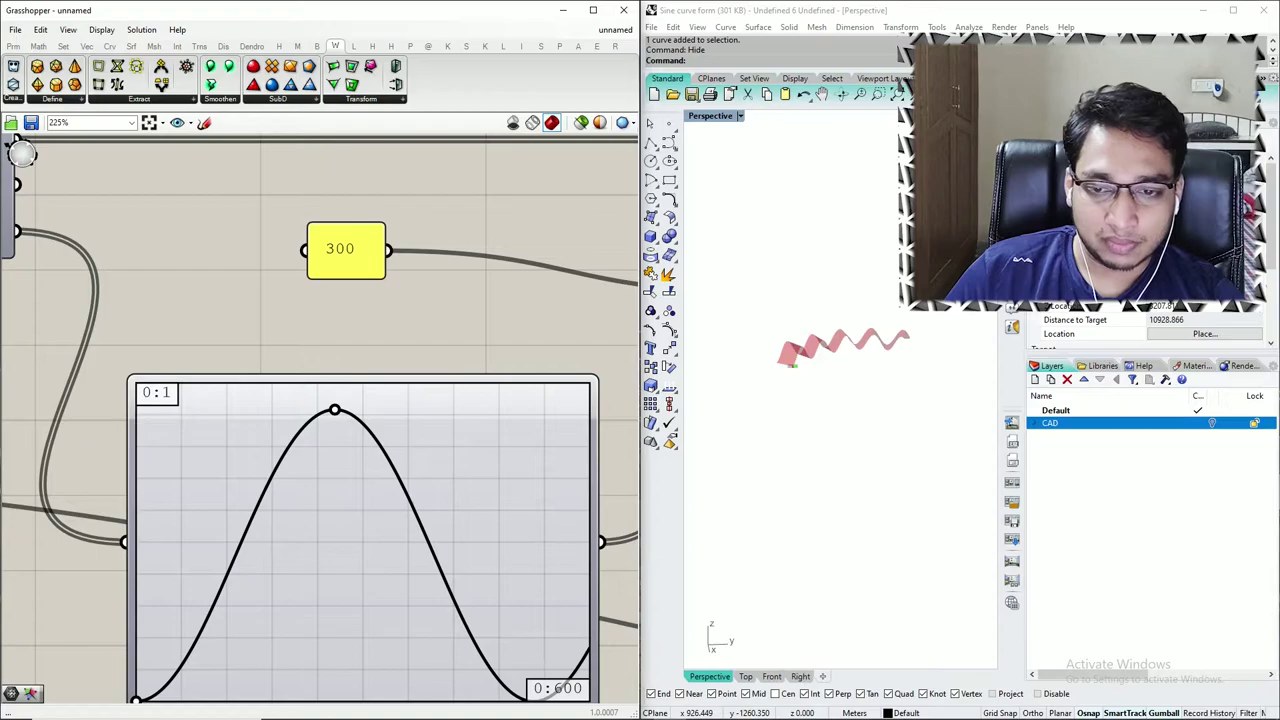
pyautogui.moveTo(334, 409); pyautogui.dragTo(308, 439)
pyautogui.scroll(15, 800, 332)
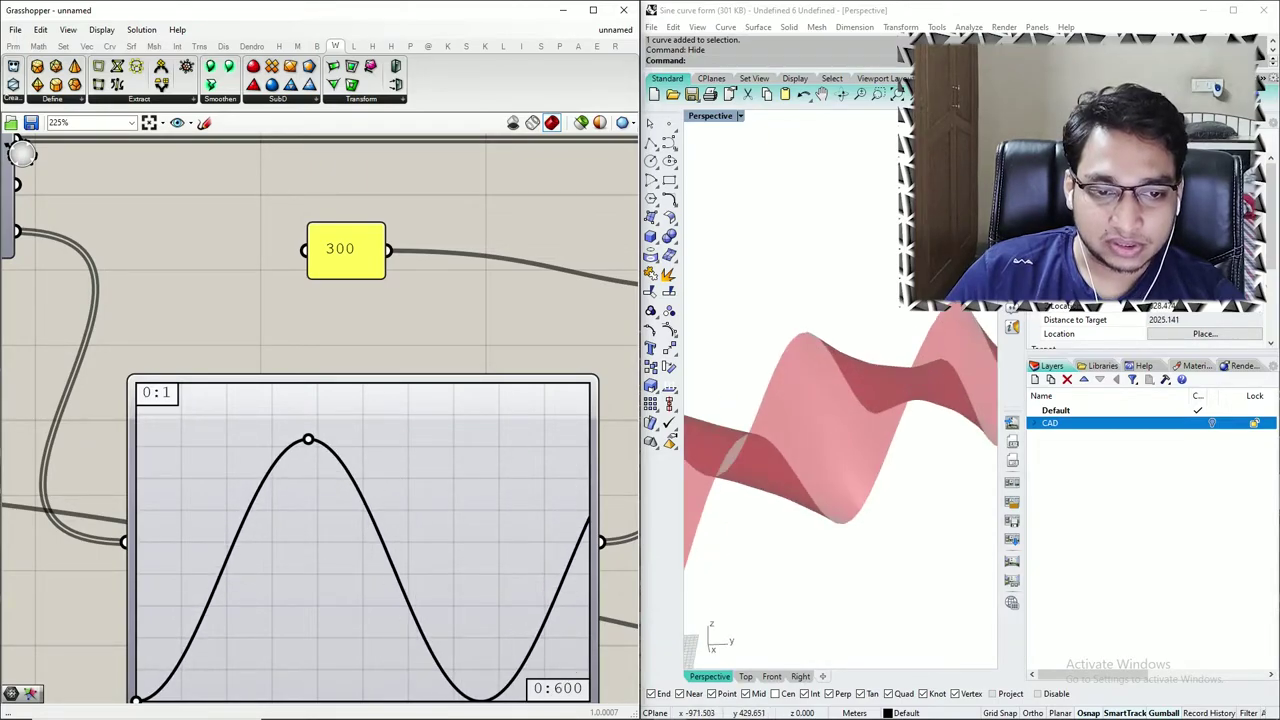
pyautogui.scroll(-10, 800, 340)
pyautogui.moveTo(840, 350)
pyautogui.mouseDown(button='right')
pyautogui.moveTo(718, 348)
pyautogui.moveTo(702, 404)
pyautogui.moveTo(728, 420)
pyautogui.moveTo(772, 372)
pyautogui.moveTo(818, 364)
pyautogui.moveTo(884, 386)
pyautogui.mouseUp(button='right')
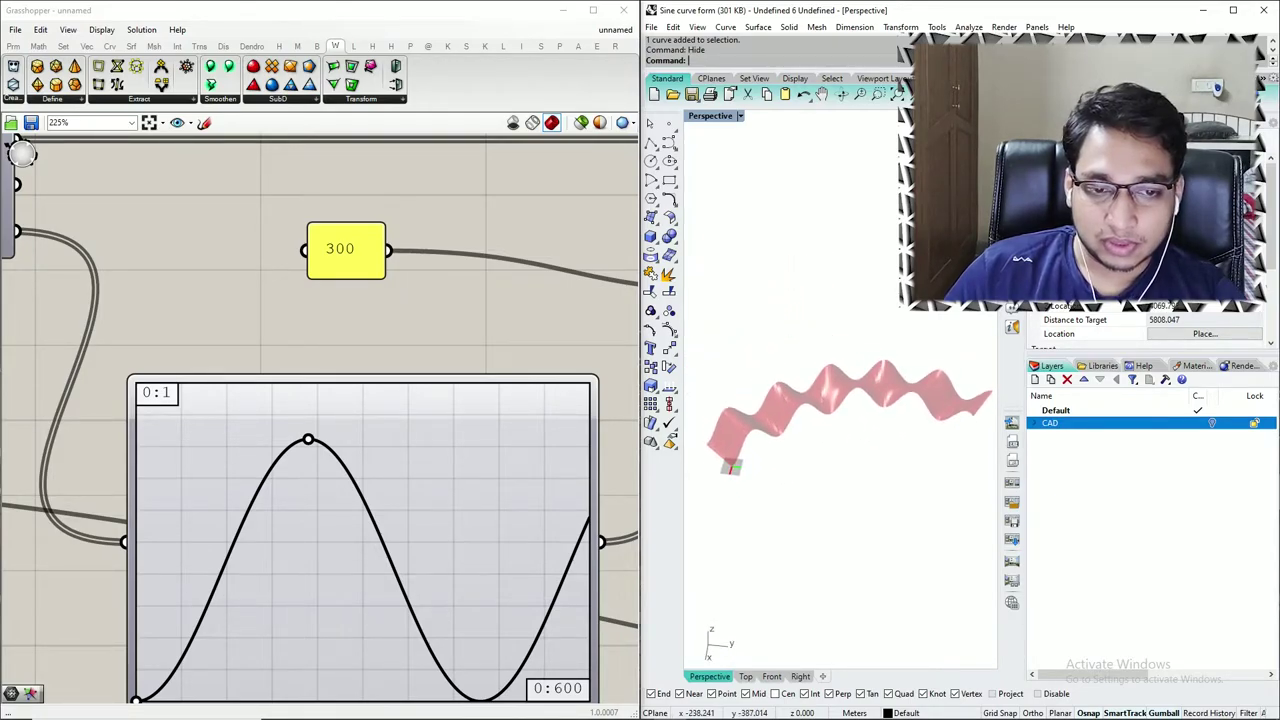
# - Undo the last peak handle change on the lower Graph Mapper and review the surface
pyautogui.click(363, 530)
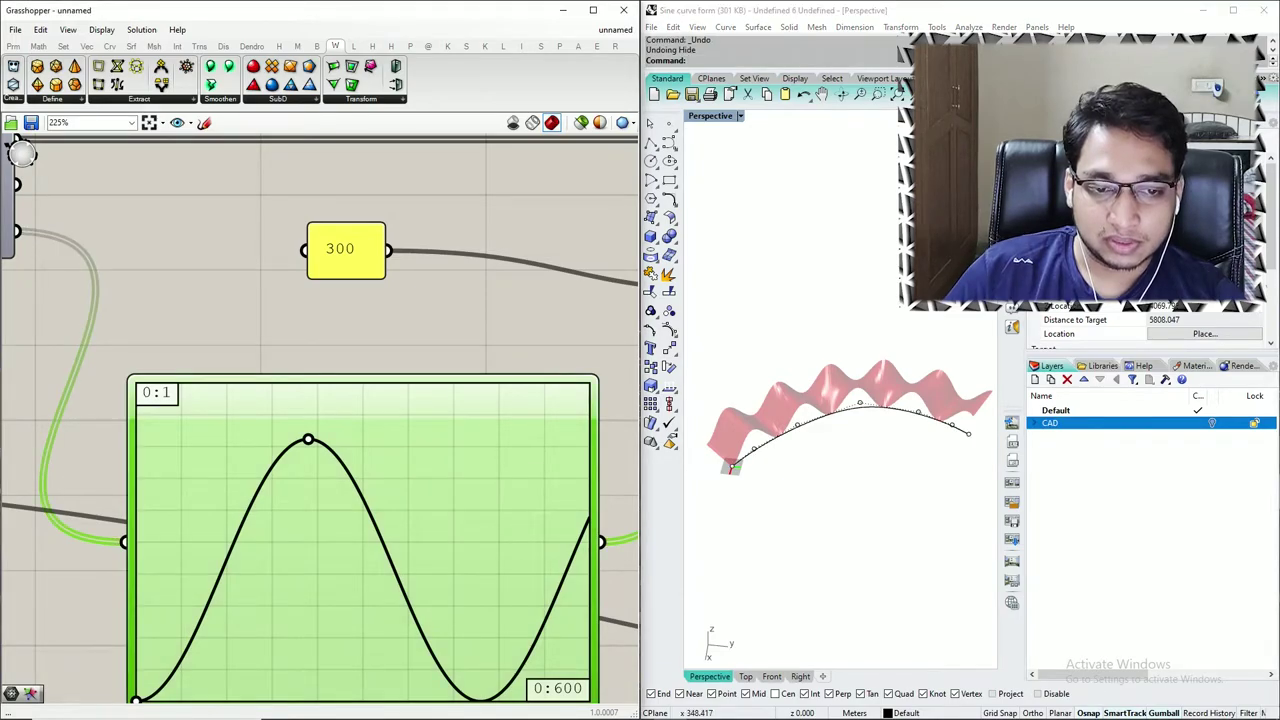
pyautogui.click(750, 510)
pyautogui.press('Escape')
pyautogui.click(480, 325)
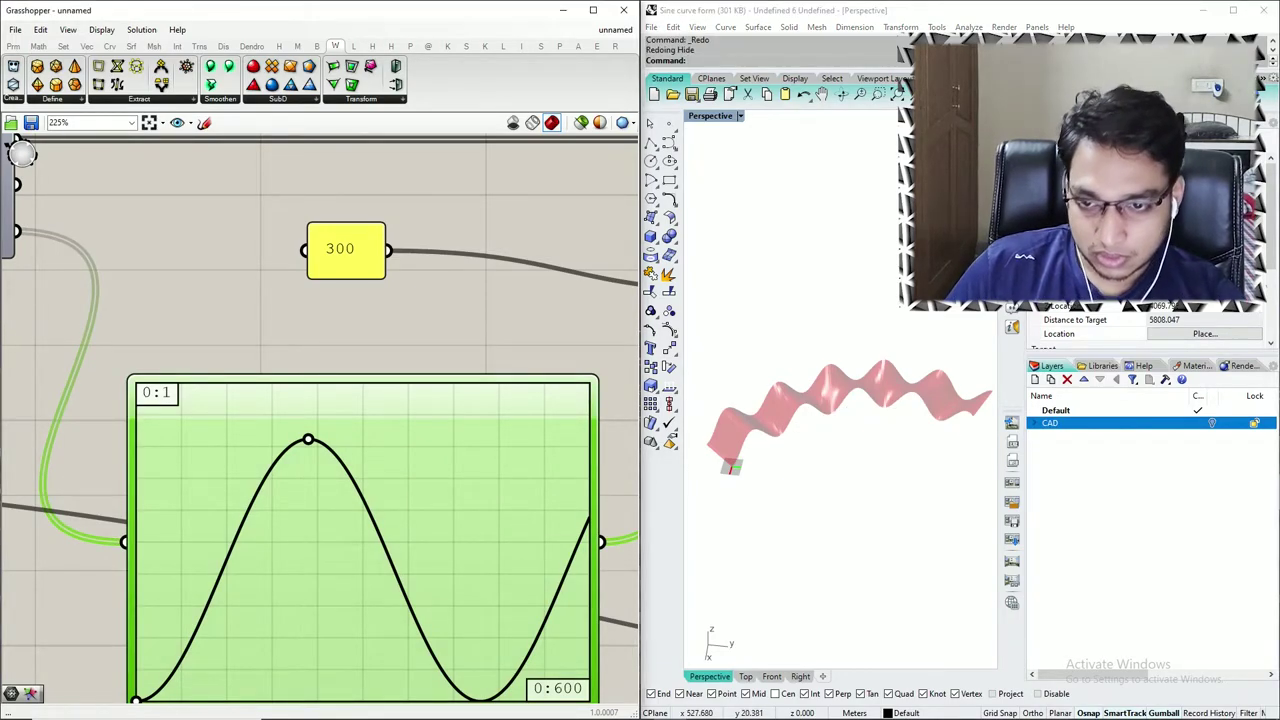
pyautogui.hotkey('ctrl', 'z')
pyautogui.hotkey('ctrl', 'z')
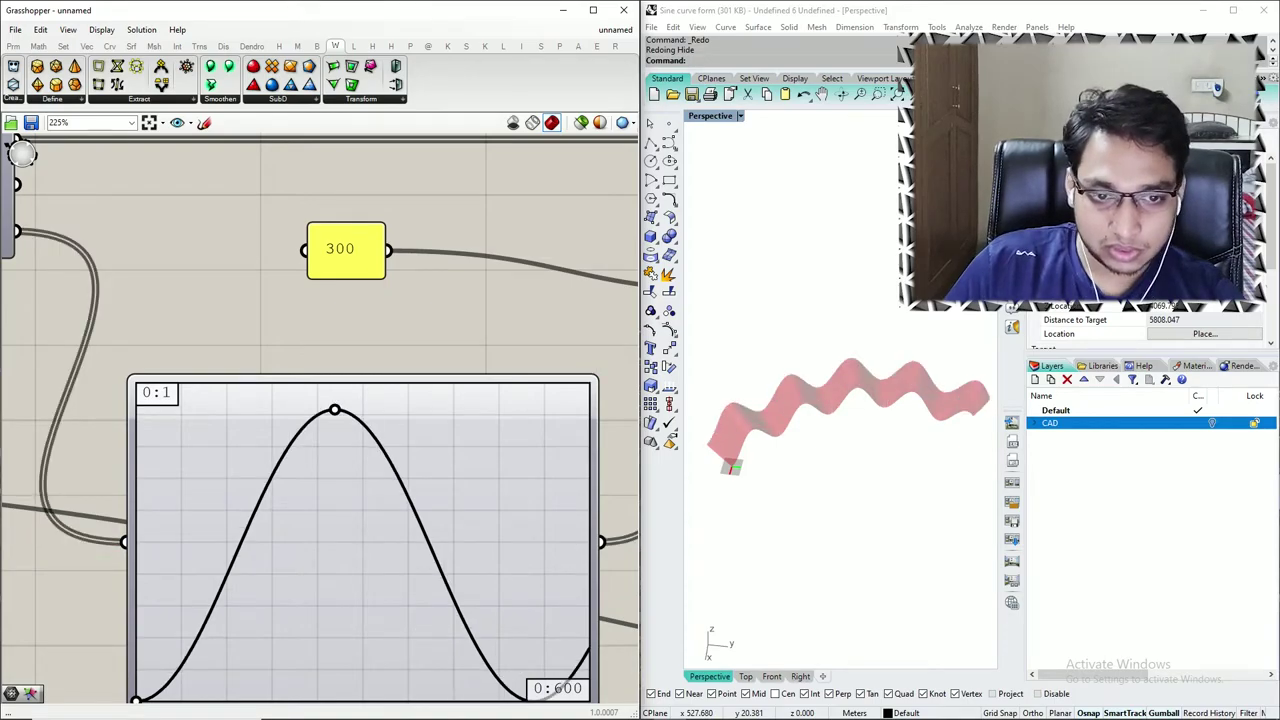
pyautogui.scroll(-8, 908, 357)
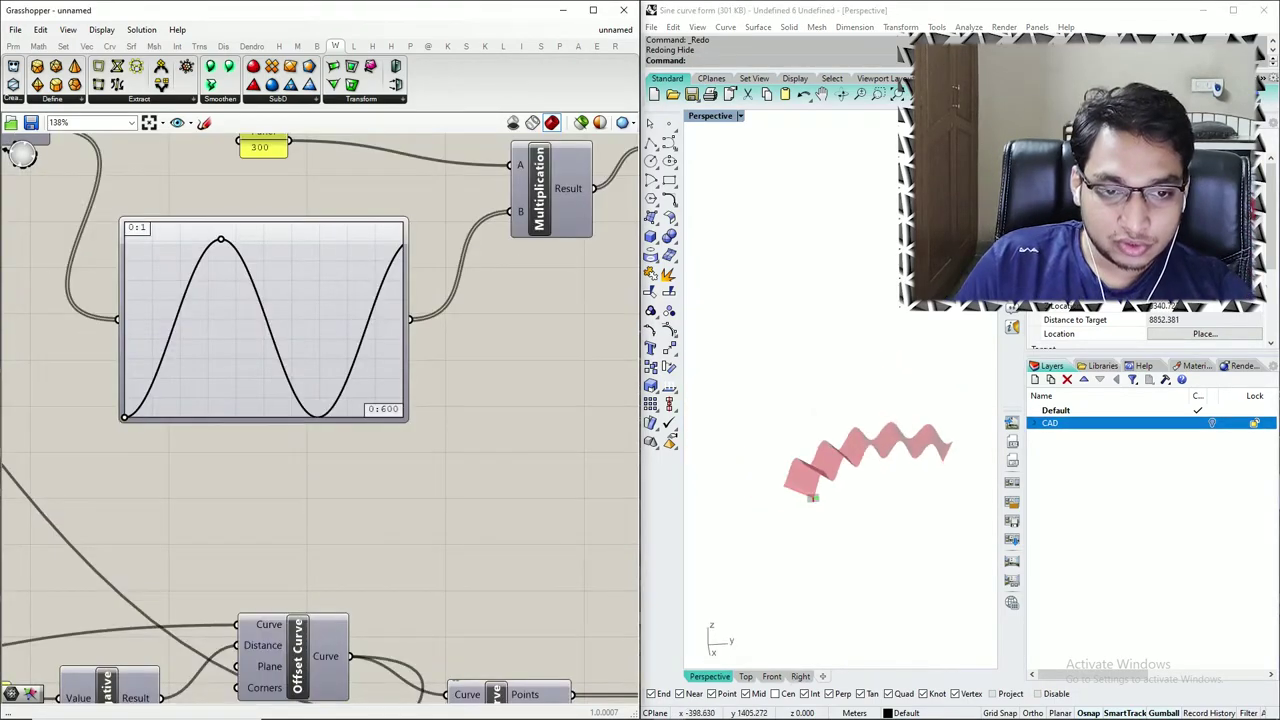
pyautogui.moveTo(860, 450)
pyautogui.mouseDown(button='right')
pyautogui.moveTo(950, 435)
pyautogui.moveTo(925, 445)
pyautogui.moveTo(910, 420)
pyautogui.mouseUp(button='right')
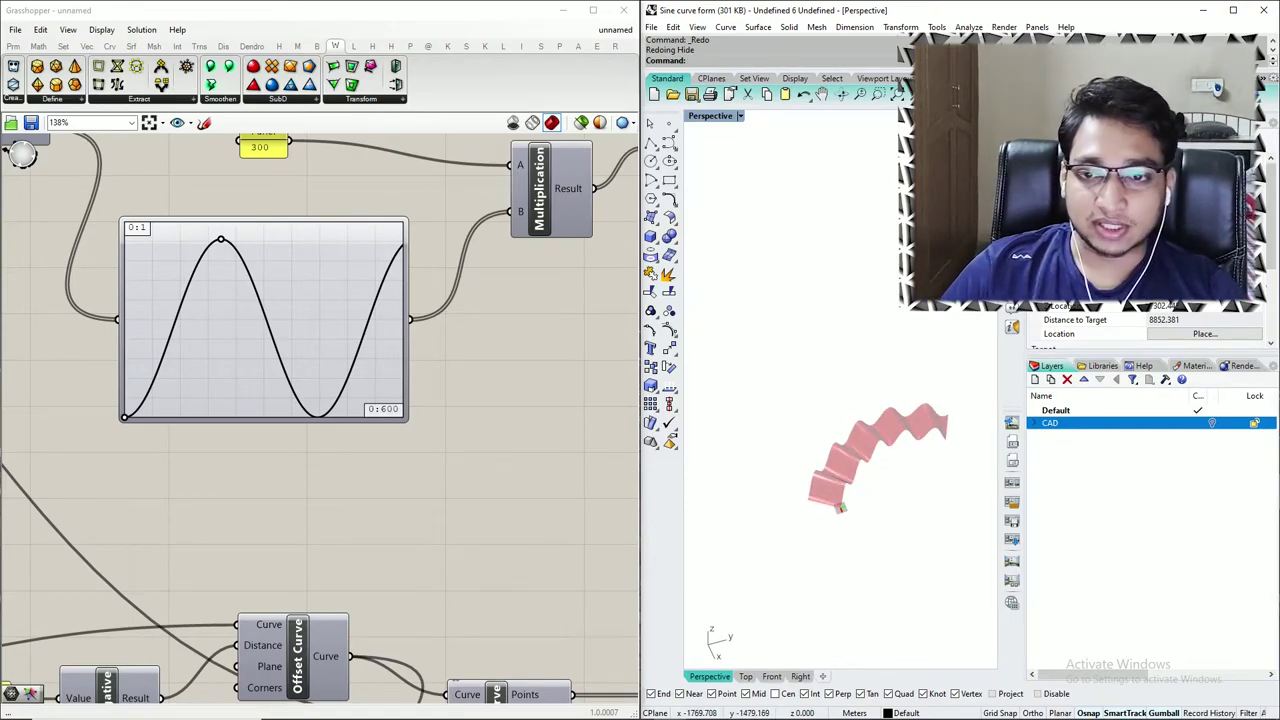
# - Feed a Number Slider set to 3 into the Catmull-Clark Subdivision's Level input and shift the component clear of the slider
pyautogui.scroll(-11, 366, 356)
pyautogui.scroll(4, 563, 441)
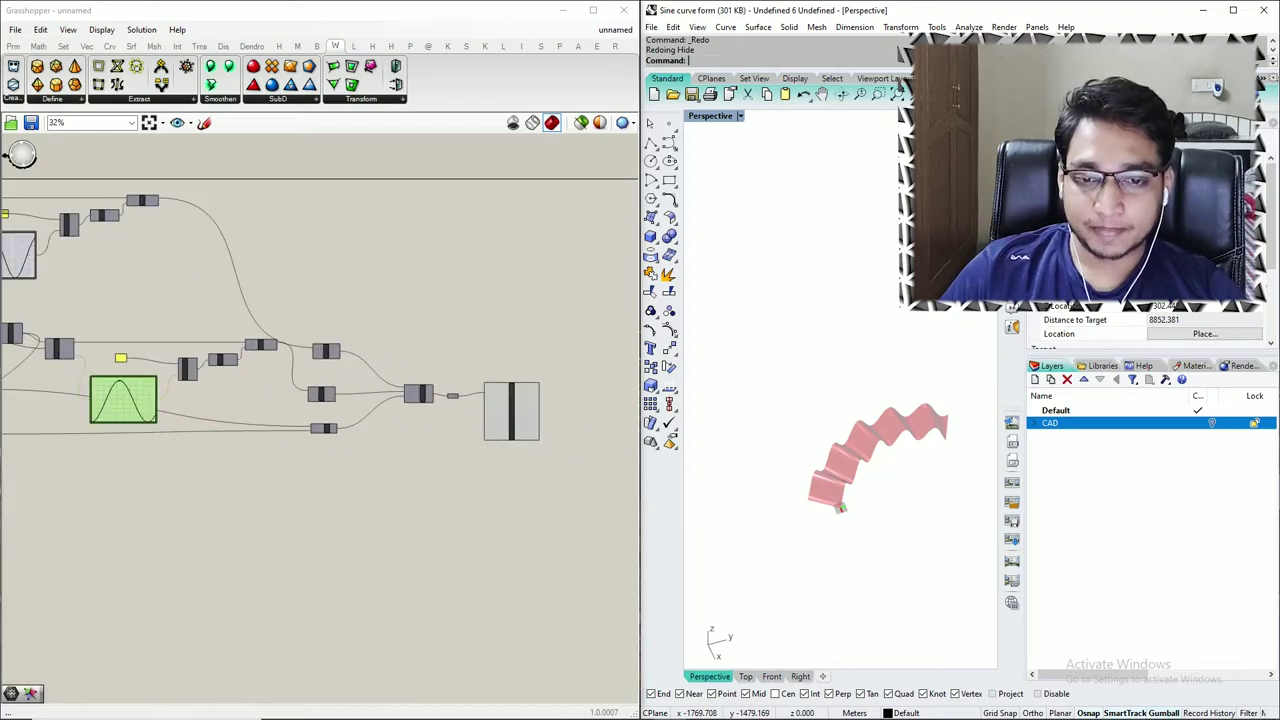
pyautogui.scroll(7, 499, 413)
pyautogui.moveTo(499, 413); pyautogui.dragTo(427, 433)
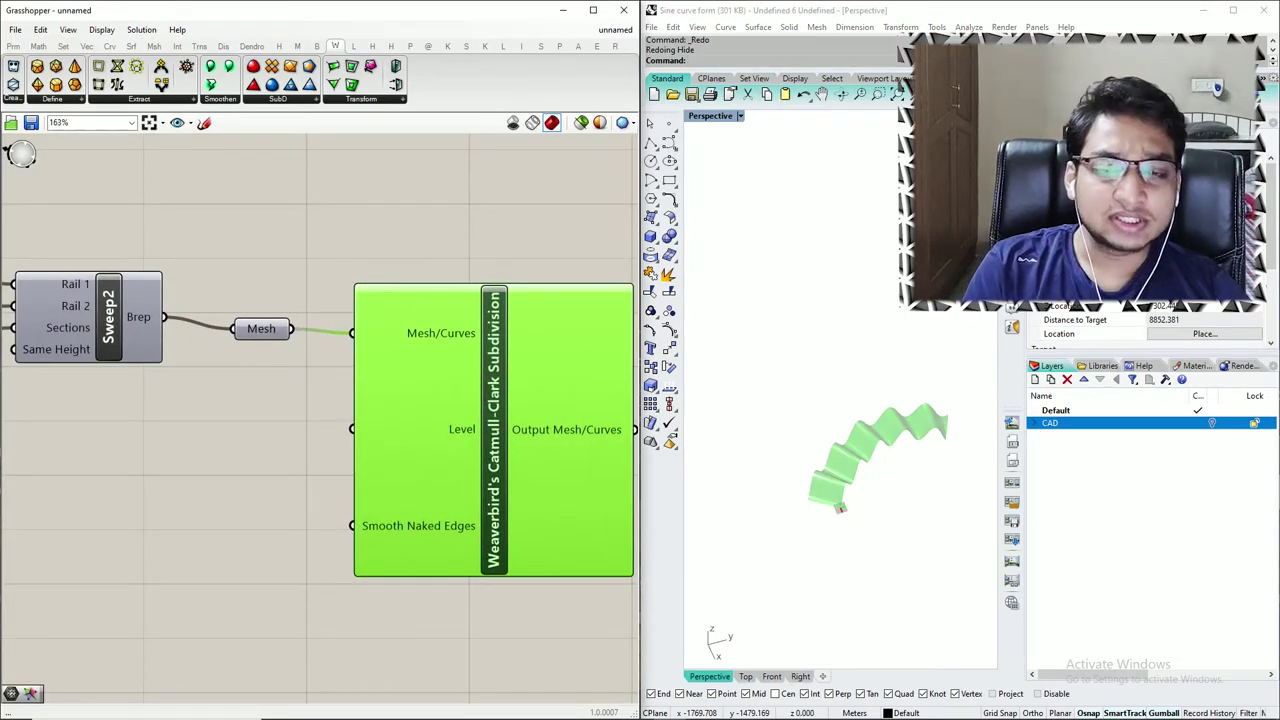
pyautogui.scroll(-5, 166, 362)
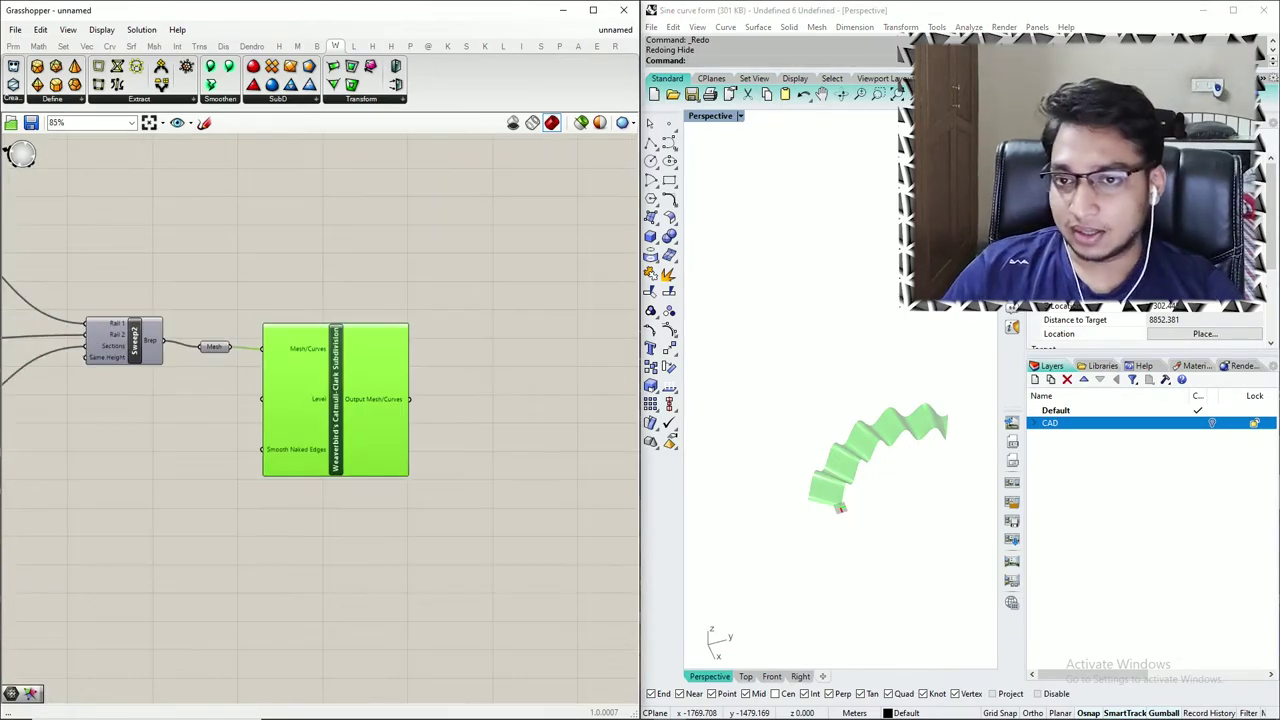
pyautogui.scroll(2, 335, 374)
pyautogui.click(338, 376)
pyautogui.doubleClick(365, 375)
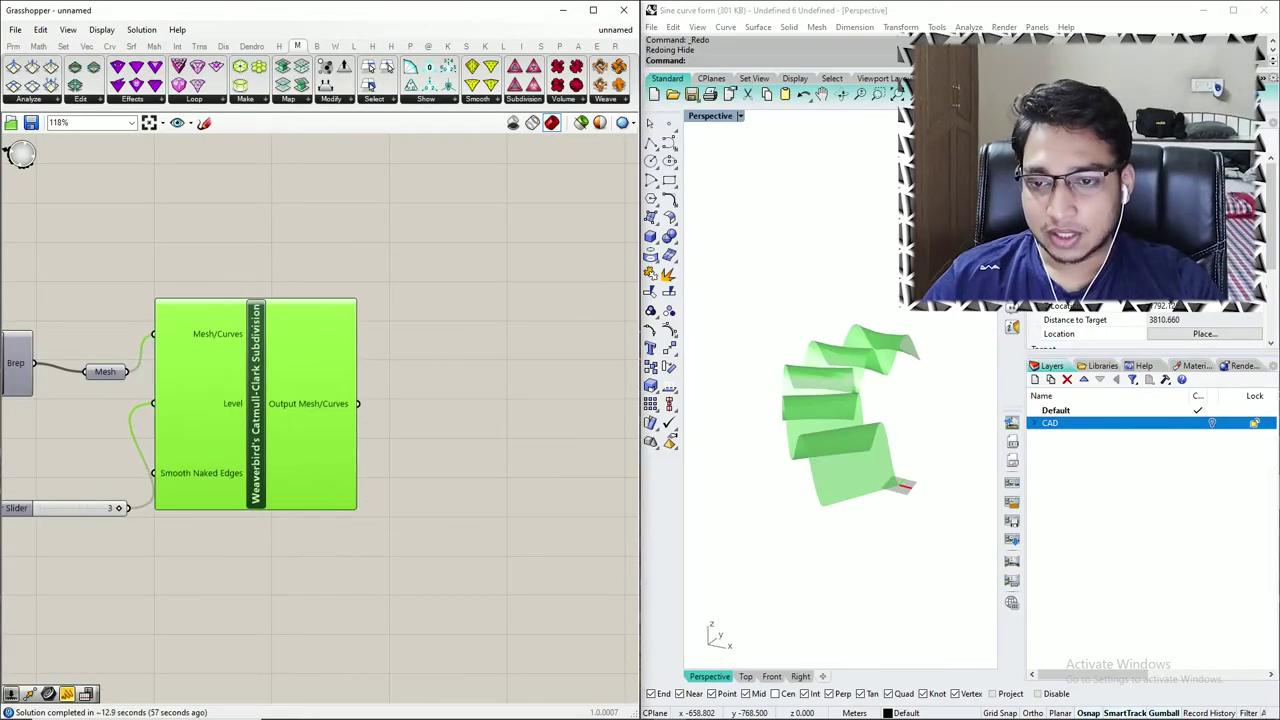
pyautogui.moveTo(328, 430); pyautogui.dragTo(328, 432)
# - Turn on the mesh edge preview and examine the subdivided mesh's edges from different angles
pyautogui.click(965, 440)
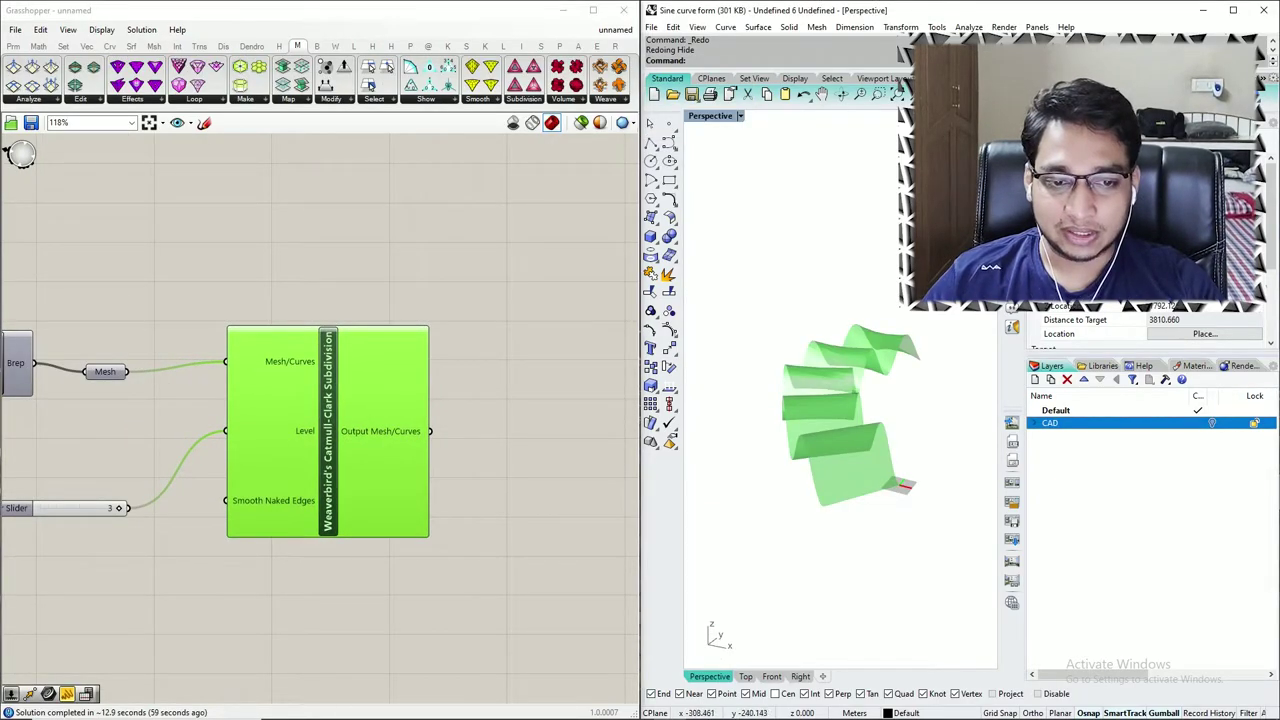
pyautogui.click(101, 29)
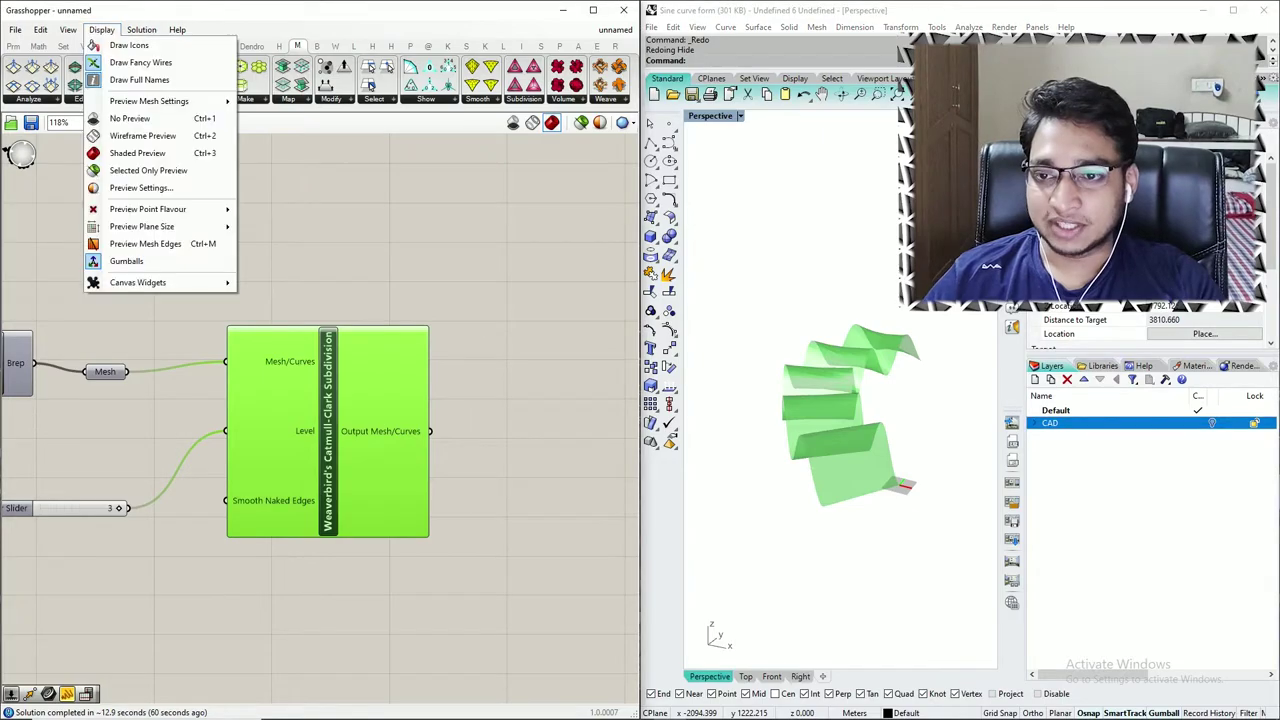
pyautogui.click(145, 244)
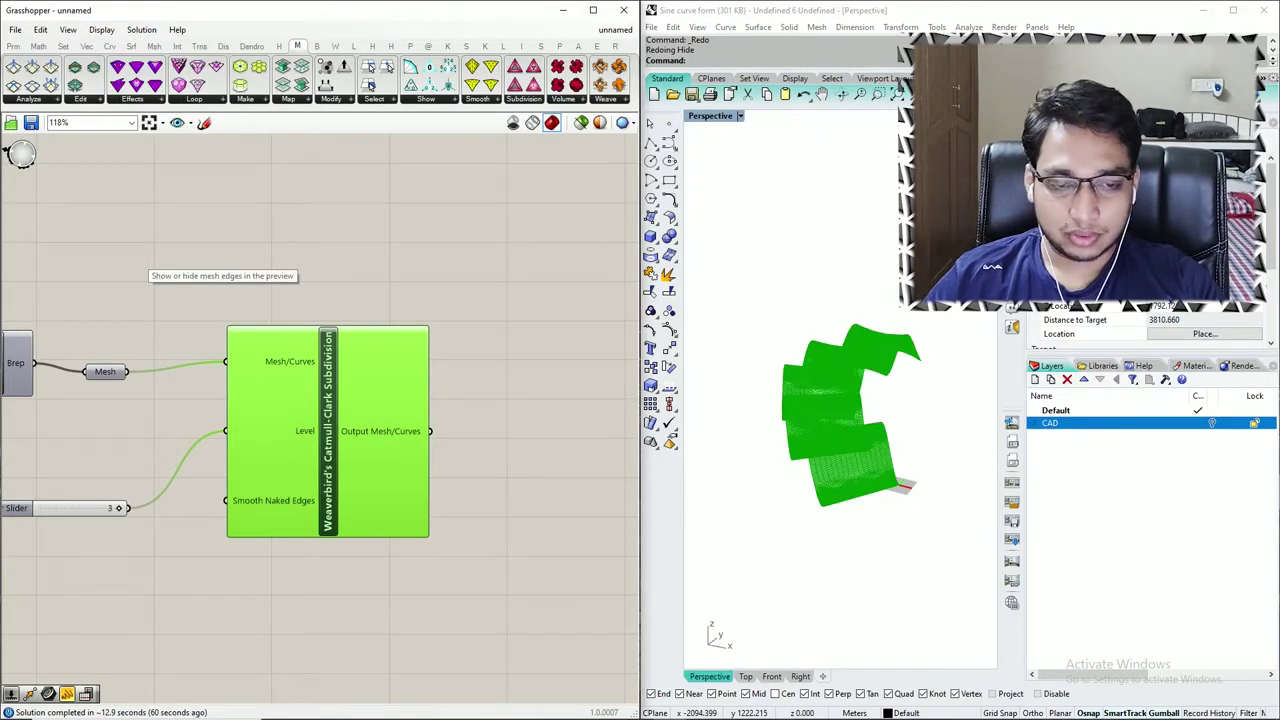
pyautogui.scroll(10, 912, 448)
pyautogui.scroll(-7, 912, 448)
pyautogui.moveTo(912, 448); pyautogui.dragTo(860, 456, button='right')
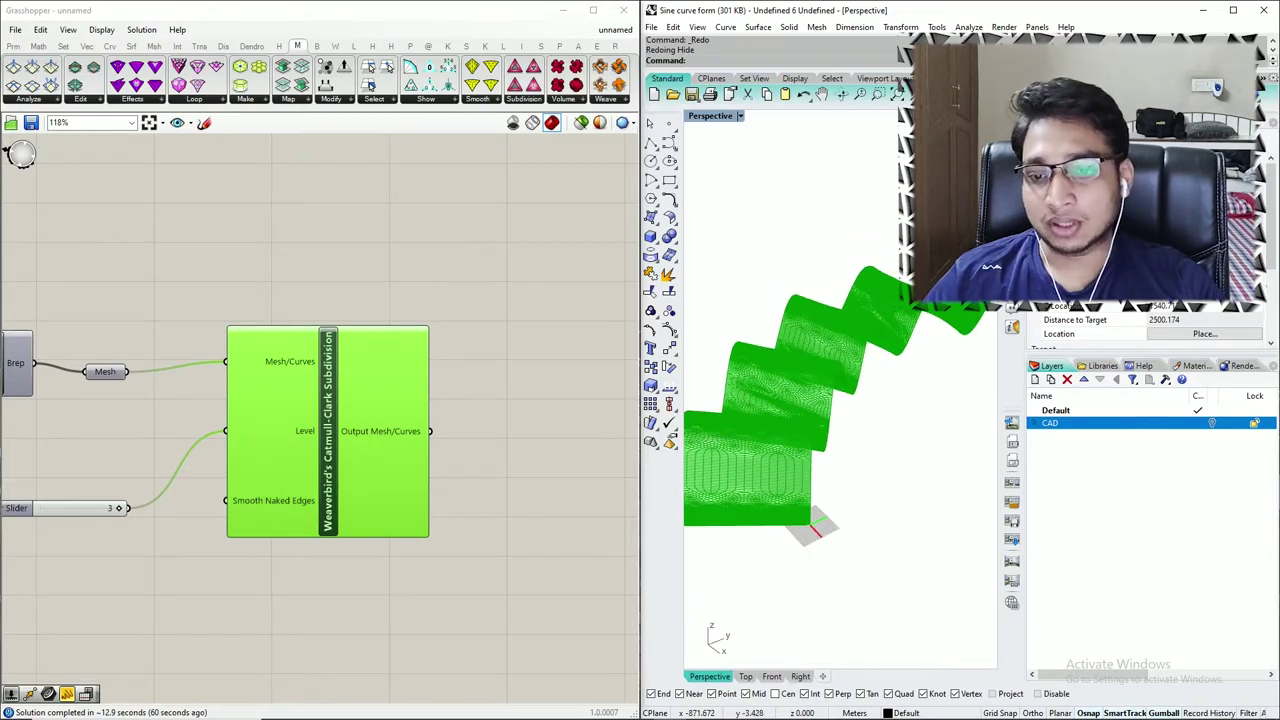
pyautogui.scroll(-6, 862, 384)
pyautogui.moveTo(862, 384); pyautogui.dragTo(884, 430, button='right')
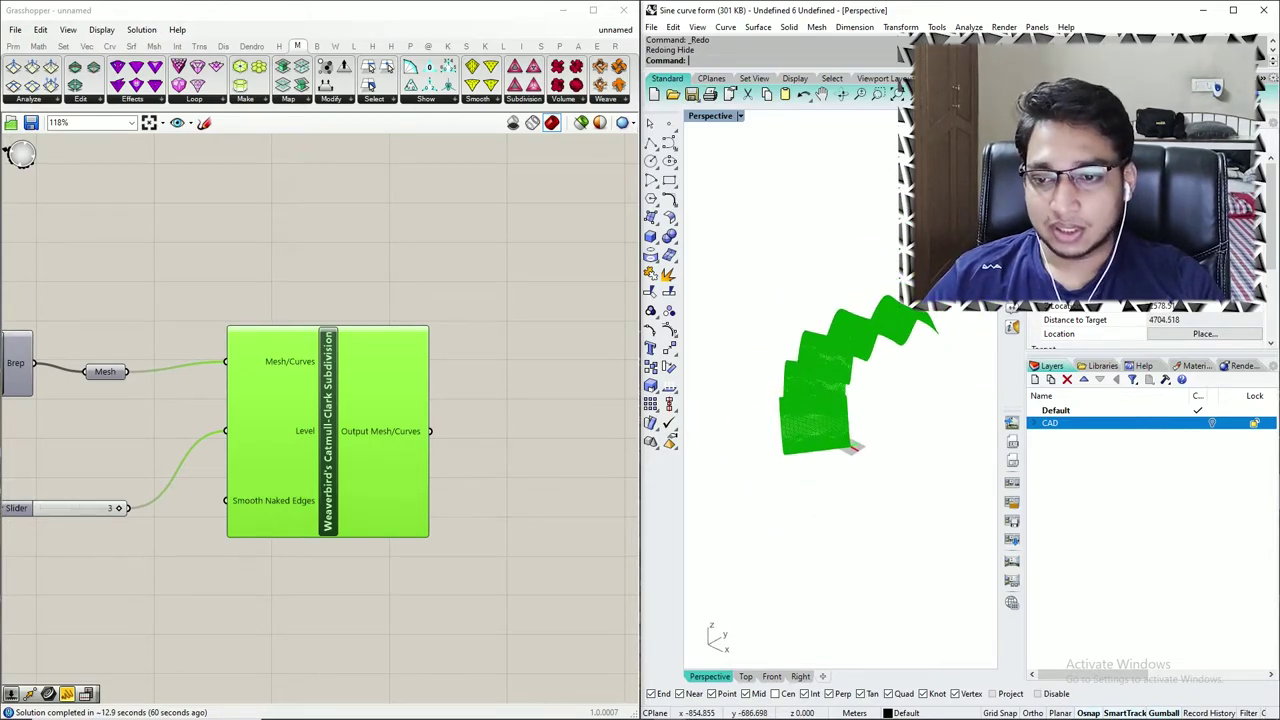
pyautogui.scroll(-1, 346, 442)
# - Hide the Catmull-Clark Subdivision's preview and show the Mesh parameter's preview instead
pyautogui.middleClick(342, 388)
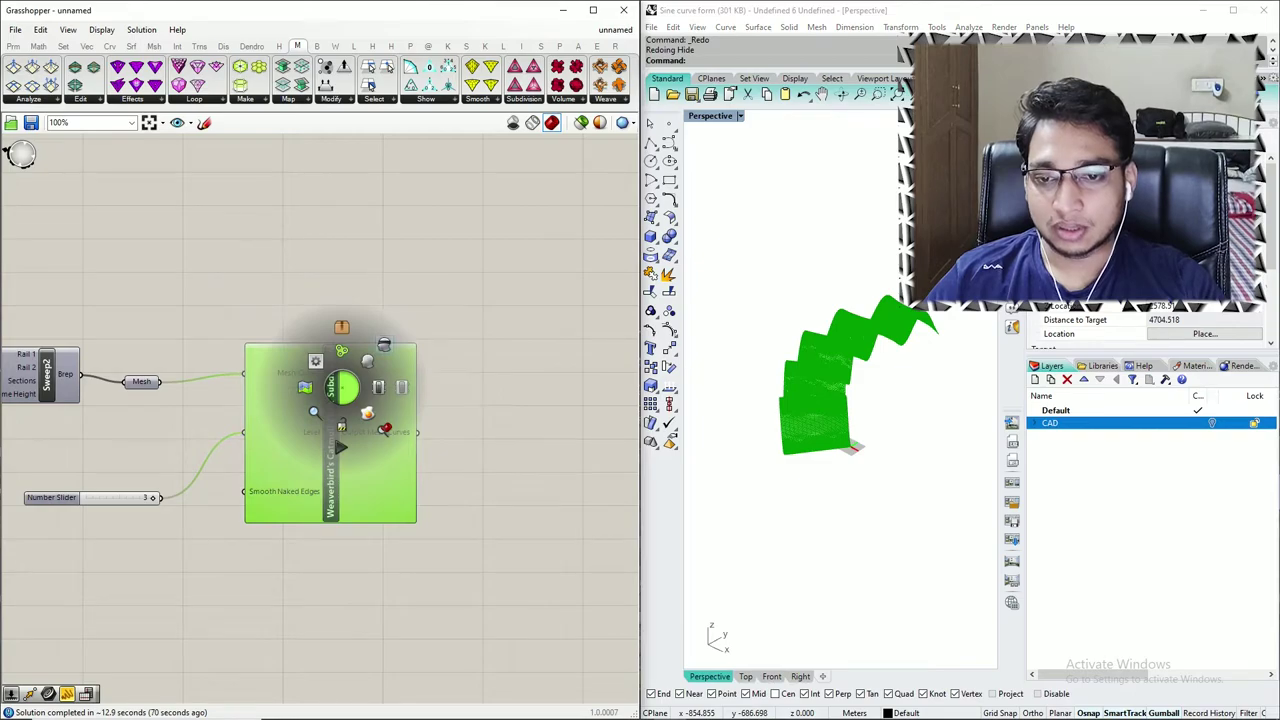
pyautogui.click(384, 345)
pyautogui.click(408, 300)
pyautogui.click(134, 380)
pyautogui.middleClick(134, 380)
pyautogui.click(159, 354)
pyautogui.click(185, 310)
# - Show the Catmull-Clark Subdivision's preview again and hide the Mesh parameter's preview
pyautogui.middleClick(291, 369)
pyautogui.click(319, 343)
pyautogui.click(205, 340)
pyautogui.scroll(2, 166, 381)
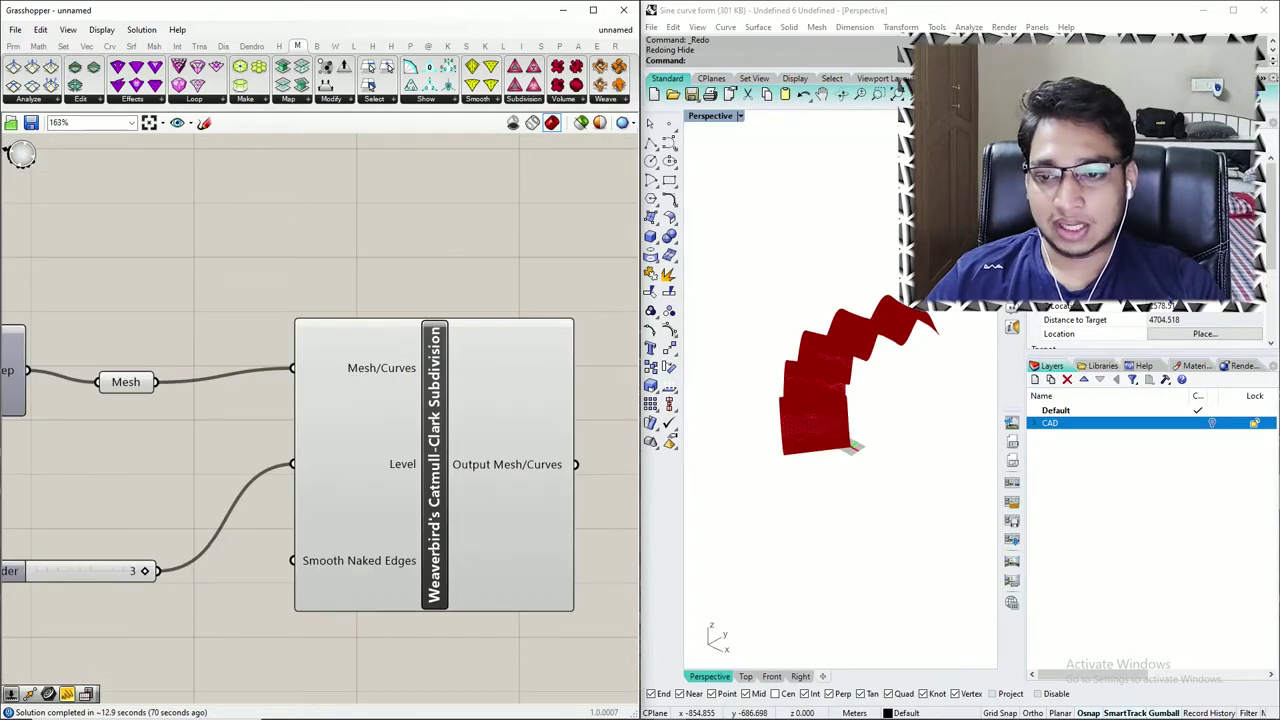
pyautogui.click(119, 379)
pyautogui.middleClick(119, 379)
pyautogui.click(161, 336)
# - Set the Catmull-Clark Level slider to 2 and inspect the density of the mesh edges along the surface
pyautogui.scroll(14, 818, 378)
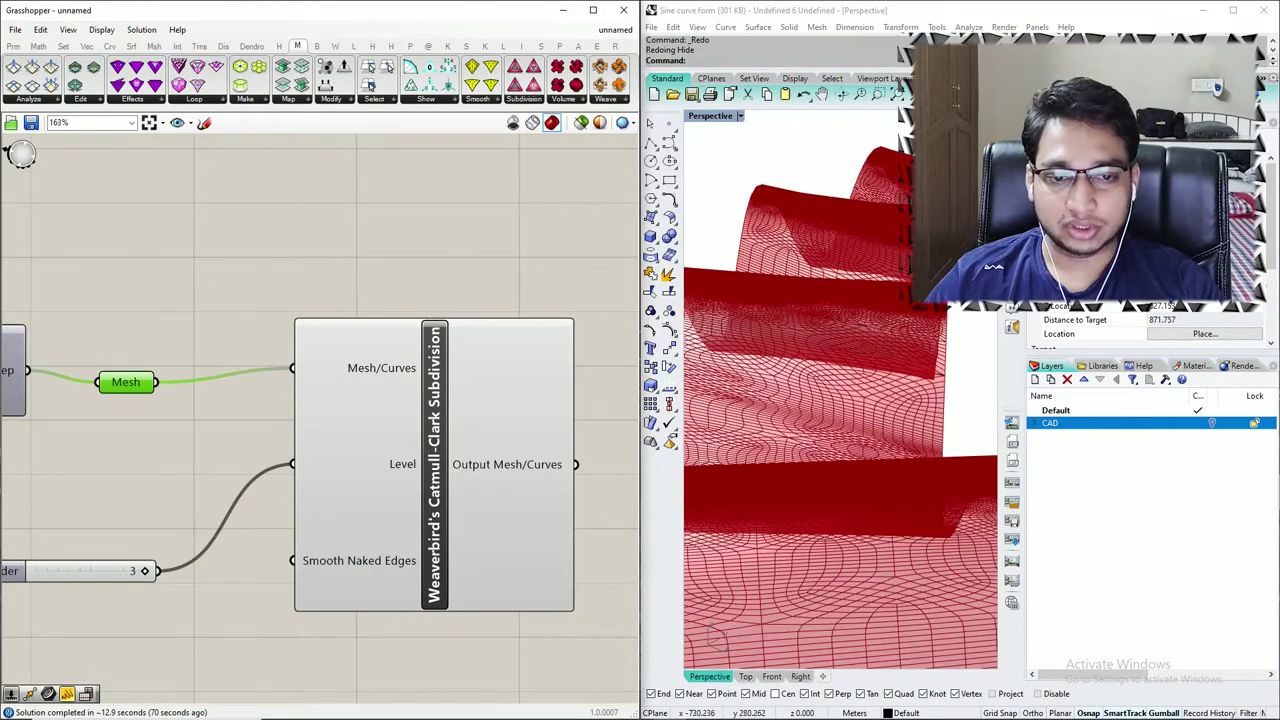
pyautogui.scroll(-8, 818, 378)
pyautogui.moveTo(818, 378); pyautogui.dragTo(780, 425, button='right')
pyautogui.moveTo(145, 571); pyautogui.dragTo(91, 571)
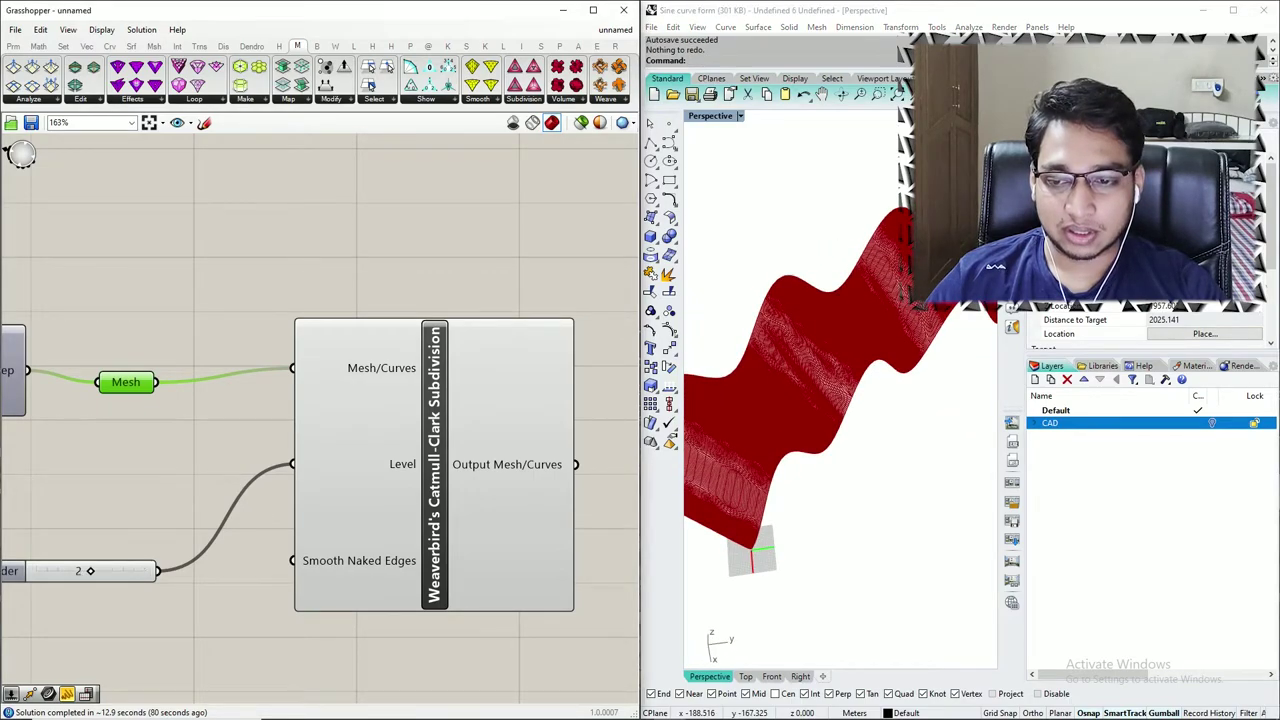
pyautogui.scroll(10, 717, 474)
pyautogui.scroll(-2, 717, 474)
pyautogui.scroll(-2, 717, 474)
pyautogui.moveTo(790, 460)
pyautogui.mouseDown(button='right')
pyautogui.moveTo(715, 430)
pyautogui.moveTo(730, 410)
pyautogui.moveTo(715, 395)
pyautogui.moveTo(785, 465)
pyautogui.moveTo(770, 415)
pyautogui.moveTo(795, 470)
pyautogui.moveTo(800, 455)
pyautogui.mouseUp(button='right')
pyautogui.scroll(-20, 838, 324)
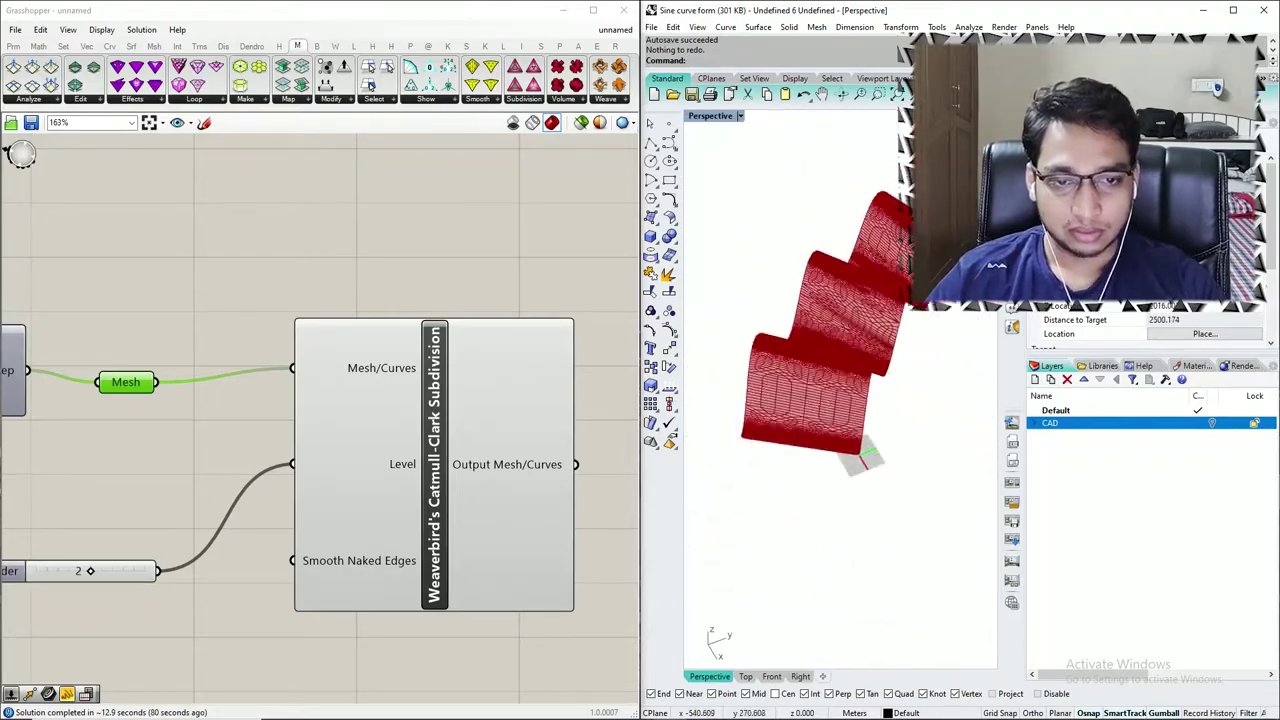
# - Place a Weaverbird's Picture Frame component next to the Catmull-Clark Subdivision component
pyautogui.moveTo(838, 324); pyautogui.dragTo(852, 328, button='right')
pyautogui.scroll(10, 838, 324)
pyautogui.scroll(15, 873, 306)
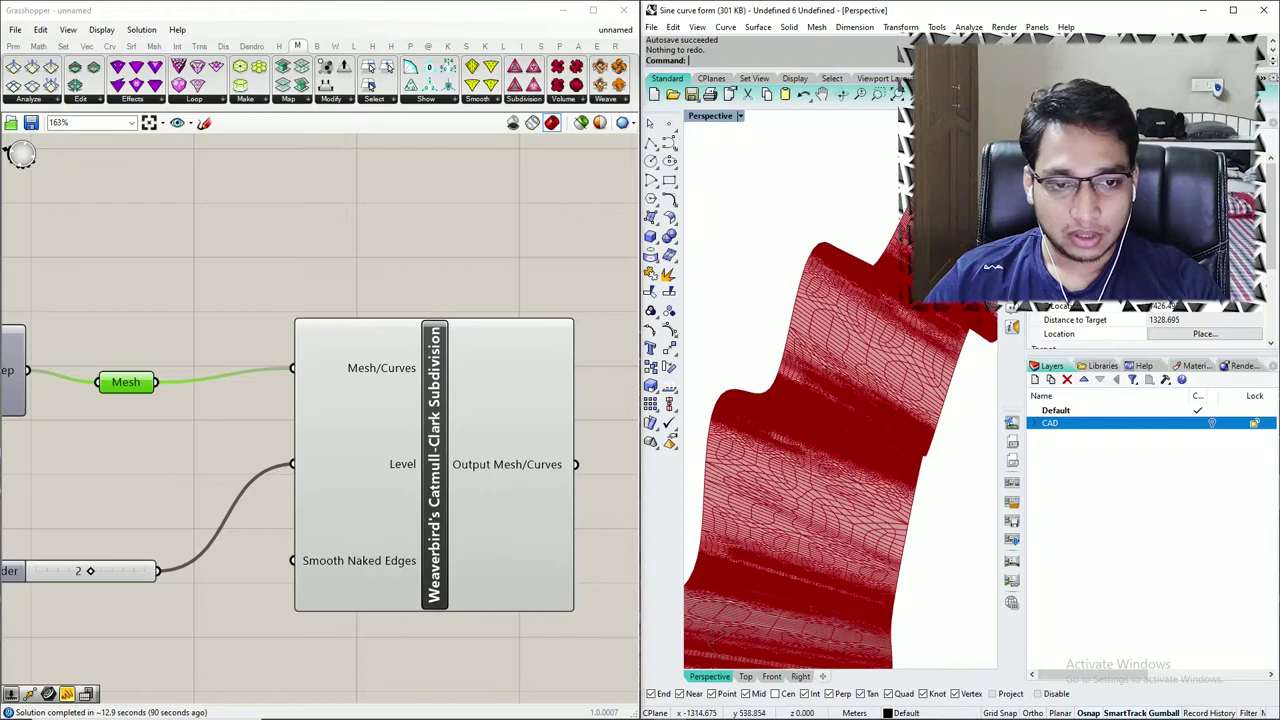
pyautogui.scroll(-3, 868, 310)
pyautogui.scroll(-5, 308, 318)
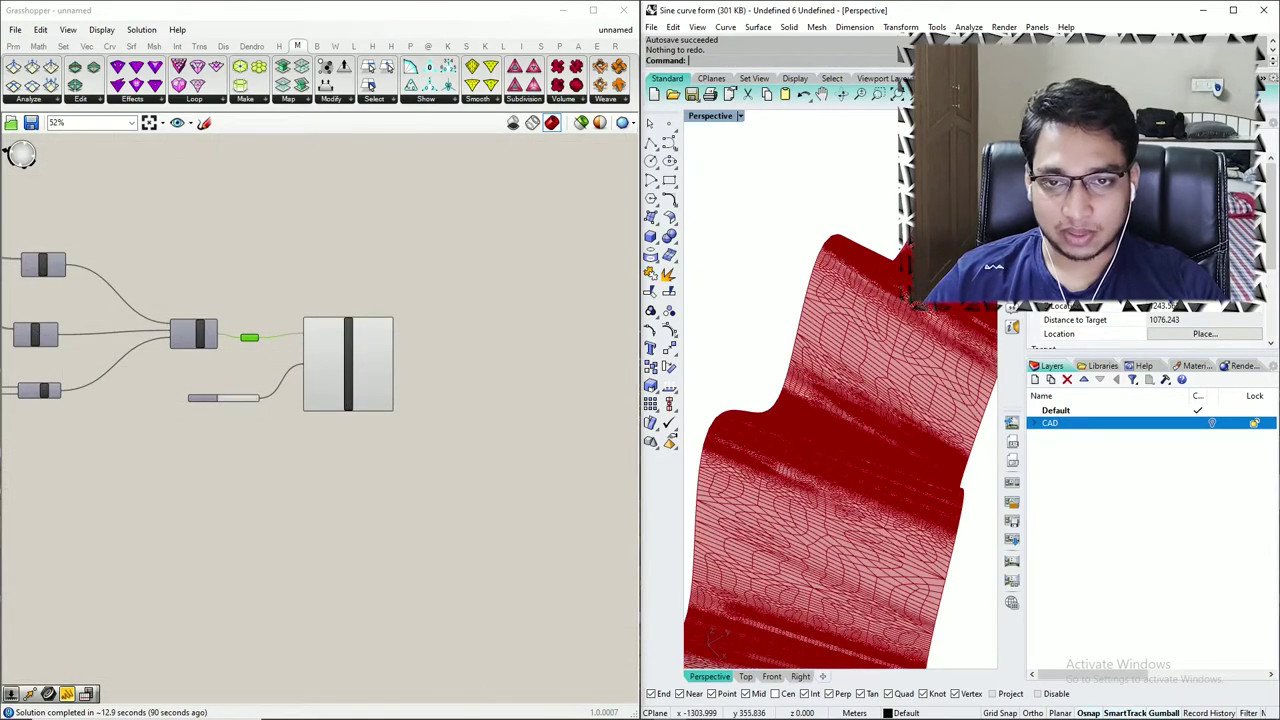
pyautogui.click(521, 46)
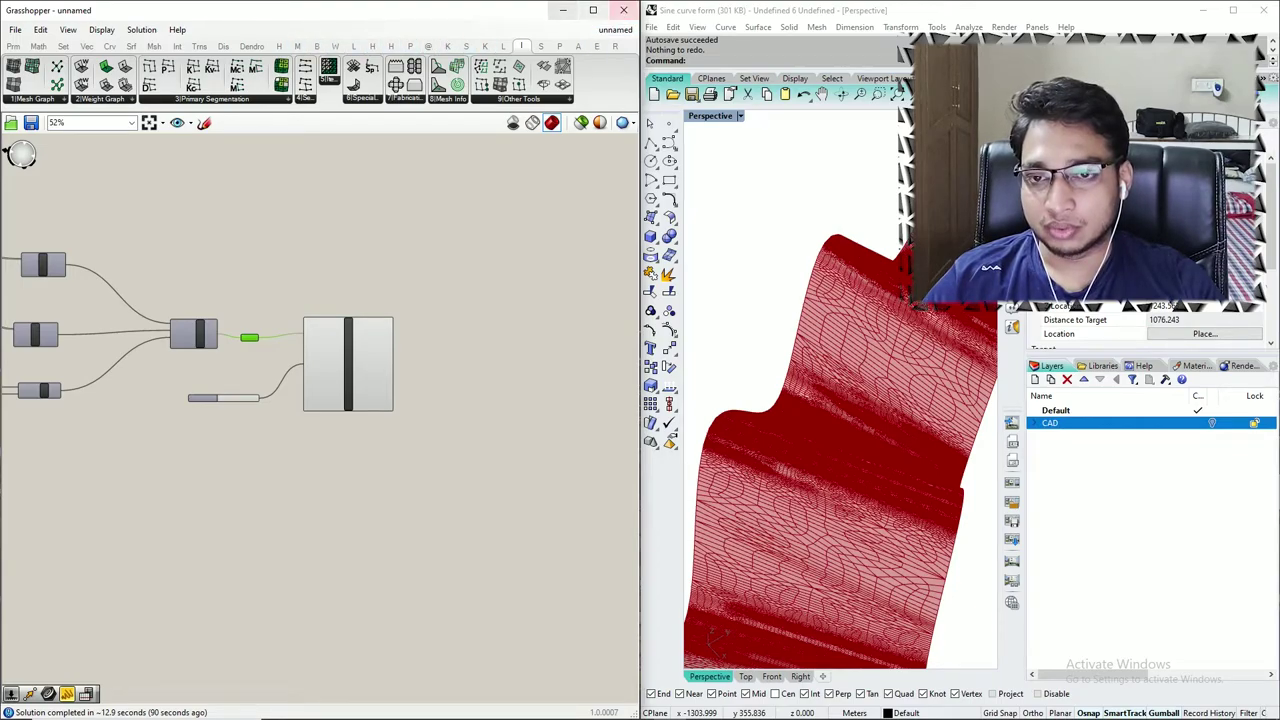
pyautogui.click(335, 46)
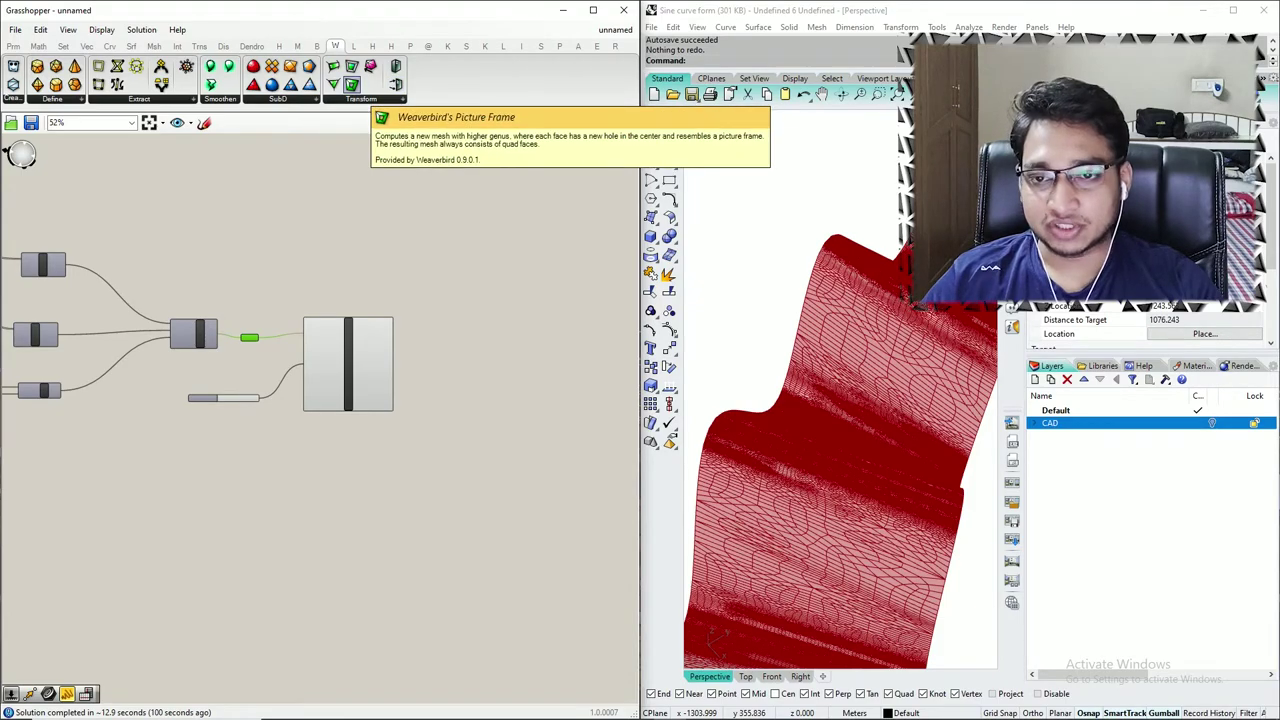
pyautogui.click(353, 86)
pyautogui.scroll(4, 414, 222)
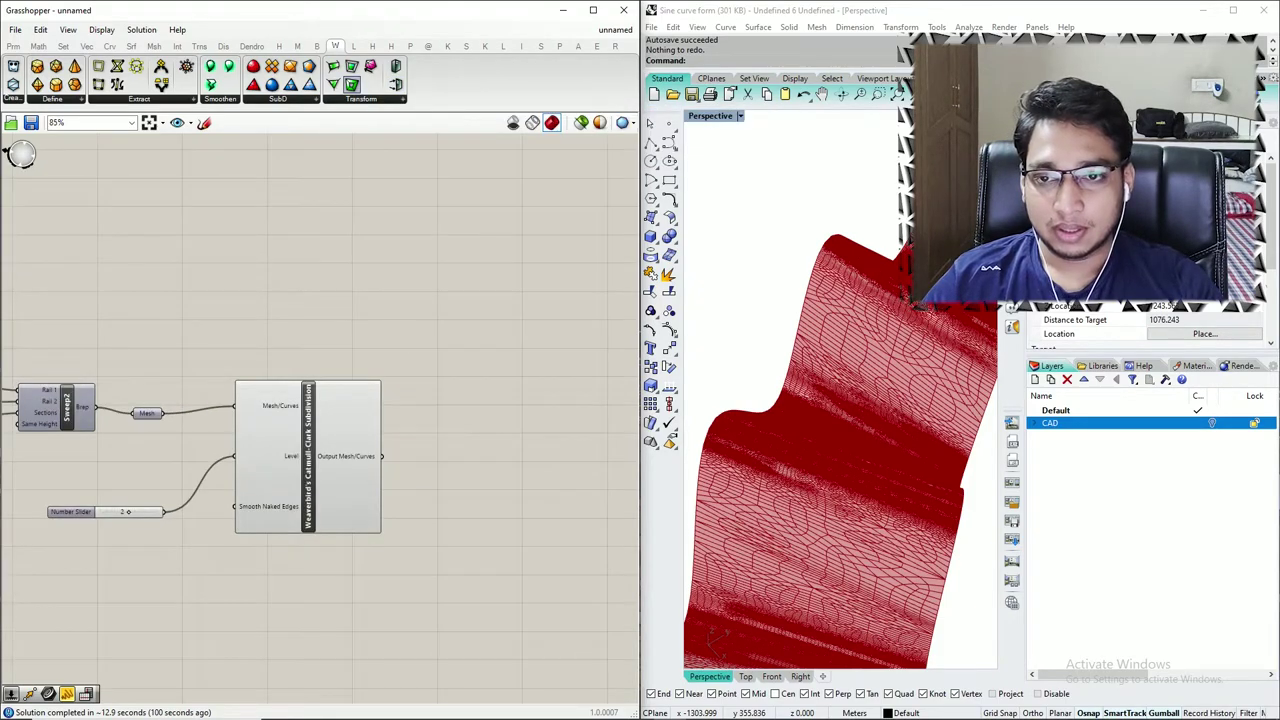
pyautogui.click(415, 367)
pyautogui.scroll(5, 443, 394)
pyautogui.scroll(-3, 210, 322)
pyautogui.moveTo(287, 325); pyautogui.dragTo(383, 413)
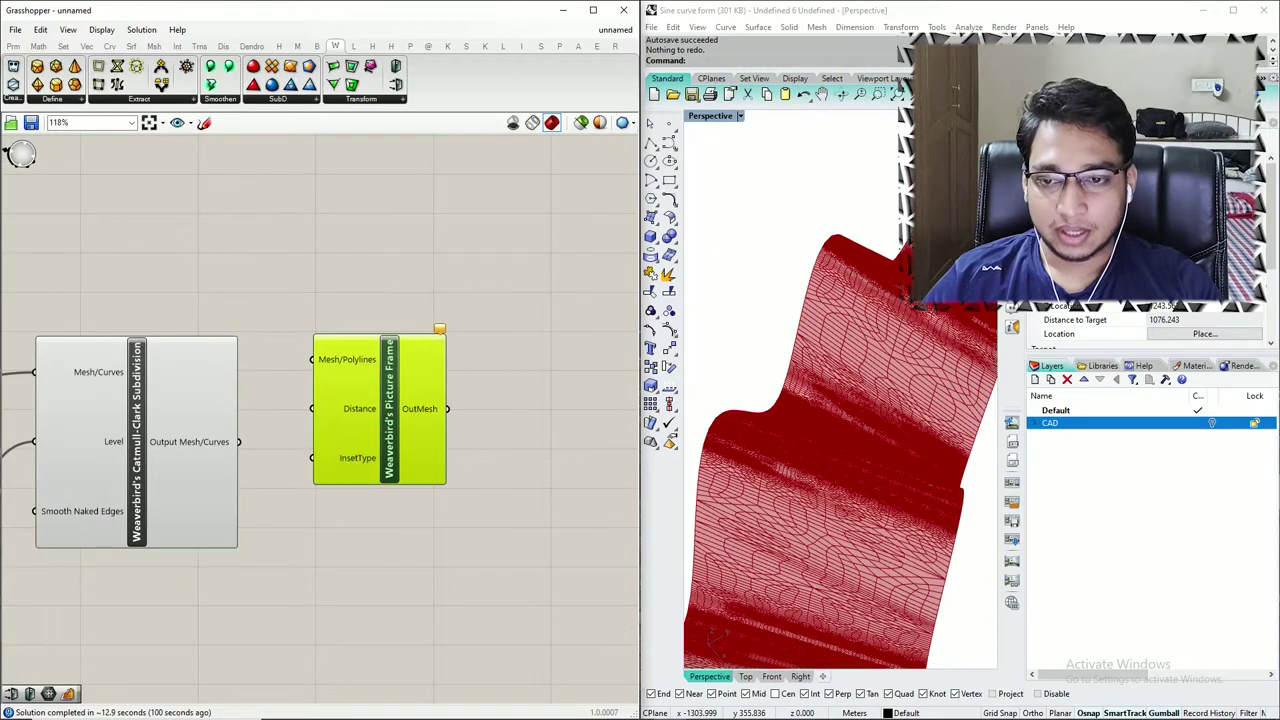
# - Connect the Catmull-Clark Subdivision's output to the Picture Frame's Mesh/Polylines input and select the Picture Frame to highlight its mesh
pyautogui.scroll(4, 283, 484)
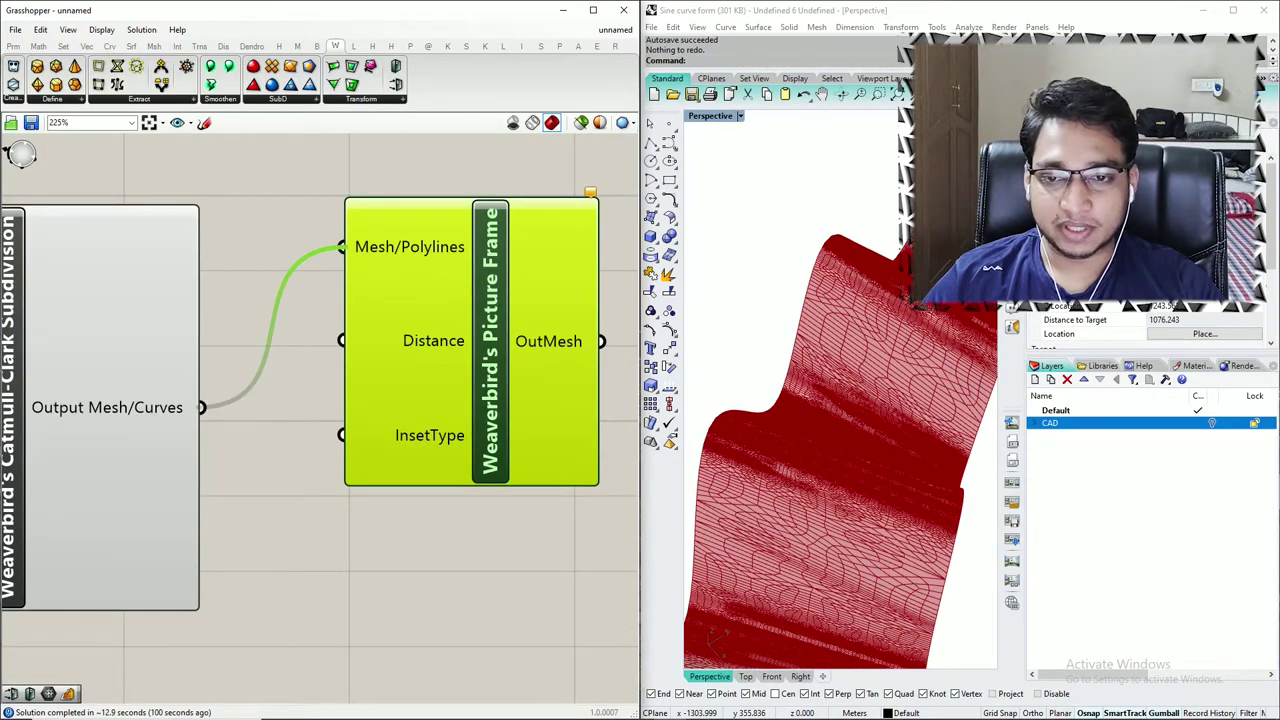
pyautogui.scroll(-4, 364, 426)
pyautogui.click(415, 485)
pyautogui.scroll(4, 446, 433)
pyautogui.click(446, 433)
pyautogui.scroll(-2, 628, 394)
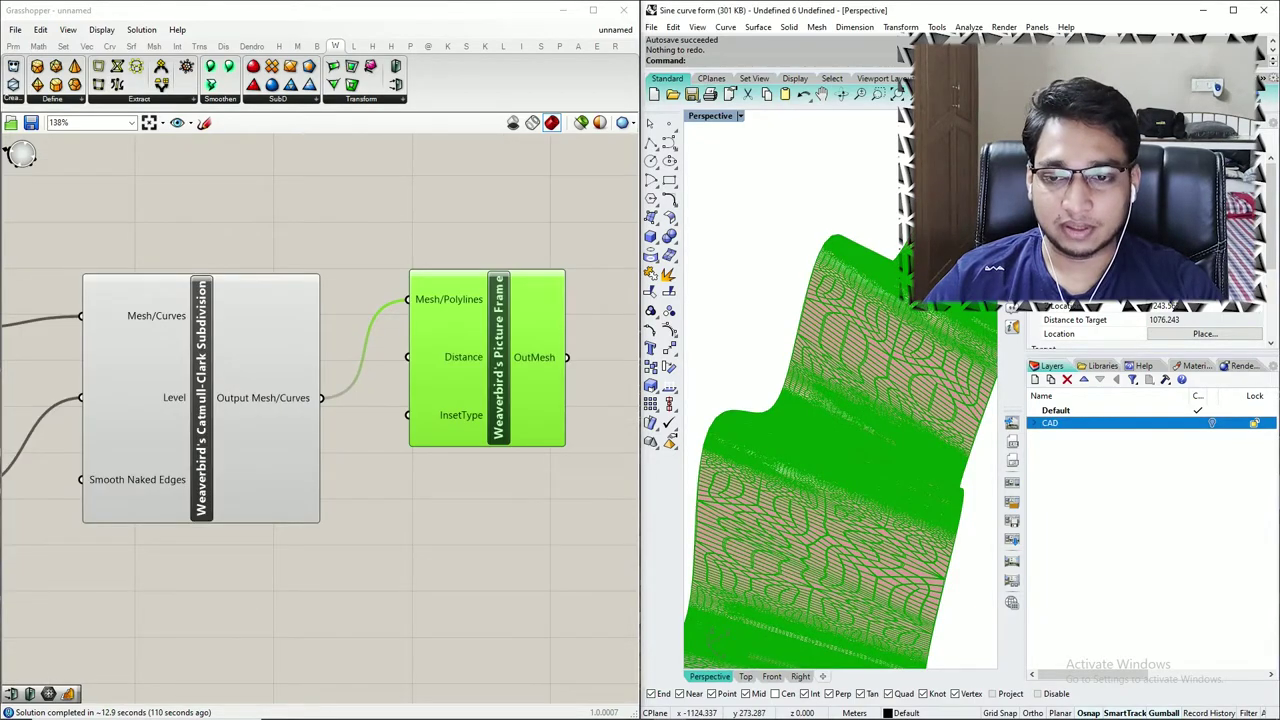
# - Hide the Catmull-Clark Subdivision's preview and inspect the framed openings of the Picture Frame mesh
pyautogui.click(283, 421)
pyautogui.middleClick(283, 421)
pyautogui.click(326, 378)
pyautogui.scroll(-17, 826, 414)
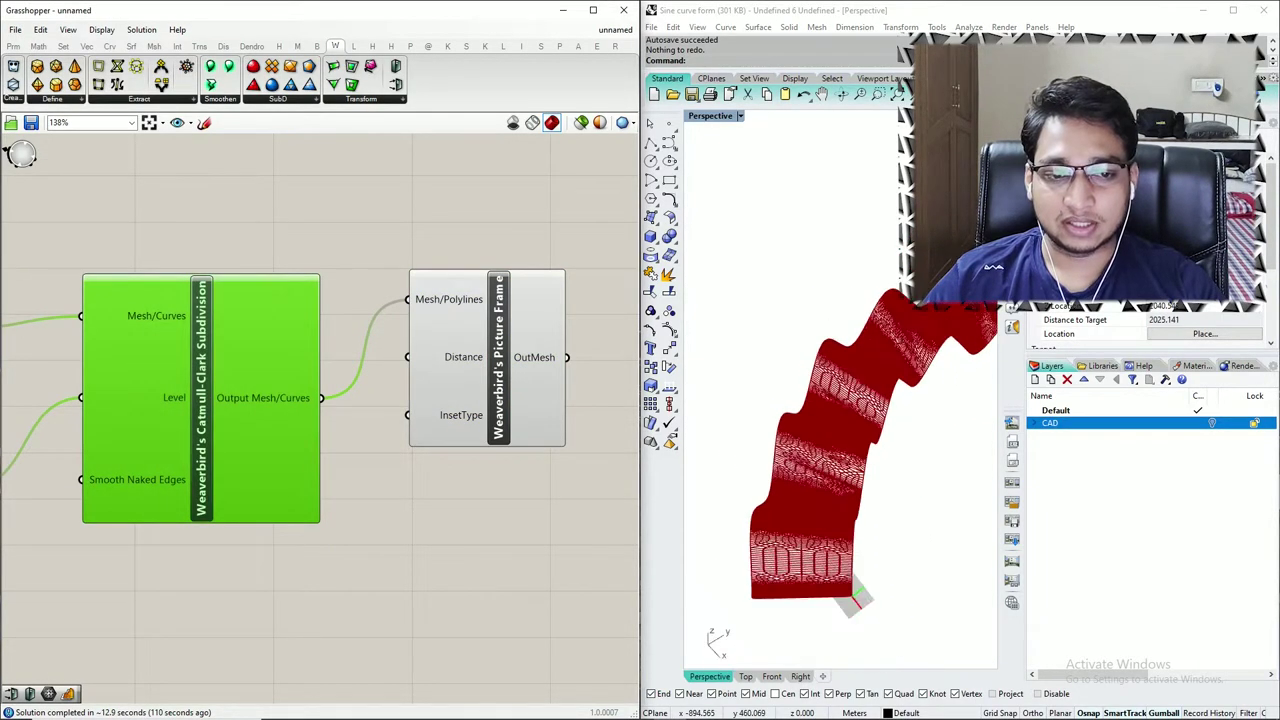
pyautogui.moveTo(826, 414)
pyautogui.mouseDown(button='right')
pyautogui.moveTo(775, 335)
pyautogui.moveTo(868, 425)
pyautogui.moveTo(793, 414)
pyautogui.moveTo(808, 402)
pyautogui.mouseUp(button='right')
pyautogui.scroll(14, 868, 425)
pyautogui.scroll(-11, 868, 425)
pyautogui.scroll(-4, 387, 377)
# - Add a Weaverbird's Mesh Thicken component and connect the Picture Frame's OutMesh to its Mesh/Curves input
pyautogui.moveTo(387, 377); pyautogui.dragTo(316, 382, button='right')
pyautogui.scroll(1, 316, 382)
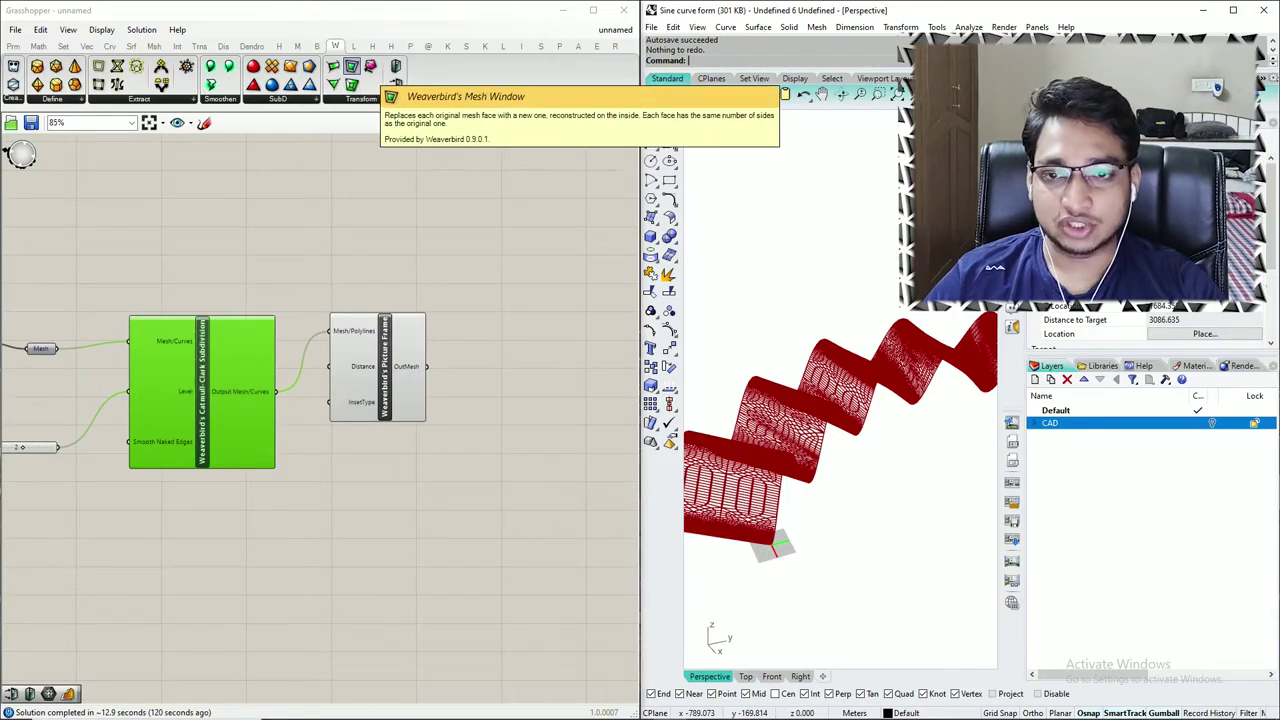
pyautogui.moveTo(395, 66); pyautogui.dragTo(520, 398)
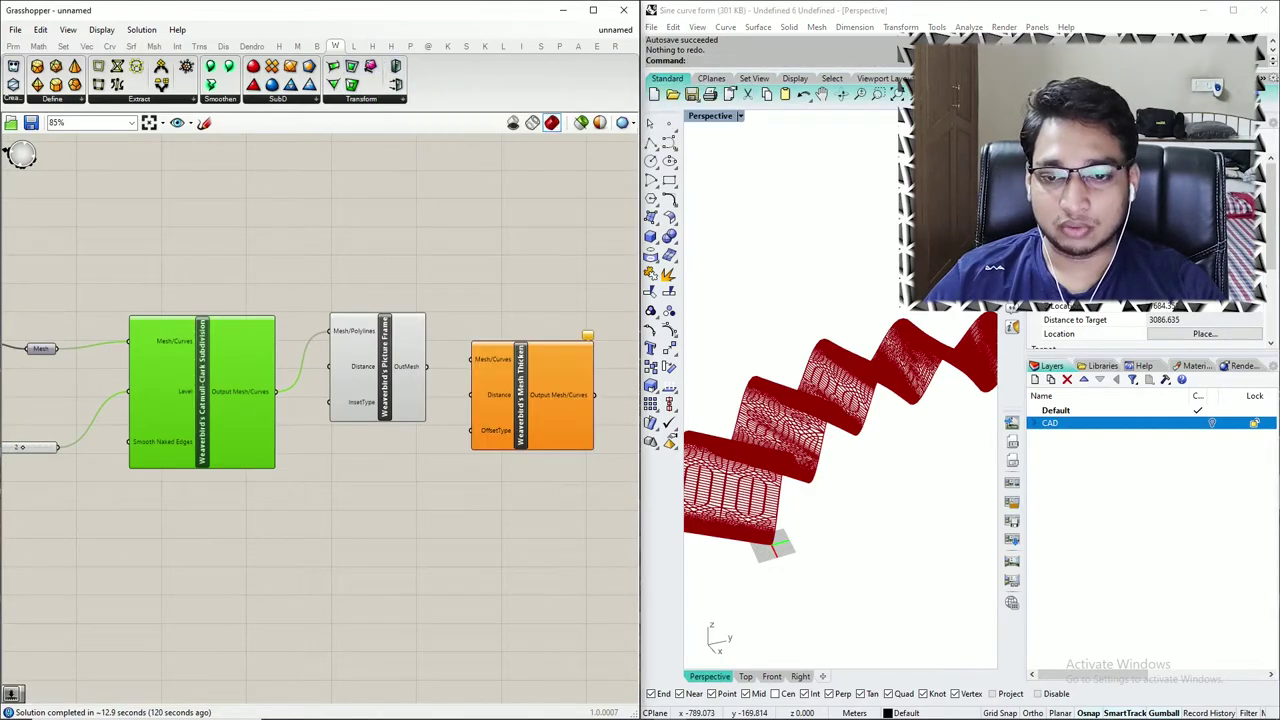
pyautogui.scroll(4, 511, 397)
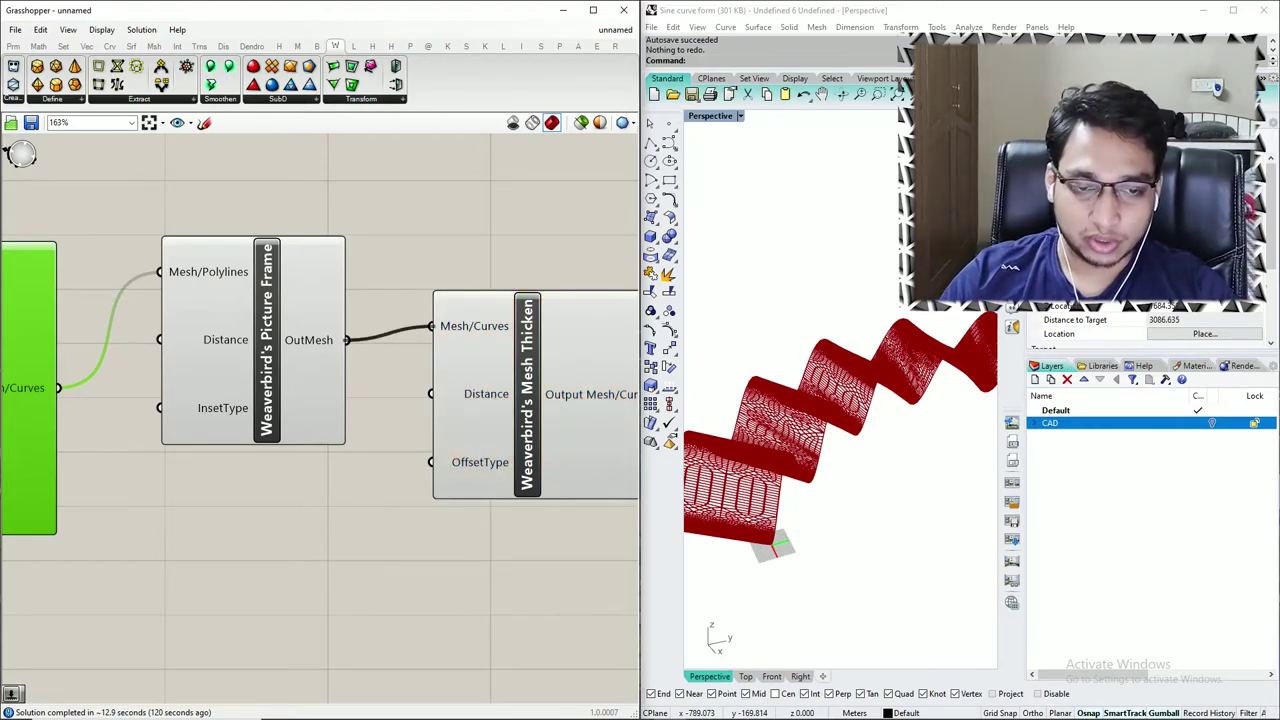
pyautogui.scroll(-3, 289, 338)
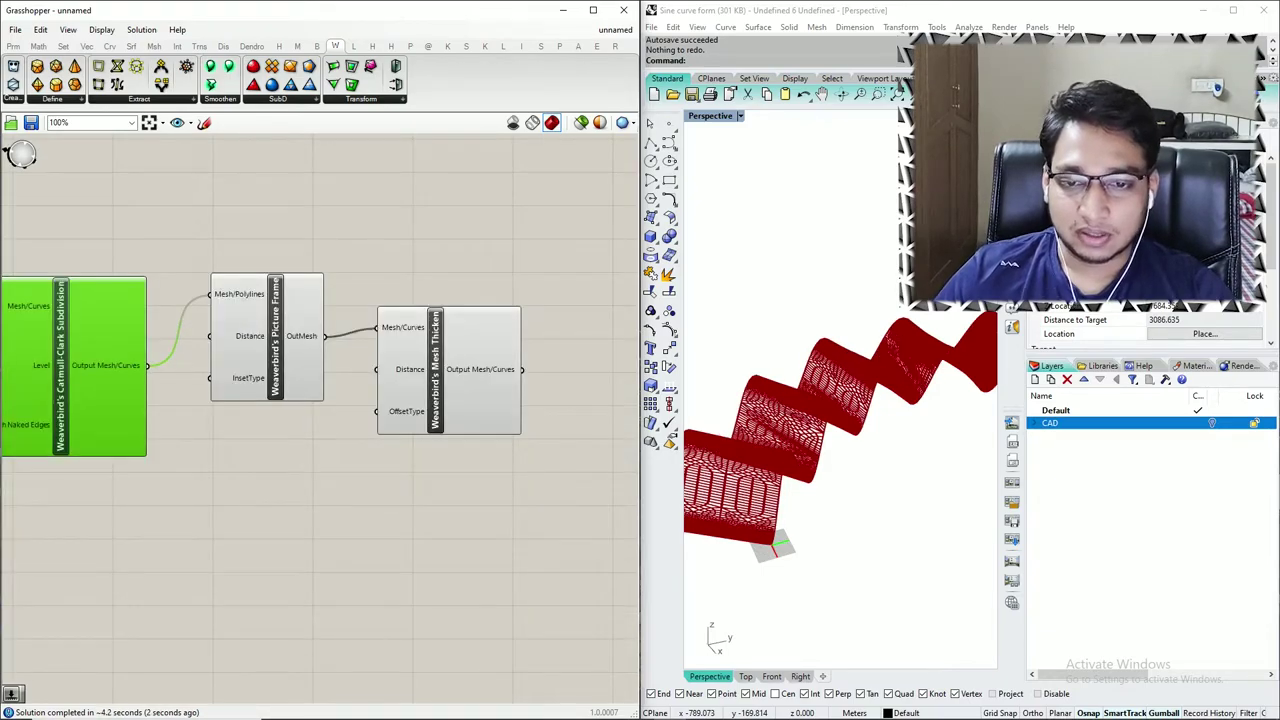
# - Select the Mesh Thicken component and examine its thickened mesh up close and from different angles
pyautogui.scroll(4, 438, 453)
pyautogui.click(438, 350)
pyautogui.scroll(-4, 780, 400)
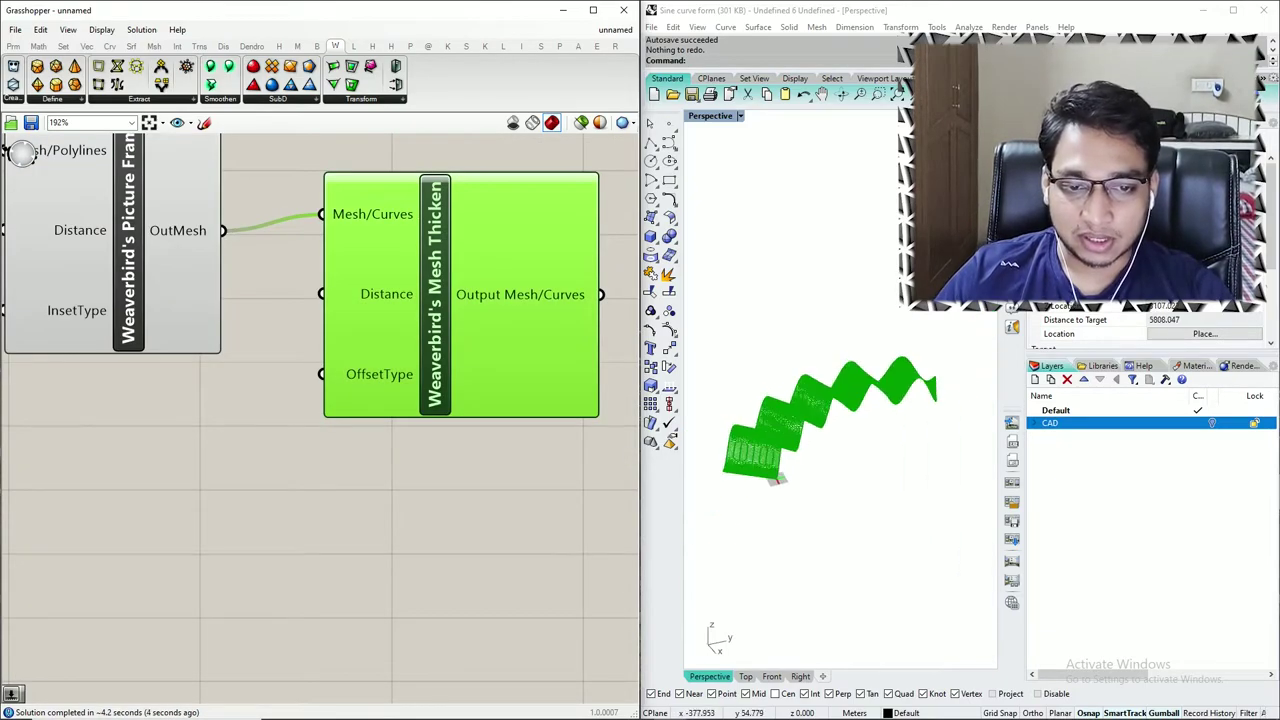
pyautogui.scroll(15, 780, 420)
pyautogui.scroll(-6, 780, 420)
pyautogui.scroll(-4, 790, 420)
pyautogui.moveTo(790, 420)
pyautogui.mouseDown(button='right')
pyautogui.moveTo(820, 295)
pyautogui.moveTo(795, 420)
pyautogui.moveTo(810, 418)
pyautogui.mouseUp(button='right')
pyautogui.scroll(-15, 775, 400)
pyautogui.scroll(8, 810, 418)
pyautogui.scroll(12, 717, 421)
pyautogui.scroll(-6, 717, 421)
# - Bake the Mesh Thicken output into the Rhino document and clear the selection
pyautogui.middleClick(512, 304)
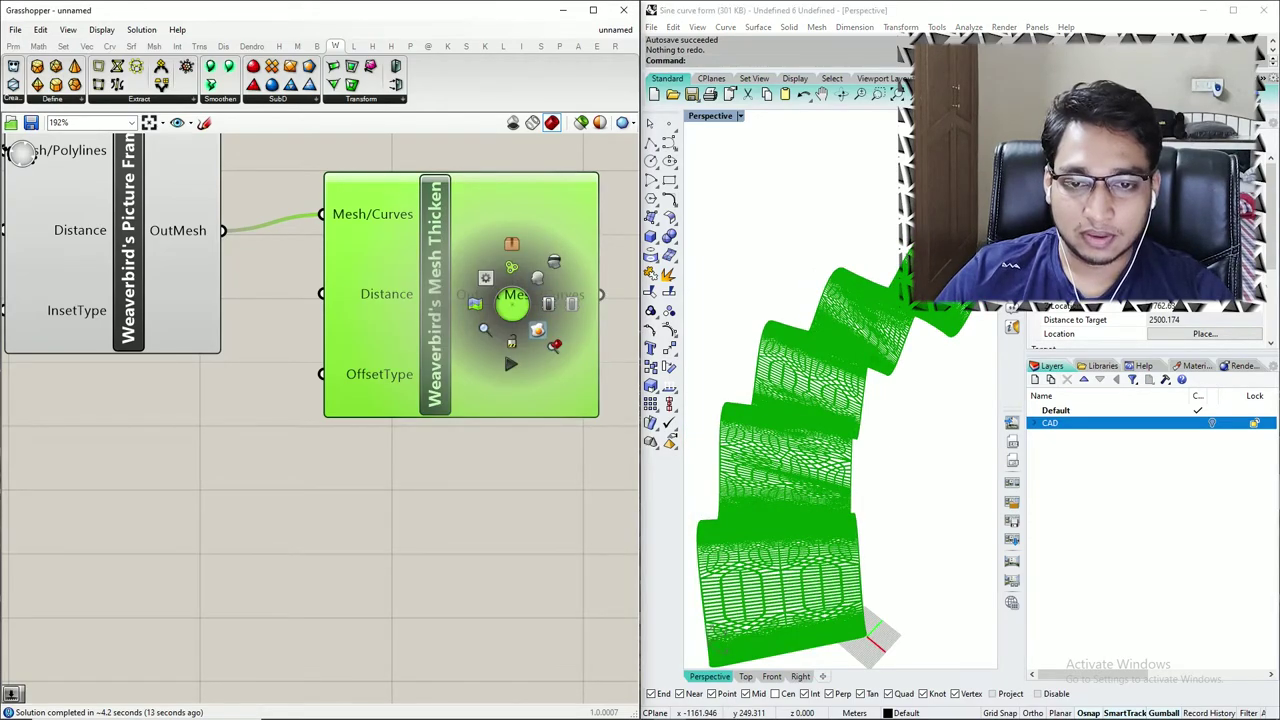
pyautogui.click(538, 330)
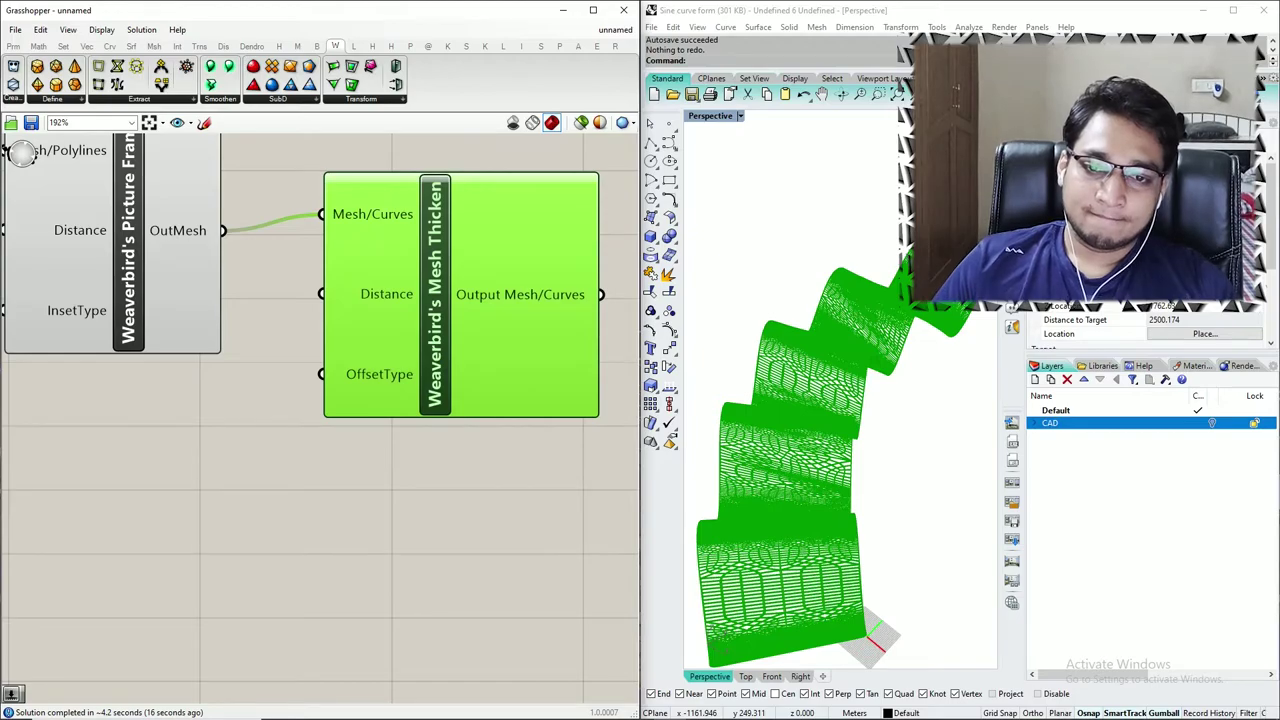
pyautogui.click(890, 525)
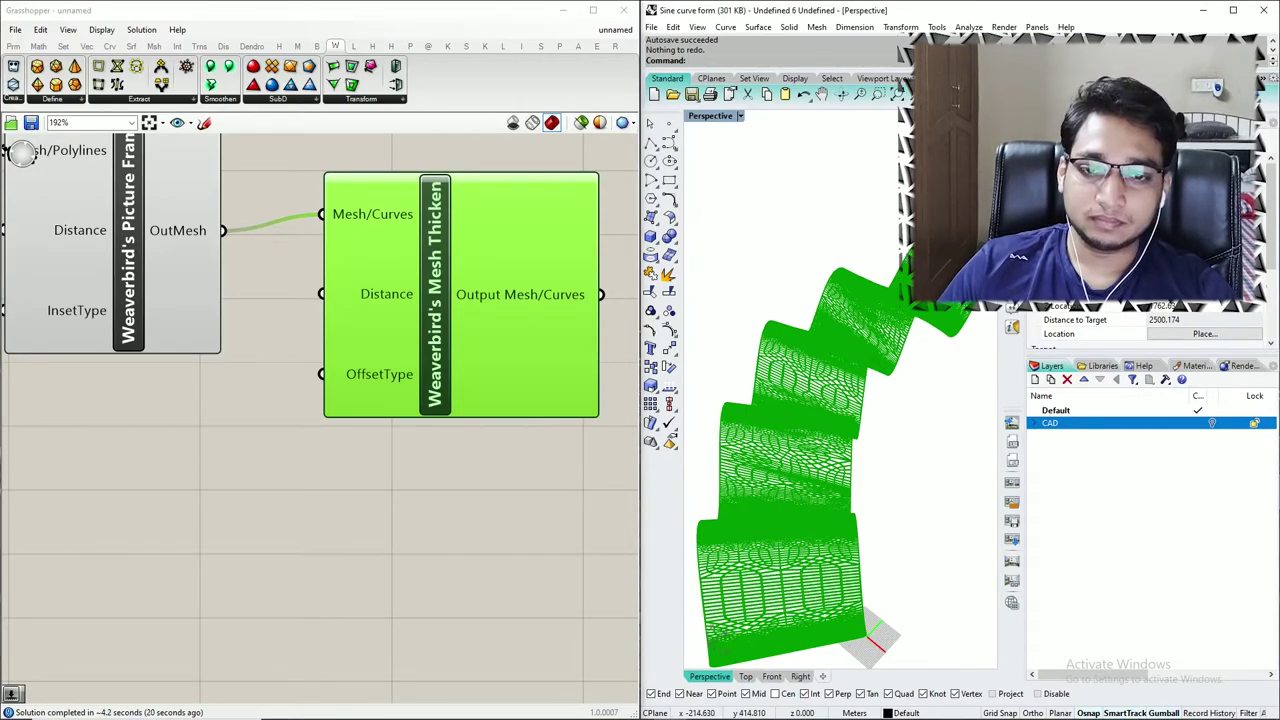
pyautogui.middleClick(455, 281)
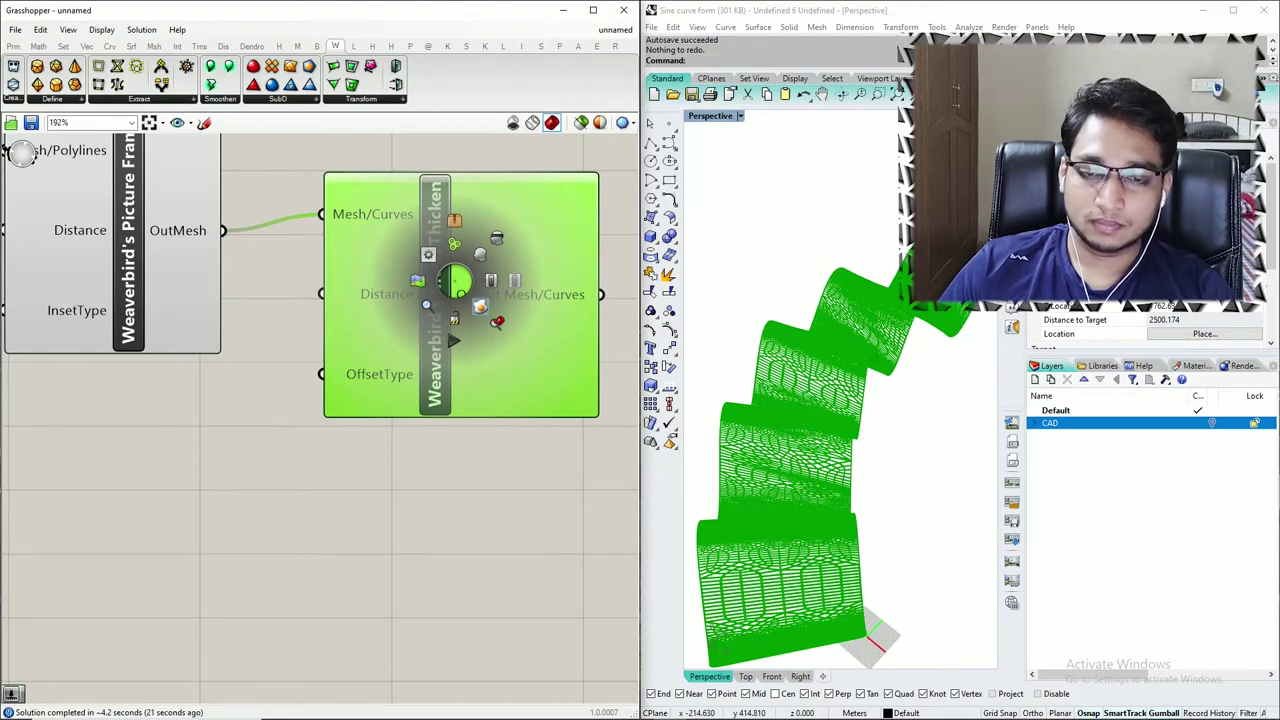
pyautogui.click(481, 307)
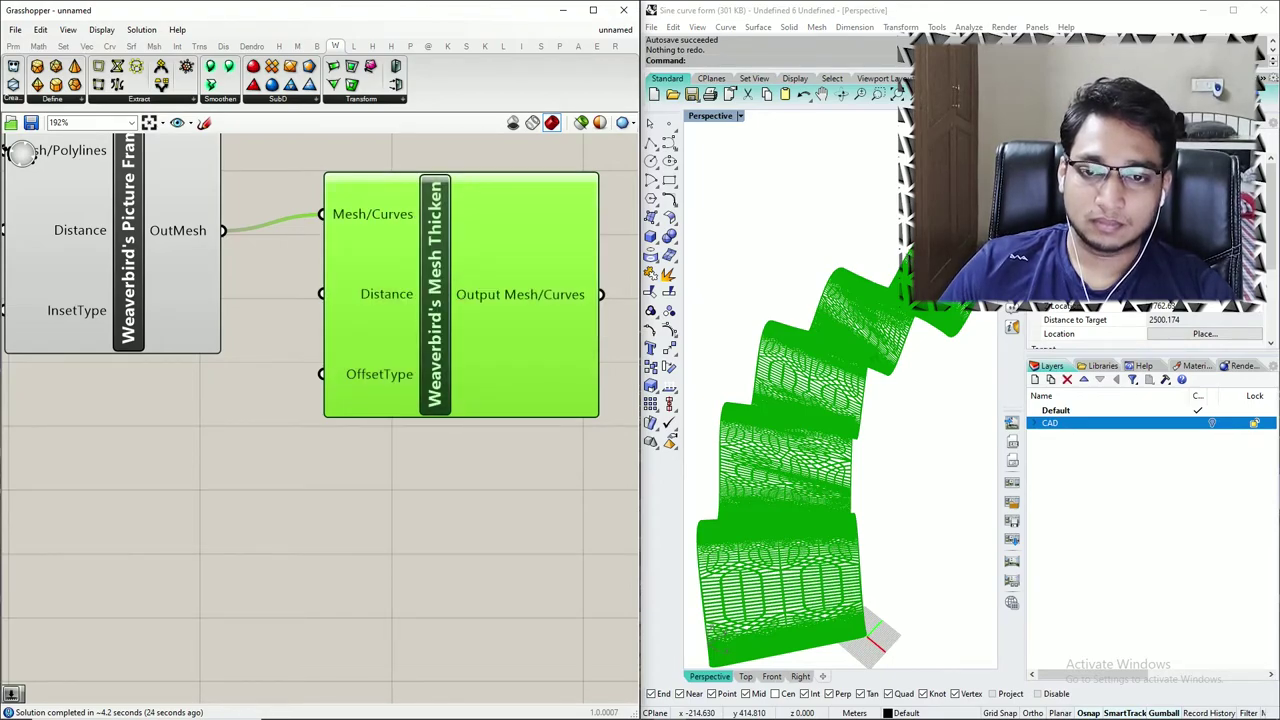
pyautogui.middleClick(445, 279)
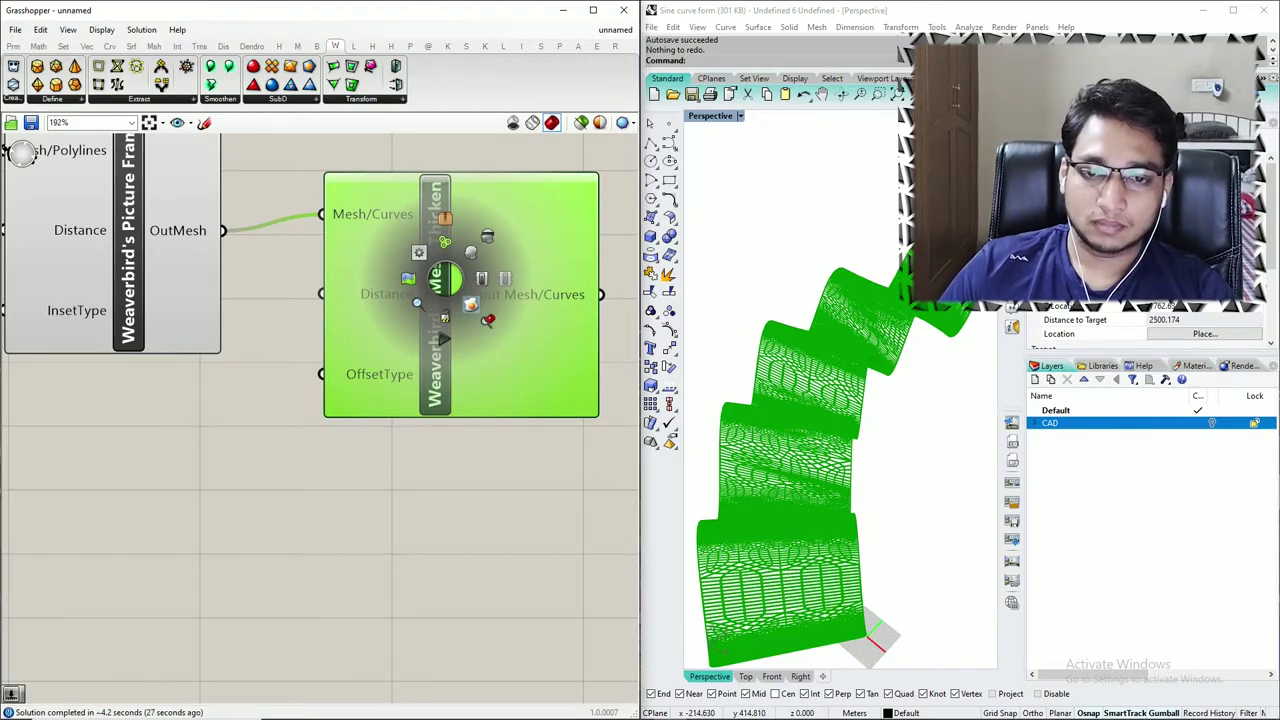
pyautogui.click(480, 470)
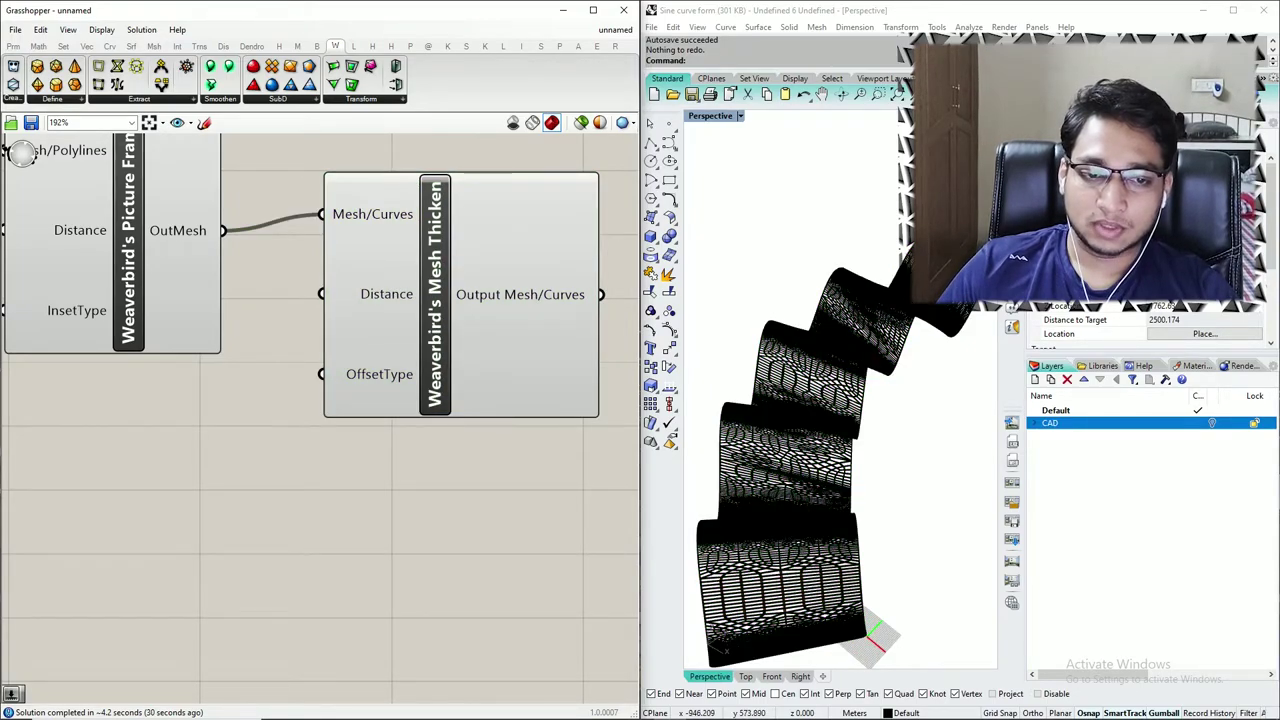
pyautogui.scroll(-6, 786, 384)
pyautogui.click(888, 470)
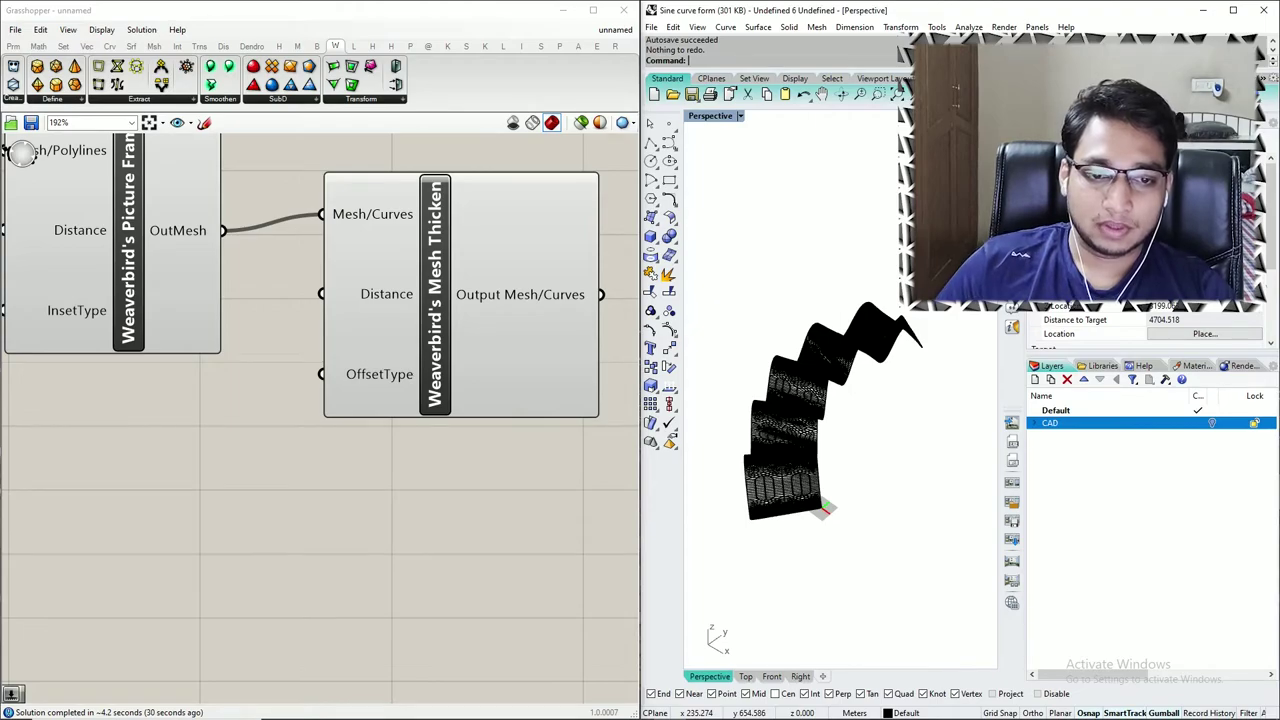
# - Undo the last bake and move one of the overlapping baked meshes away from the Grasshopper preview
pyautogui.hotkey('ctrl', 'z')
pyautogui.scroll(8, 788, 452)
pyautogui.moveTo(788, 452); pyautogui.dragTo(755, 475, button='right')
pyautogui.scroll(-2, 788, 452)
pyautogui.click(847, 410)
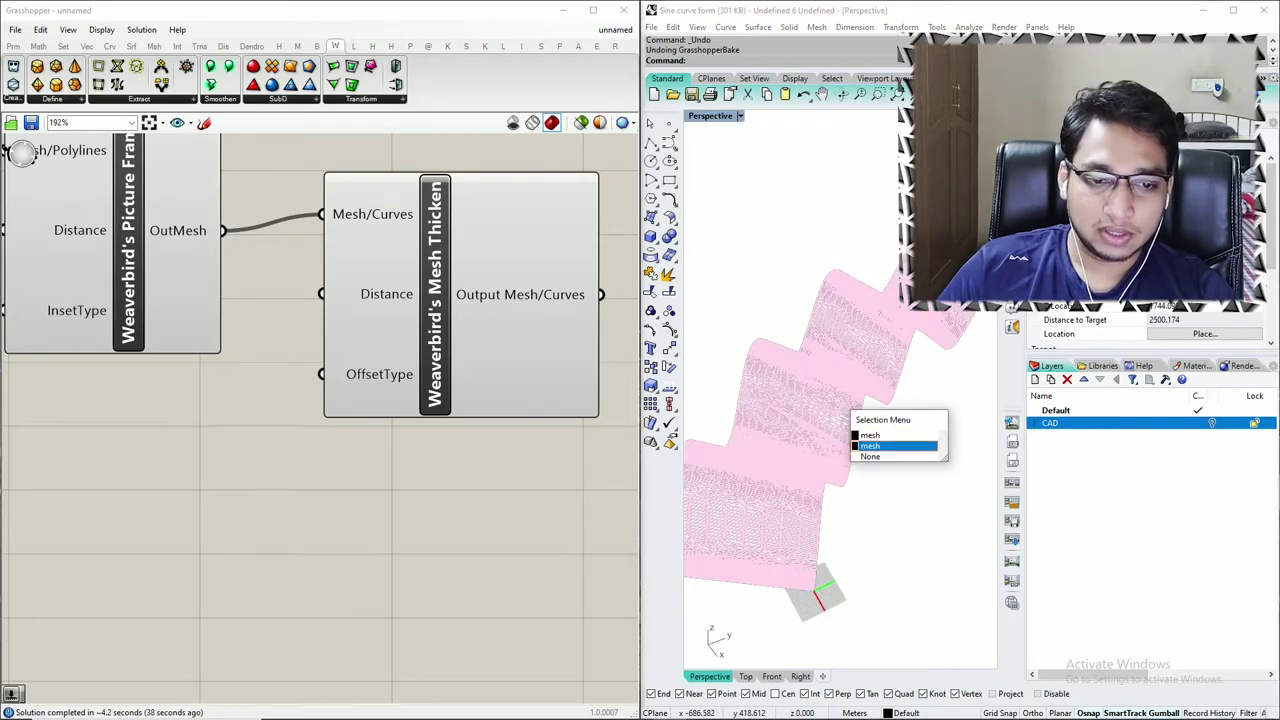
pyautogui.click(872, 436)
pyautogui.scroll(-14, 828, 405)
pyautogui.moveTo(868, 423); pyautogui.dragTo(931, 500)
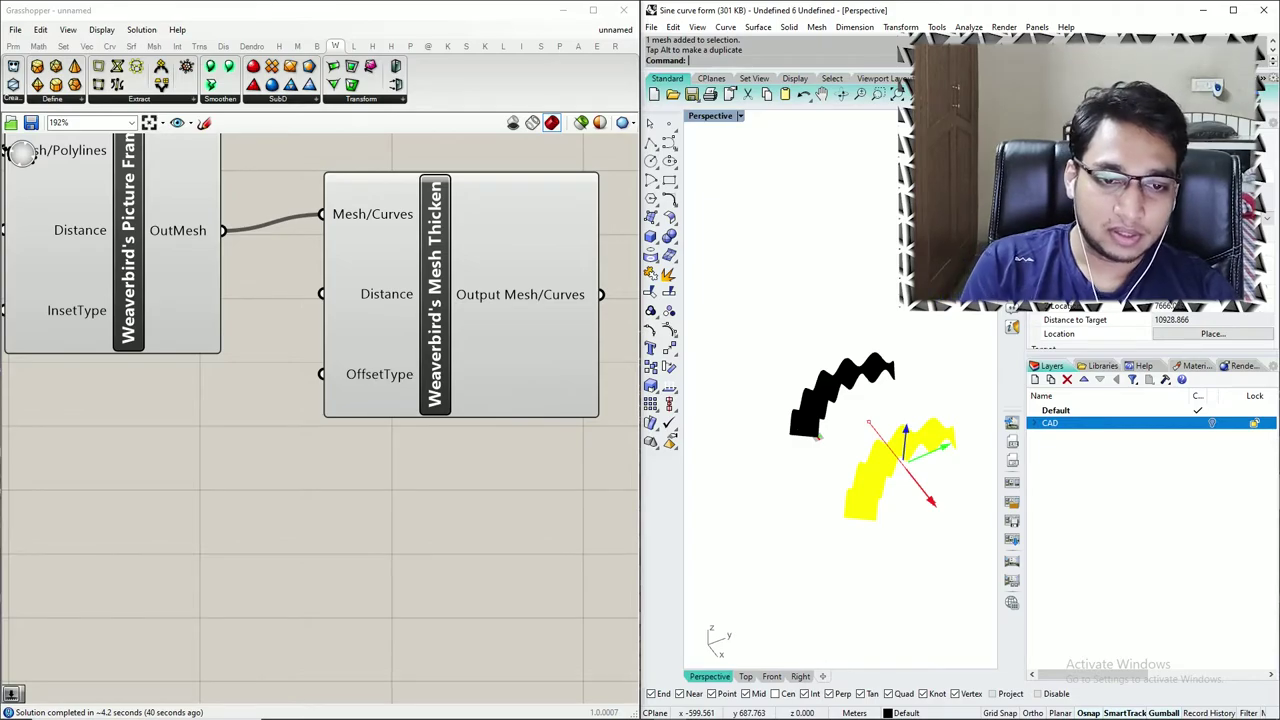
# - Delete the duplicate baked mesh left at the original location
pyautogui.scroll(2, 833, 388)
pyautogui.click(833, 388)
pyautogui.press('Delete')
pyautogui.scroll(6, 833, 388)
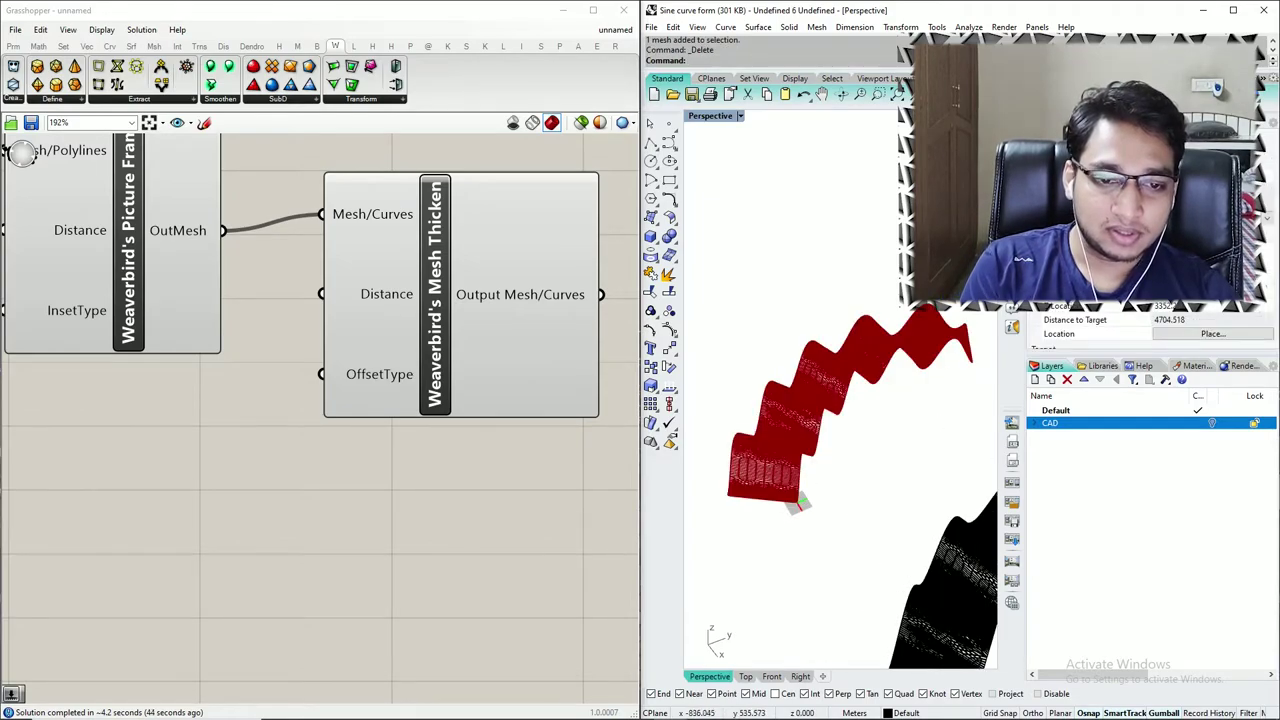
# - Hide the Picture Frame component's preview
pyautogui.scroll(-3, 420, 401)
pyautogui.click(250, 325)
pyautogui.middleClick(250, 325)
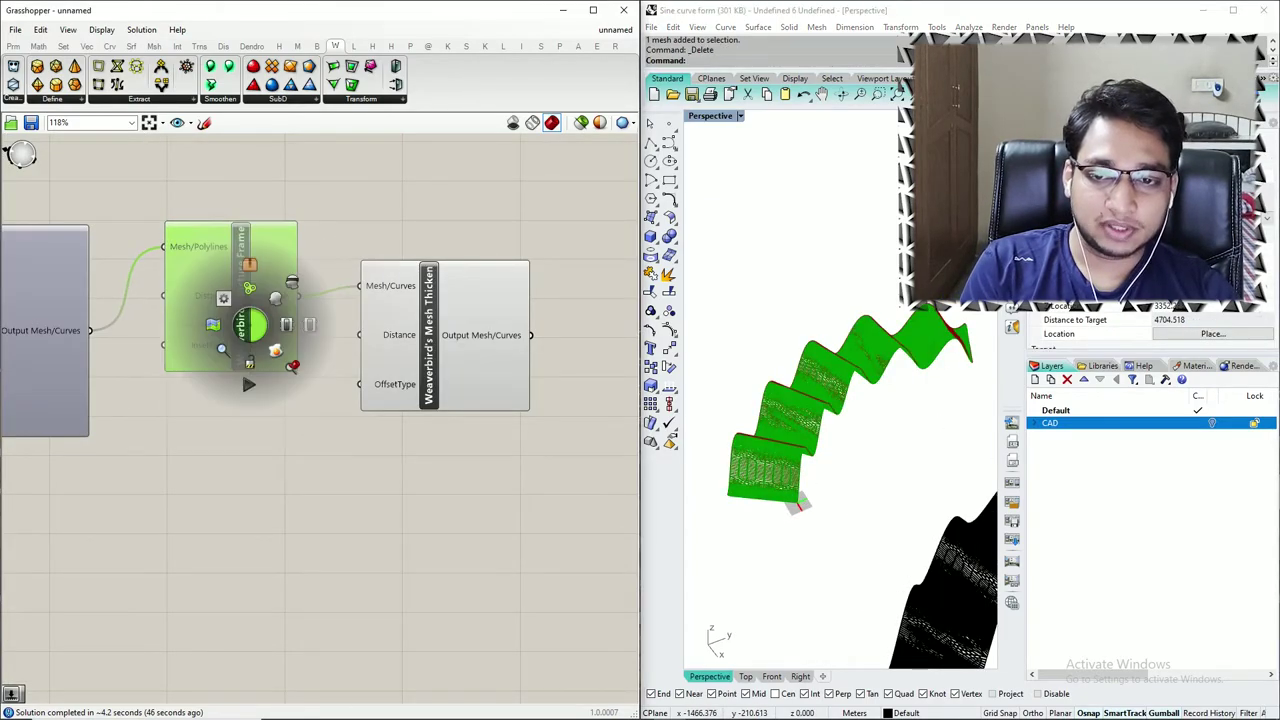
pyautogui.click(292, 283)
pyautogui.scroll(-5, 294, 274)
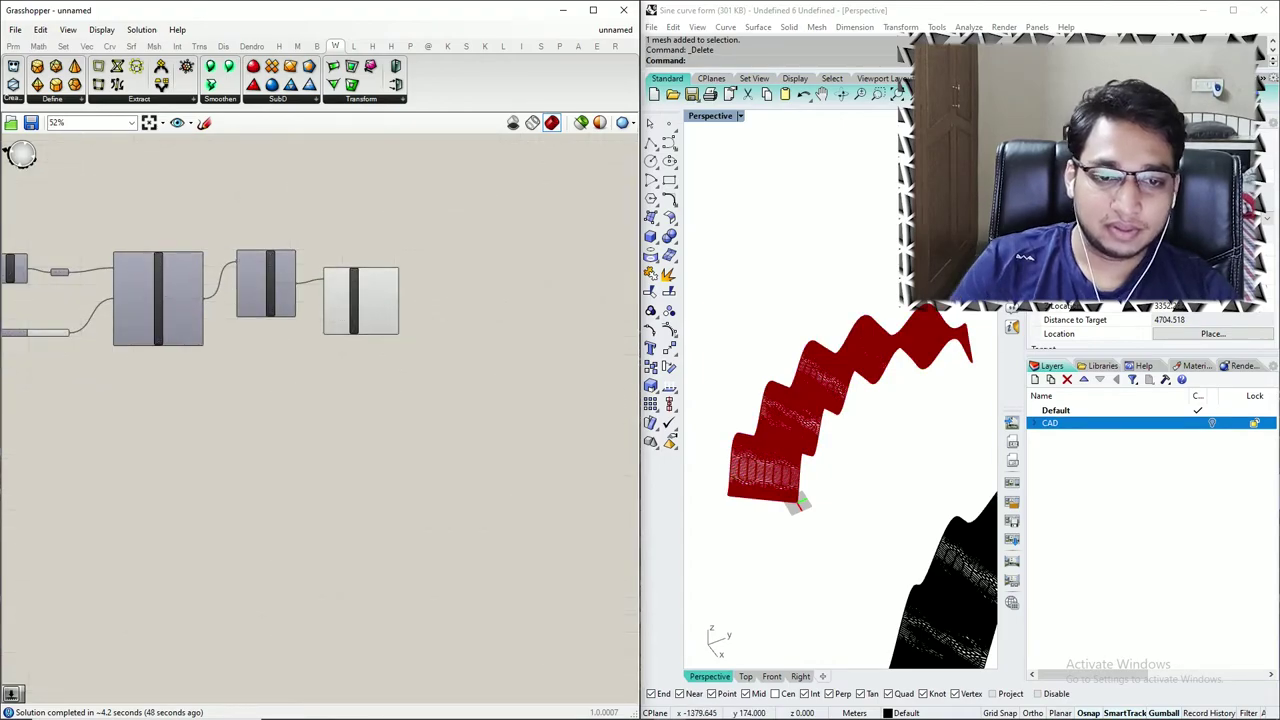
# - Examine the baked mesh and the remaining preview from several angles and distances
pyautogui.scroll(-12, 723, 357)
pyautogui.moveTo(770, 400); pyautogui.dragTo(810, 380, button='right')
pyautogui.scroll(12, 828, 425)
pyautogui.scroll(-6, 828, 425)
pyautogui.scroll(12, 875, 362)
pyautogui.scroll(-9, 875, 362)
pyautogui.scroll(-5, 880, 410)
pyautogui.moveTo(880, 410); pyautogui.dragTo(740, 380, button='right')
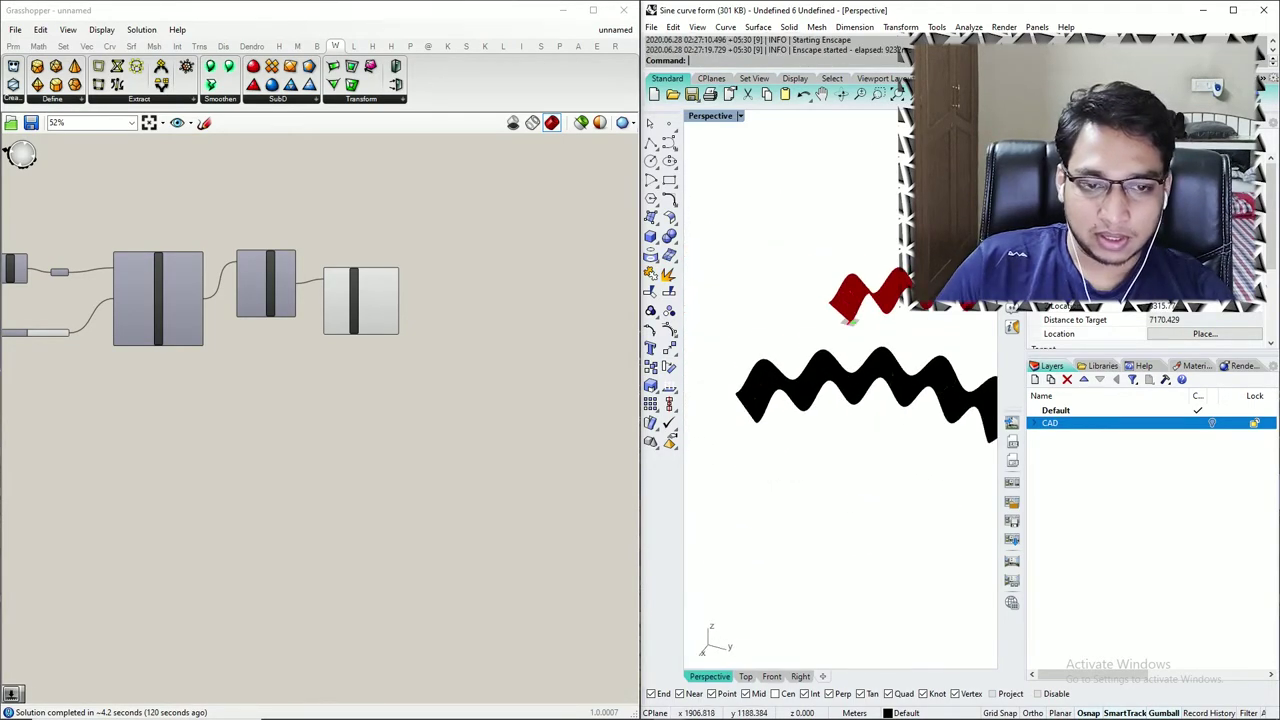
# - Draw a rectangular plane around the baked mesh as a ground surface, using the Plane command
pyautogui.scroll(-8, 790, 405)
pyautogui.moveTo(790, 405); pyautogui.dragTo(782, 500, button='right')
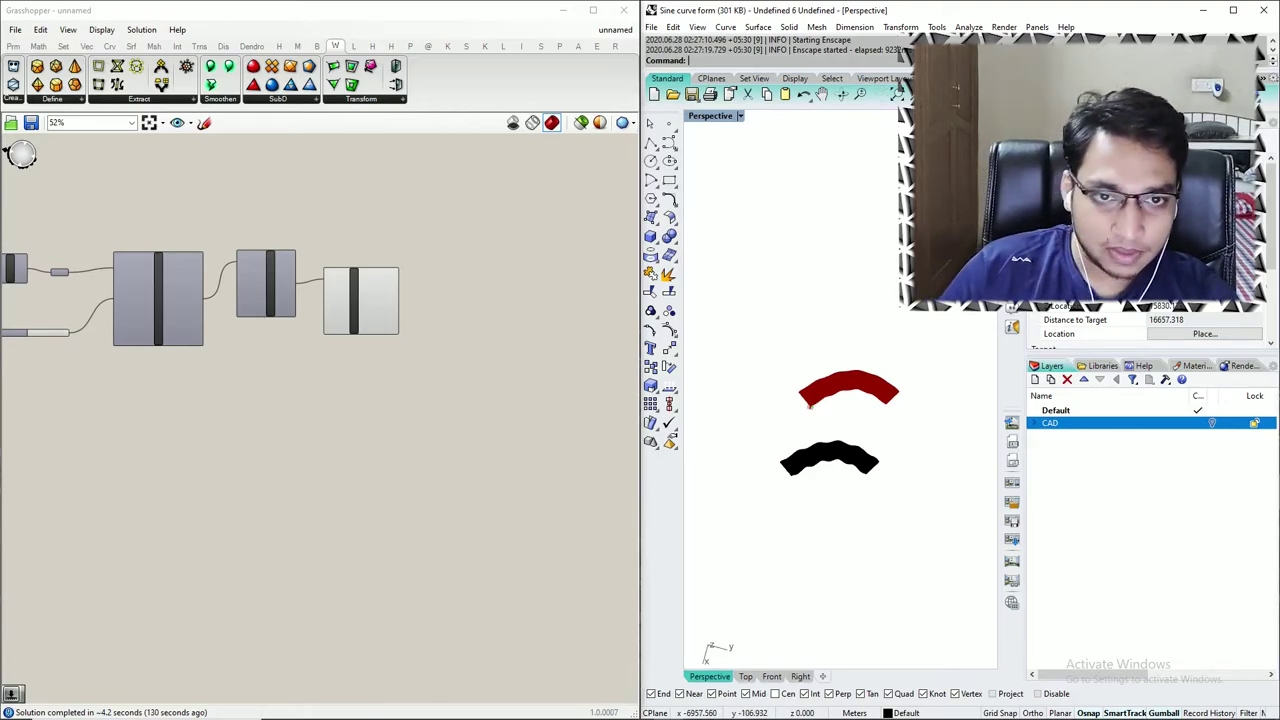
pyautogui.press('Return')
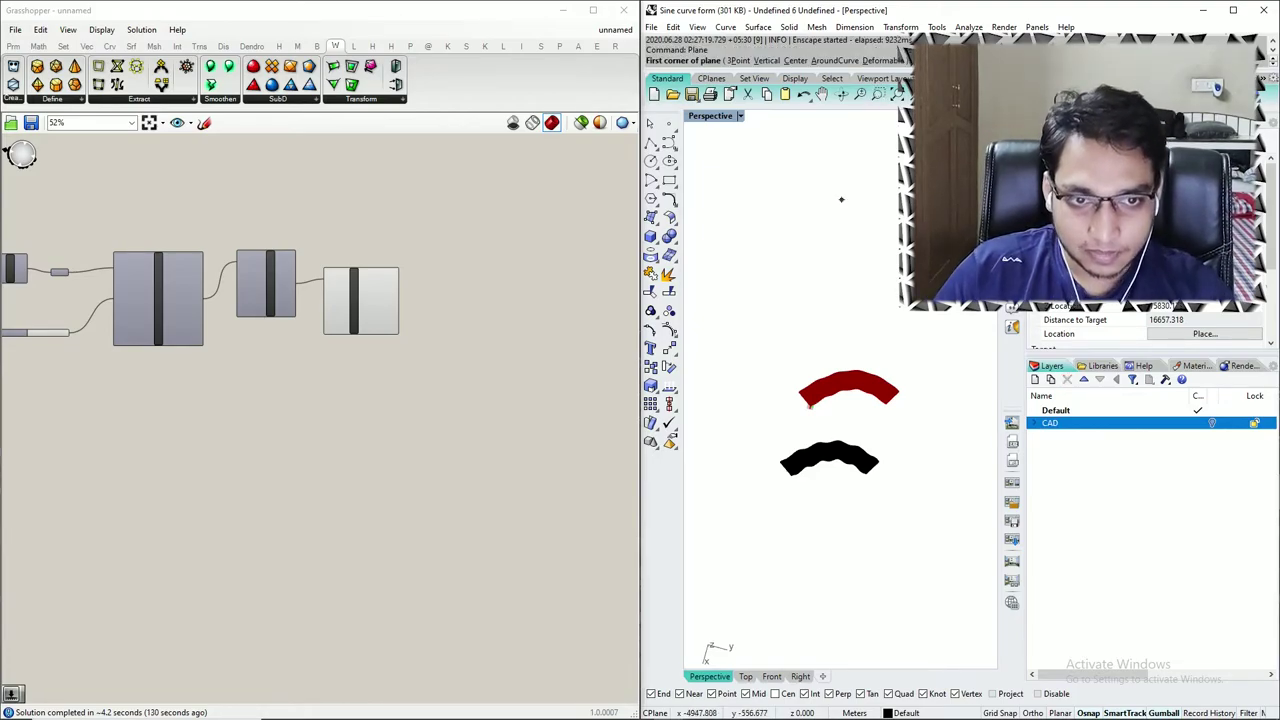
pyautogui.click(752, 423)
pyautogui.click(918, 517)
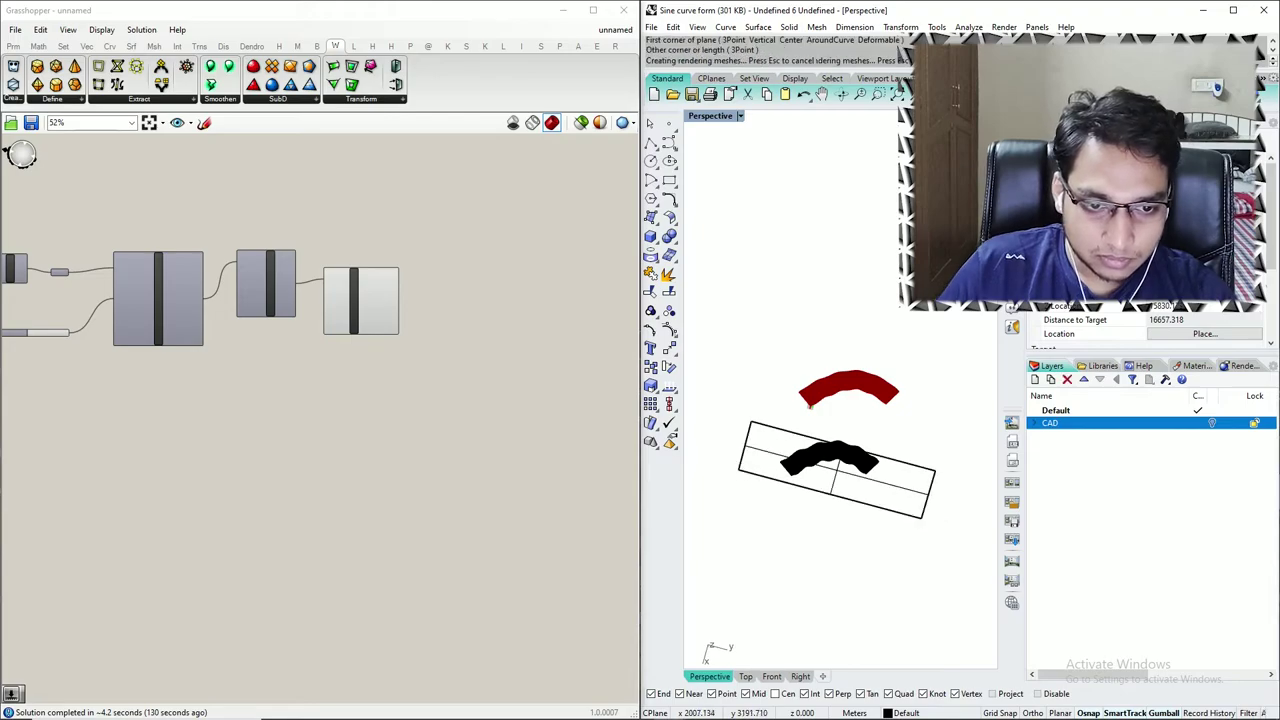
pyautogui.scroll(4, 877, 507)
pyautogui.scroll(3, 876, 479)
pyautogui.scroll(-7, 876, 479)
# - Scale the ground plane in both directions until it extends beyond the baked mesh and the preview
pyautogui.click(875, 481)
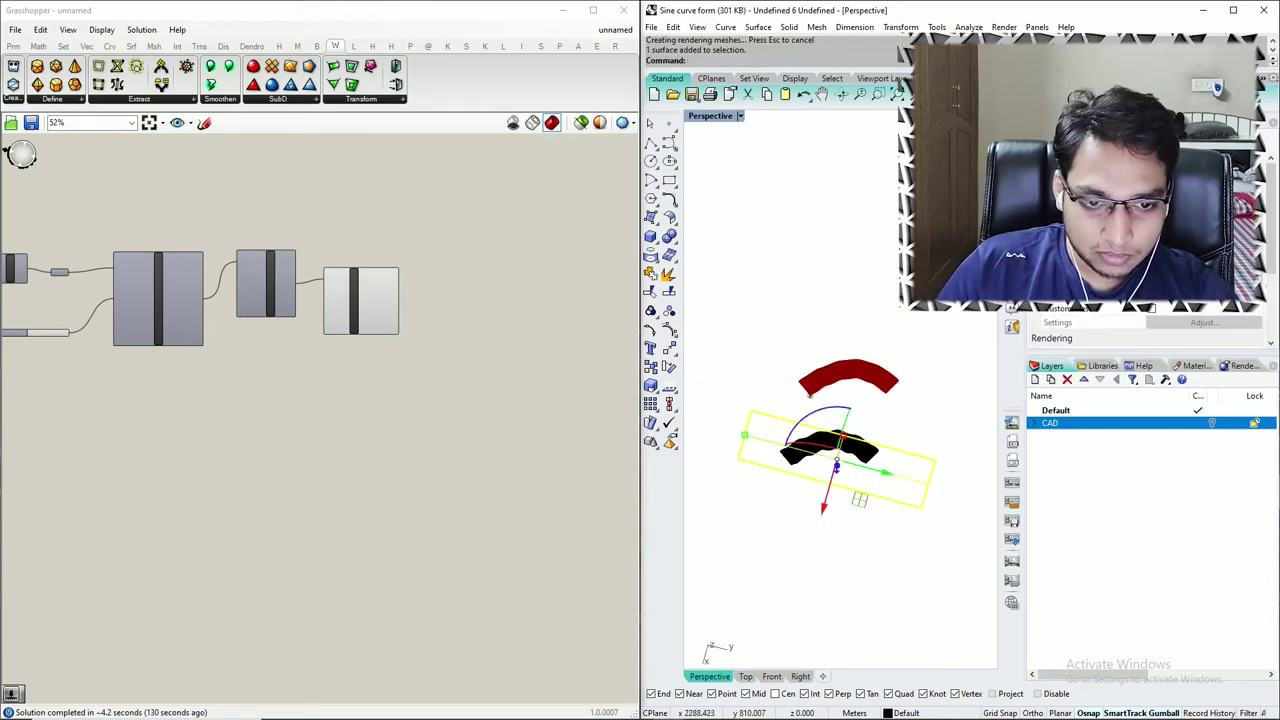
pyautogui.moveTo(844, 436); pyautogui.dragTo(866, 354)
pyautogui.moveTo(744, 435); pyautogui.dragTo(715, 428)
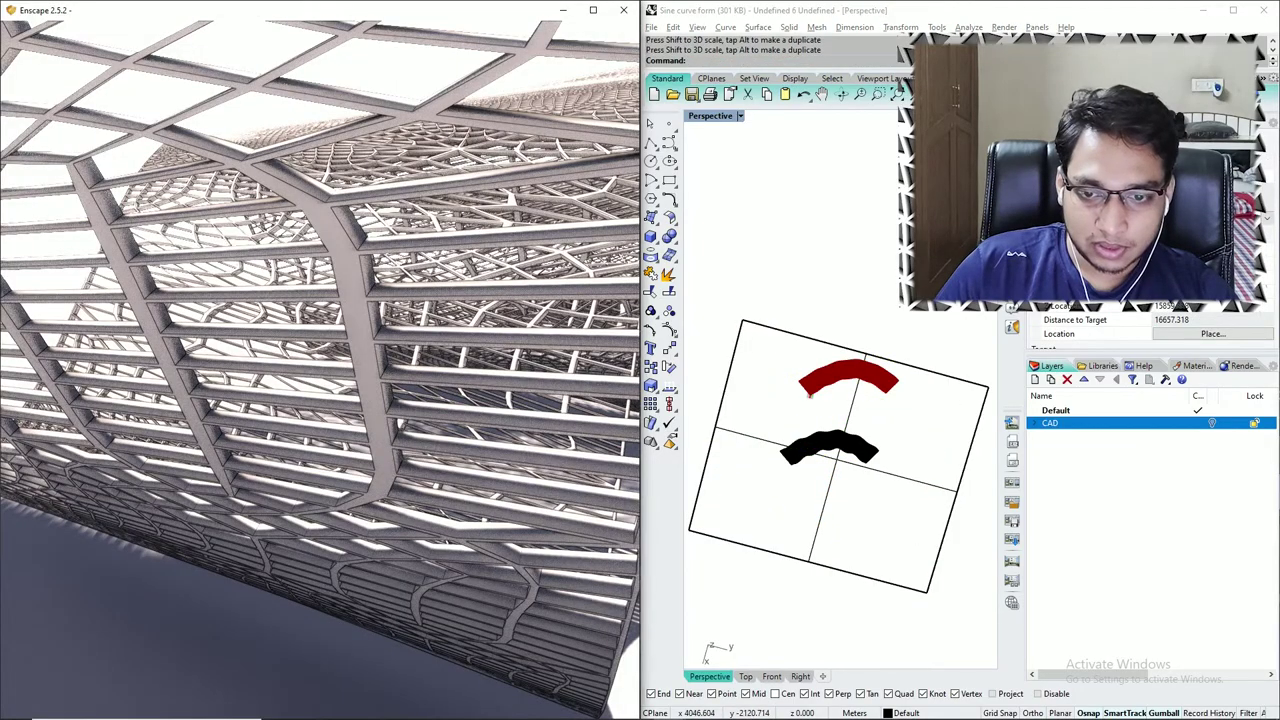
# - Switch to Enscape and walk through the rendered lattice structure above the ground plane
pyautogui.press('w')
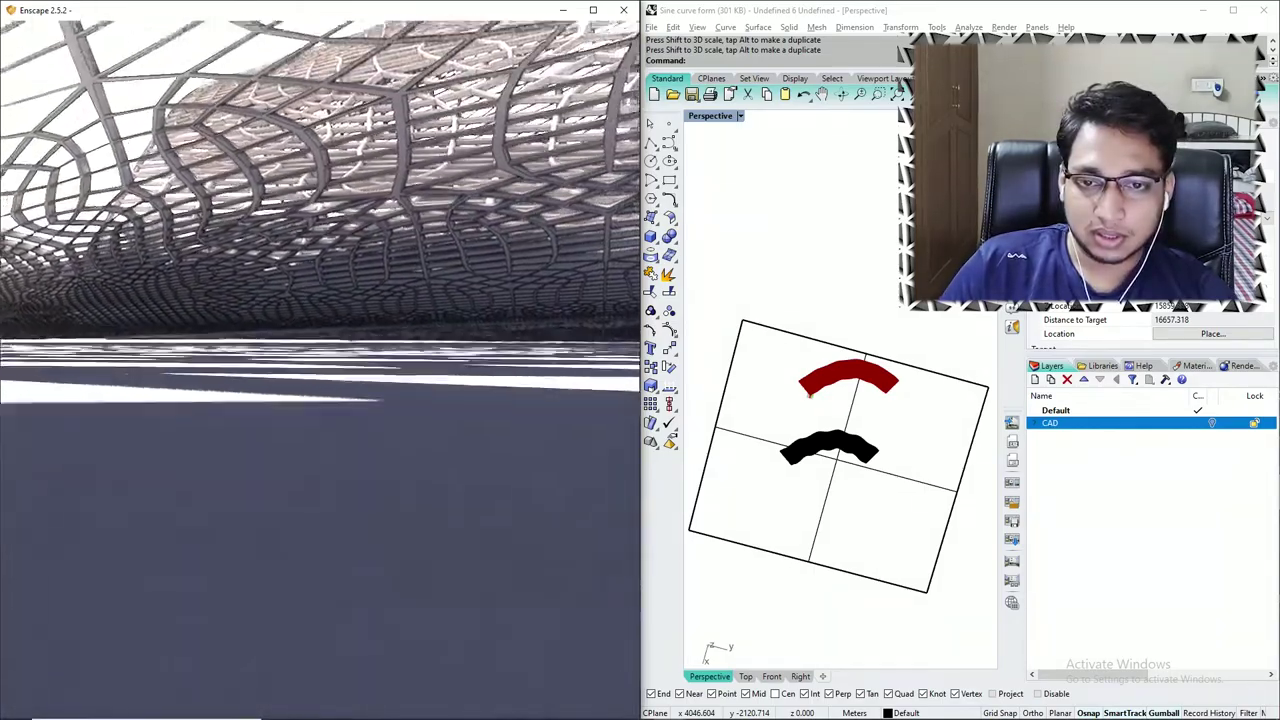
# - Select the ground plane together with the baked mesh and scale both down uniformly
pyautogui.click(1107, 396)
pyautogui.moveTo(982, 460); pyautogui.dragTo(784, 512)
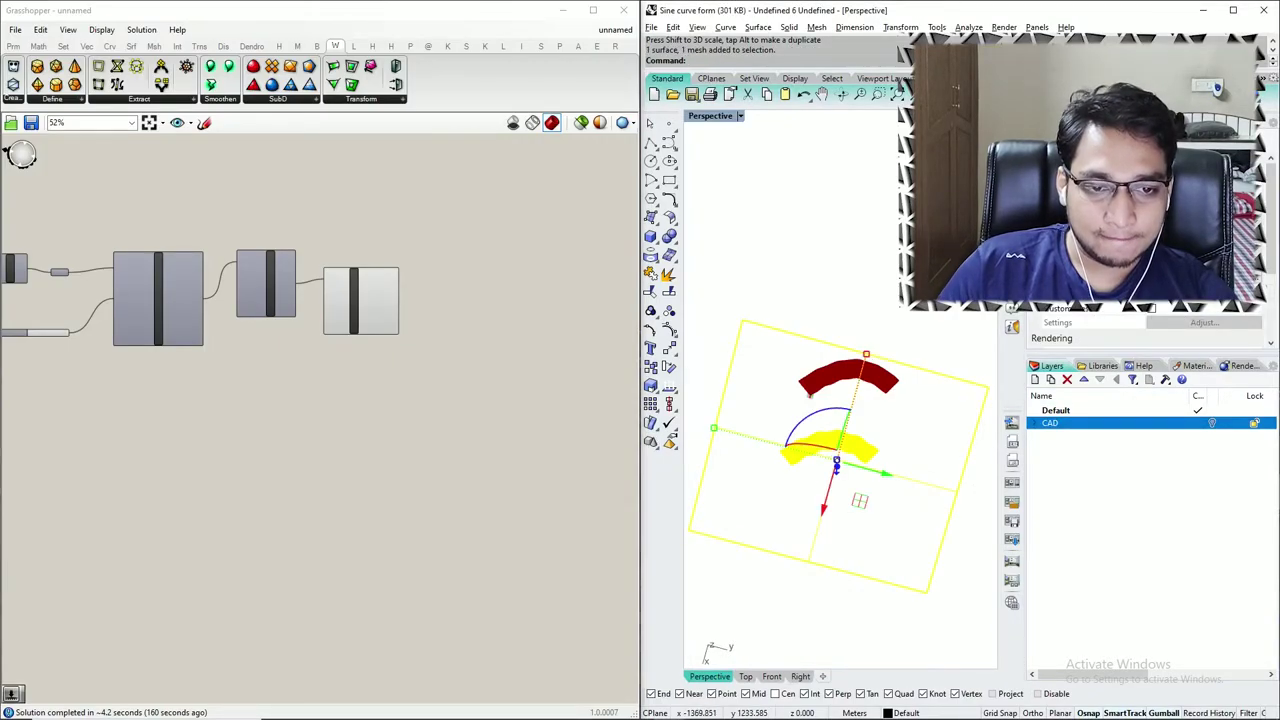
pyautogui.keyDown('shift'); pyautogui.moveTo(866, 354); pyautogui.dragTo(848, 422); pyautogui.keyUp('shift')
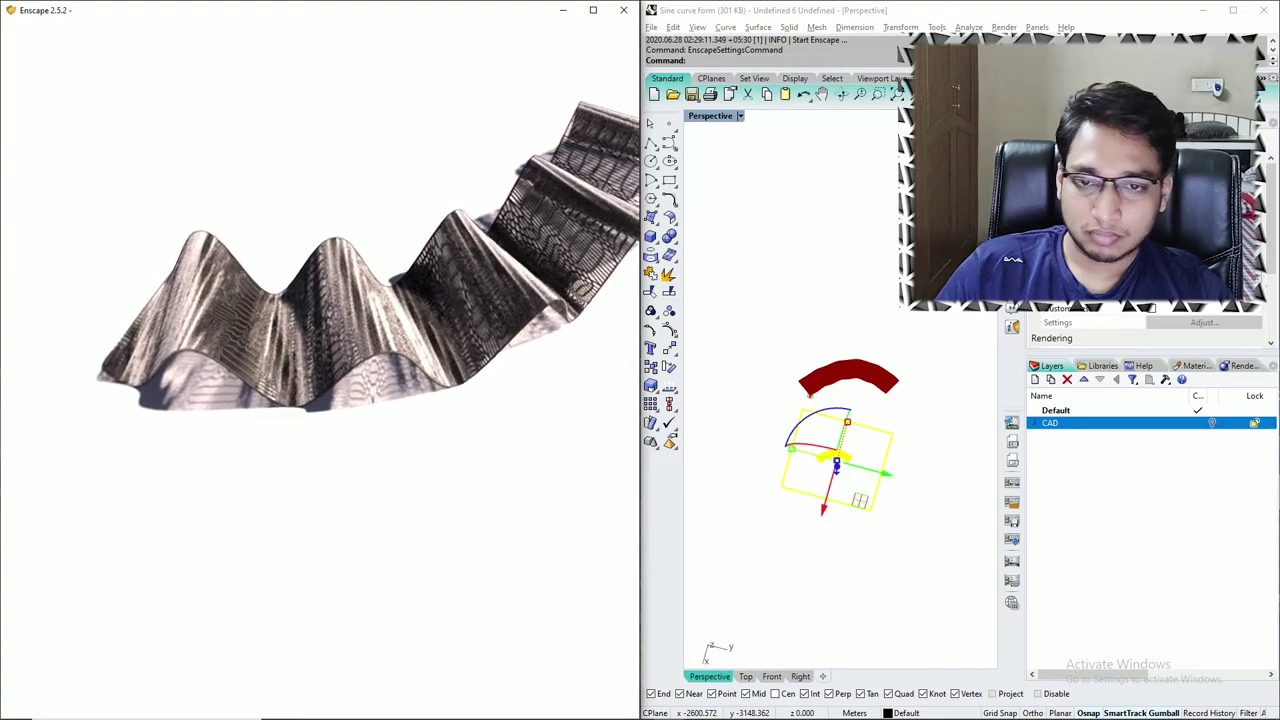
# - Switch to Enscape and fly over and around the scaled-down lattice to examine its waves, openings and shadows
pyautogui.press('w')
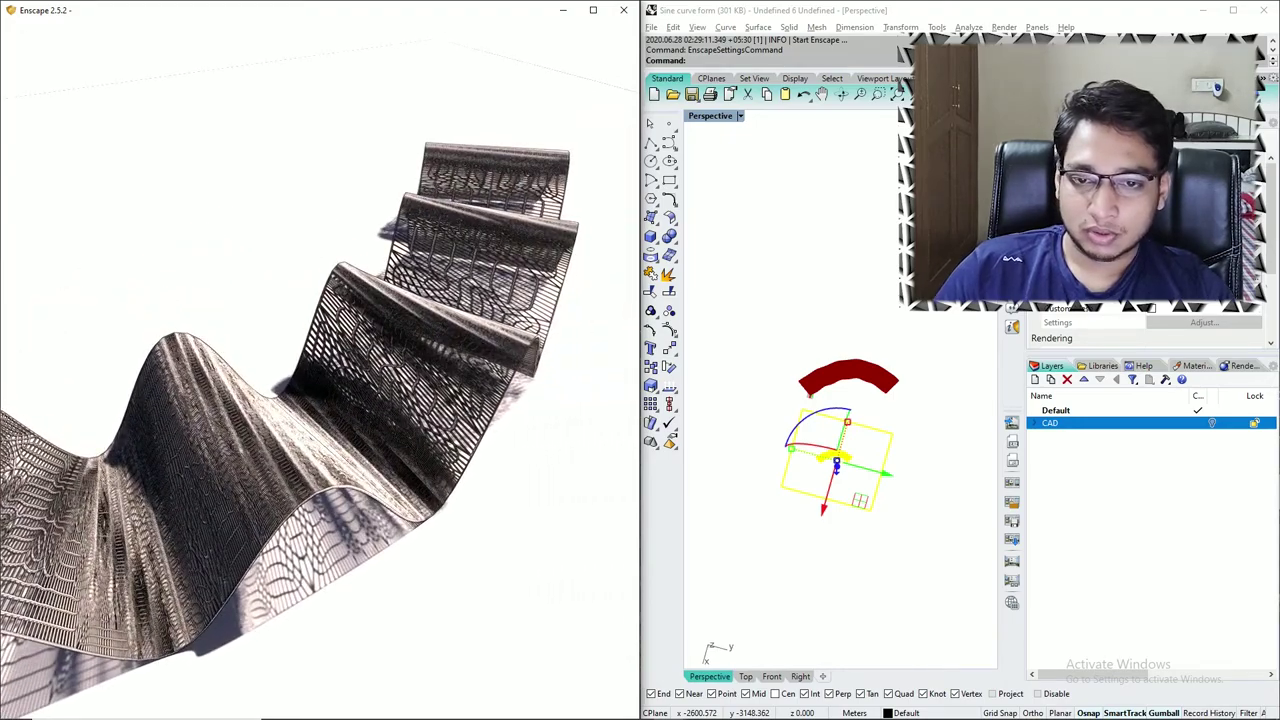
pyautogui.press('s')
pyautogui.moveTo(320, 360); pyautogui.dragTo(380, 360)
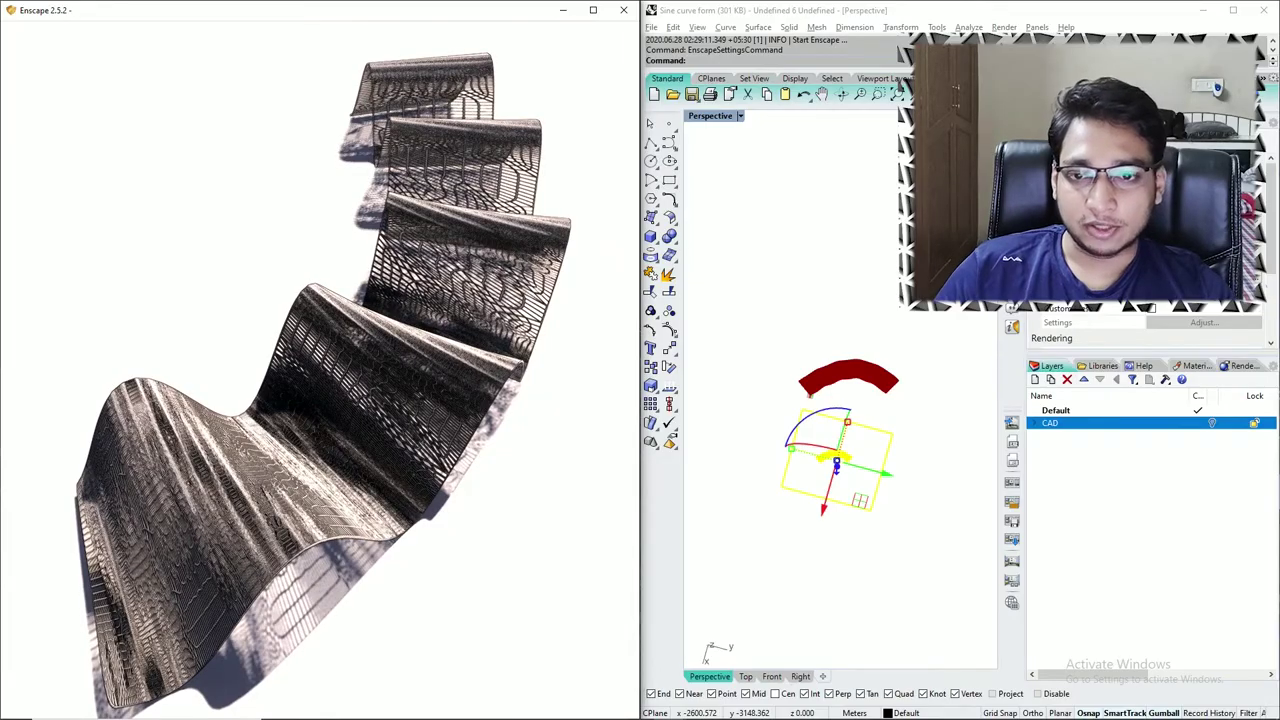
pyautogui.press('q')
pyautogui.press('w')
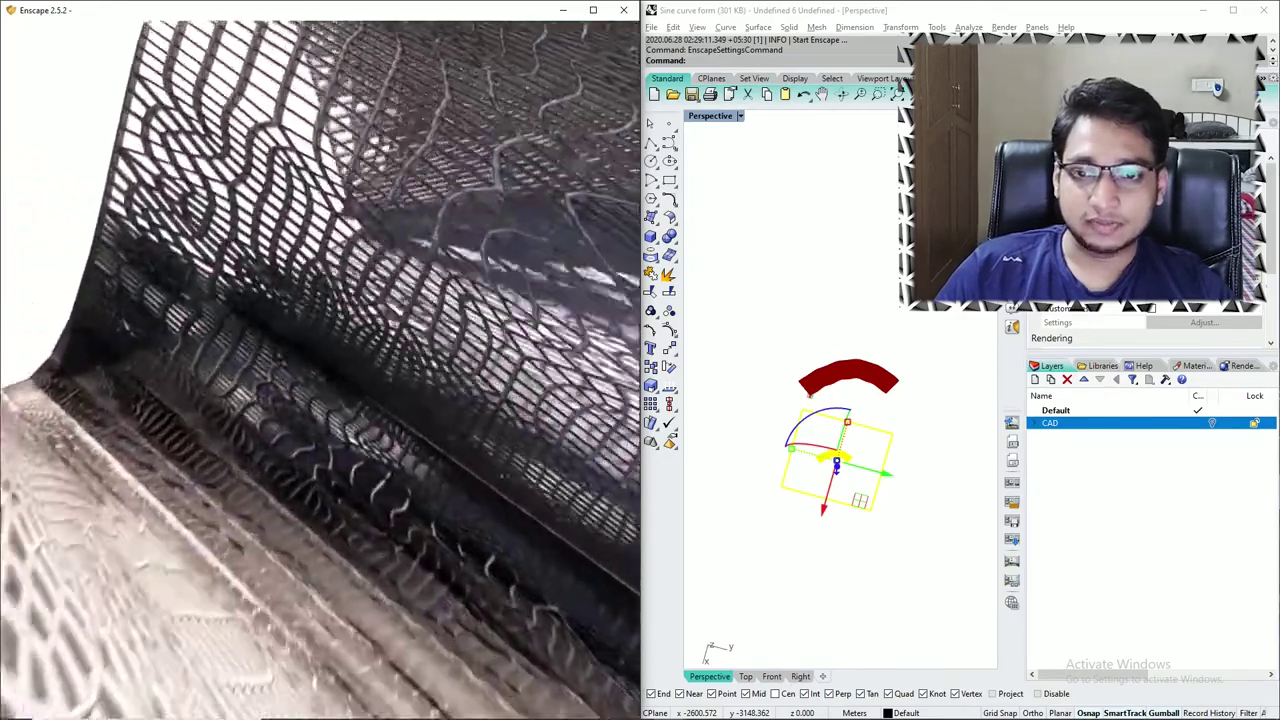
pyautogui.press('s')
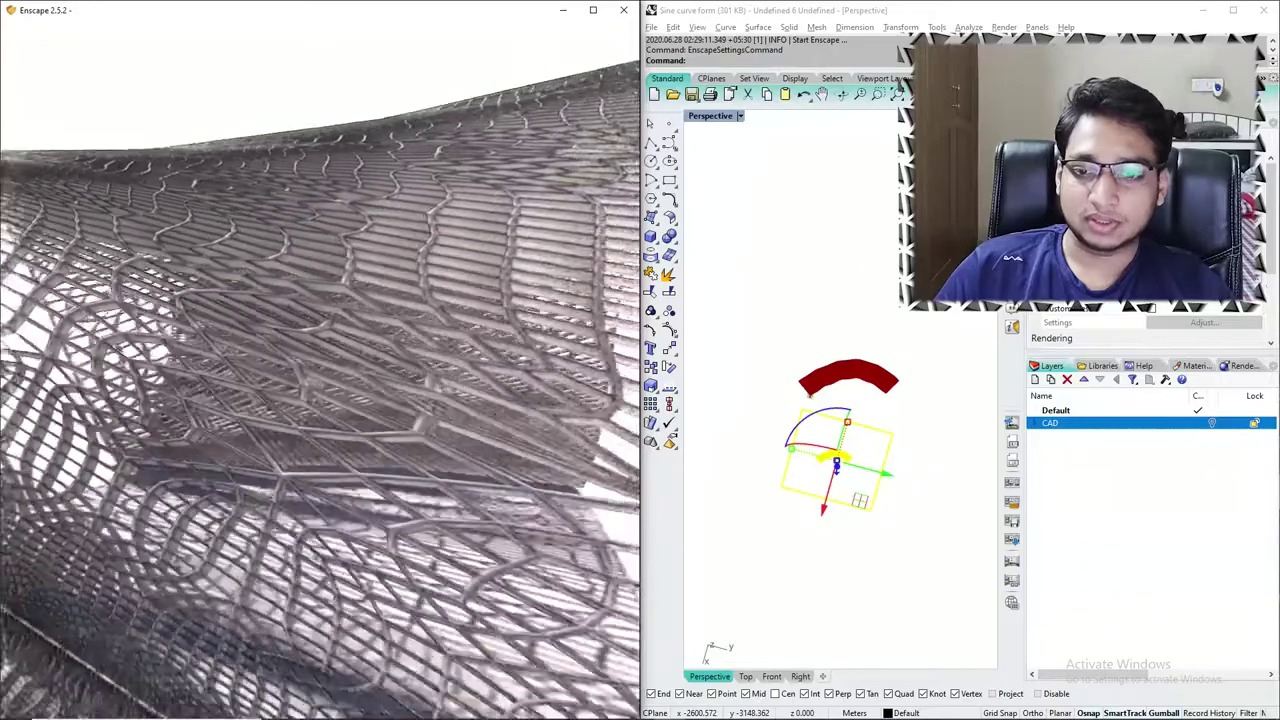
pyautogui.press('a')
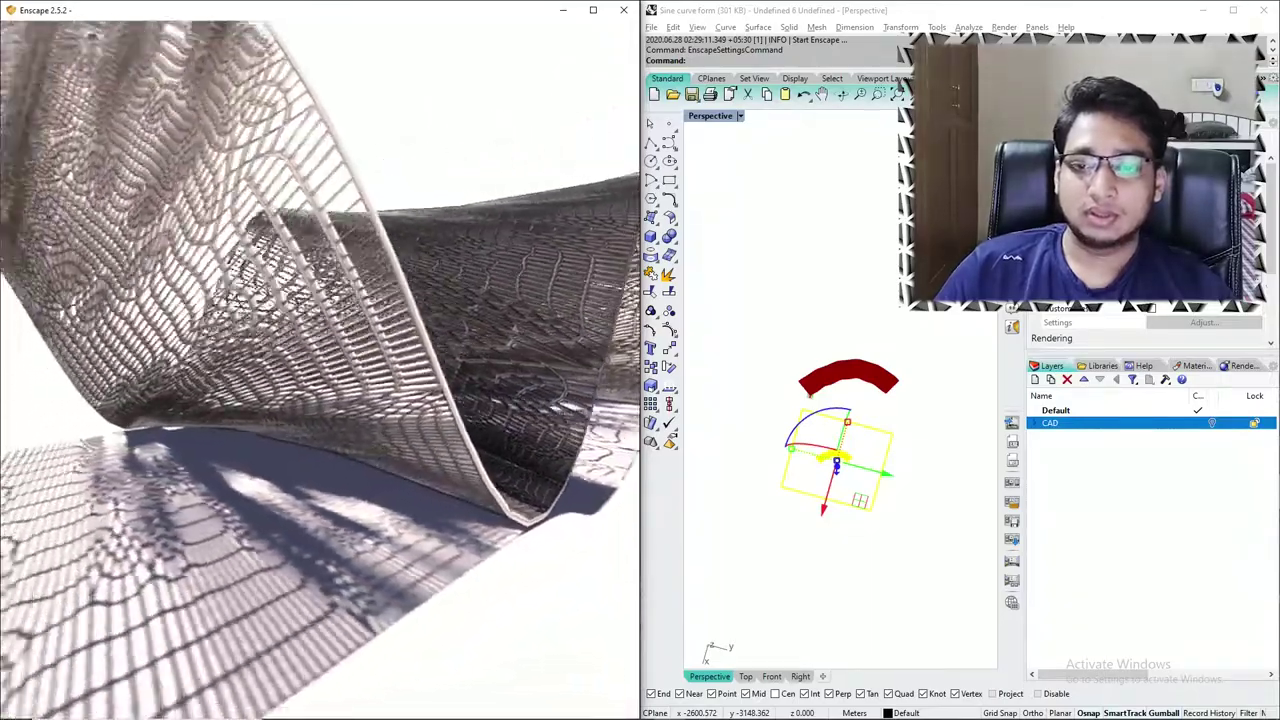
pyautogui.press('w')
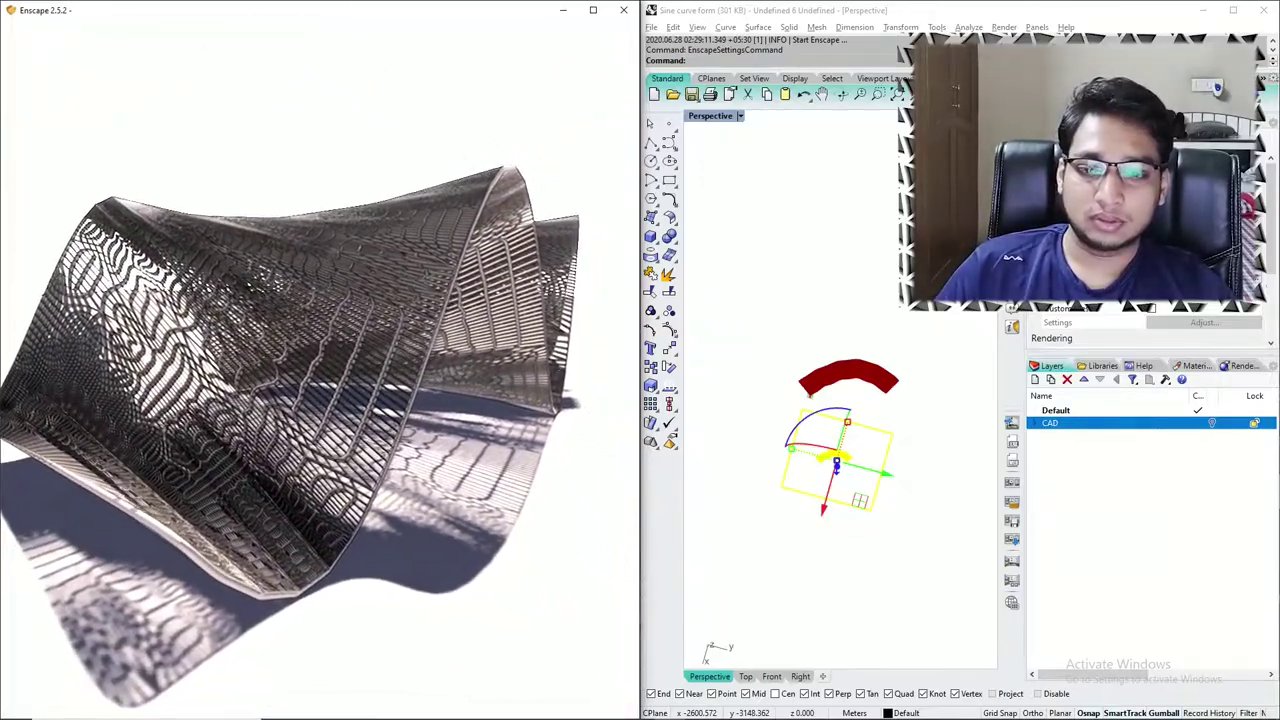
pyautogui.press('w')
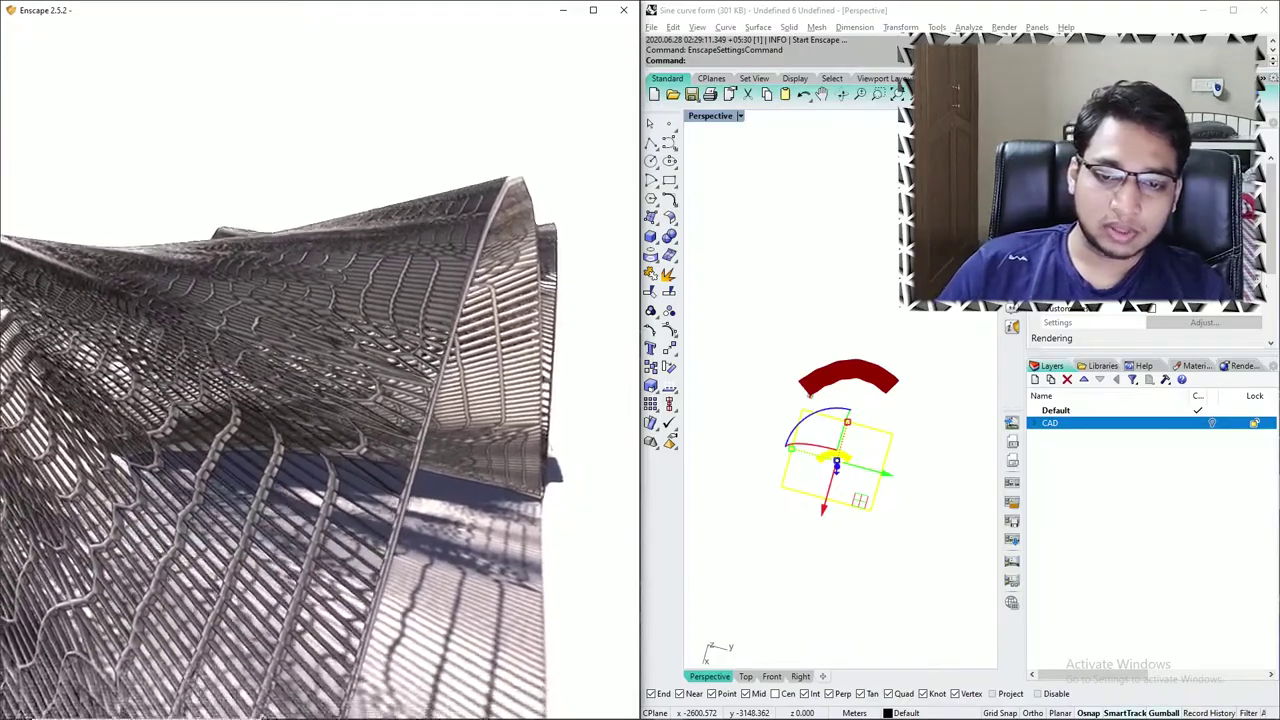
pyautogui.press('w')
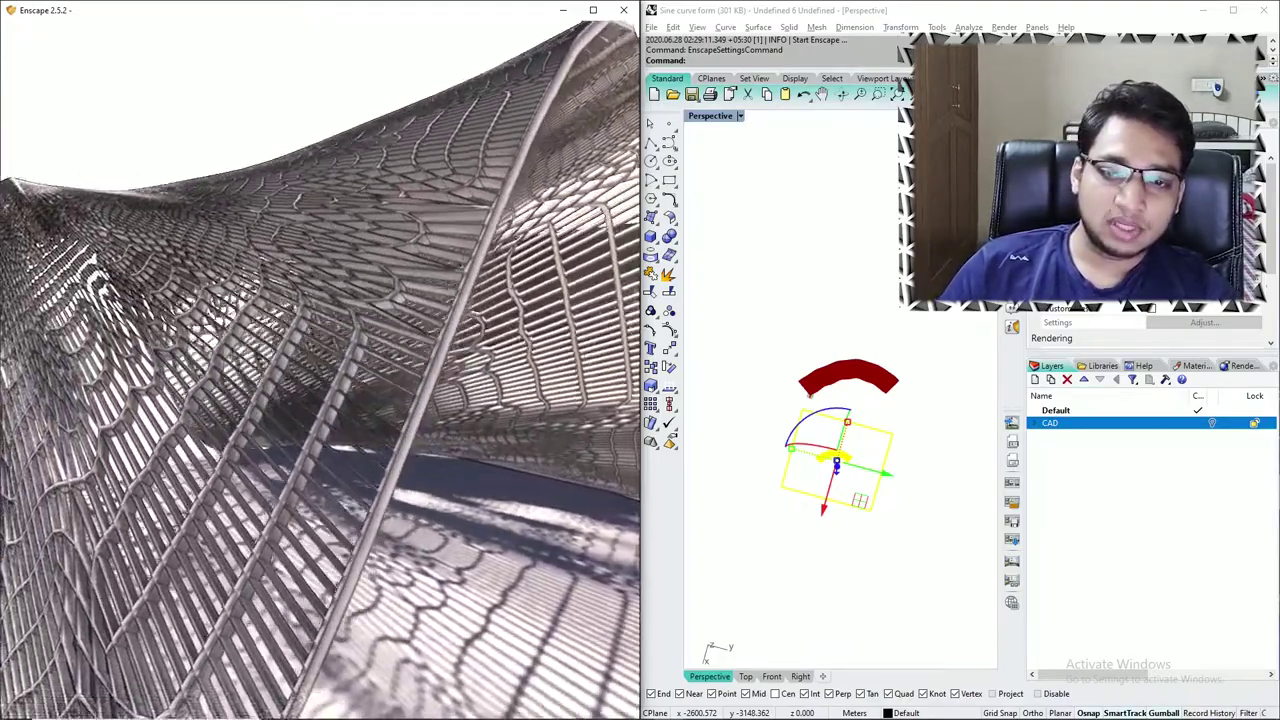
# - Examine the lattice from near ground level, moving beneath its waves and out to a side view of the row of arches
pyautogui.press('w')
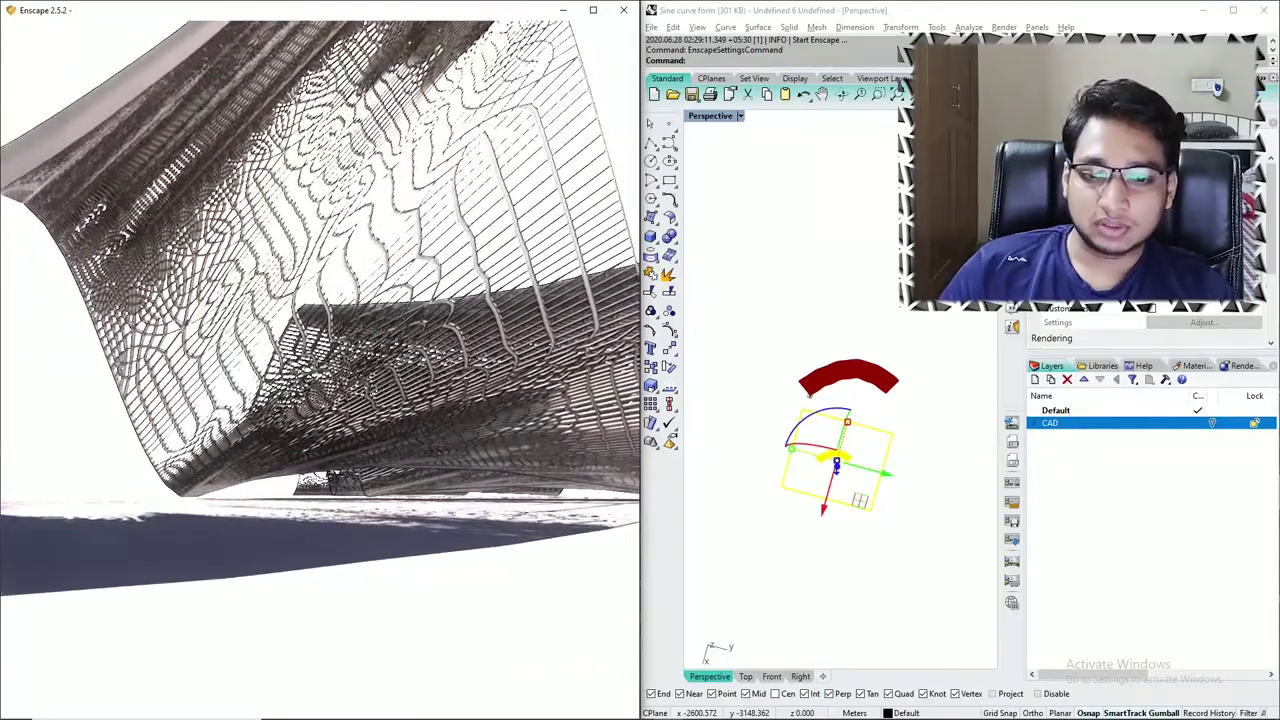
pyautogui.press('w')
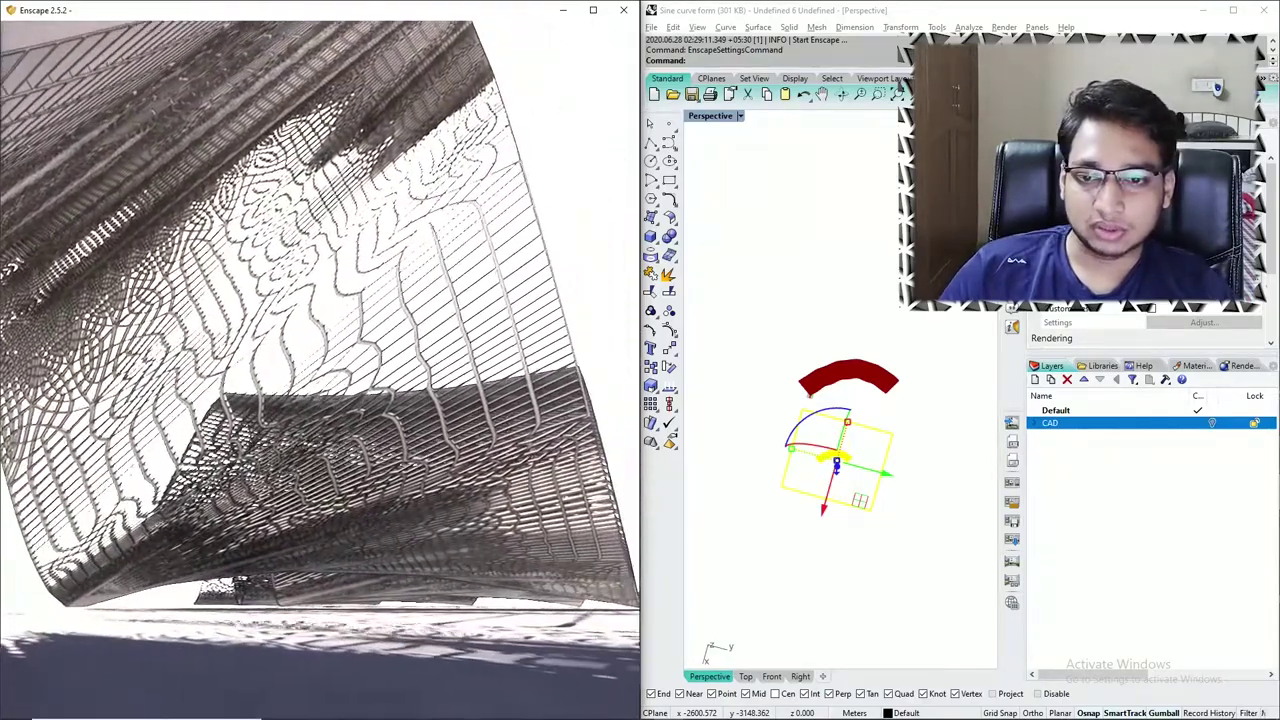
pyautogui.press('w')
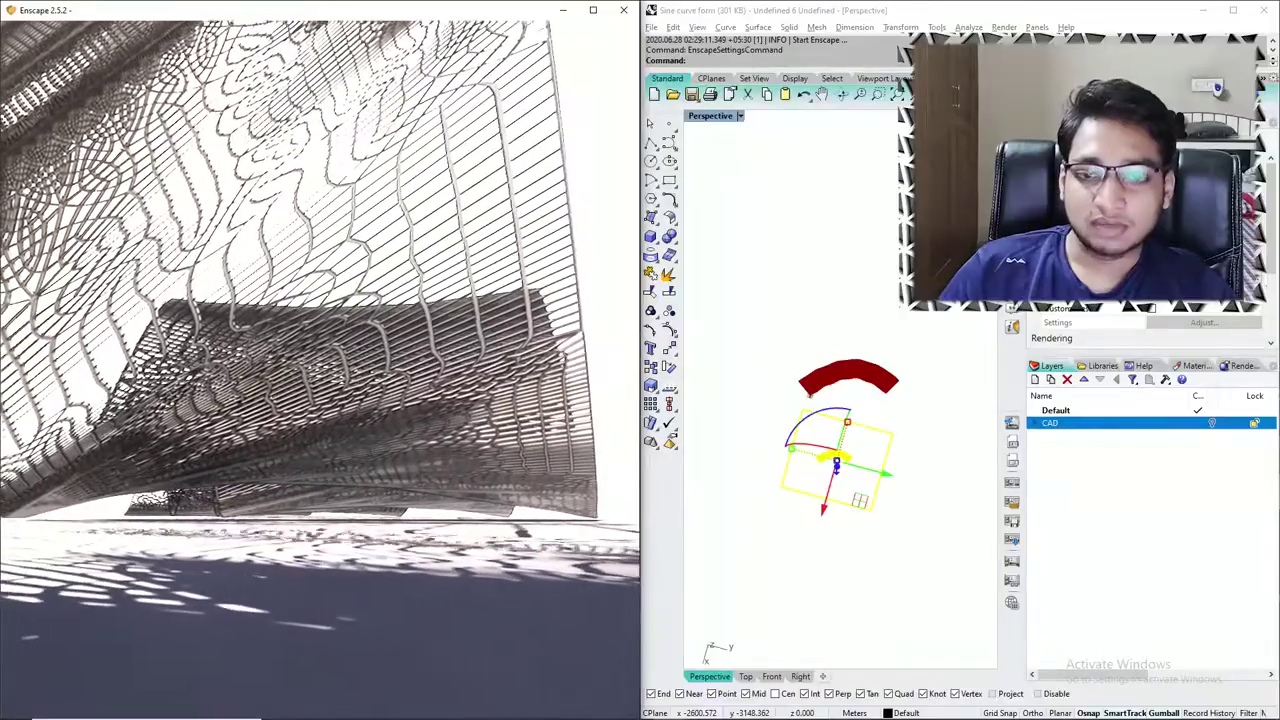
pyautogui.press('w')
pyautogui.press('w')
pyautogui.press('w')
pyautogui.press('w')
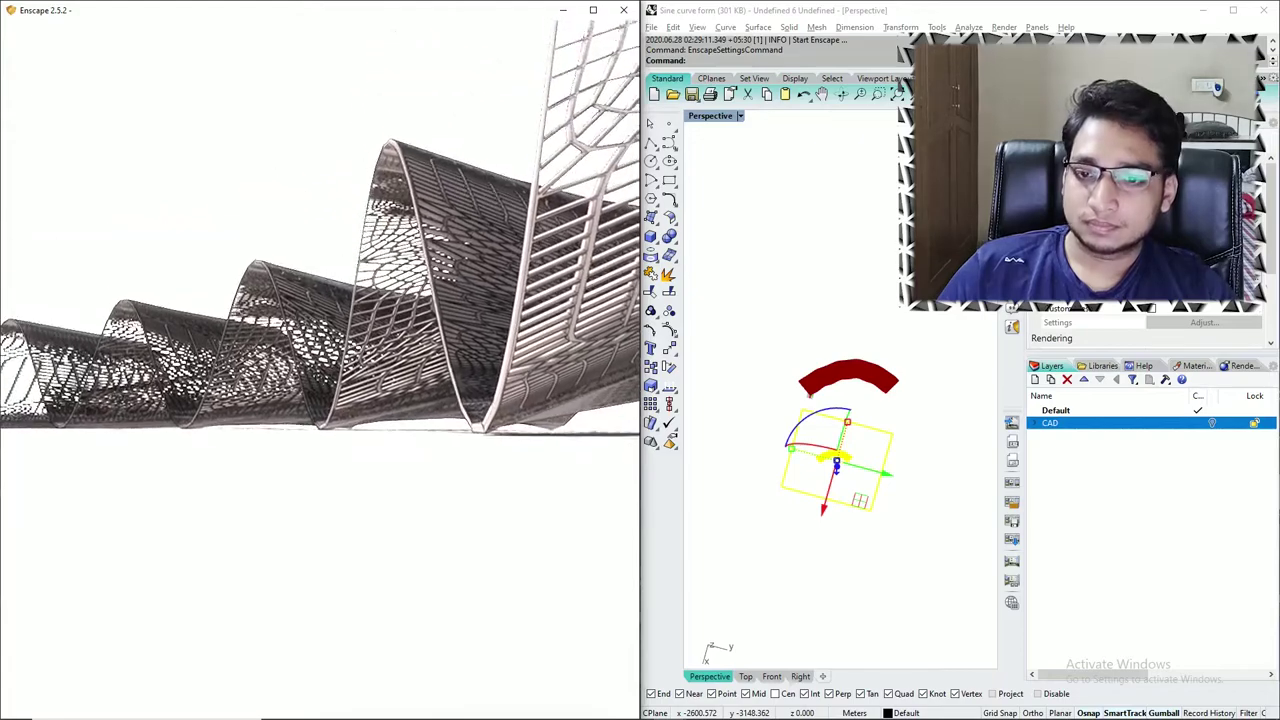
pyautogui.press('a')
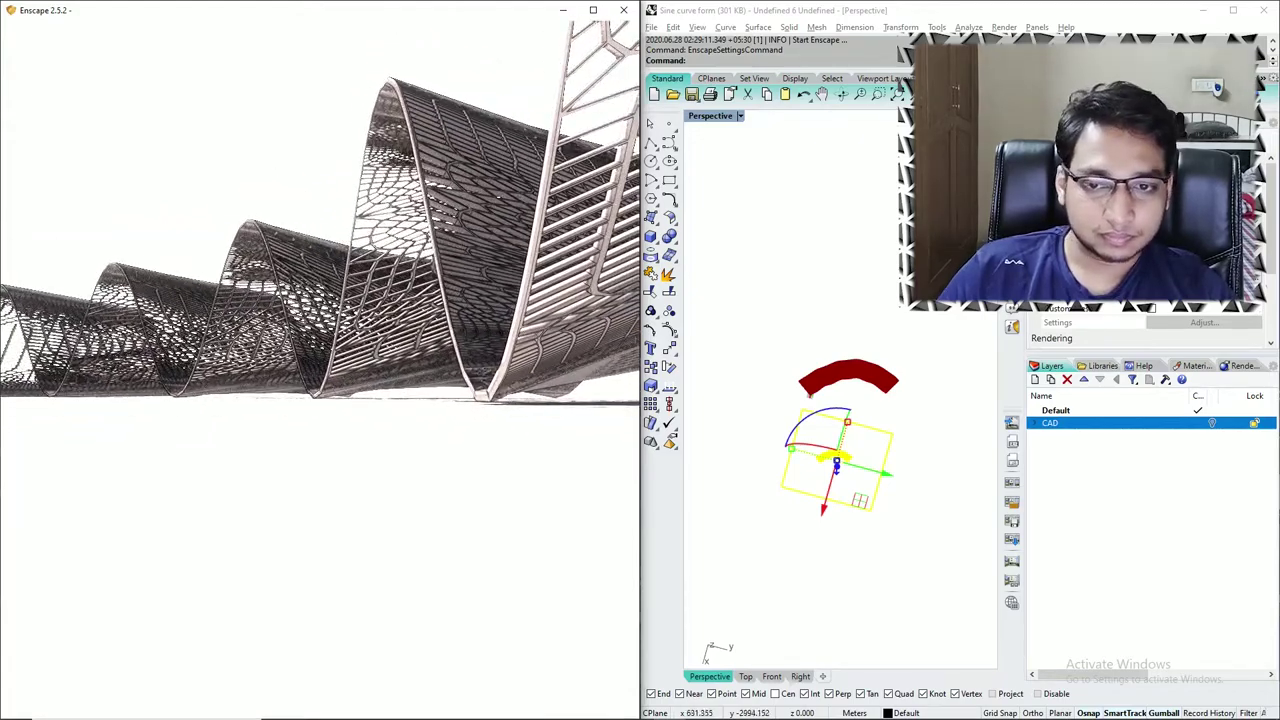
# - Adjust the render's time of day to an early-morning sun that casts long shadows from the people across the ground
pyautogui.scroll(15, 824, 460)
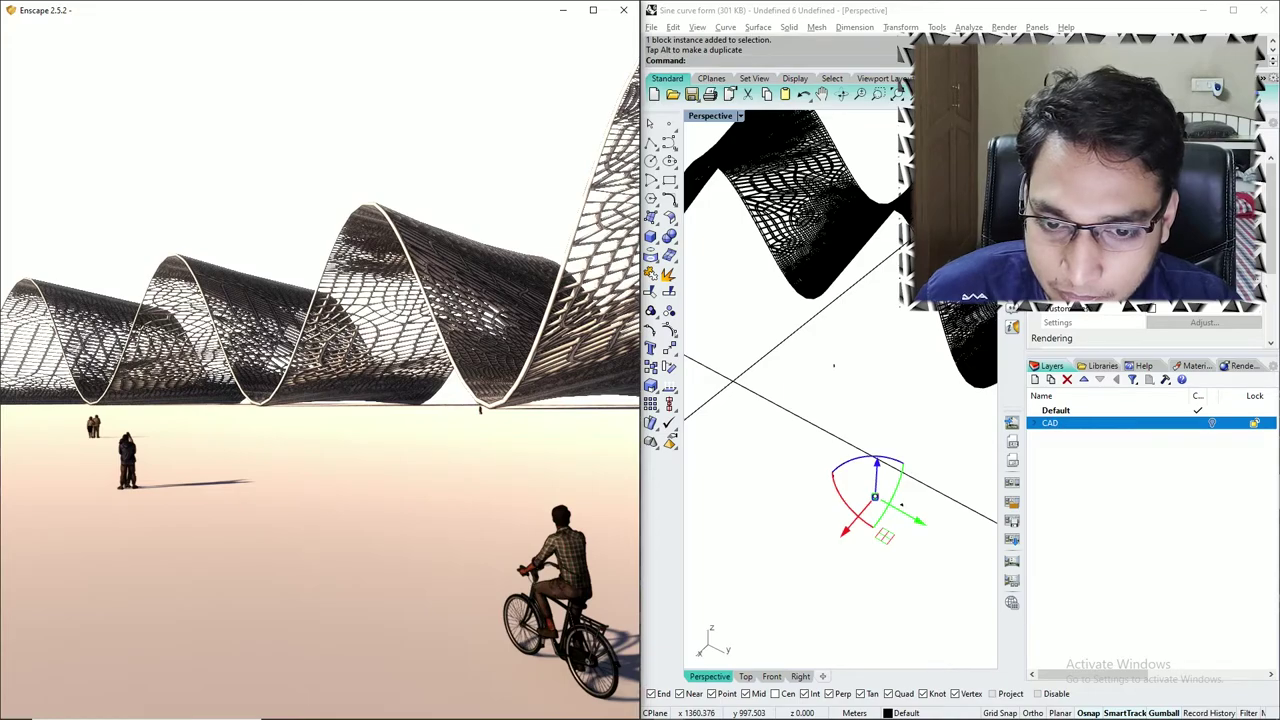
pyautogui.press('i')
pyautogui.press('i')
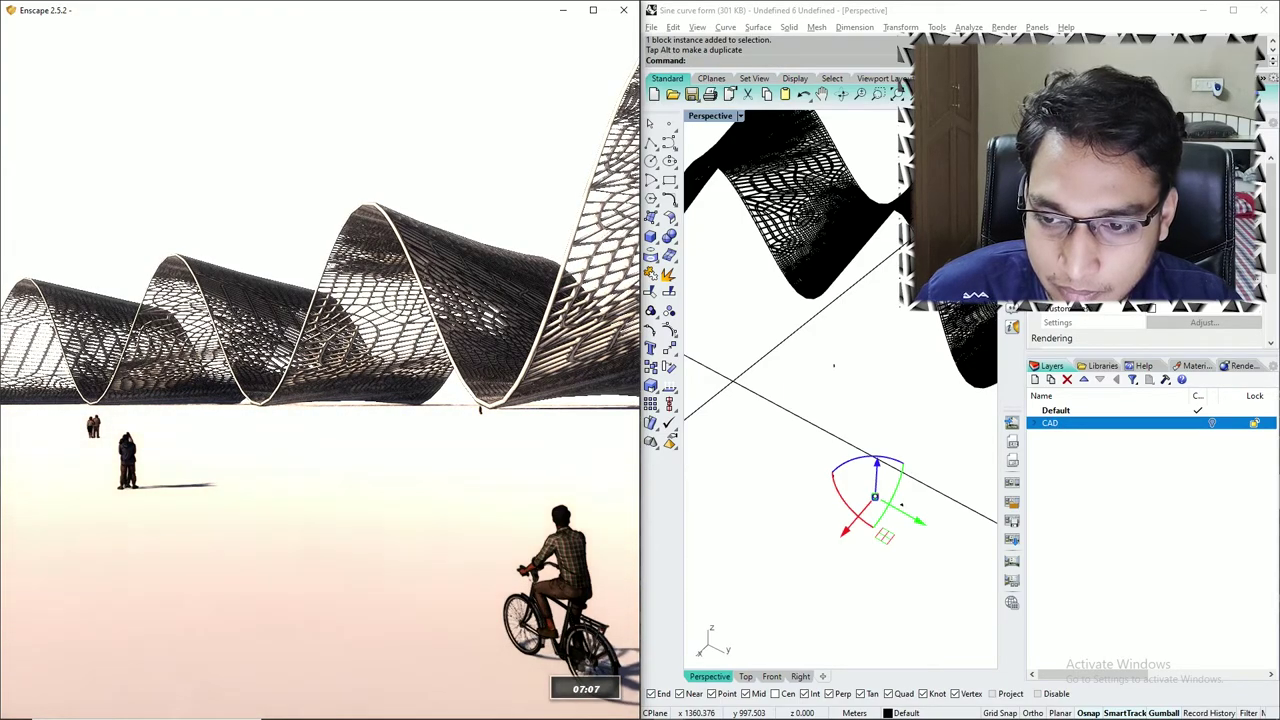
pyautogui.press('u')
pyautogui.press('u')
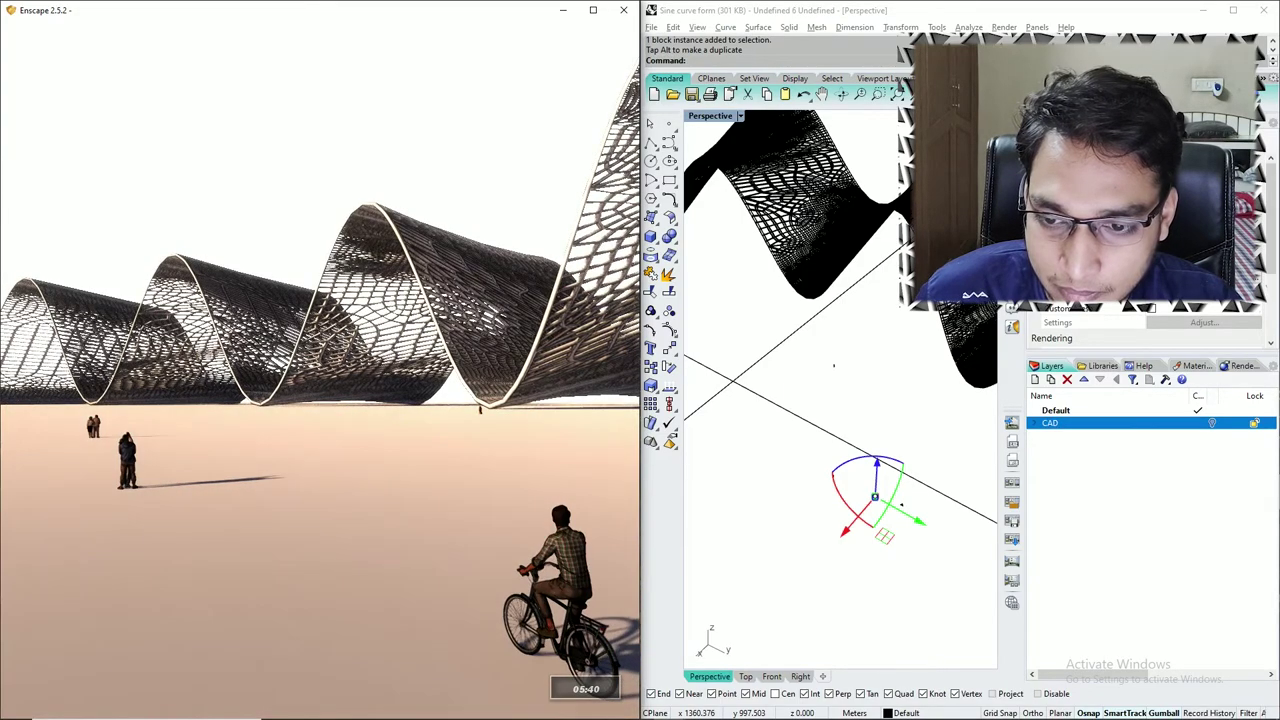
pyautogui.press('i')
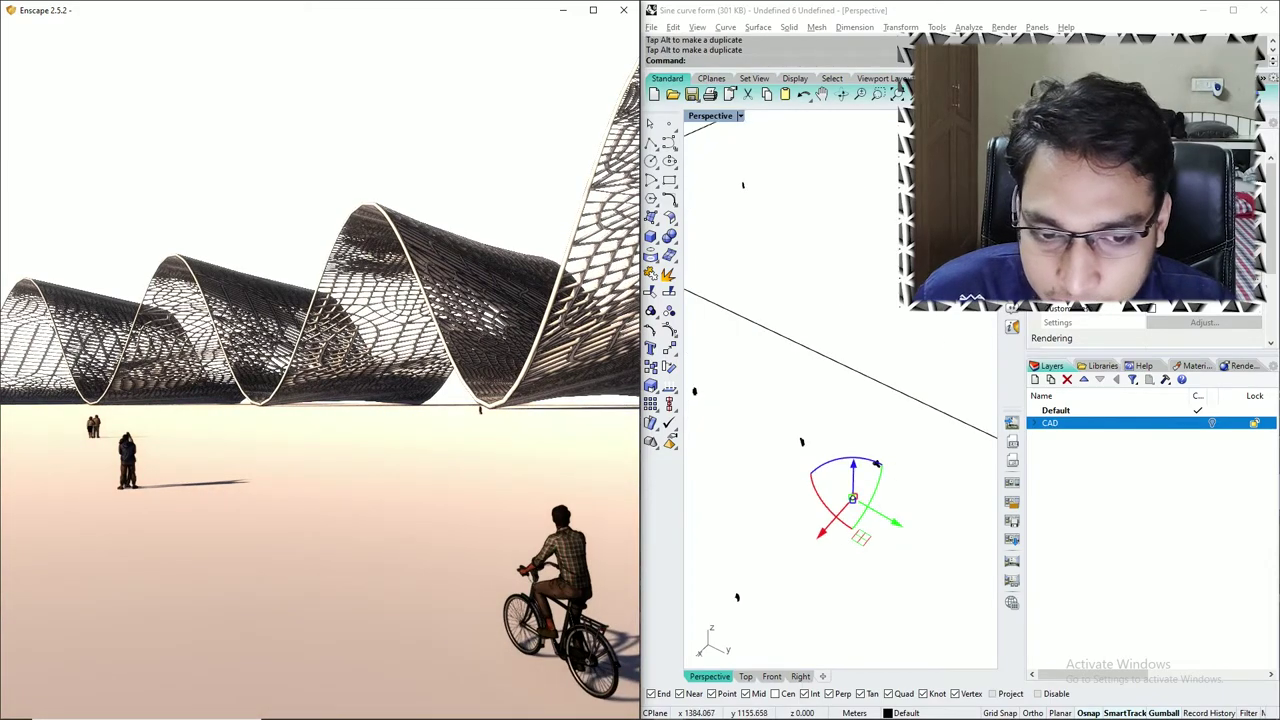
# - Move the figure of the woman bending over a child in Rhino until it stands fully in the Enscape view's foreground
pyautogui.hotkey('alt', 'Tab')
pyautogui.moveTo(823, 537); pyautogui.dragTo(837, 519)
pyautogui.hotkey('alt', 'Tab')
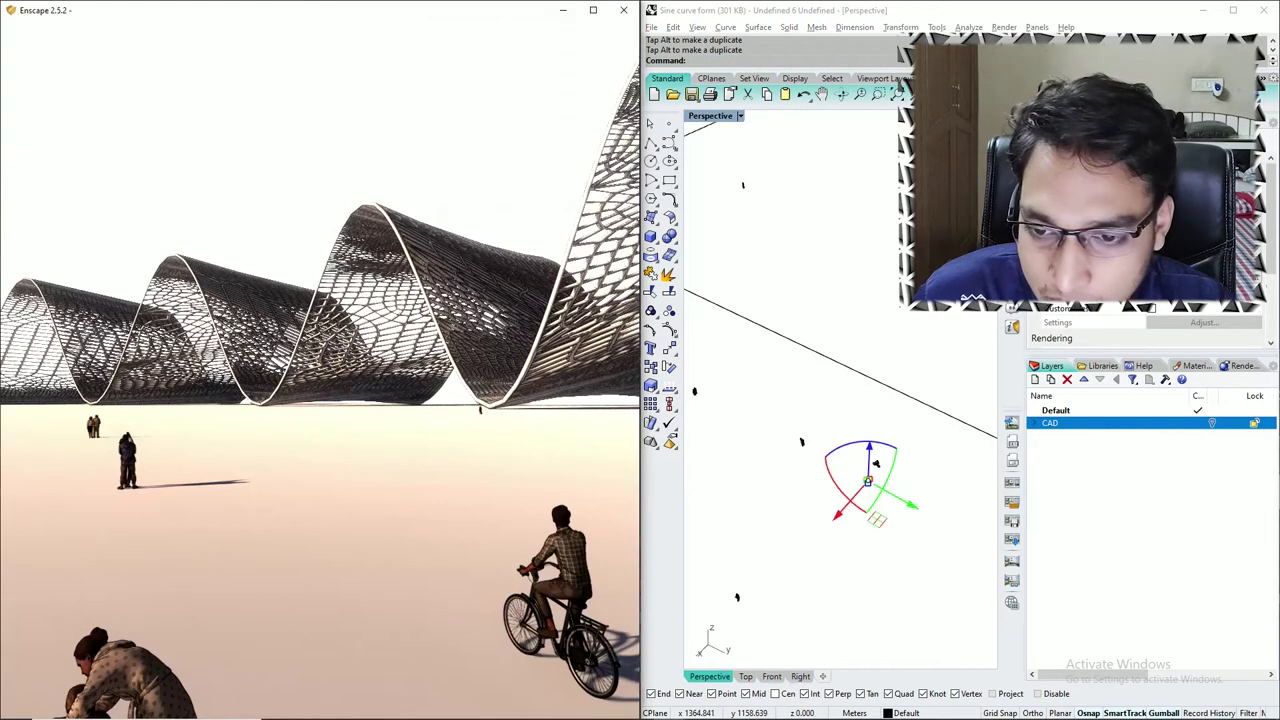
pyautogui.hotkey('alt', 'Tab')
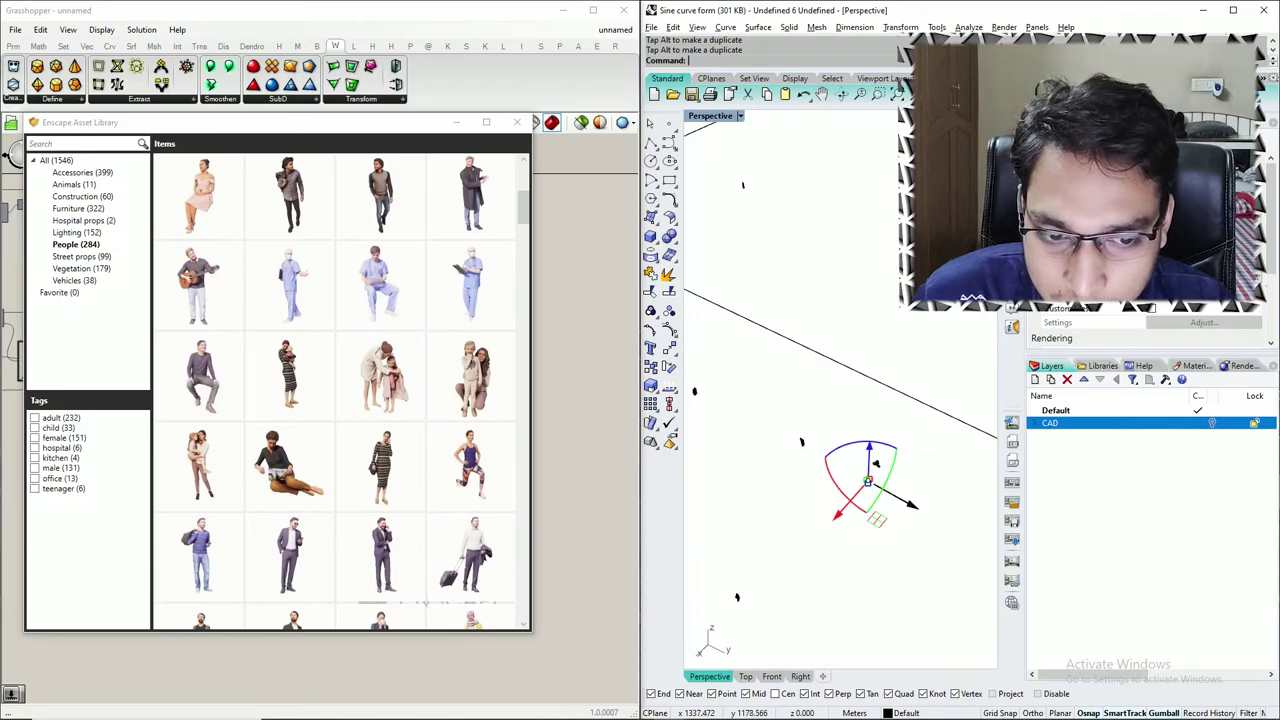
pyautogui.moveTo(910, 503); pyautogui.dragTo(893, 494)
pyautogui.hotkey('alt', 'Tab')
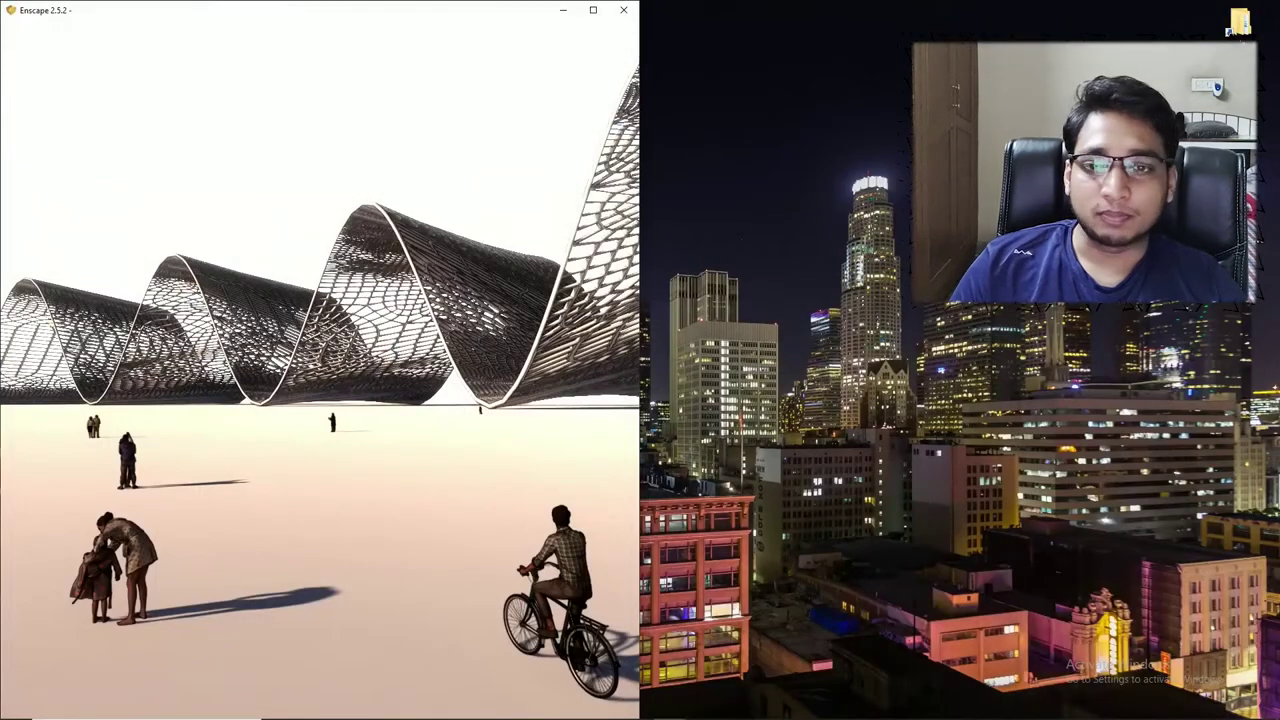
# - Maximize the Enscape window and reframe the view so the cyclist, the foreground figures and the lattice waves fit together
pyautogui.press('super+Right')
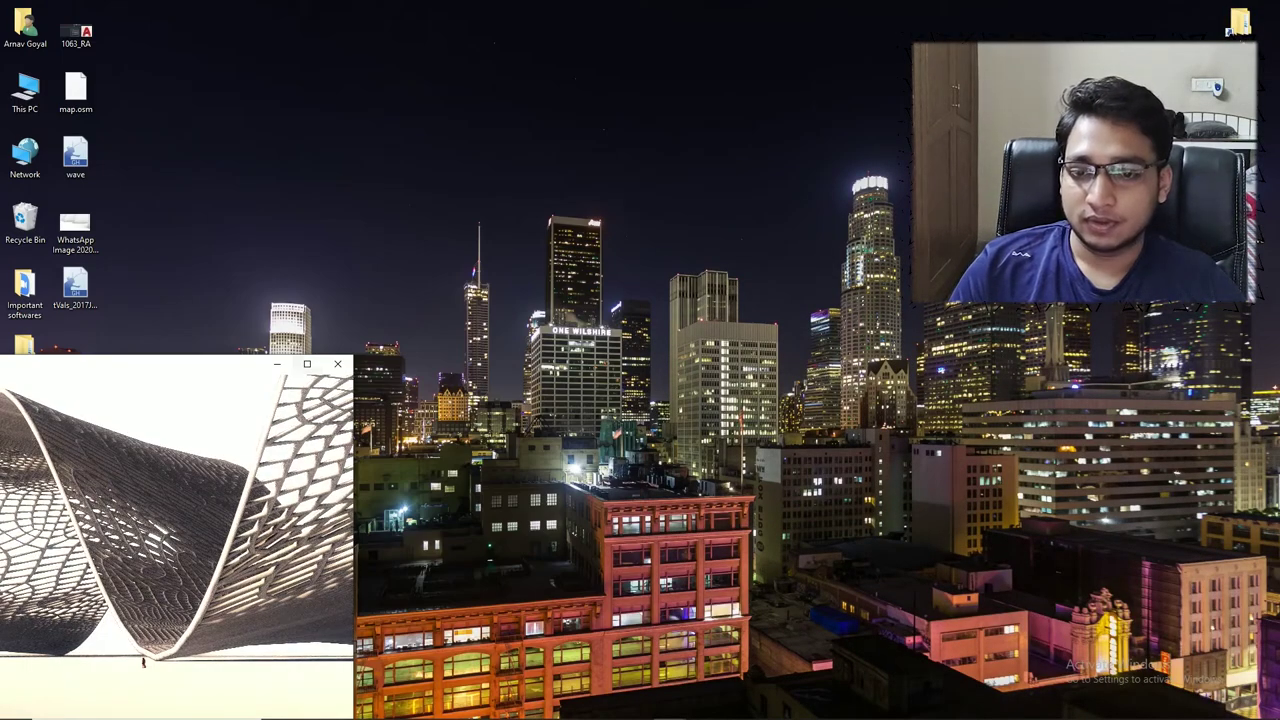
pyautogui.press('super+Up')
pyautogui.press('s')
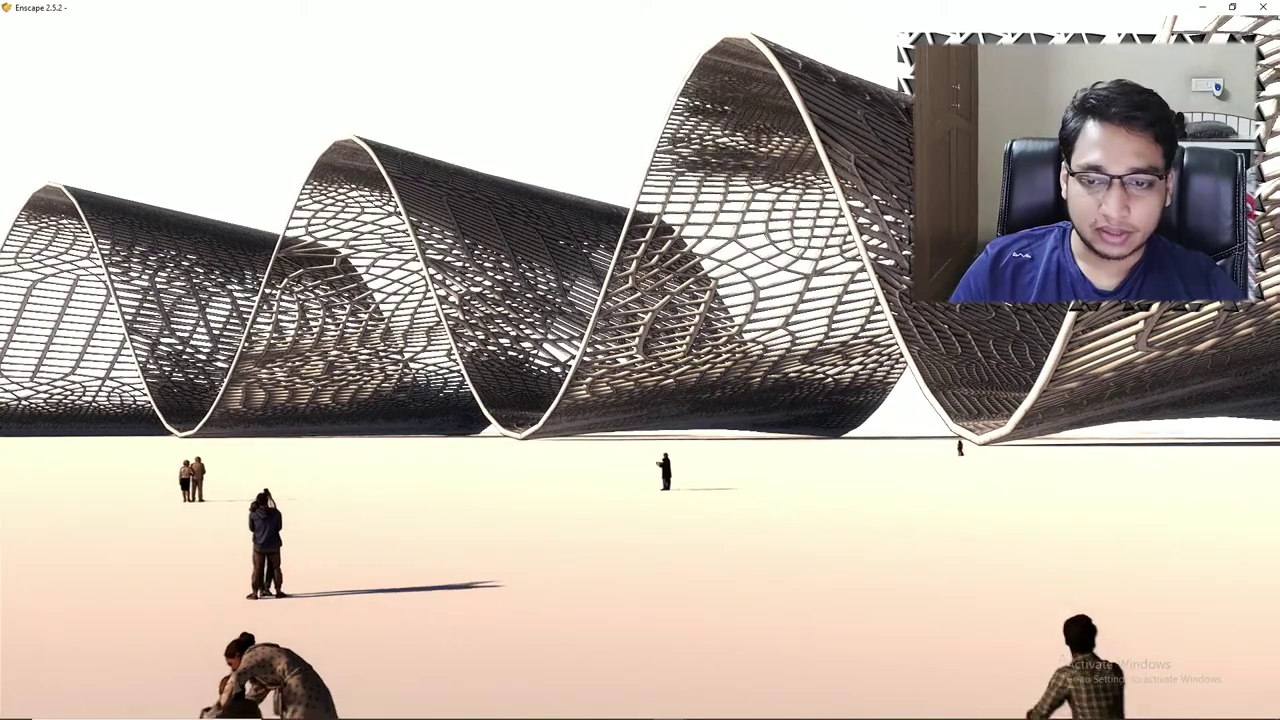
pyautogui.press('w')
pyautogui.press('w')
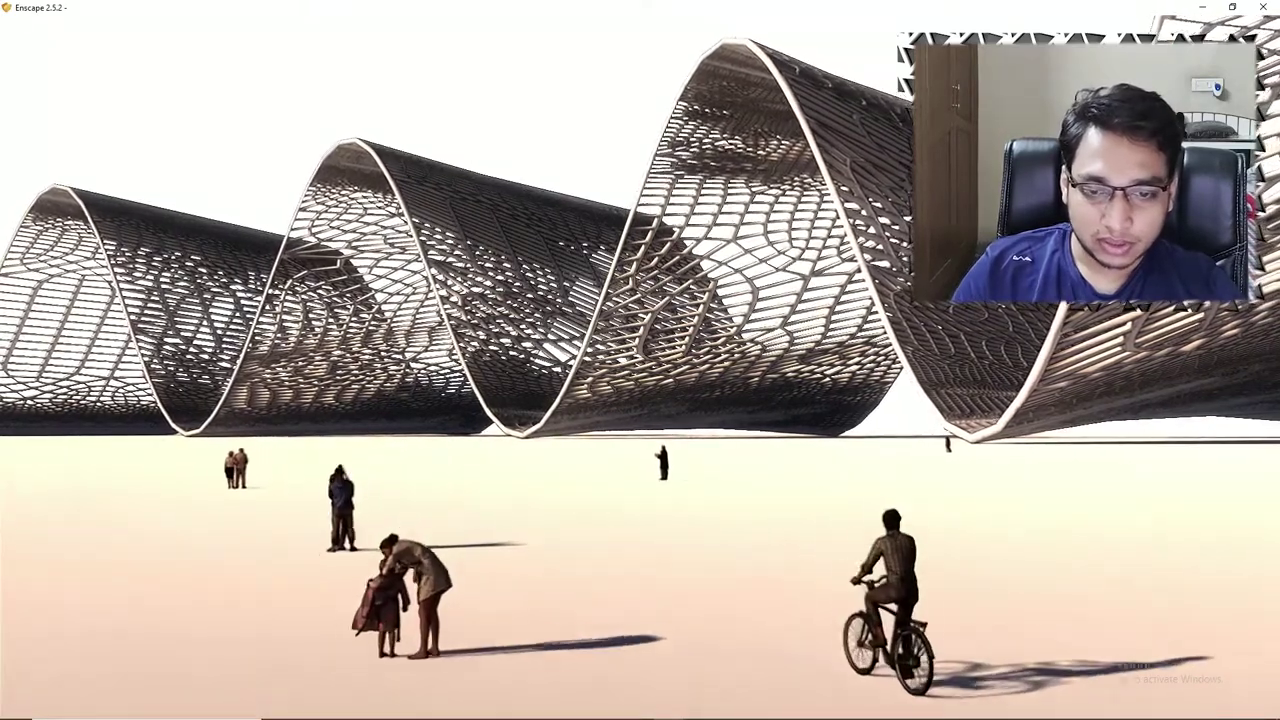
pyautogui.moveTo(640, 400); pyautogui.dragTo(490, 366, button='right')
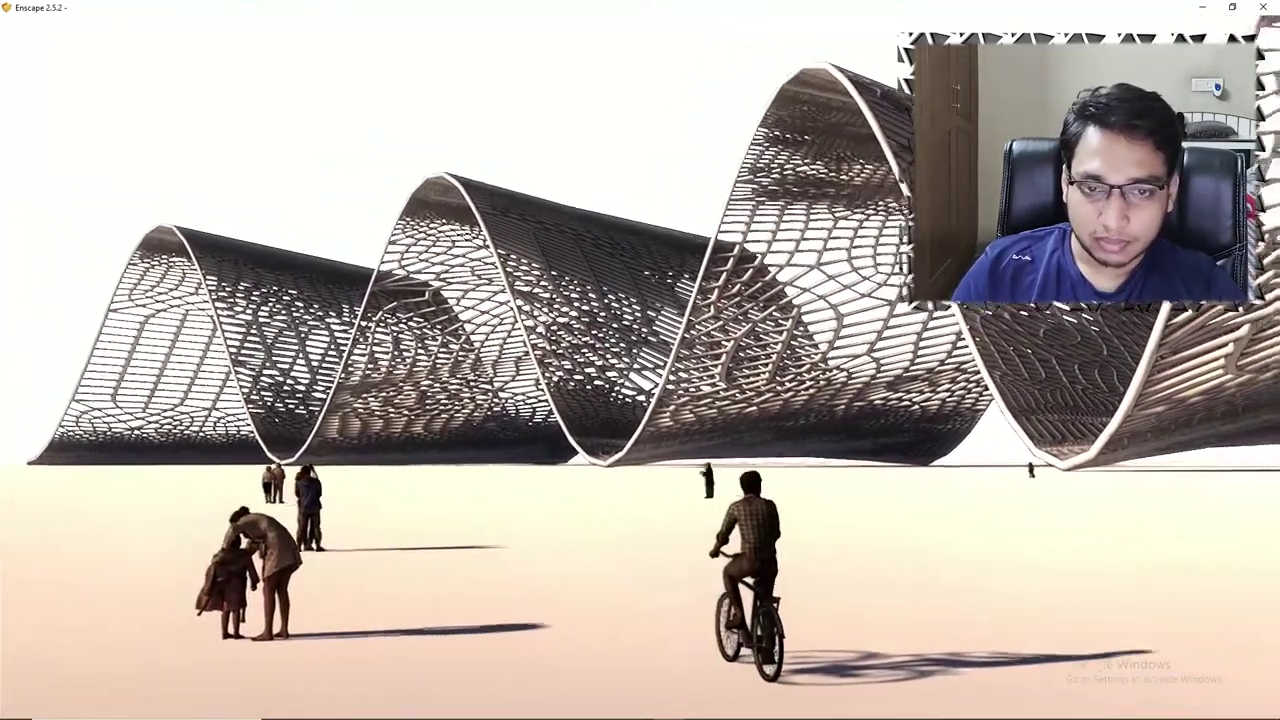